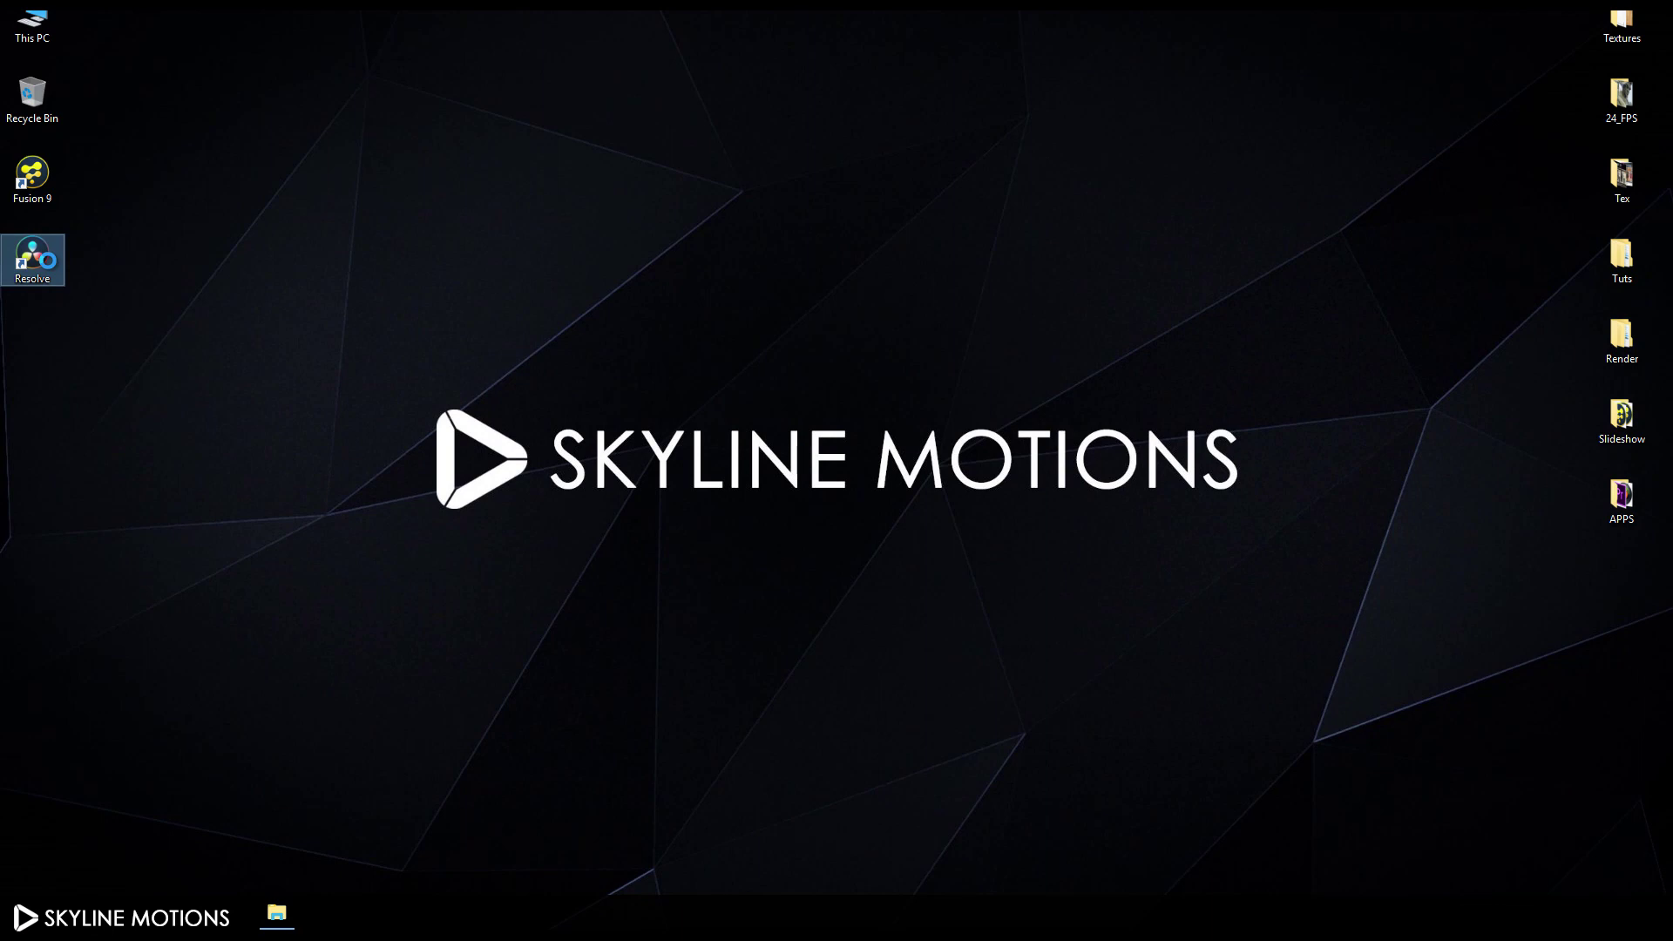
# Launch DaVinci Resolve and create a new project named Slideshow
pyautogui.rightClick(24, 244)
pyautogui.click(88, 269)
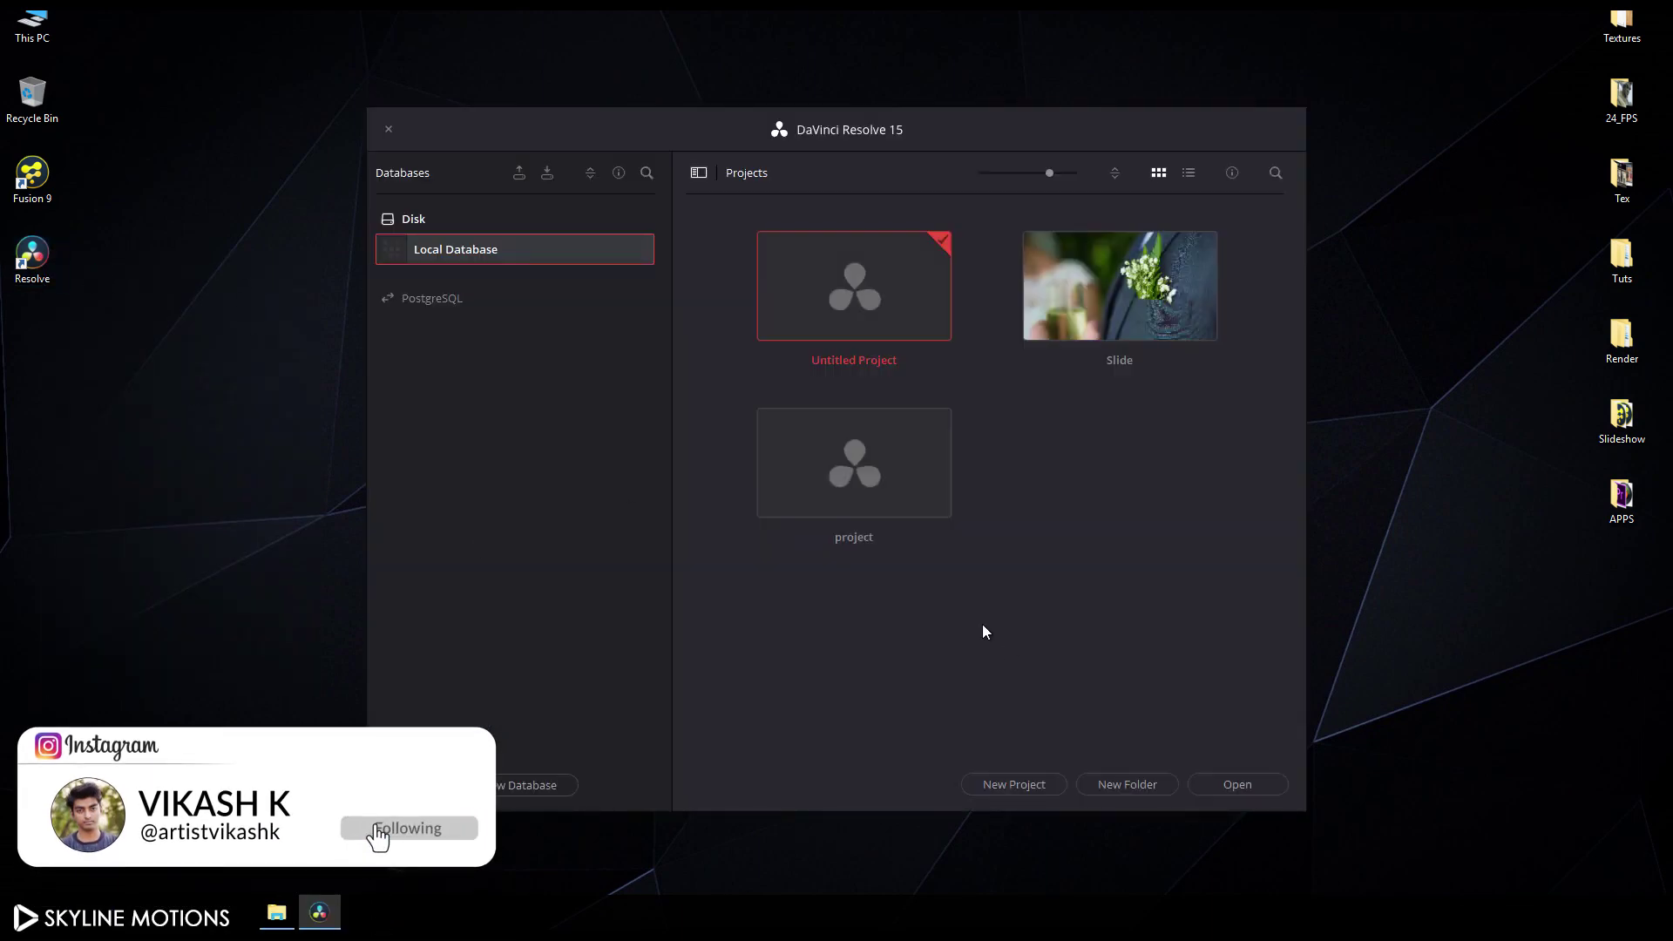
pyautogui.click(1012, 785)
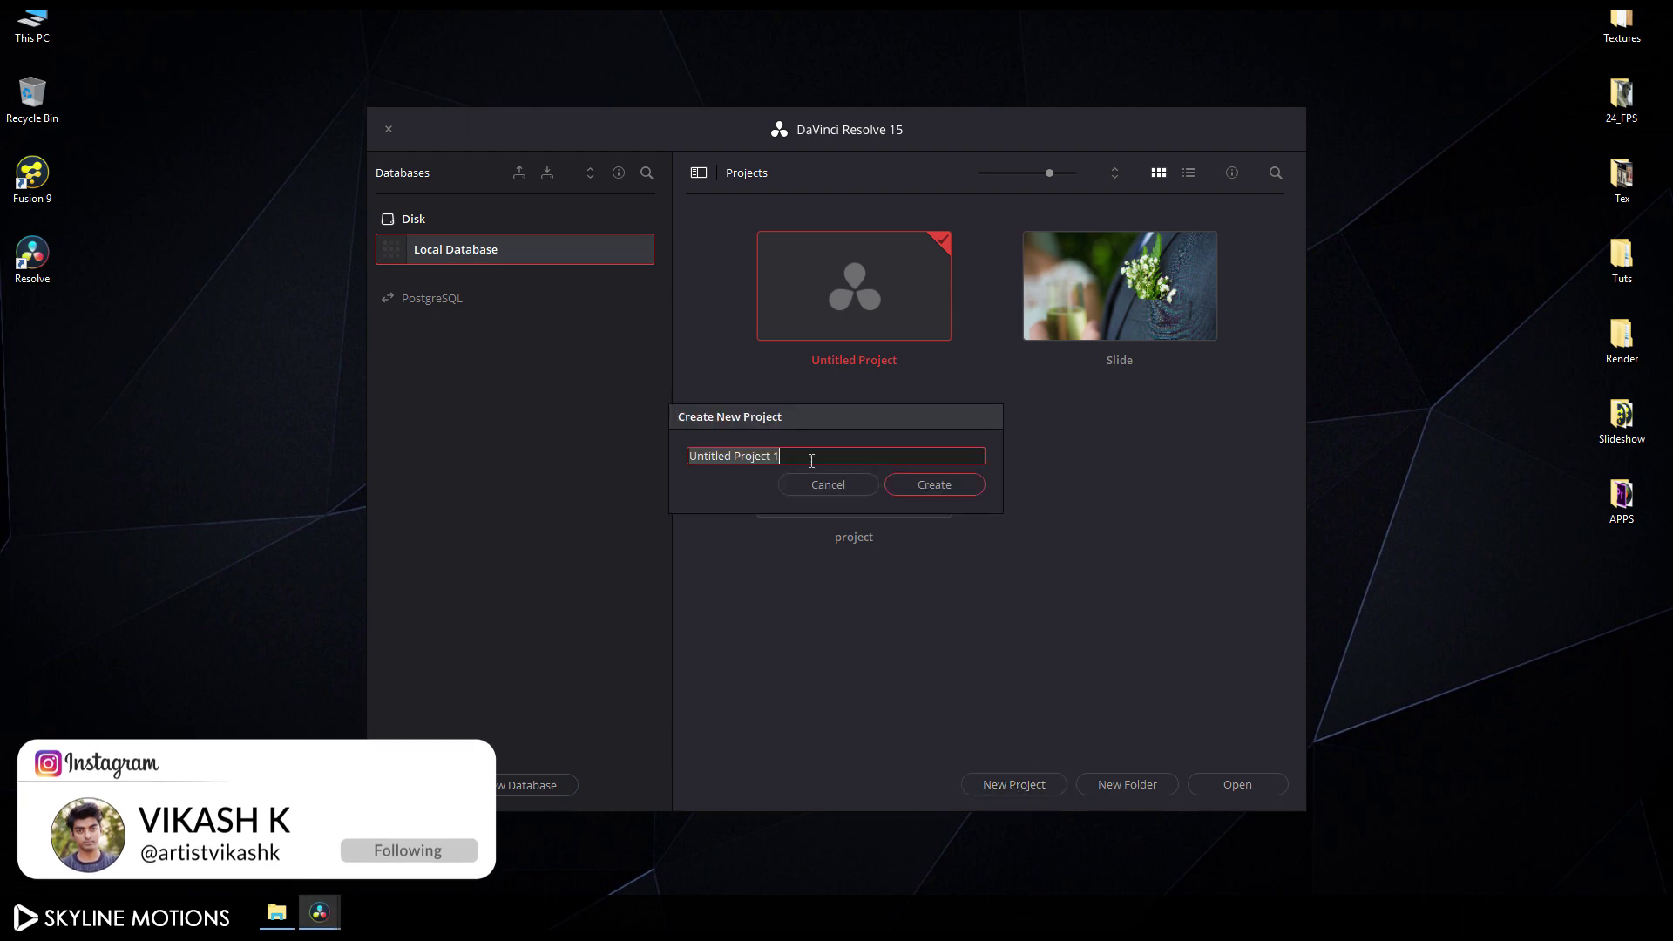
pyautogui.press('BackSpace')
pyautogui.write('Slideshow')
pyautogui.click(908, 484)
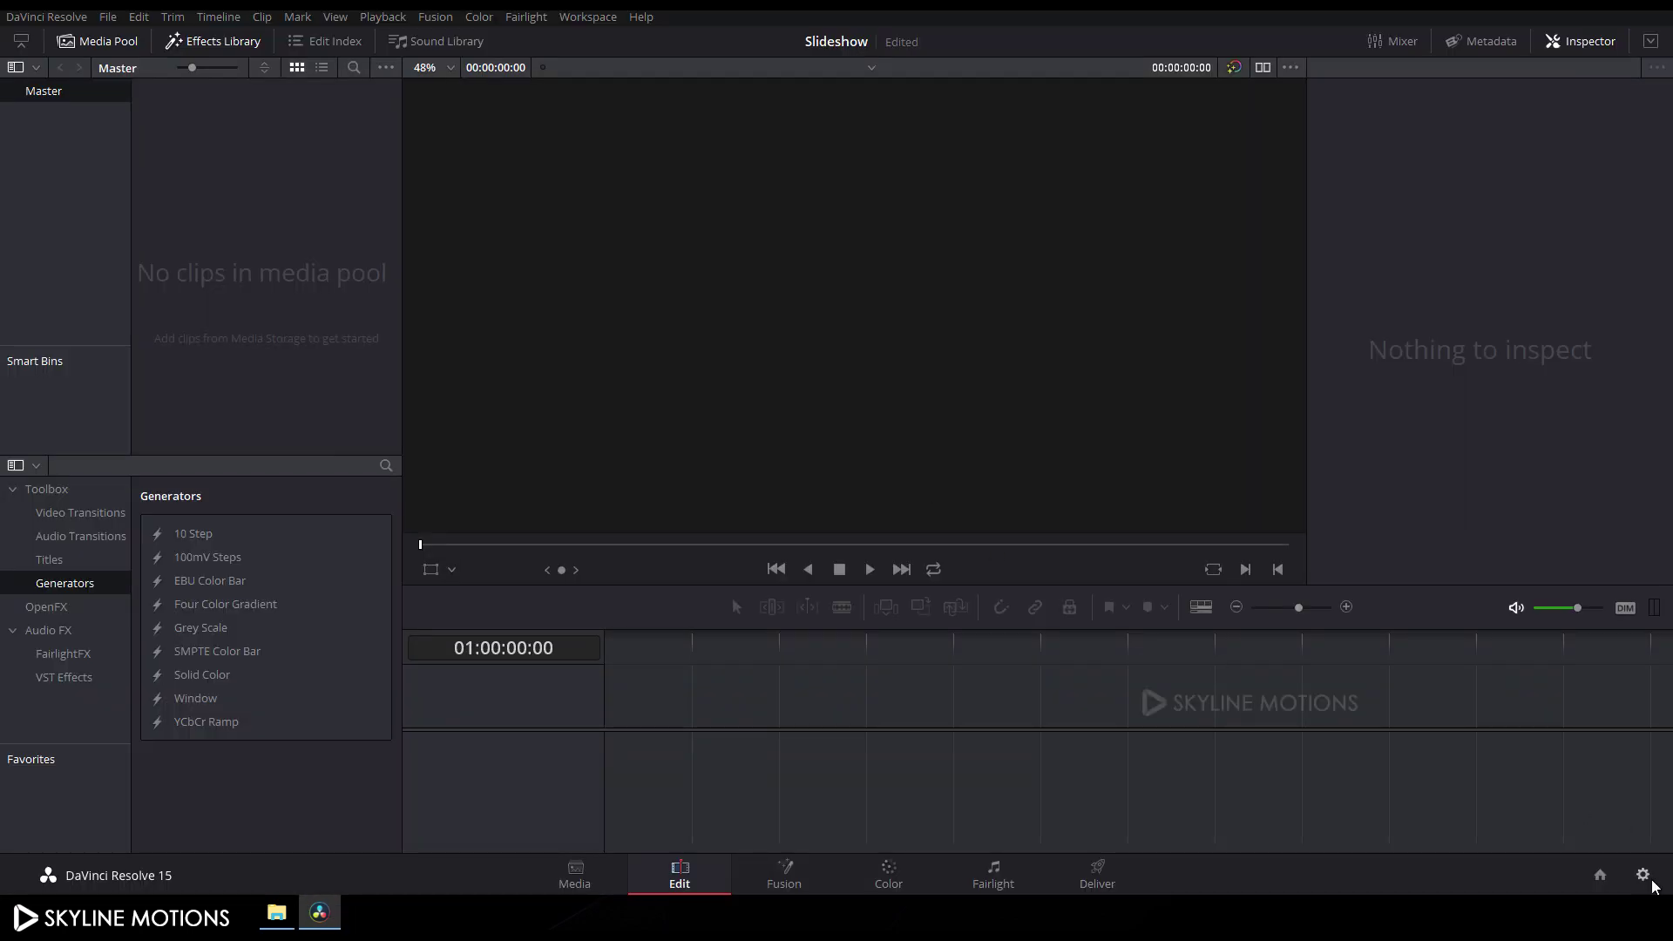
# Set the project's timeline and playback frame rates to 30 frames per second and save the settings
pyautogui.click(1644, 877)
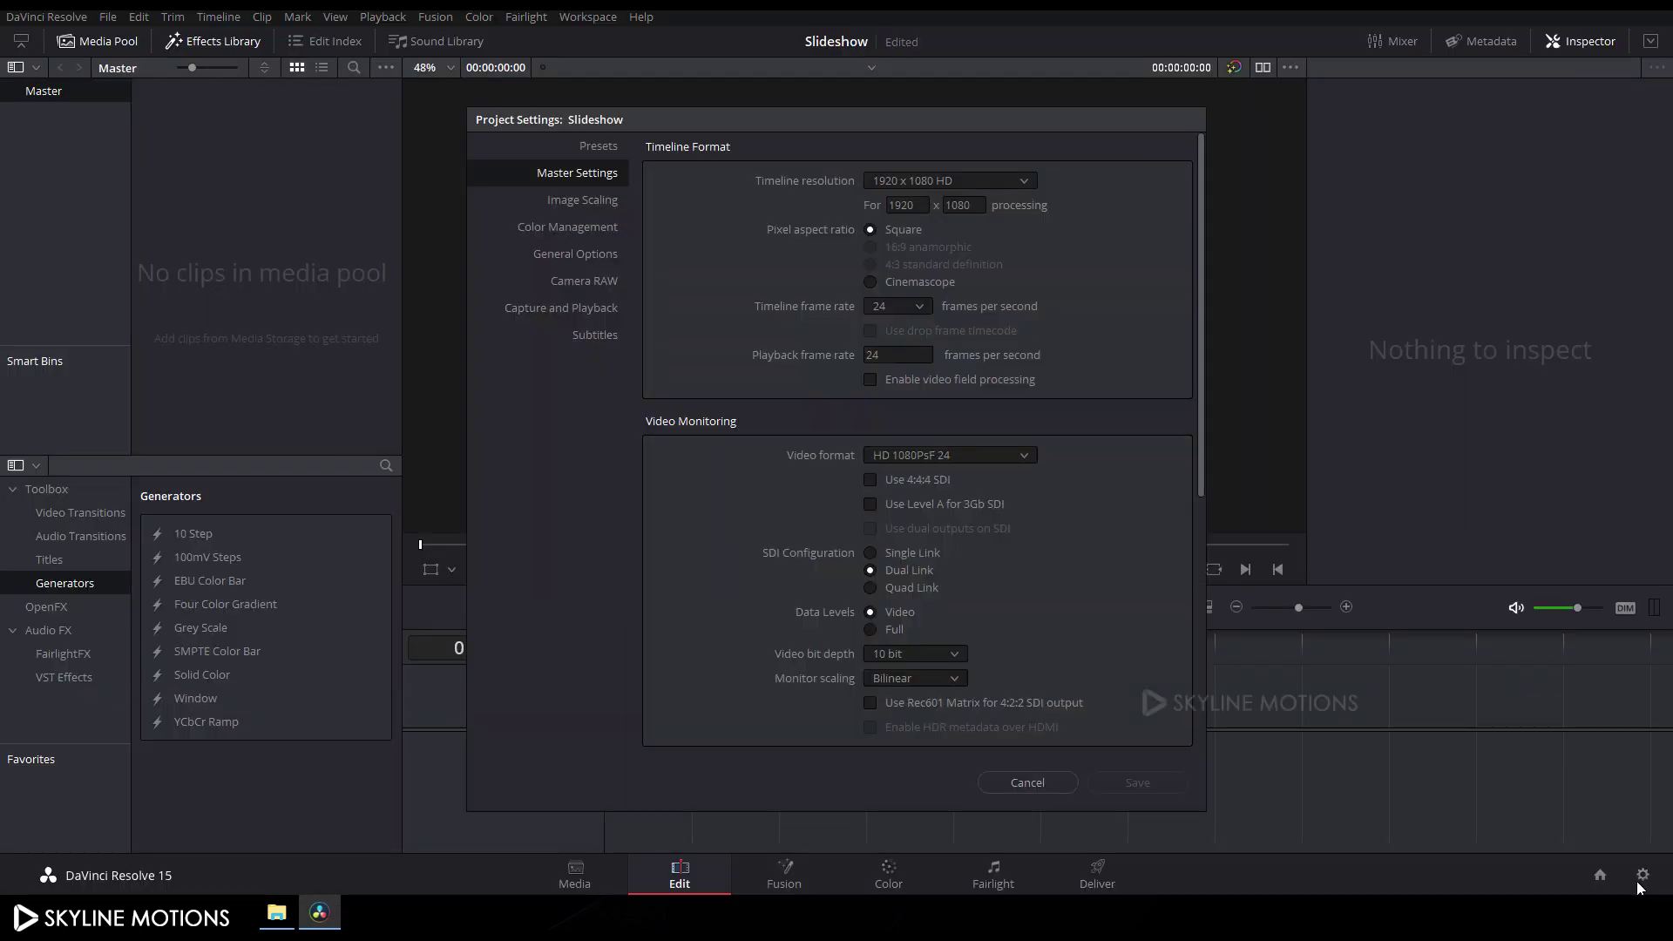
pyautogui.click(898, 356)
pyautogui.write('30')
pyautogui.click(918, 311)
pyautogui.click(891, 447)
pyautogui.click(1128, 783)
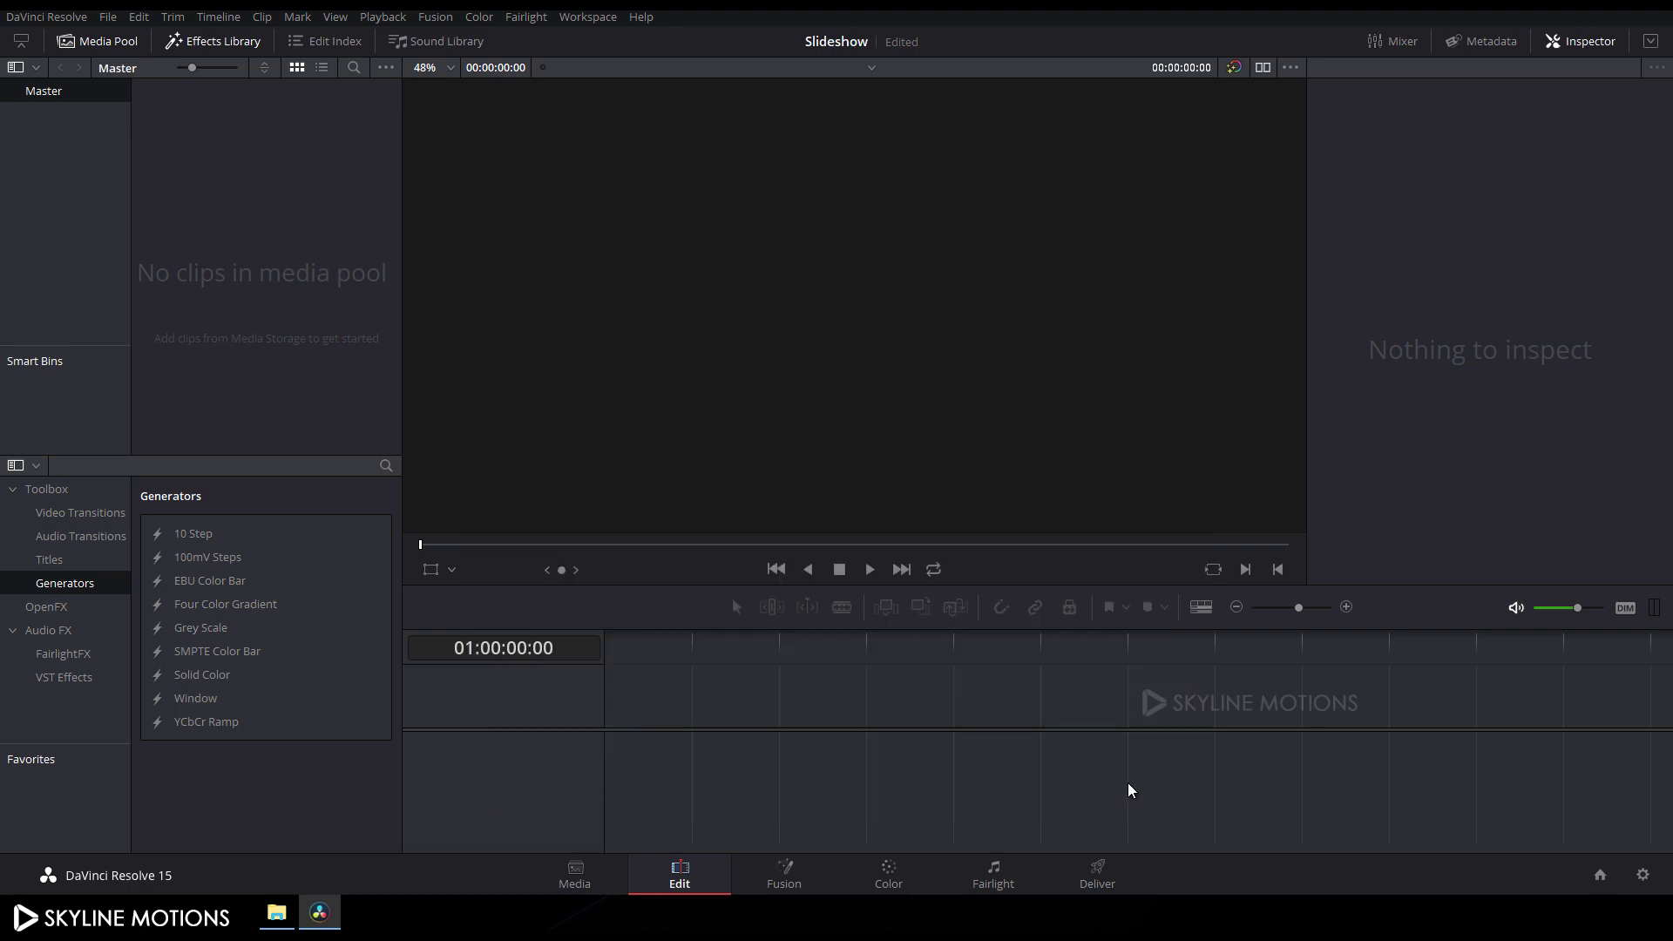
# Import the people-3177121_1920 picture from the Slideshow folder into the media pool
pyautogui.click(563, 875)
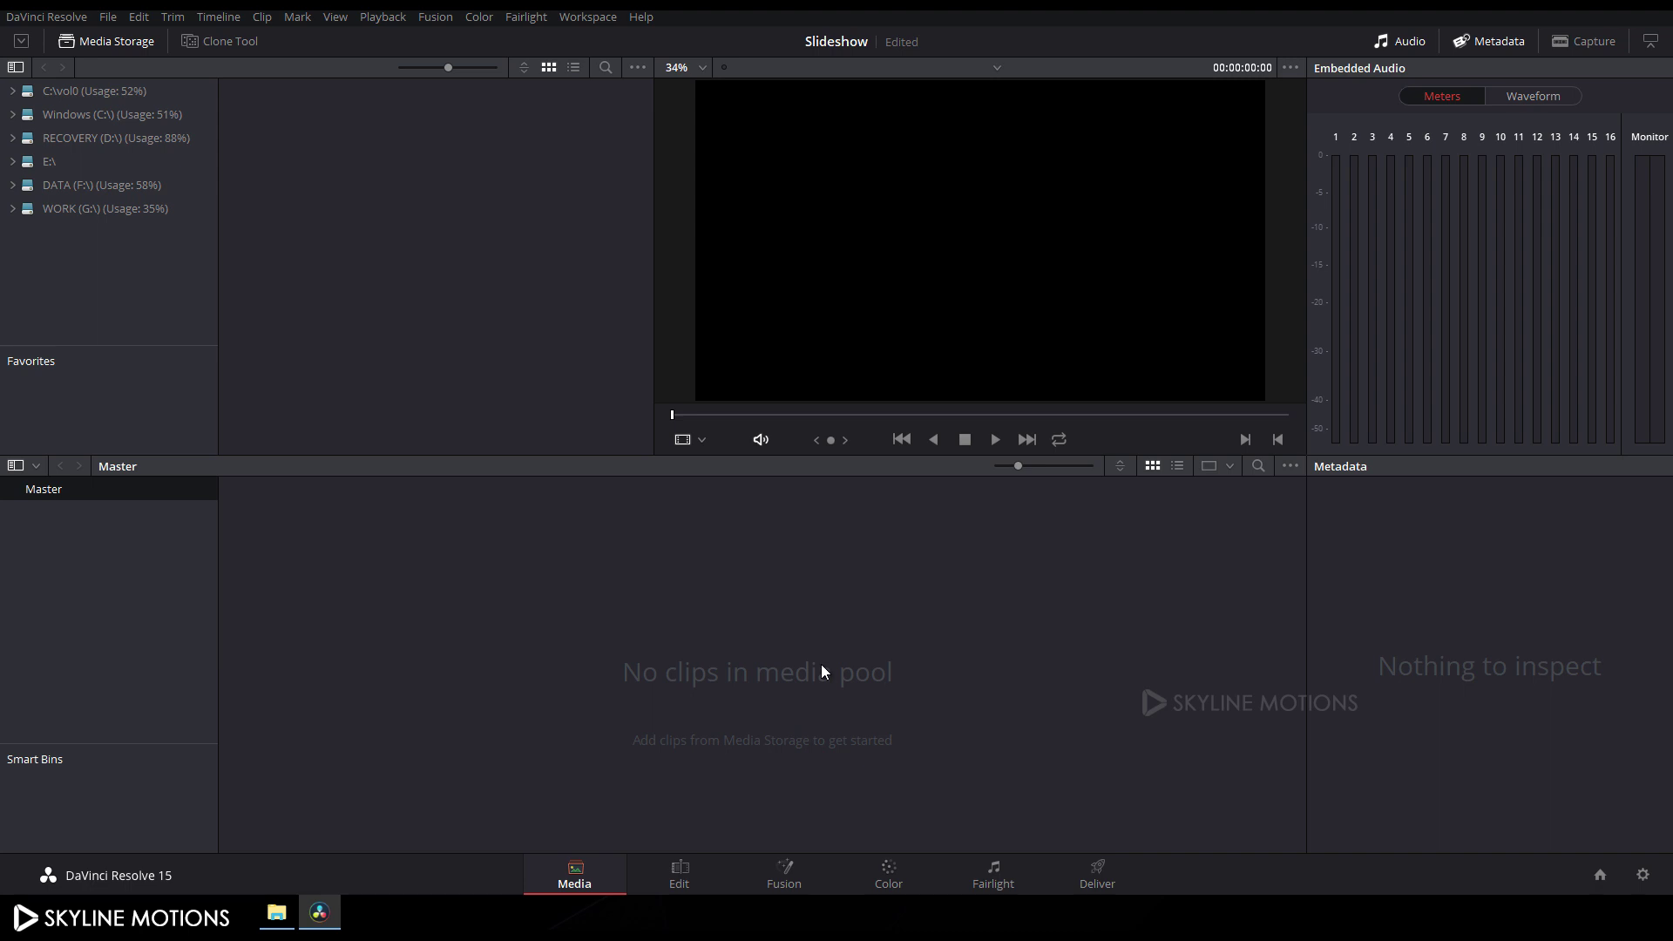
pyautogui.click(276, 912)
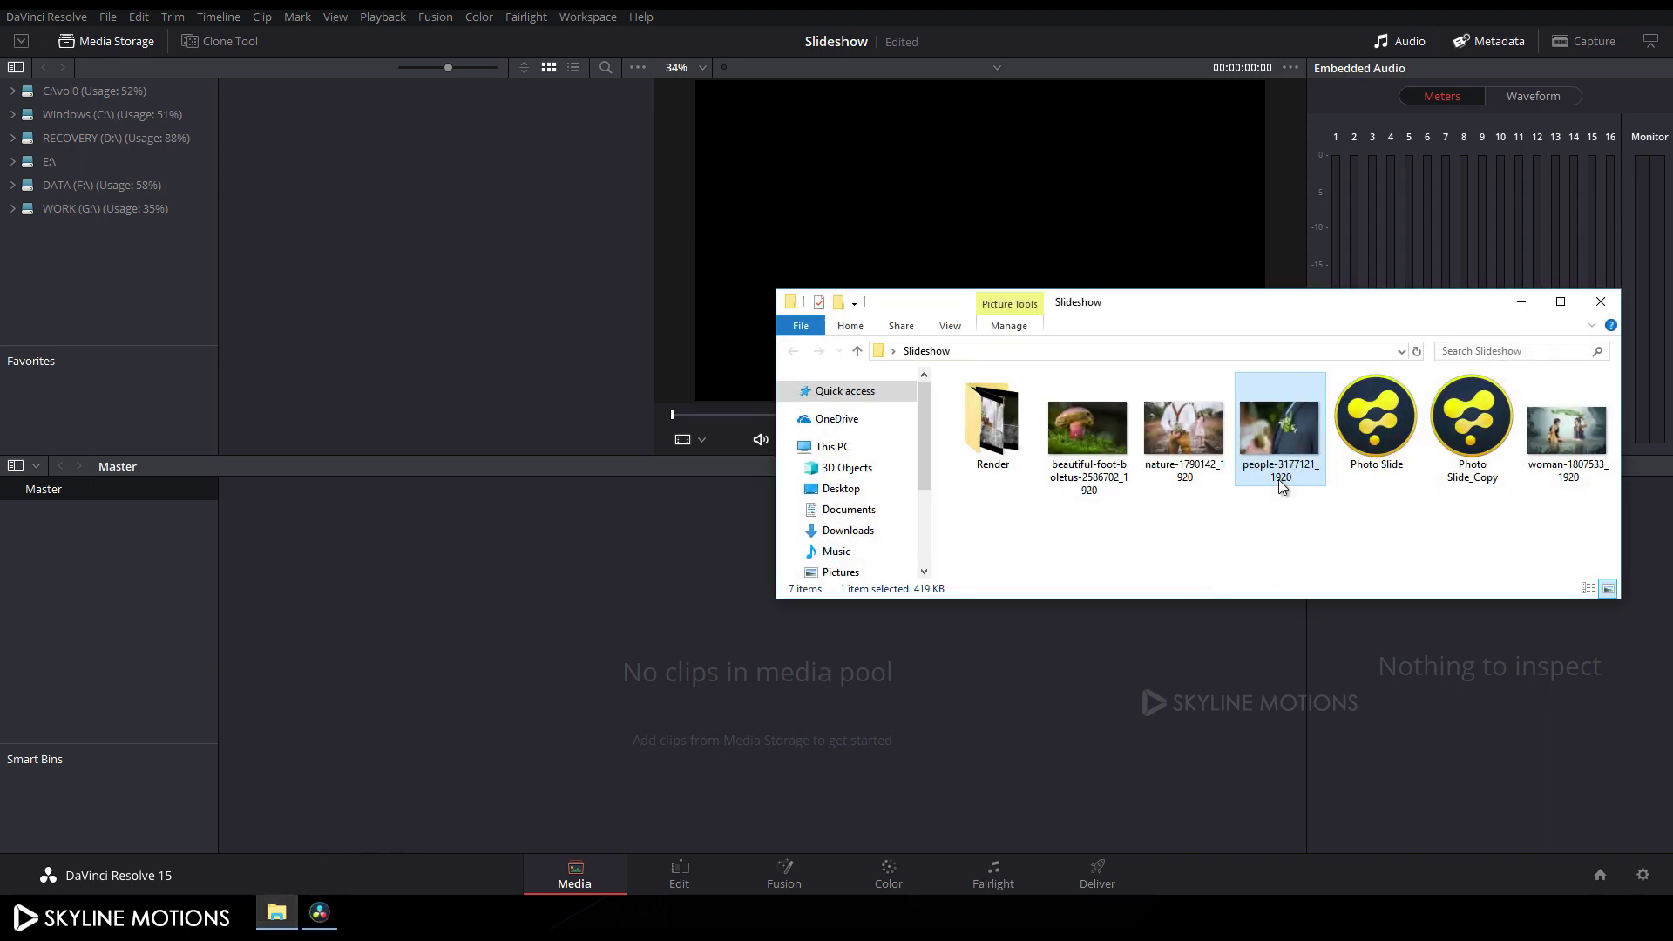
pyautogui.moveTo(1265, 468); pyautogui.dragTo(586, 655)
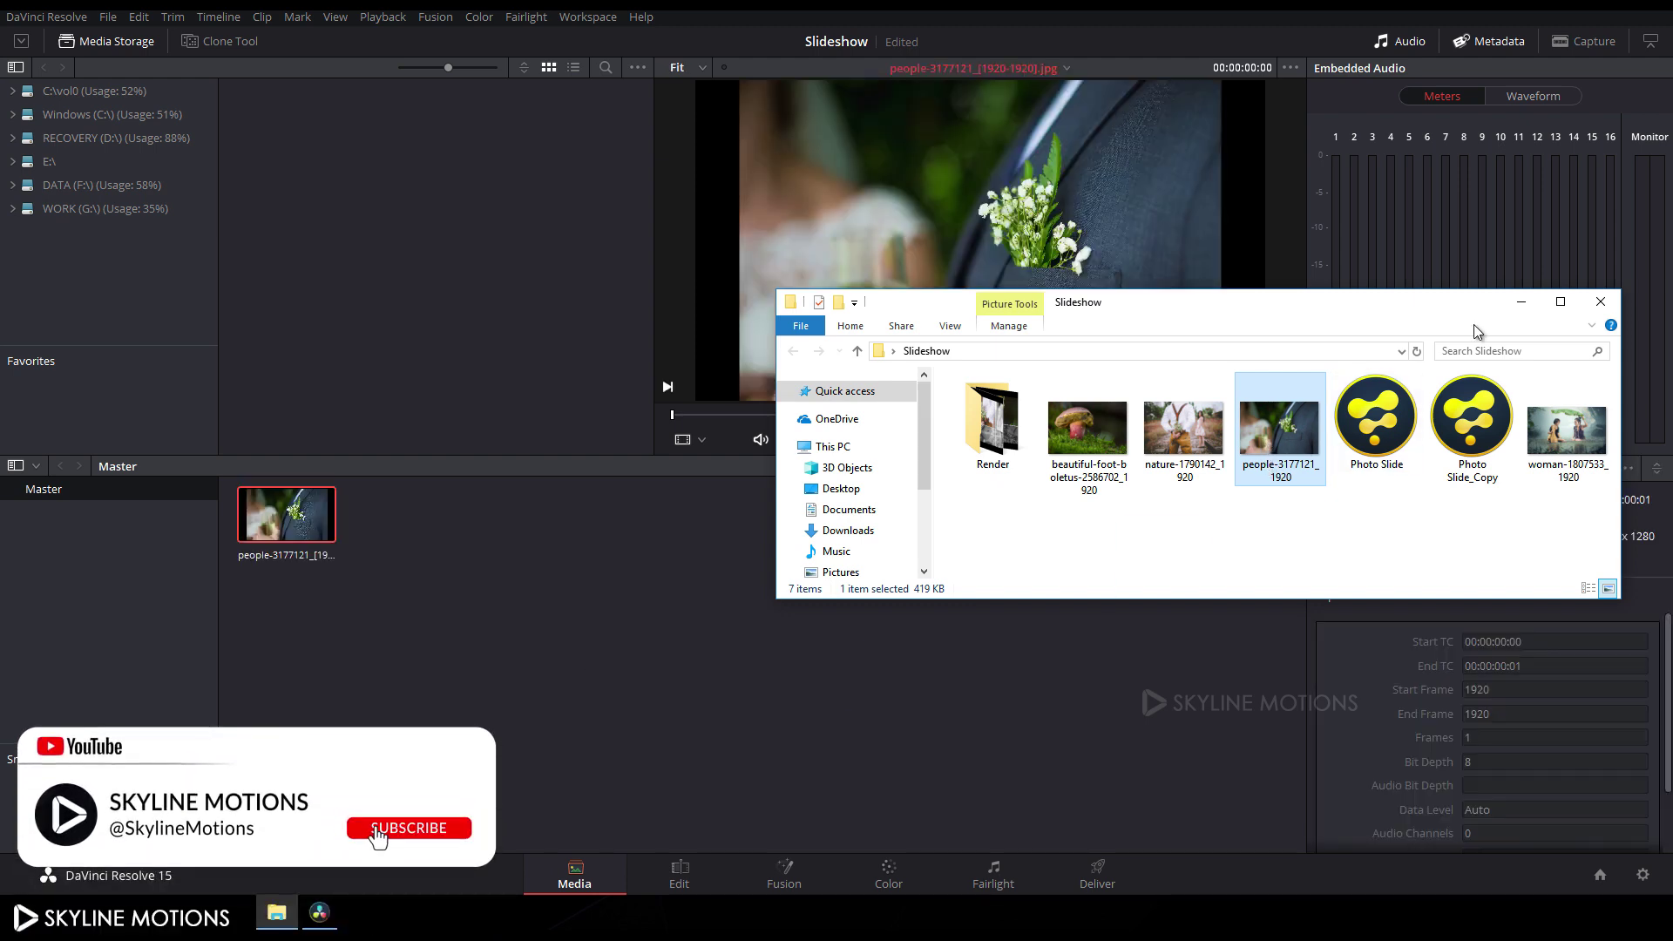
pyautogui.click(1521, 301)
# On the Edit page, rename the imported clip to Image and place it at the start of a new timeline
pyautogui.click(680, 880)
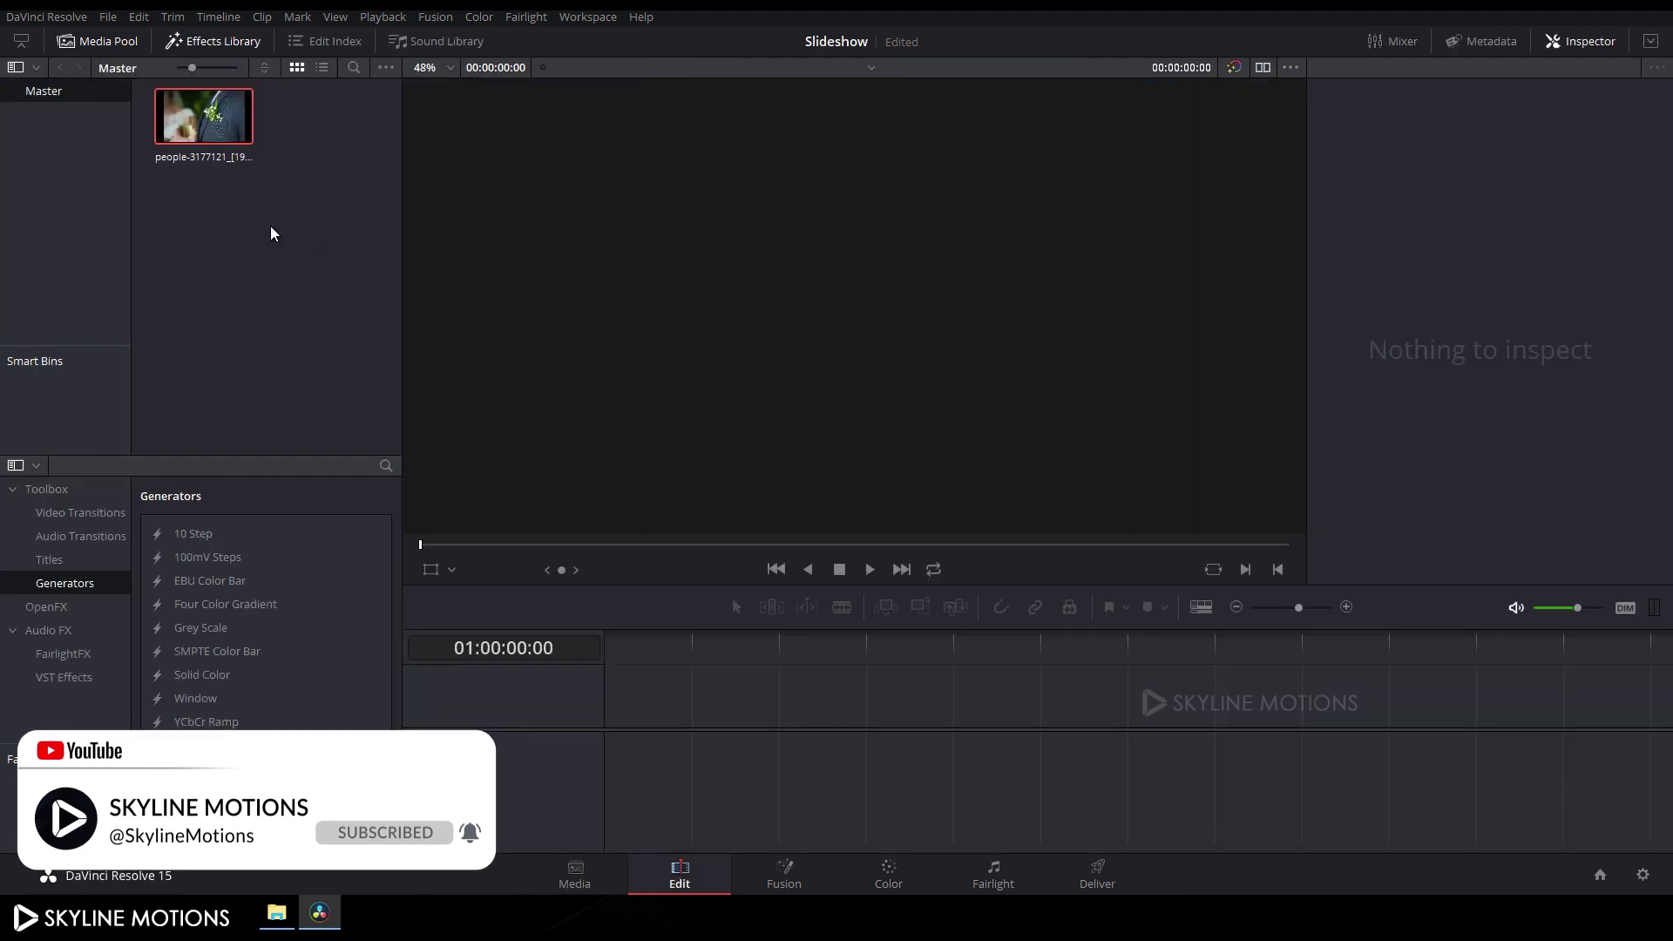
pyautogui.click(198, 159)
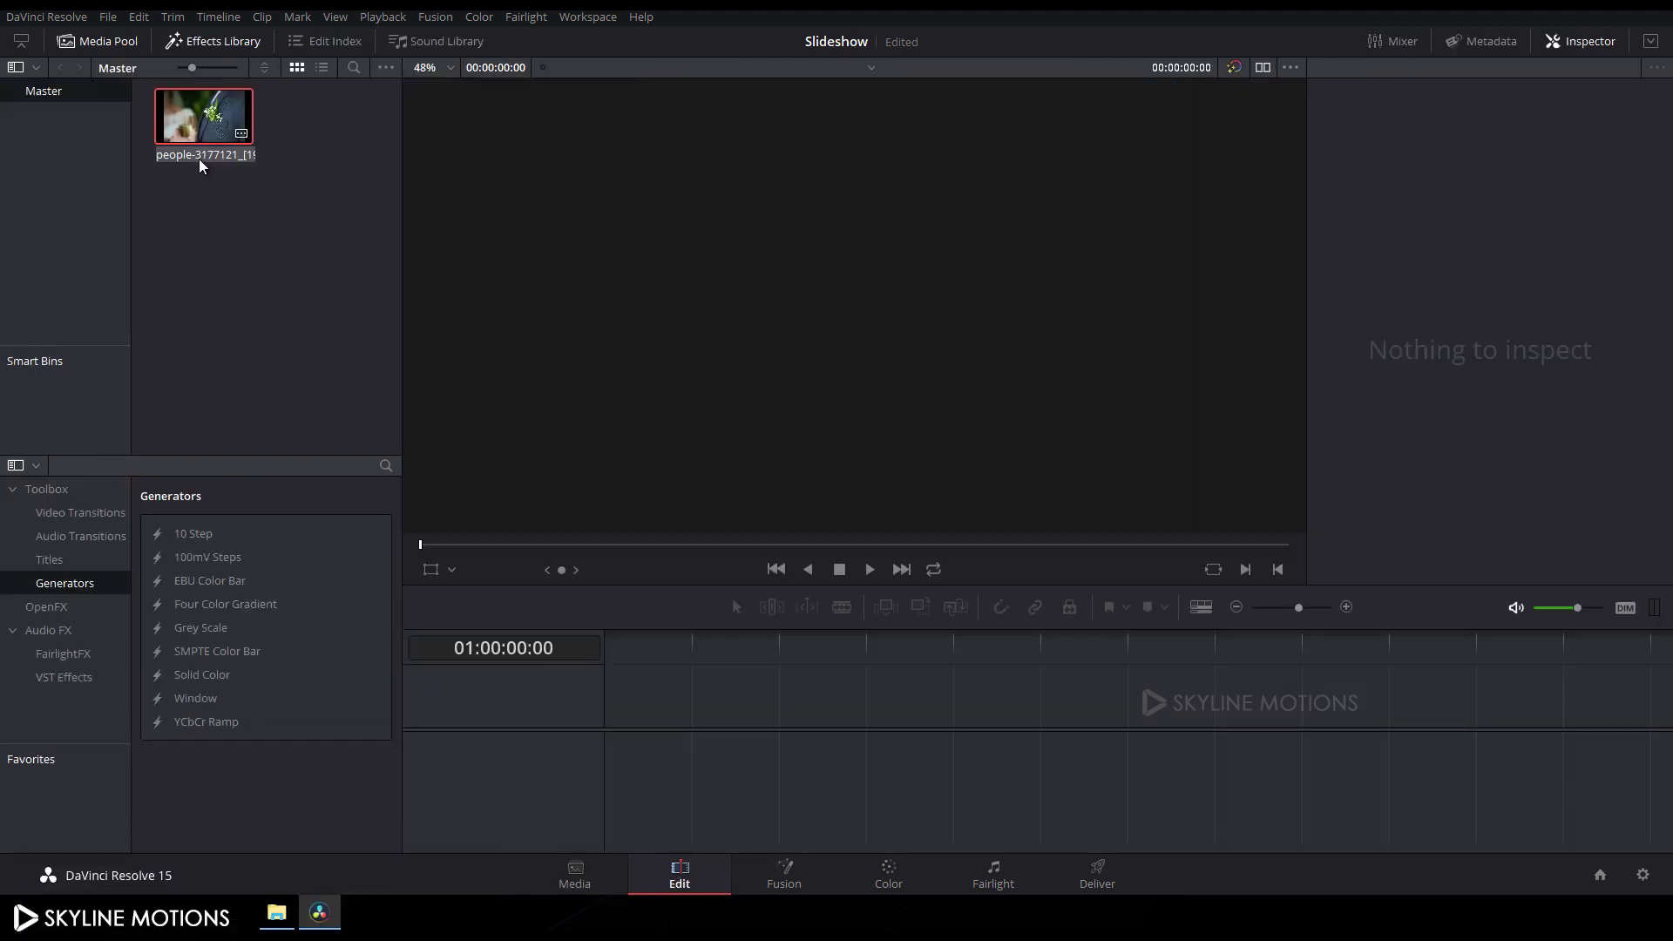
pyautogui.press('BackSpace')
pyautogui.moveTo(198, 158); pyautogui.dragTo(612, 728)
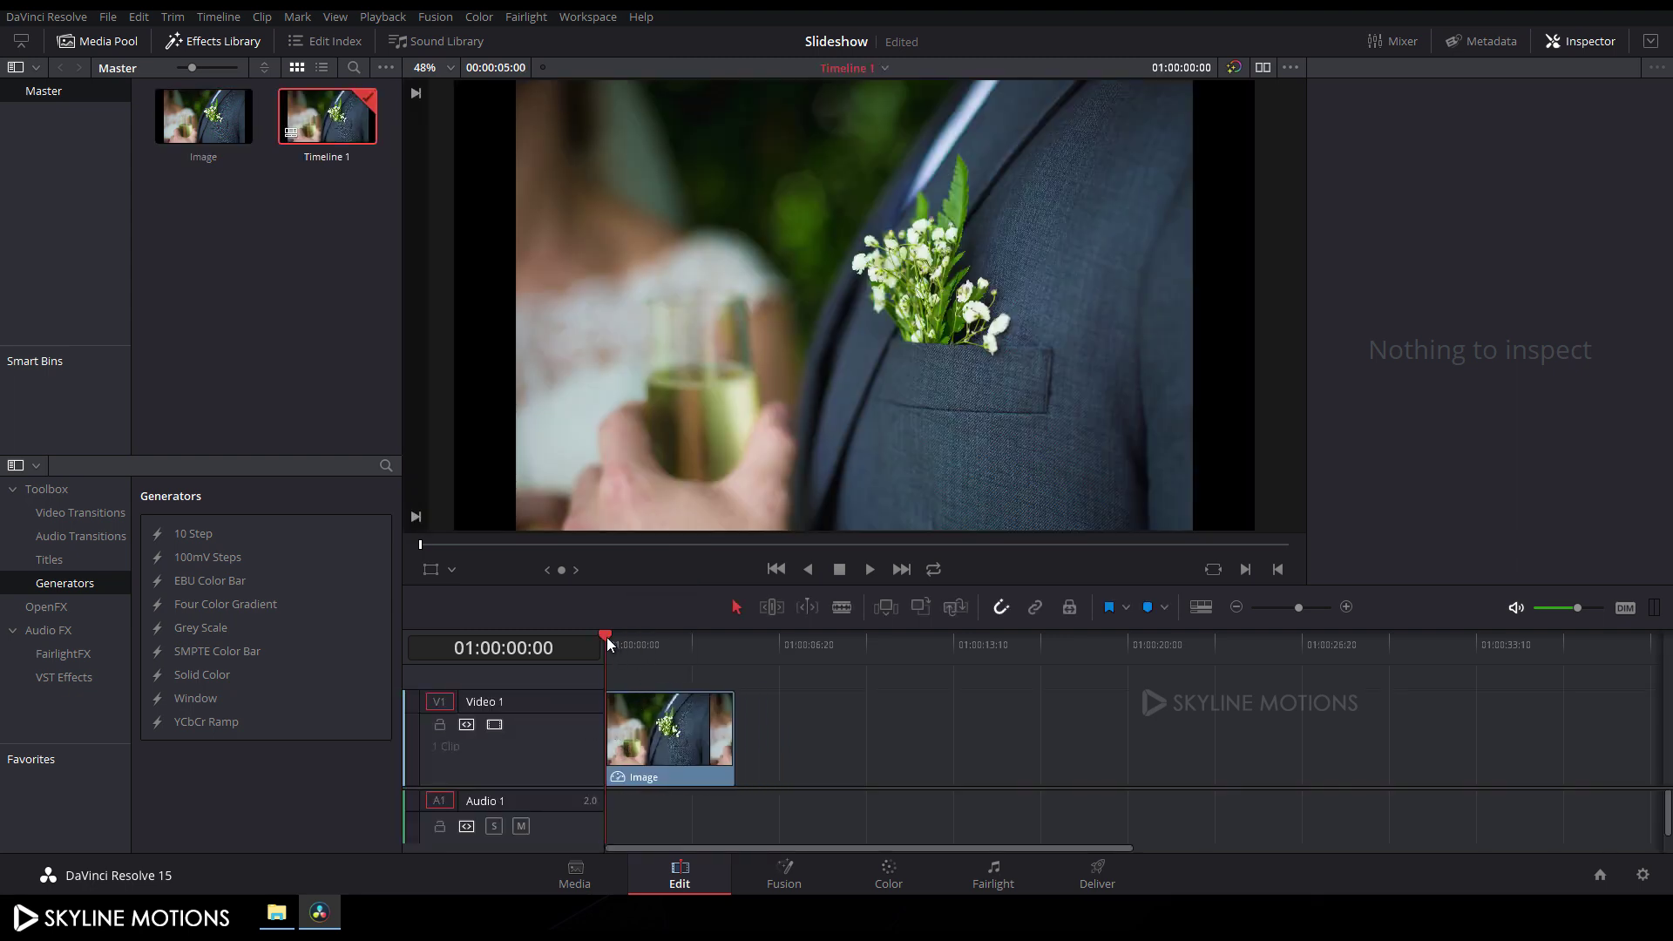
# Extend the image clip's end to 01:00:06:01 and enlarge its zoom to about 1.19 to fill the frame width
pyautogui.moveTo(640, 642); pyautogui.dragTo(762, 636)
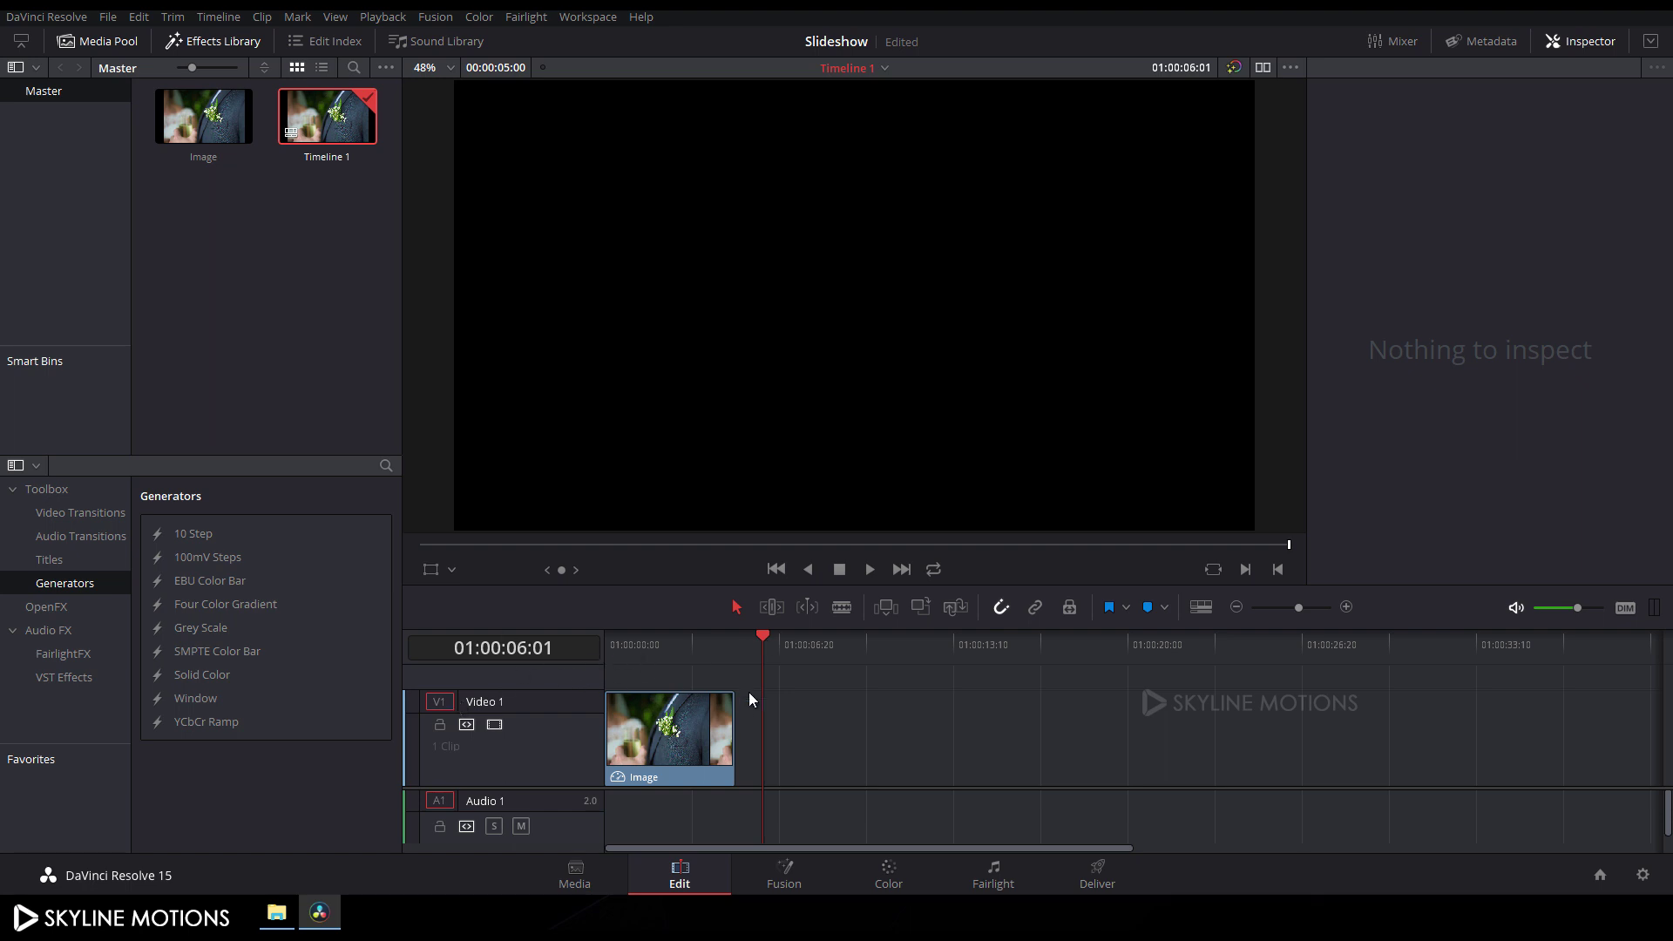
pyautogui.moveTo(731, 726); pyautogui.dragTo(748, 736)
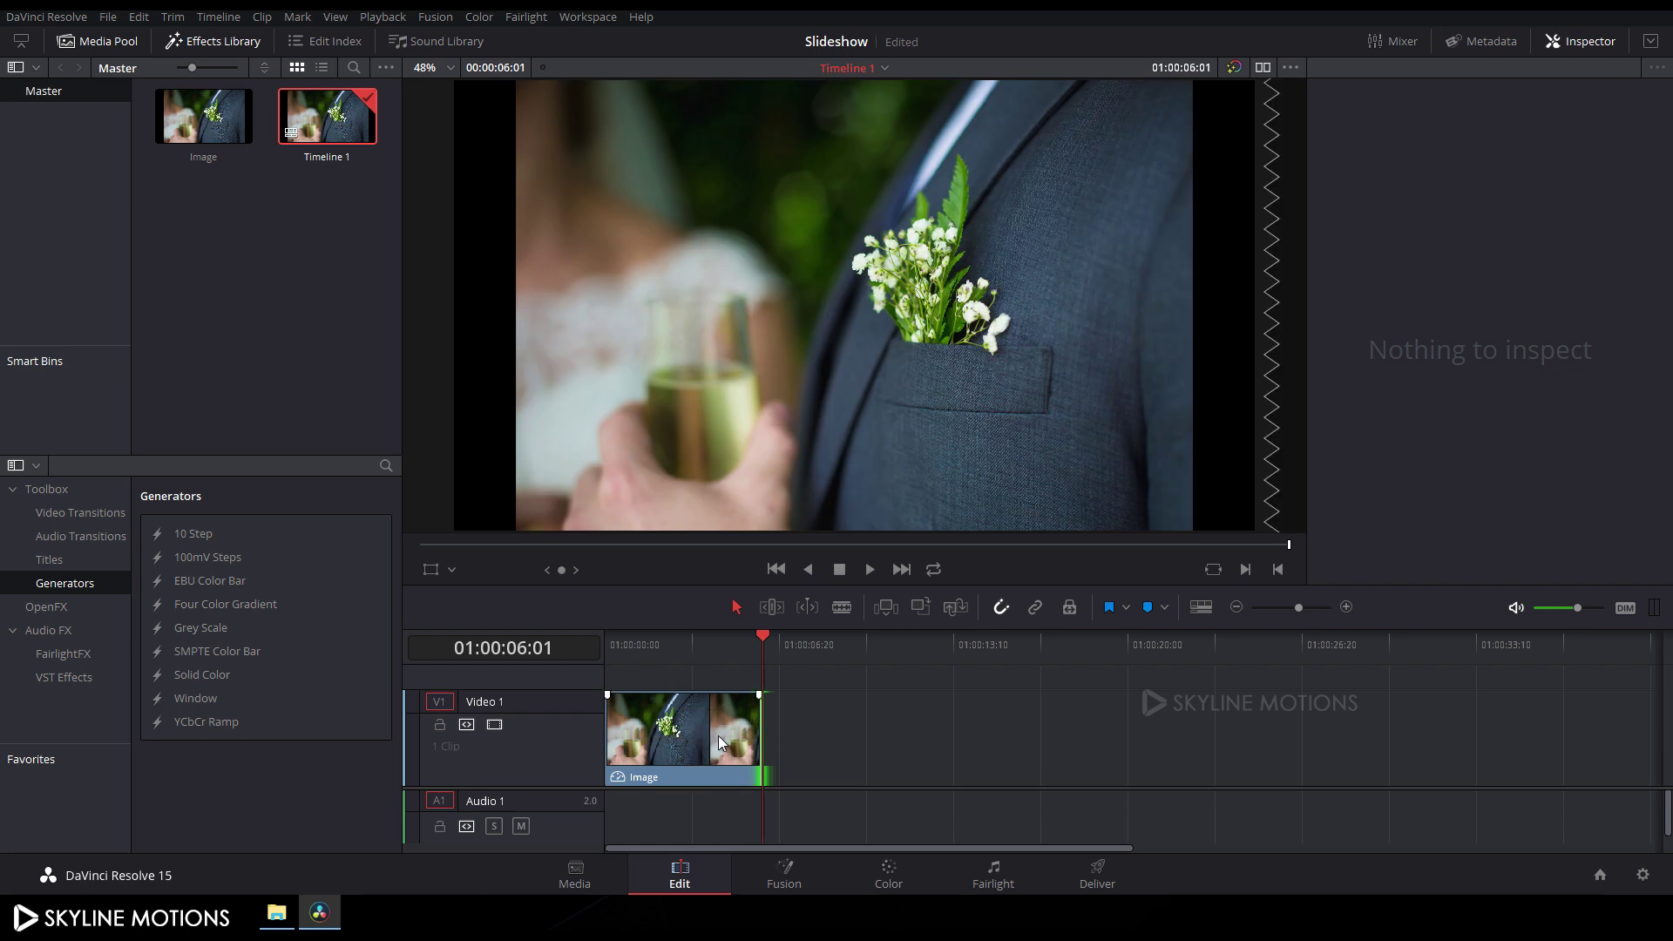
pyautogui.click(695, 734)
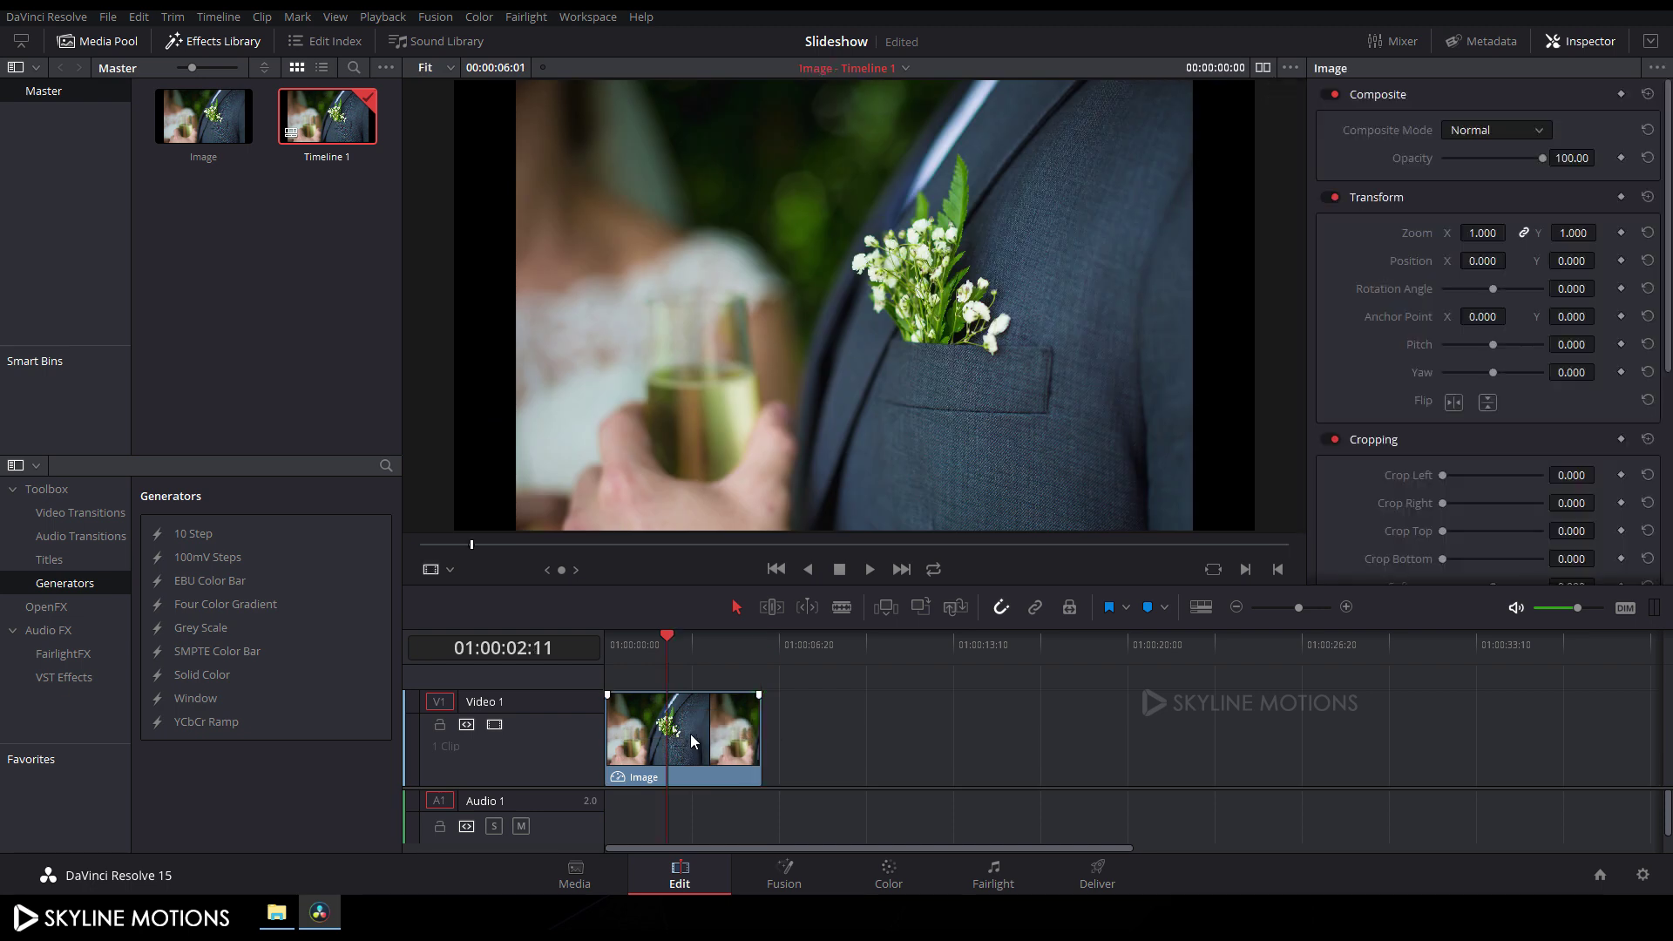
pyautogui.click(695, 740)
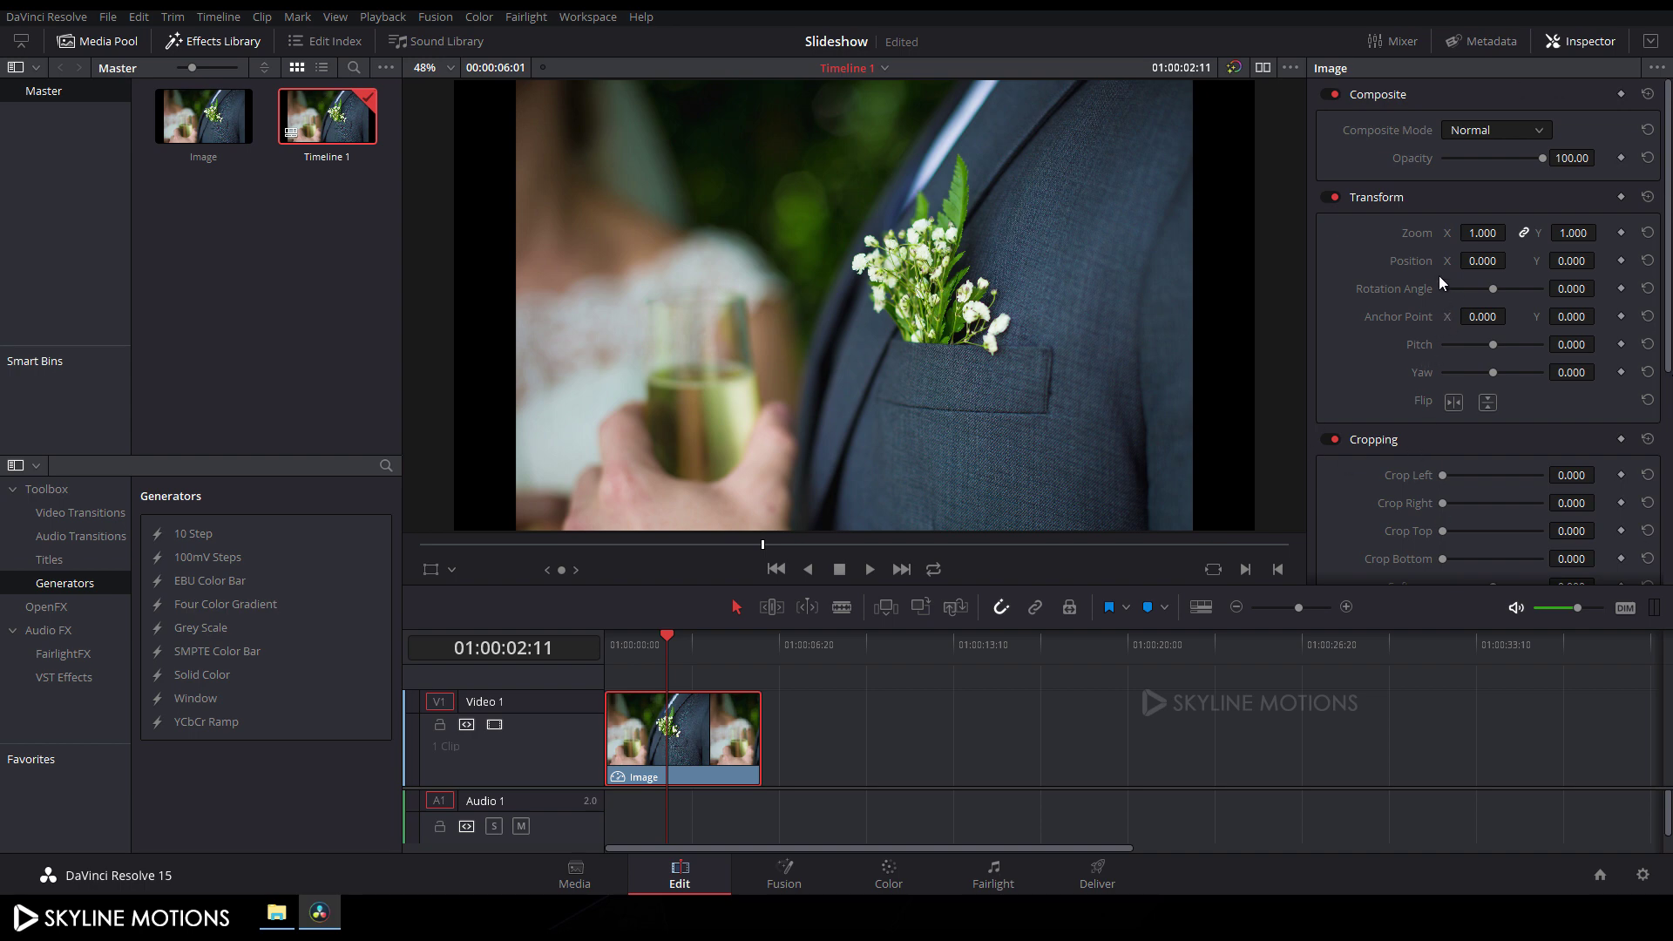
pyautogui.moveTo(1482, 233); pyautogui.dragTo(1560, 232)
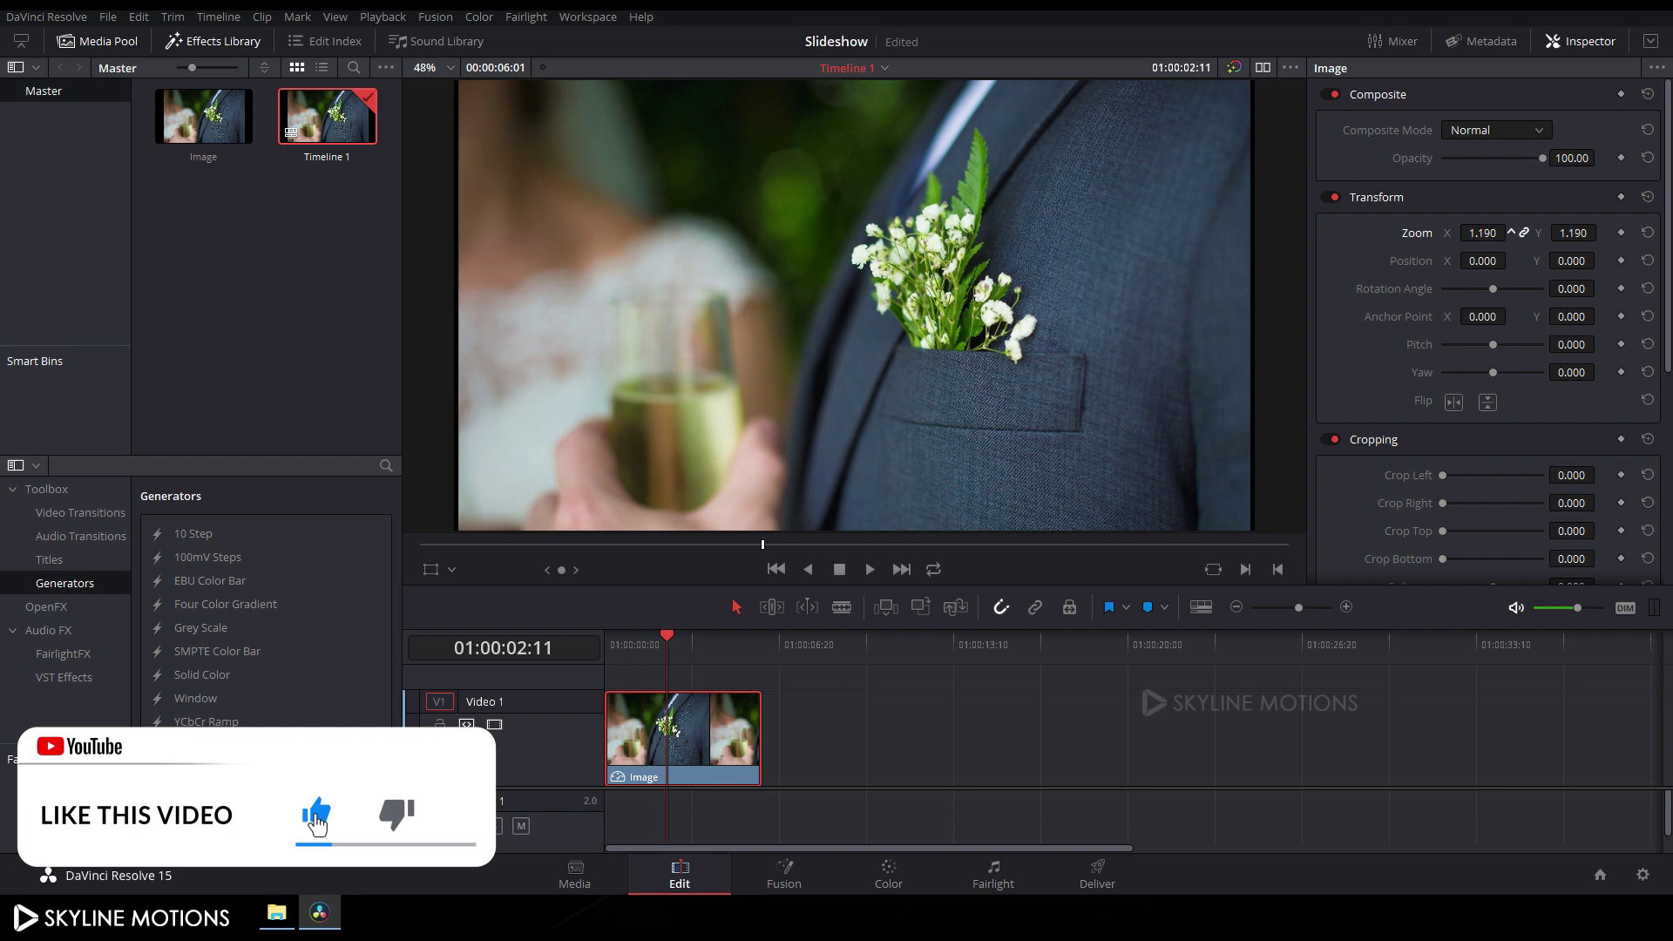
pyautogui.click(731, 643)
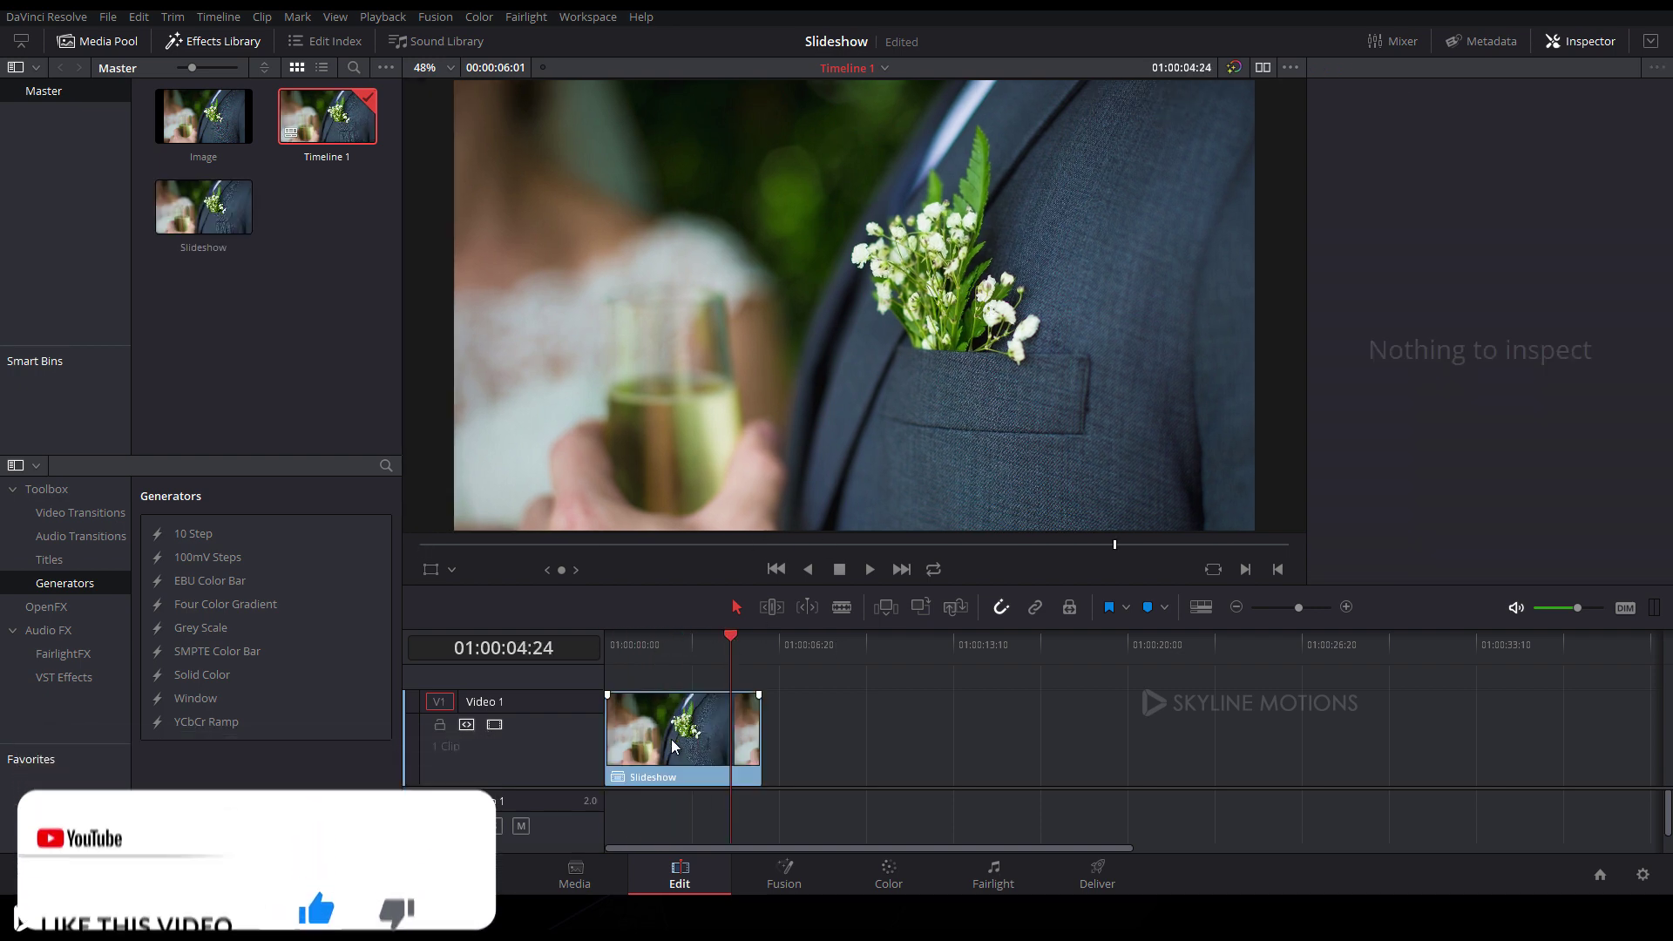
# Create a VFX Connect clip named Slideshow from the timeline clip, using DPX with RGB 10 bits, and open it in Fusion
pyautogui.rightClick(672, 742)
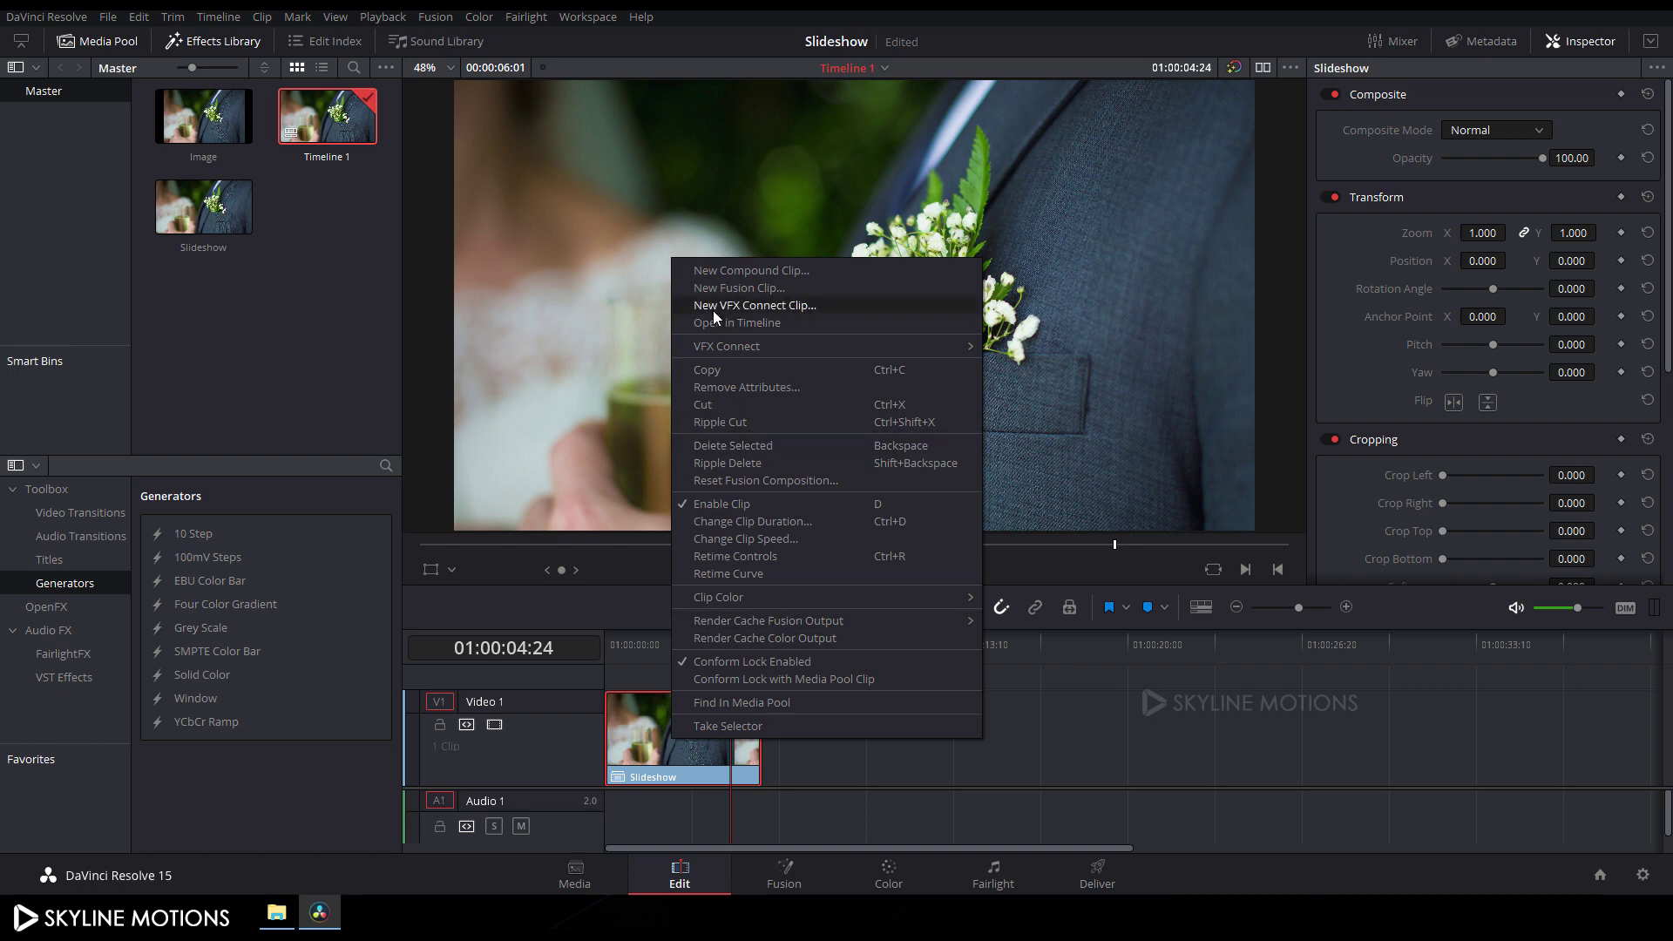
pyautogui.click(762, 307)
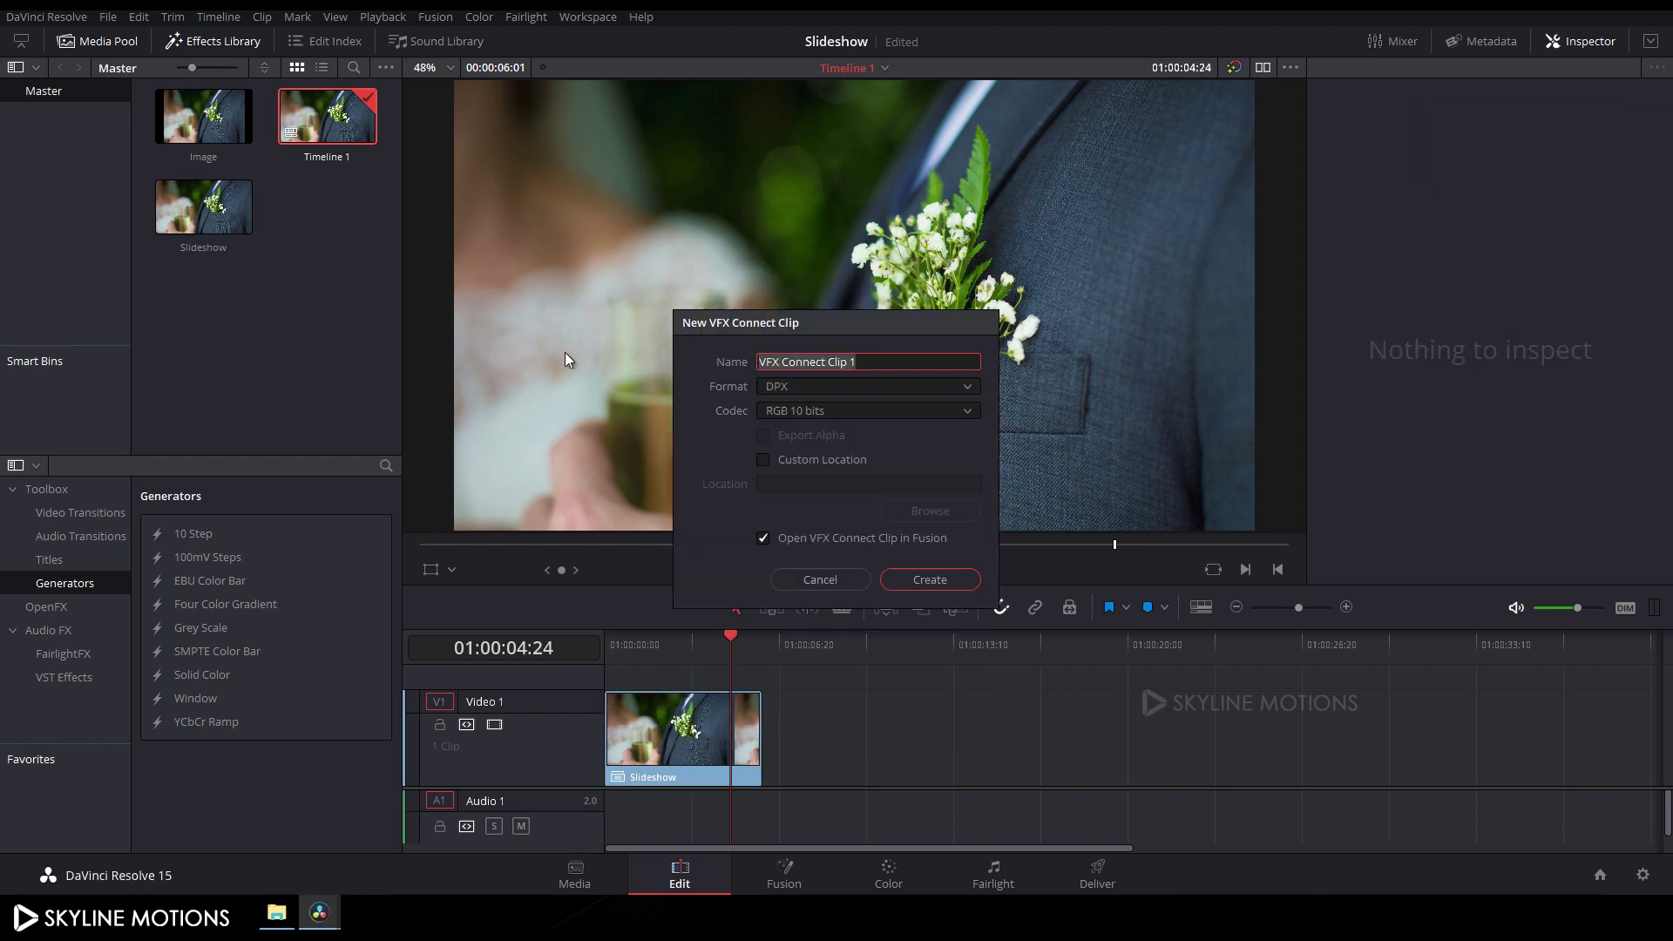
pyautogui.write('Slideshow')
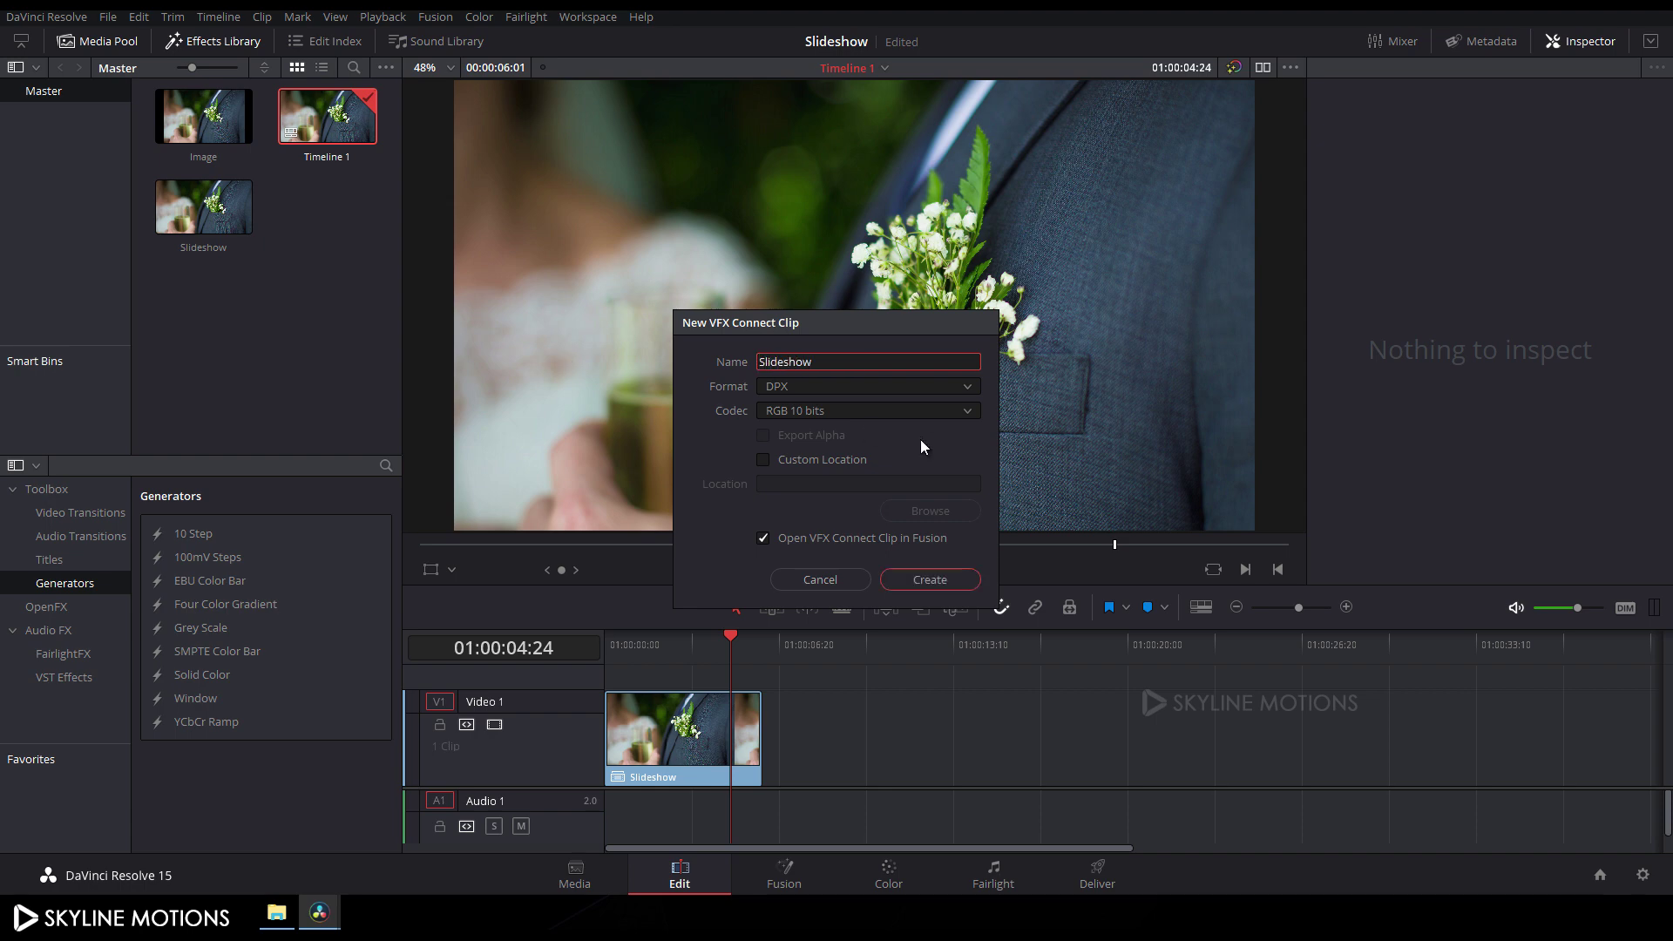
pyautogui.click(925, 582)
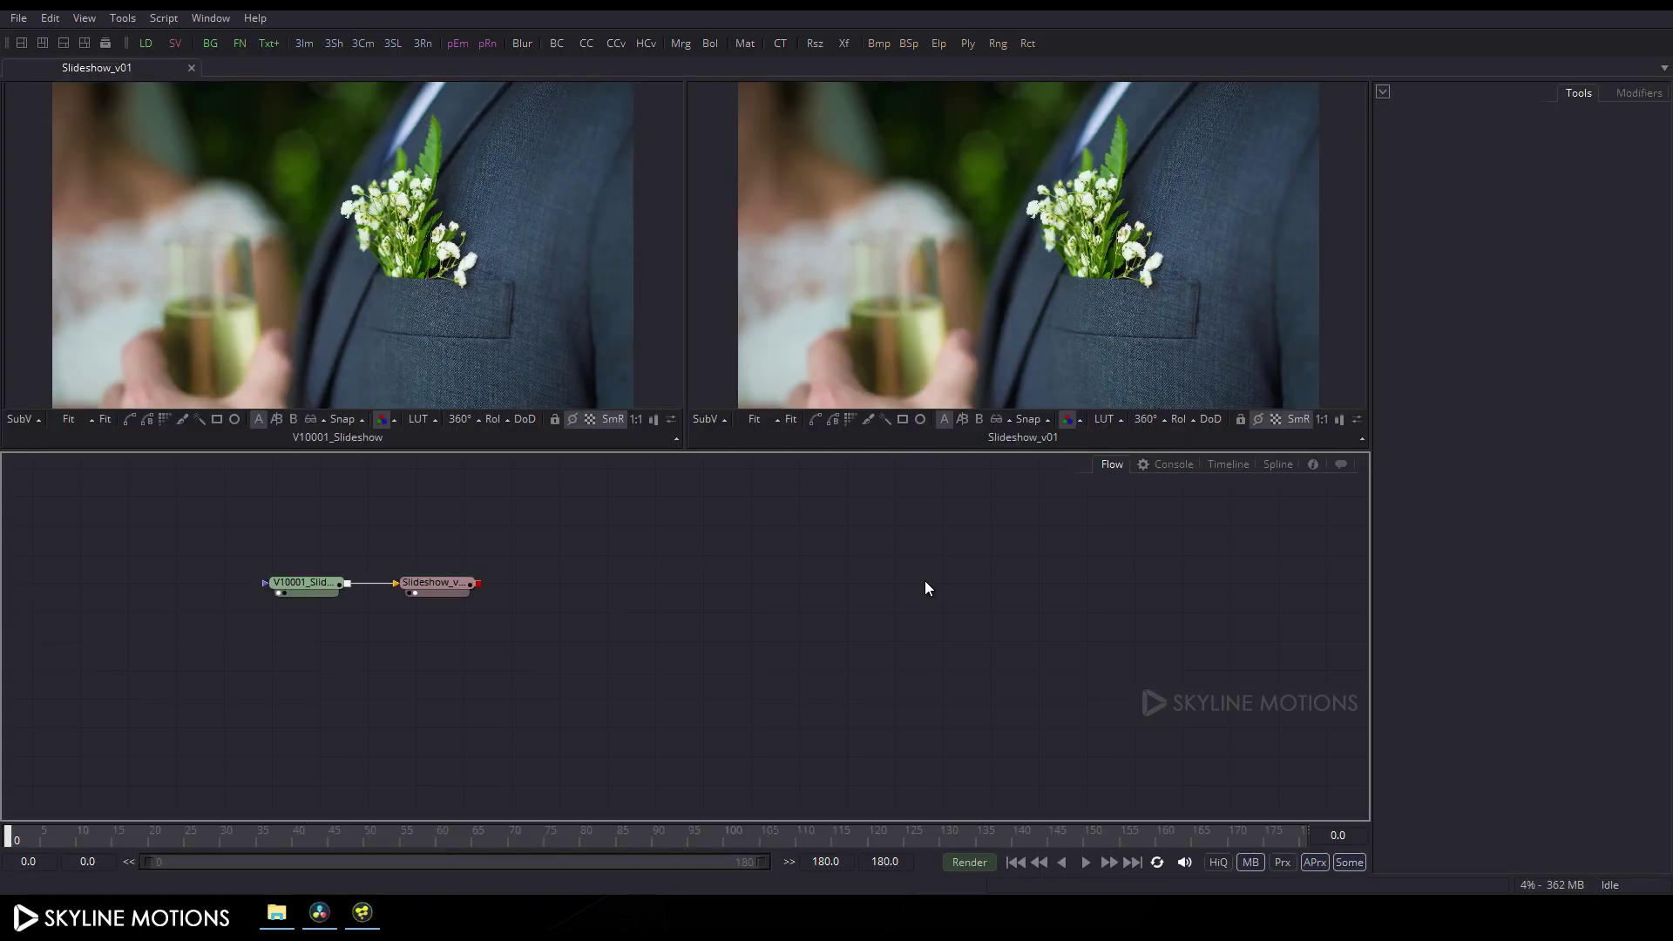
# Arrange the flow's tools to the grid, then disconnect the Loader and Saver and move them to opposite ends of the flow
pyautogui.rightClick(608, 620)
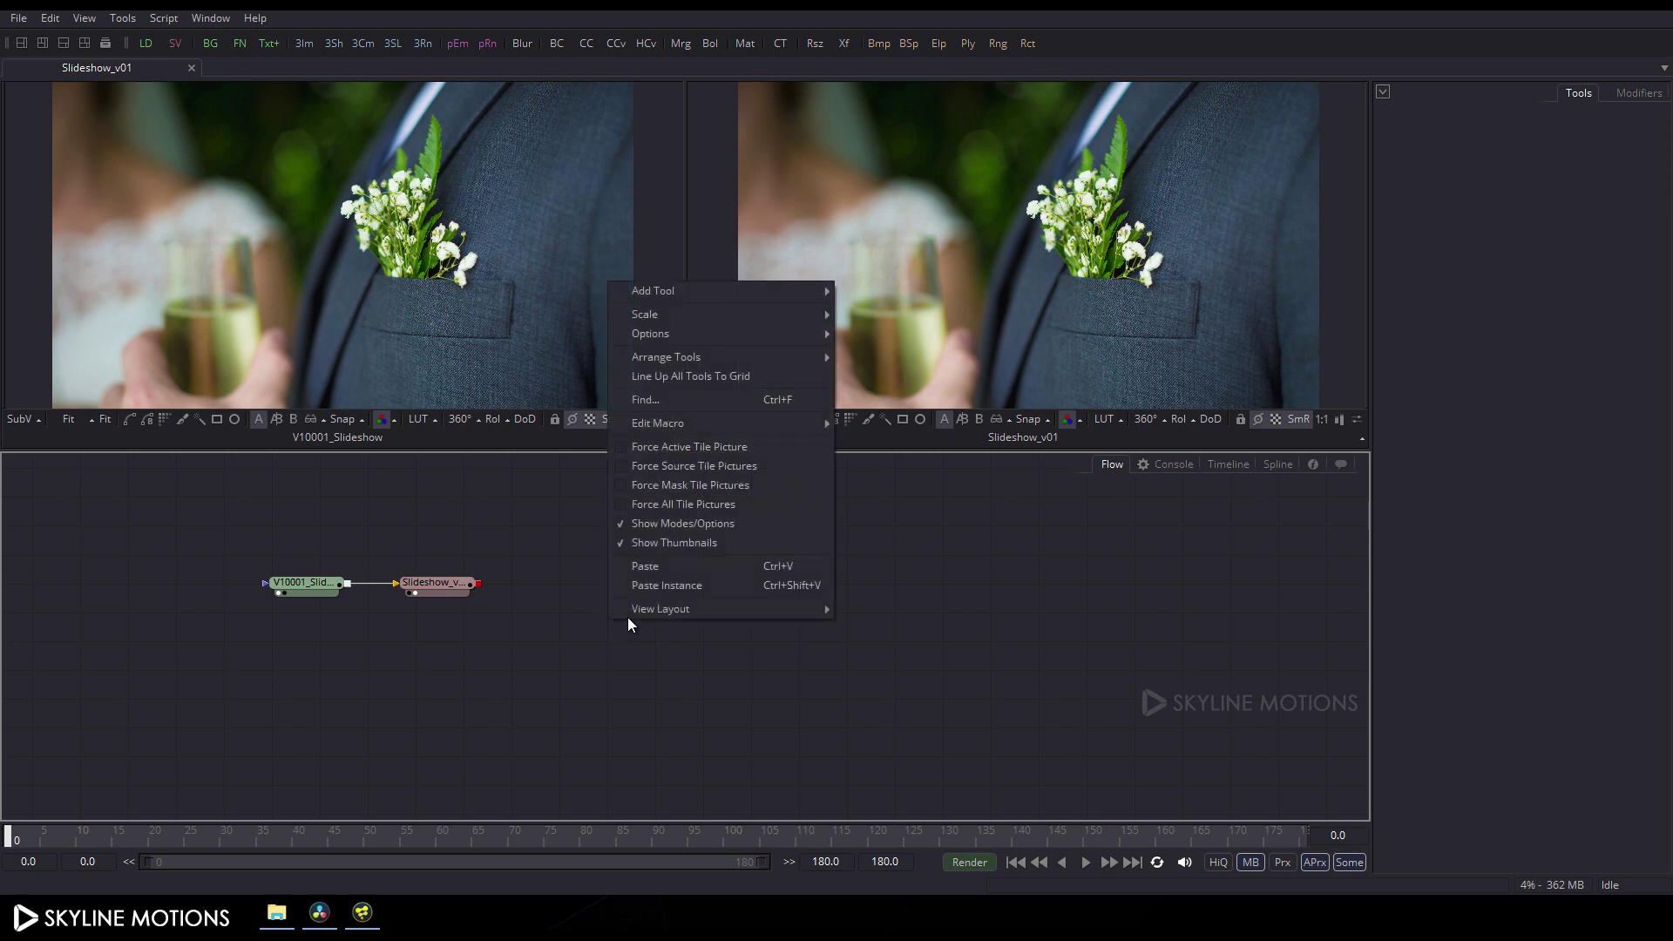
pyautogui.moveTo(682, 358)
pyautogui.click(875, 359)
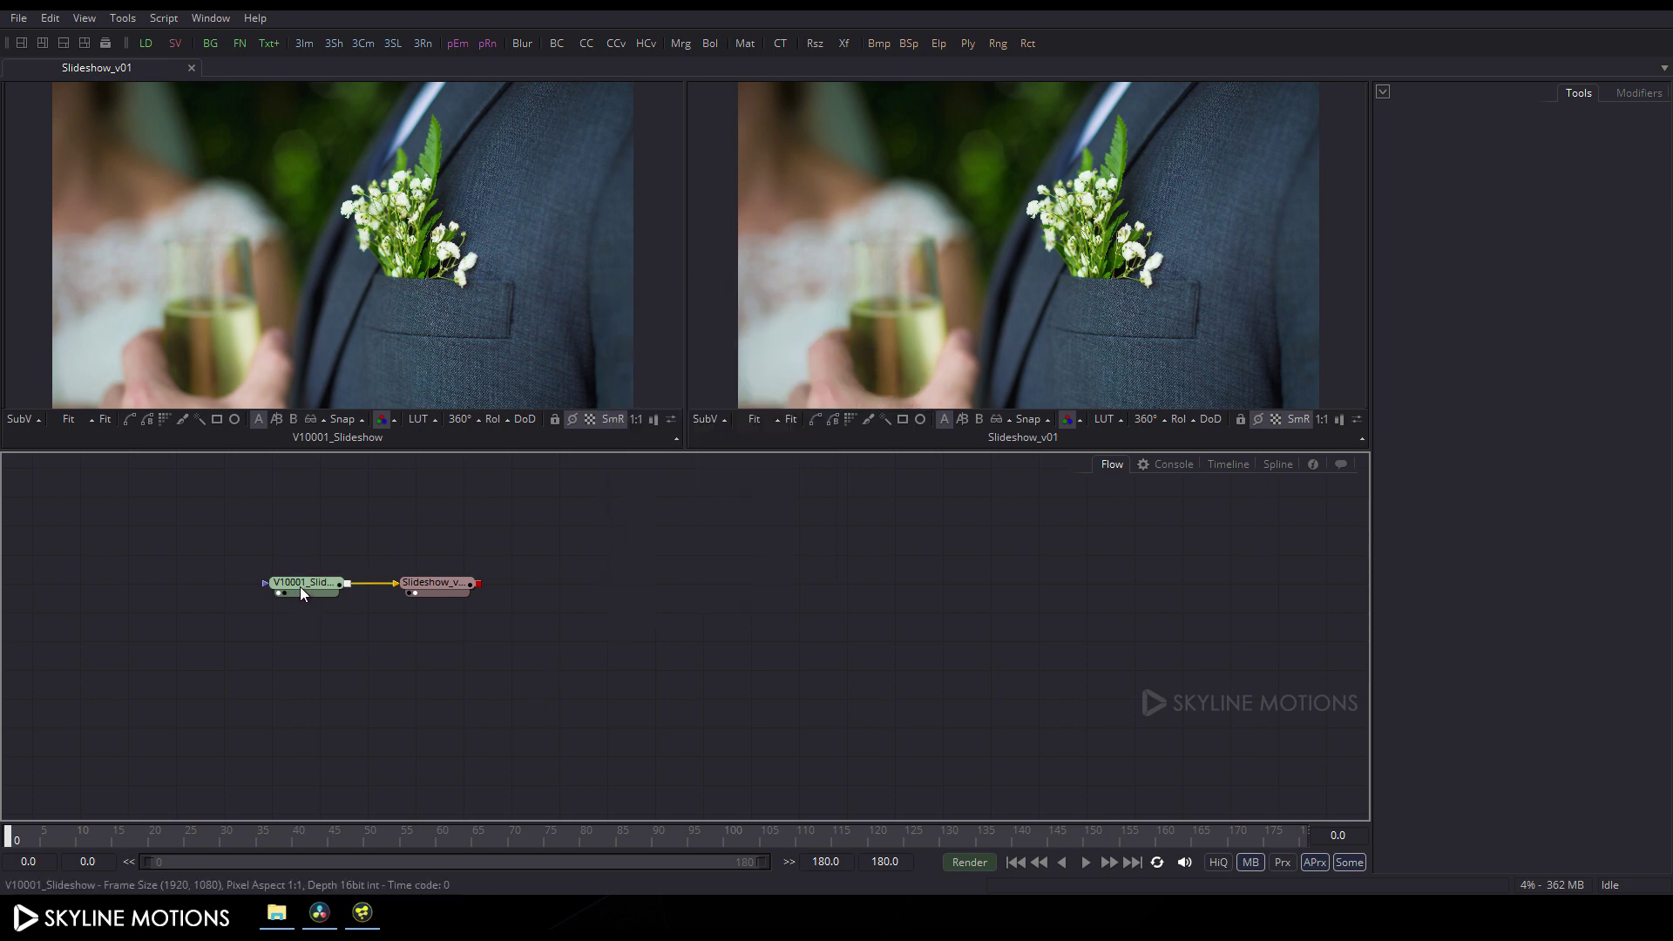
pyautogui.moveTo(300, 588); pyautogui.dragTo(186, 640)
pyautogui.moveTo(429, 586); pyautogui.dragTo(401, 727)
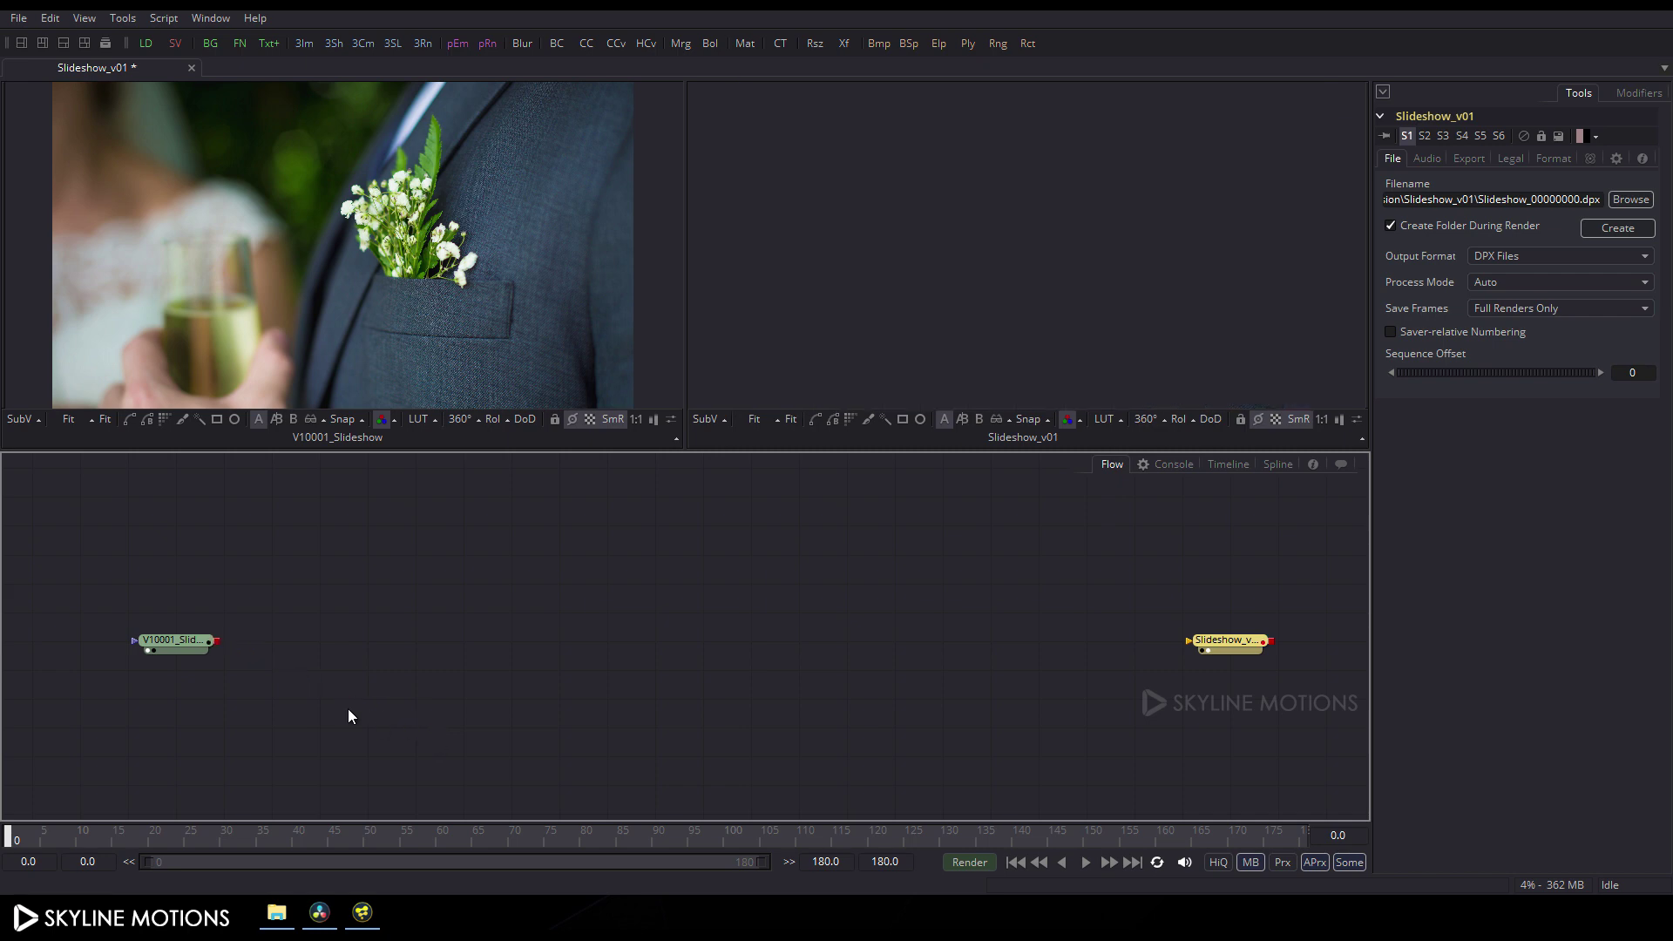
# Switch to a single-viewer layout showing the Loader's image and enlarge the viewer area
pyautogui.click(20, 47)
pyautogui.moveTo(666, 452); pyautogui.dragTo(665, 497)
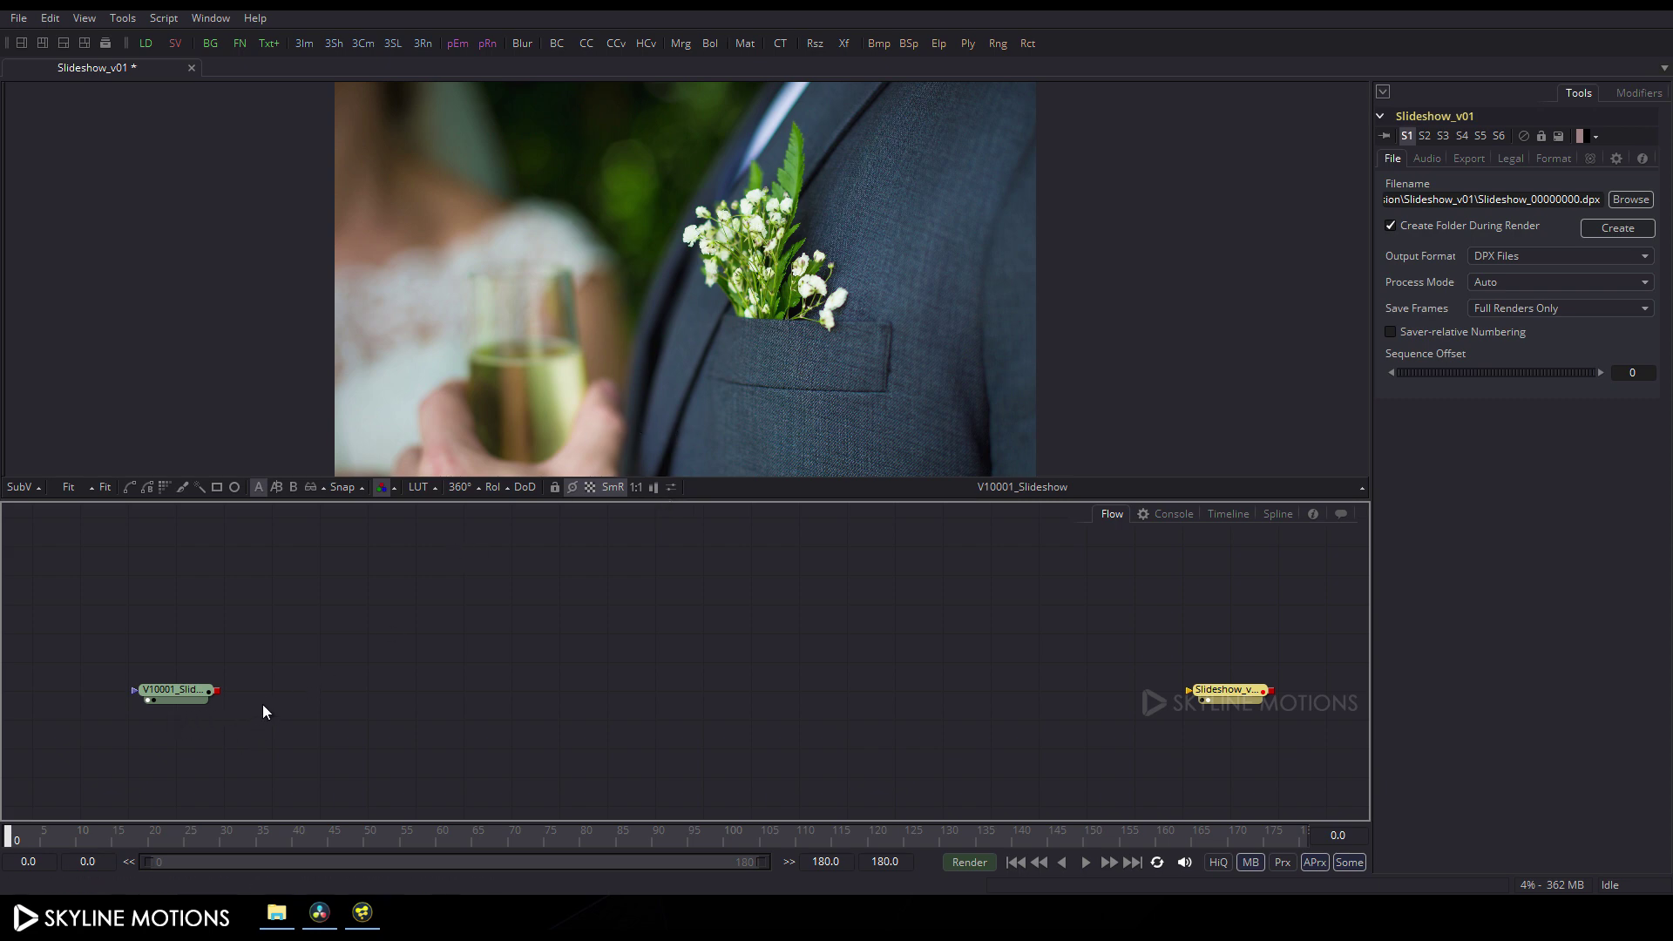
# Add a Crop tool connected to the output of the V10001_Slideshow Loader
pyautogui.scroll(1, 263, 704)
pyautogui.scroll(1, 253, 697)
pyautogui.moveTo(259, 679); pyautogui.dragTo(306, 676)
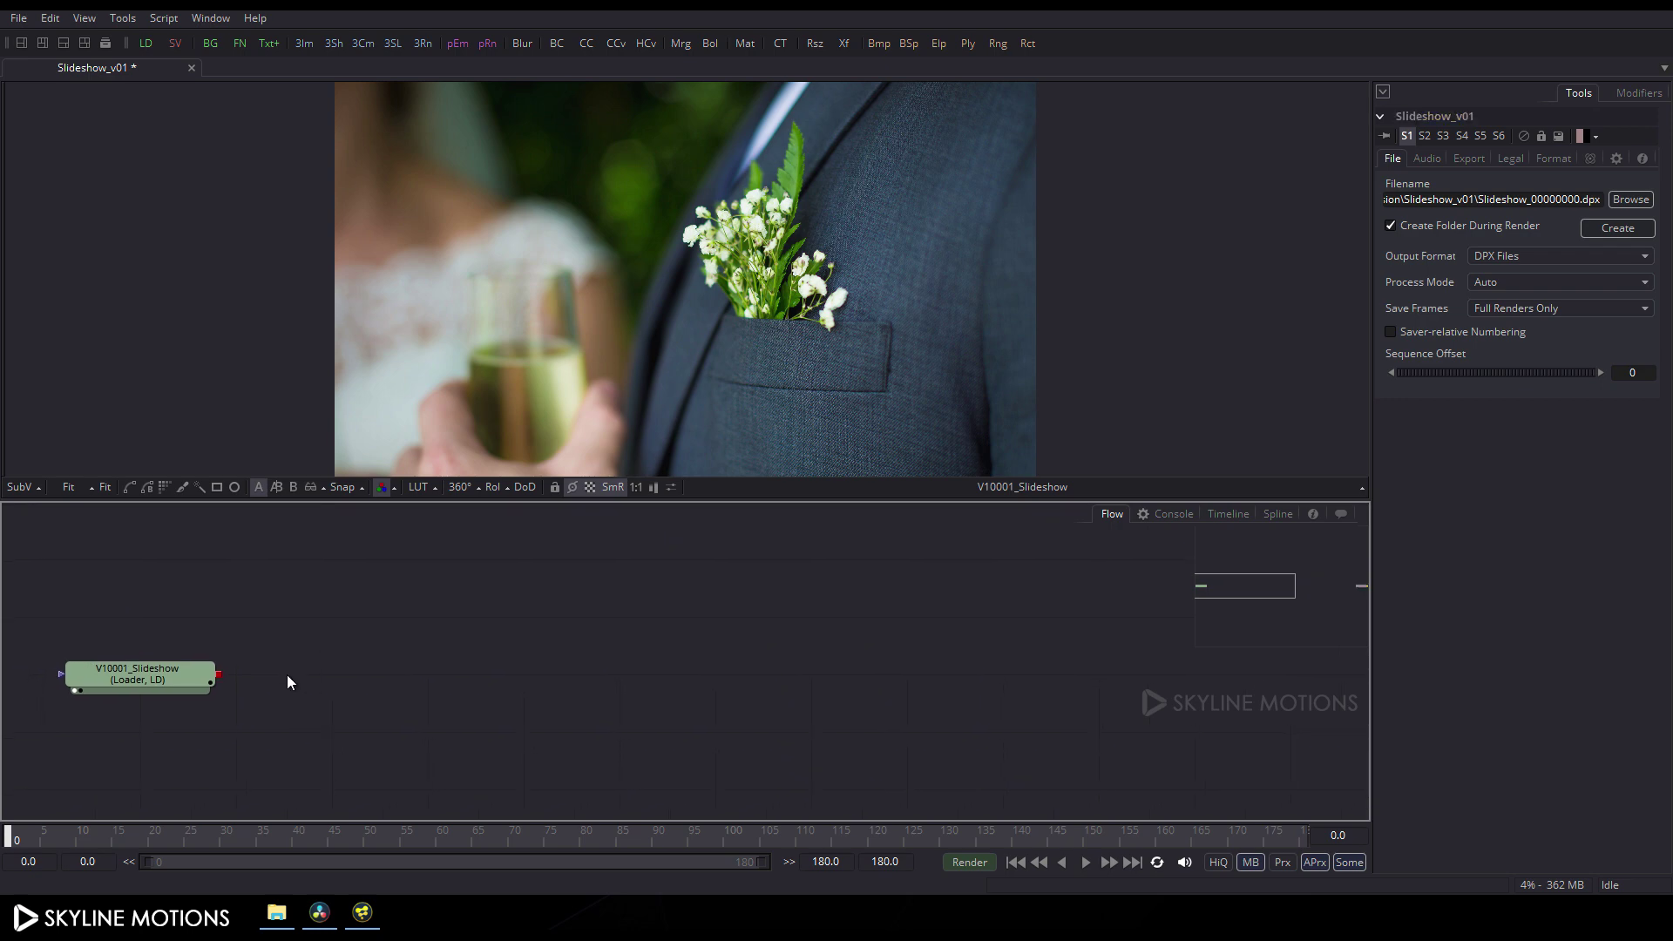
pyautogui.click(175, 682)
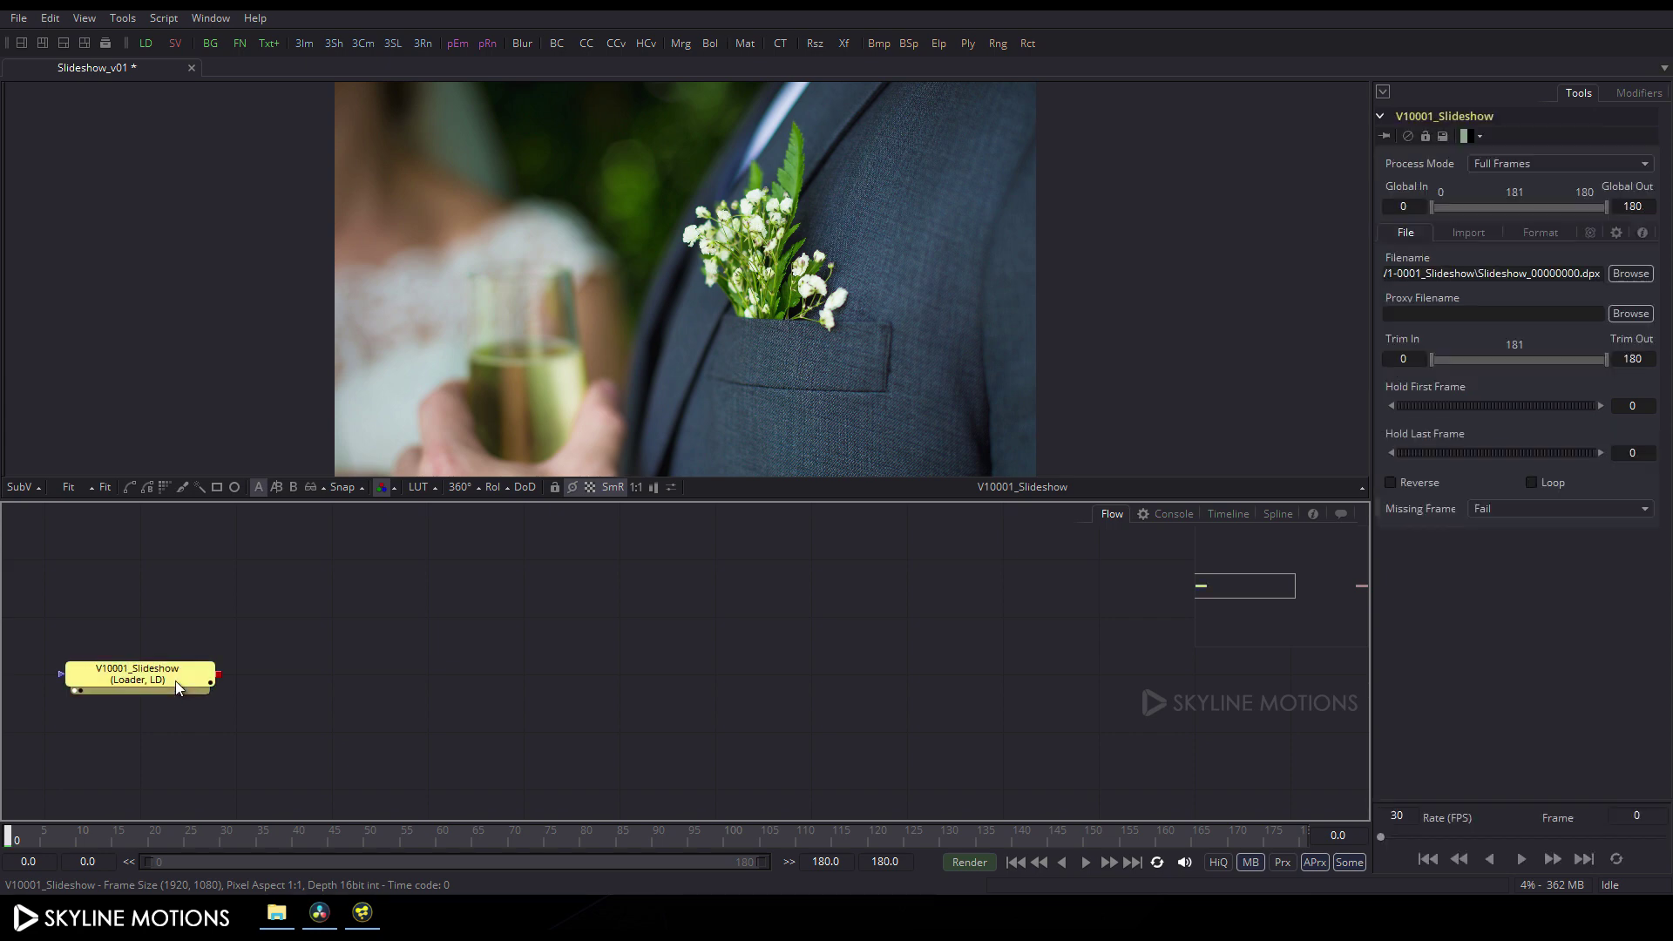
pyautogui.hotkey('shift', 'space')
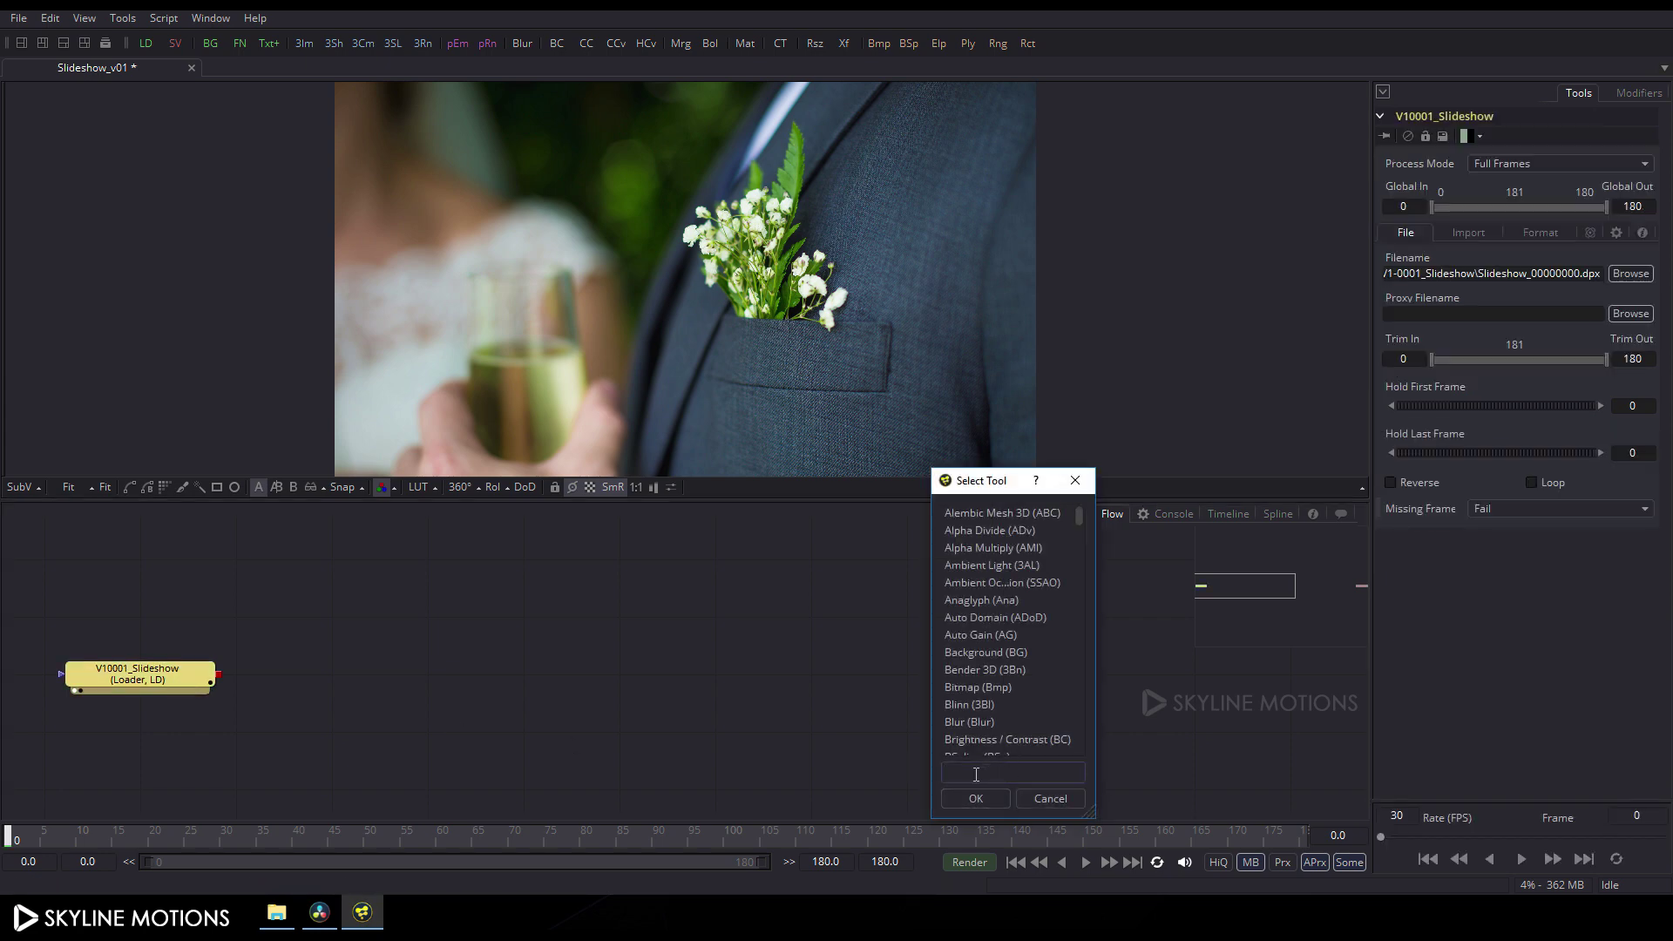
pyautogui.write('crop')
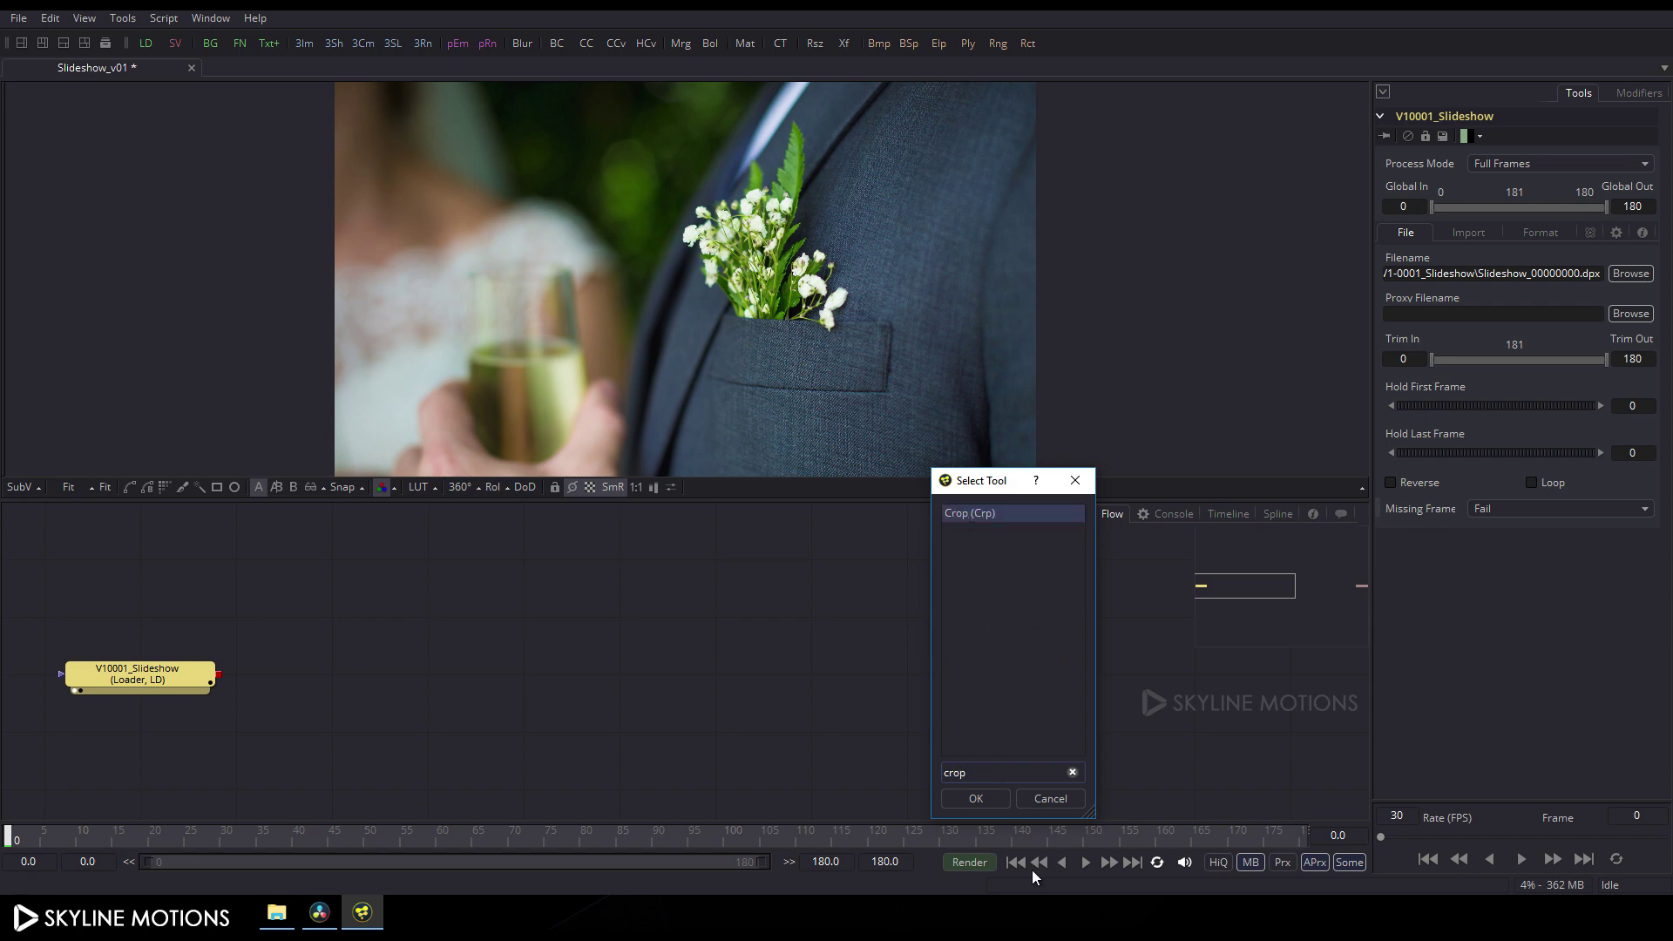
pyautogui.click(990, 807)
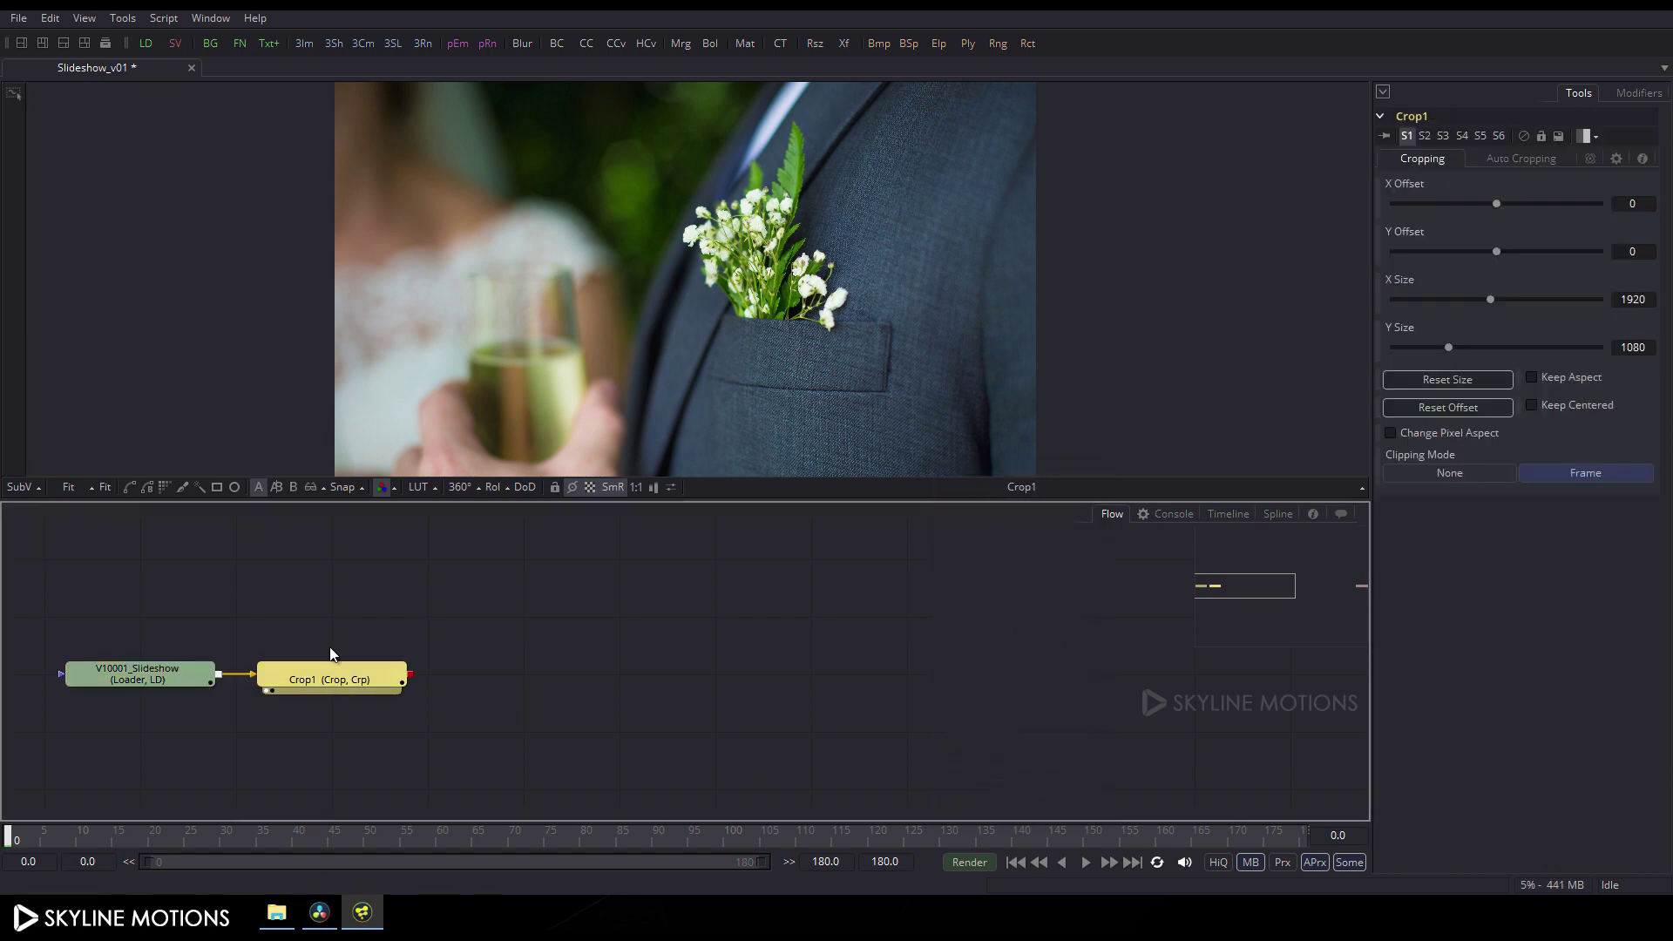
# Stack the Crop node directly above the Loader node in the flow
pyautogui.moveTo(158, 678); pyautogui.dragTo(158, 734)
pyautogui.moveTo(354, 682); pyautogui.dragTo(162, 682)
pyautogui.click(257, 679)
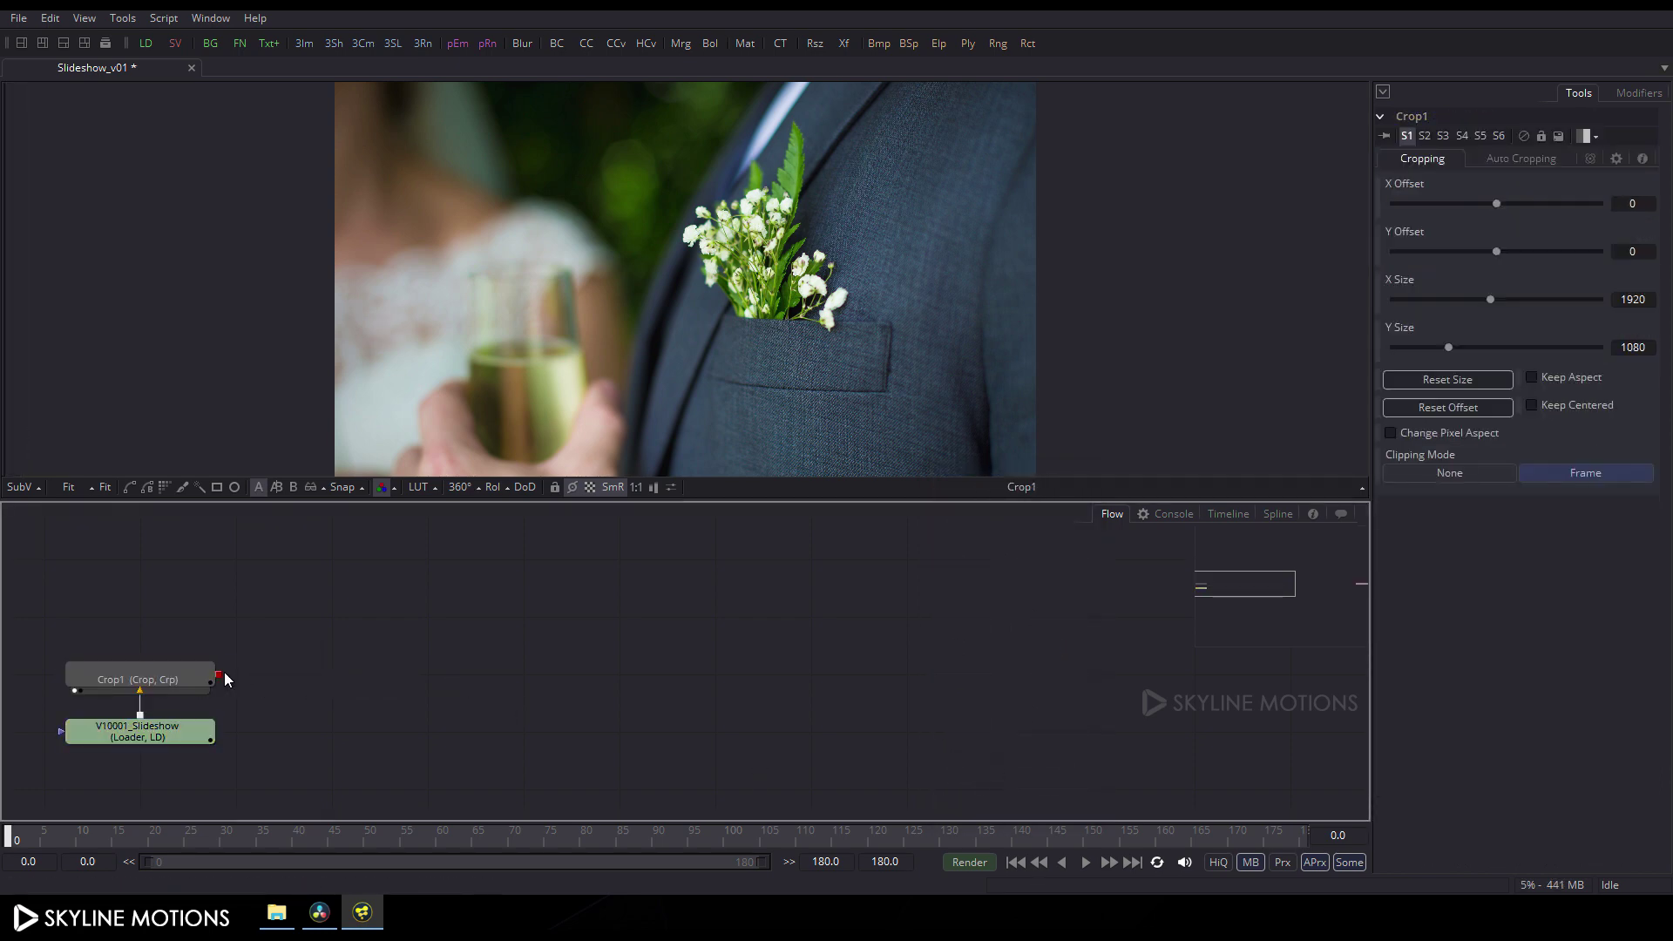
# Add a Color Corrector after the Crop node, show it in the viewer, and set its master saturation to 0
pyautogui.click(178, 678)
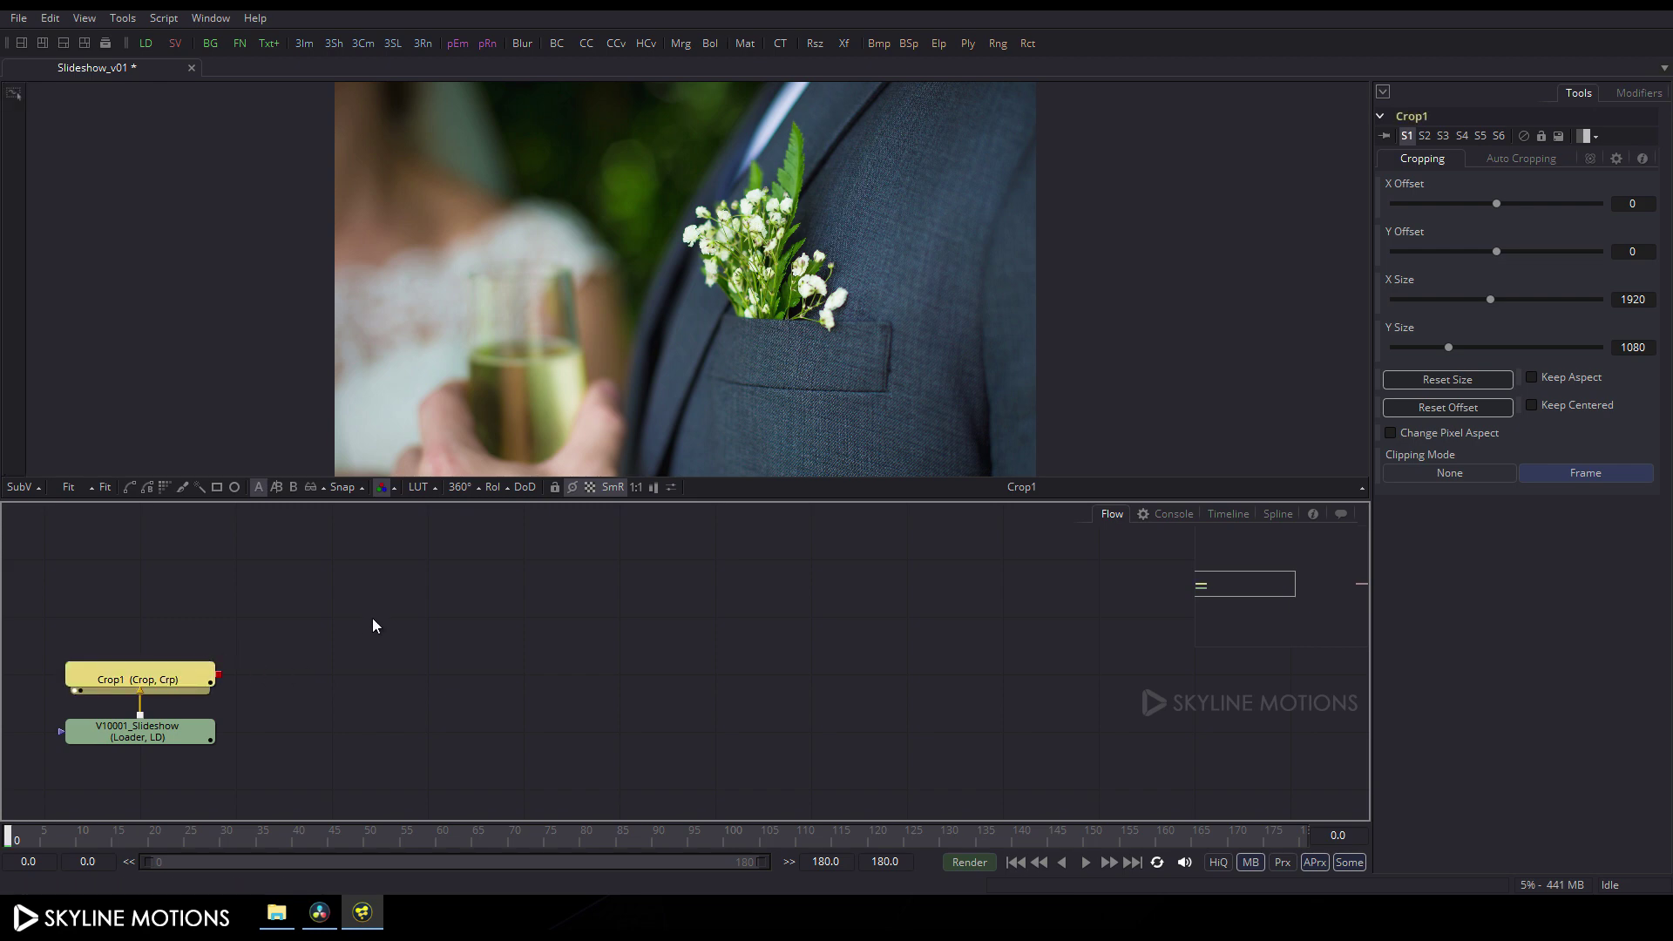
pyautogui.click(588, 43)
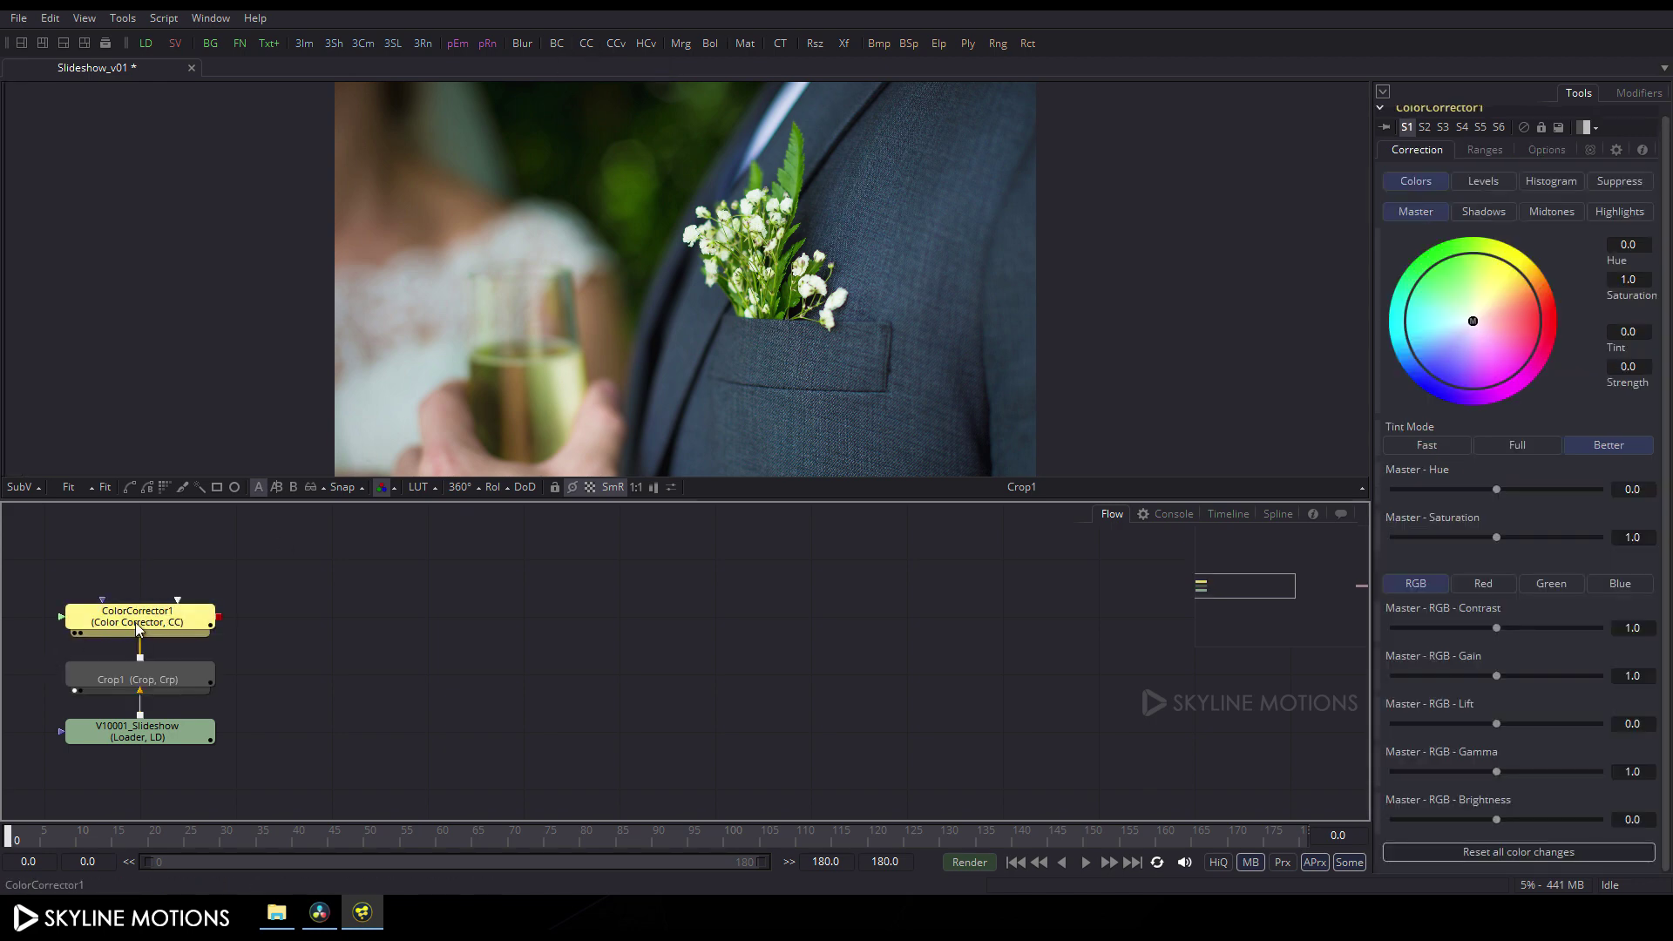
pyautogui.moveTo(120, 616); pyautogui.dragTo(218, 178)
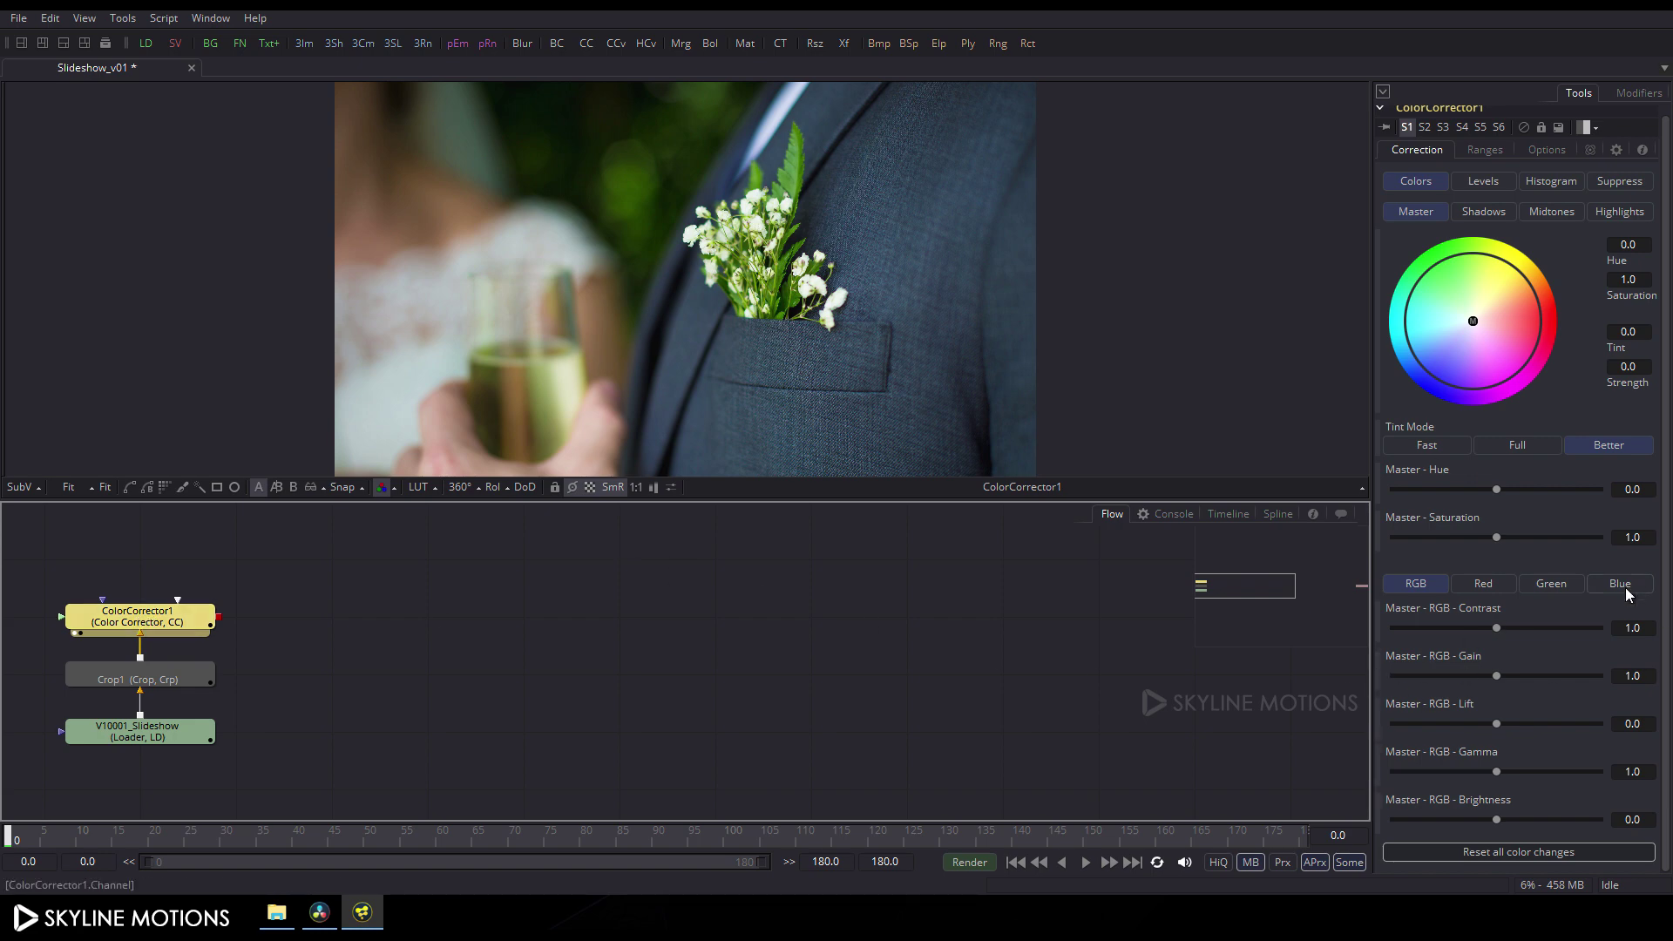
pyautogui.moveTo(1497, 537); pyautogui.dragTo(1392, 544)
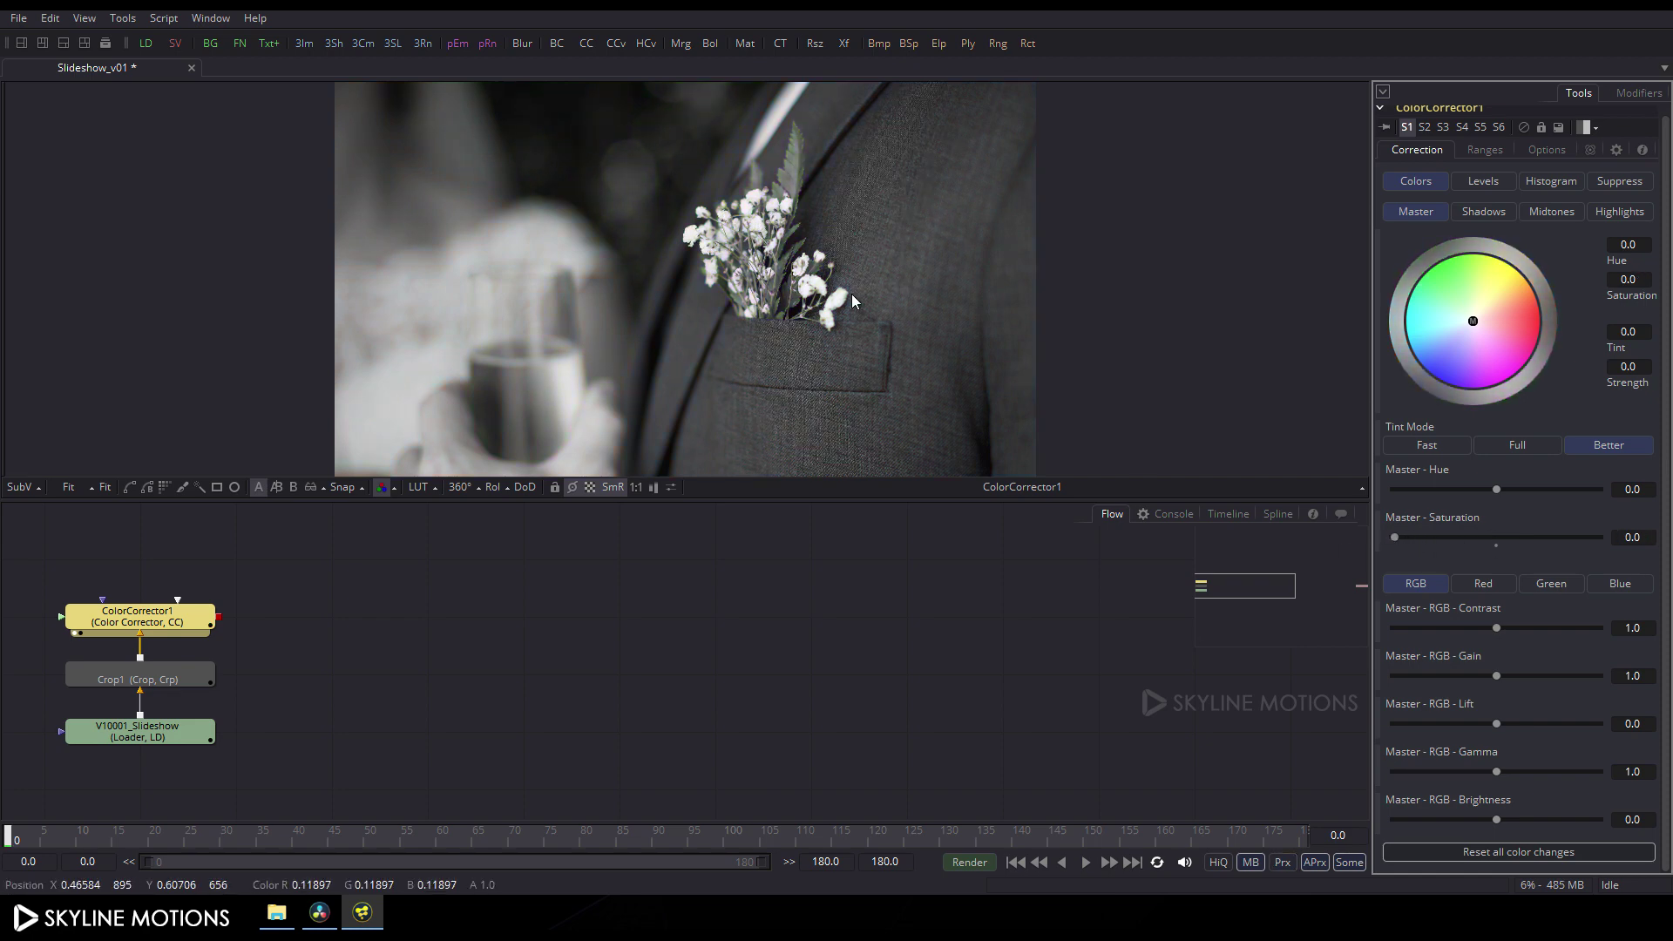
# Place the Color Corrector to the right of the Crop node, and start animating the size of Transform1 at frame 180
pyautogui.moveTo(139, 603); pyautogui.dragTo(329, 662)
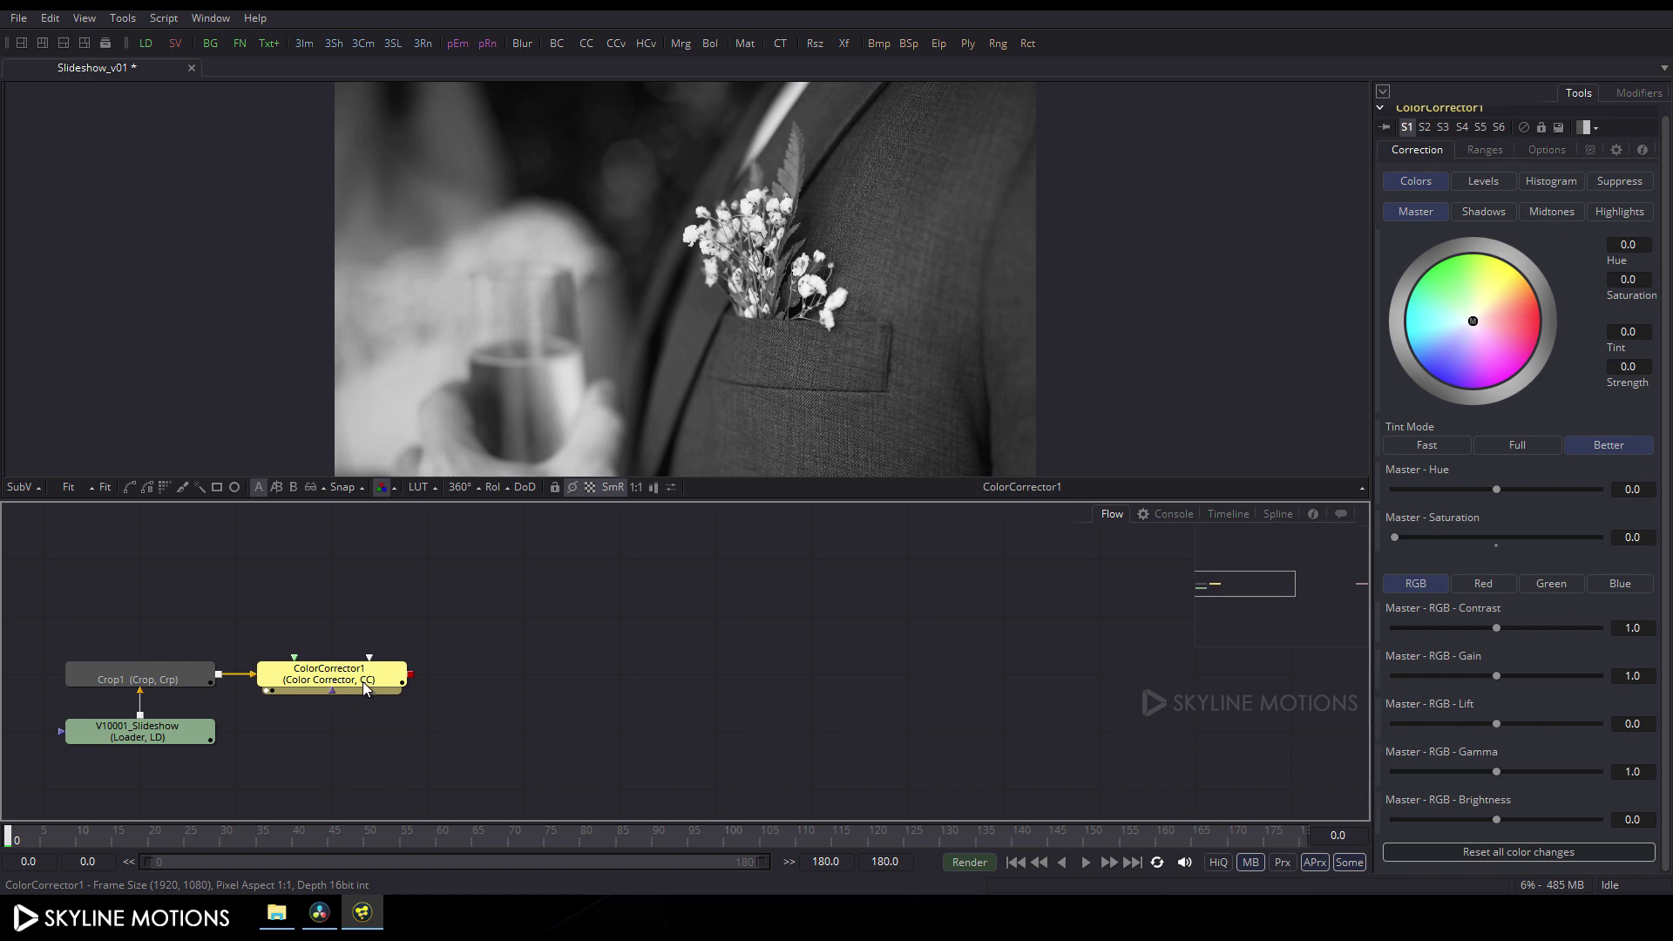
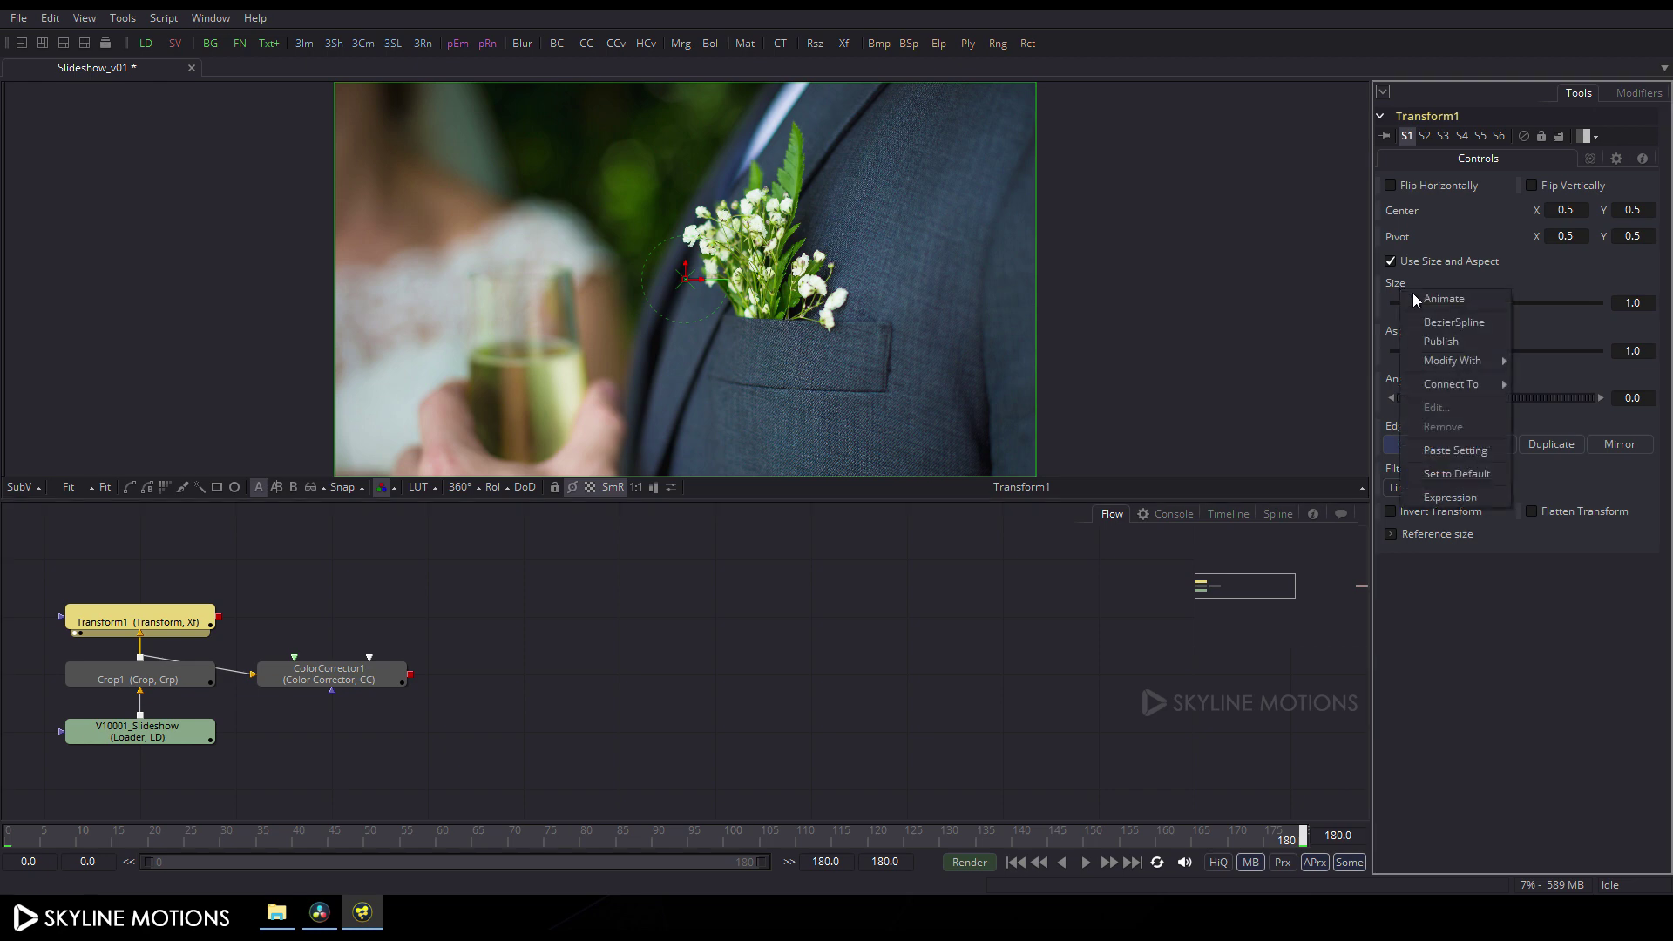
pyautogui.click(1419, 300)
# Keyframe Transform1's size at 1.3 on frame 0 and scrub through the timeline to check the zoom
pyautogui.moveTo(762, 823); pyautogui.dragTo(11, 835)
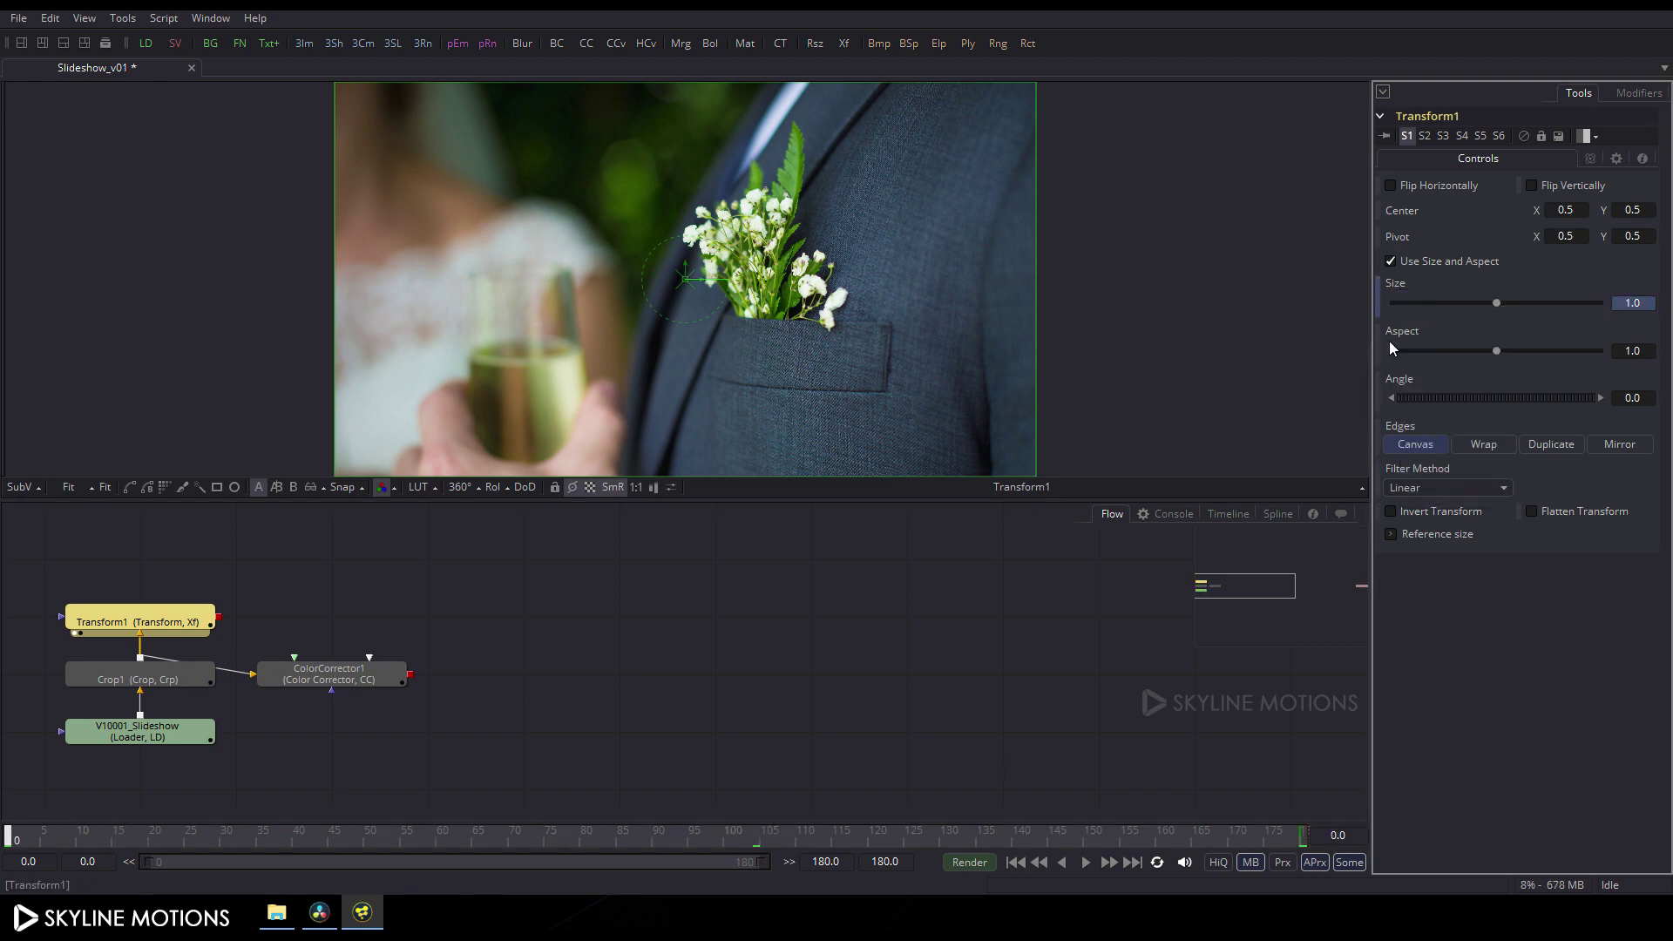
pyautogui.moveTo(1496, 305); pyautogui.dragTo(1502, 306)
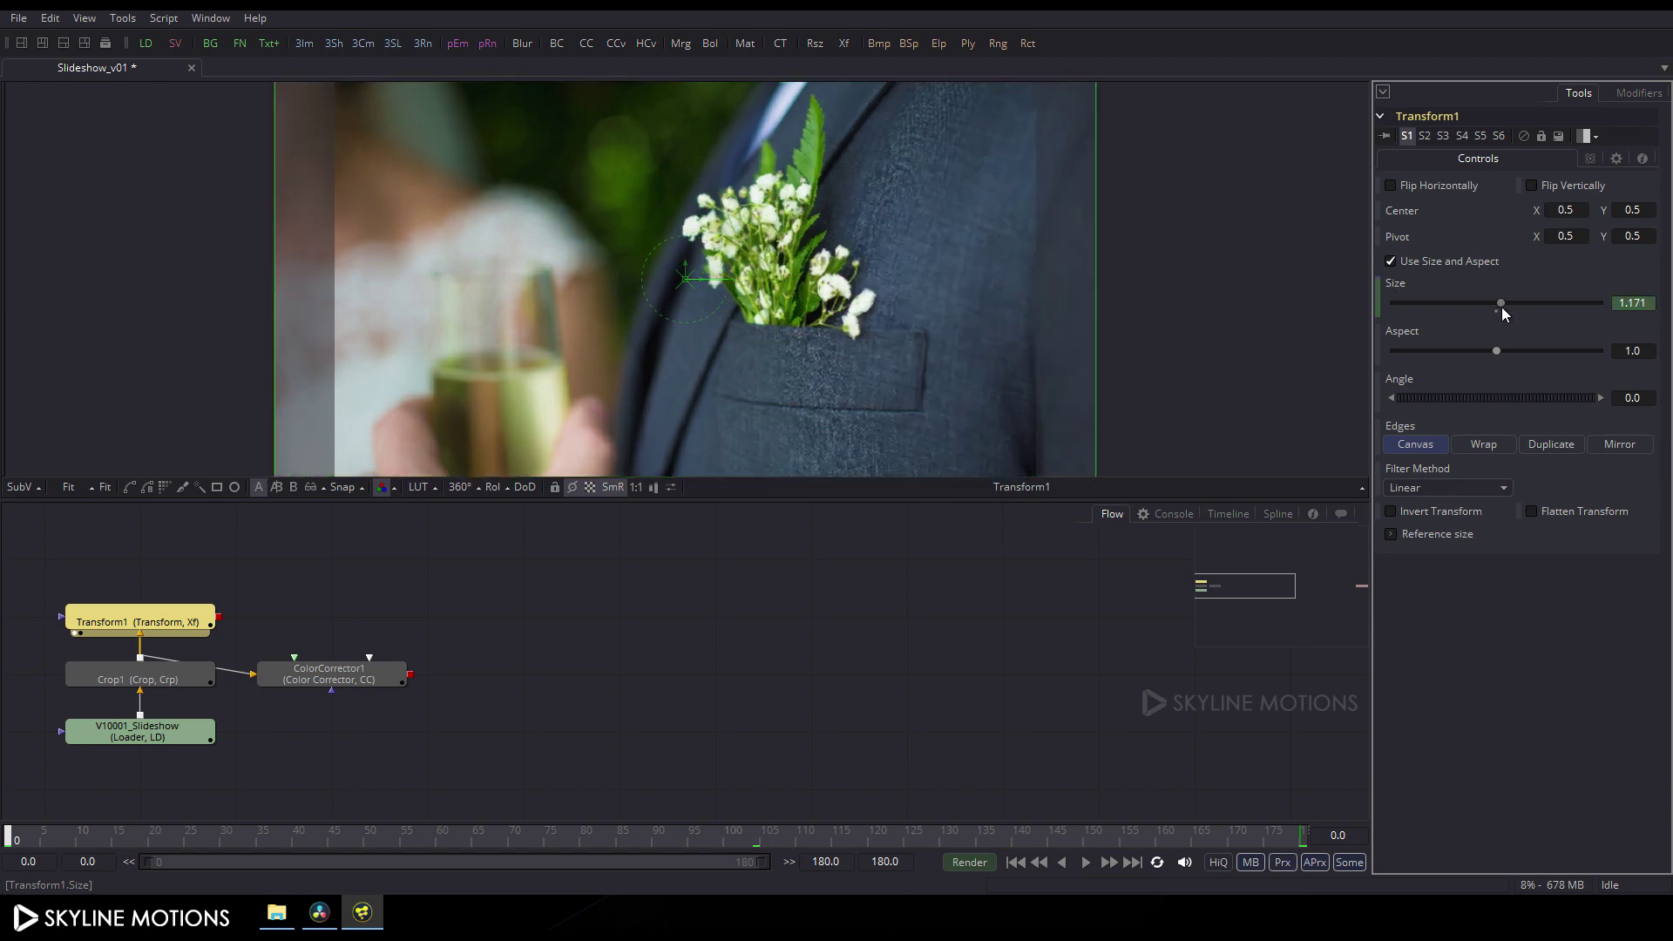
pyautogui.click(1656, 300)
pyautogui.write('1.3')
pyautogui.press('Tab')
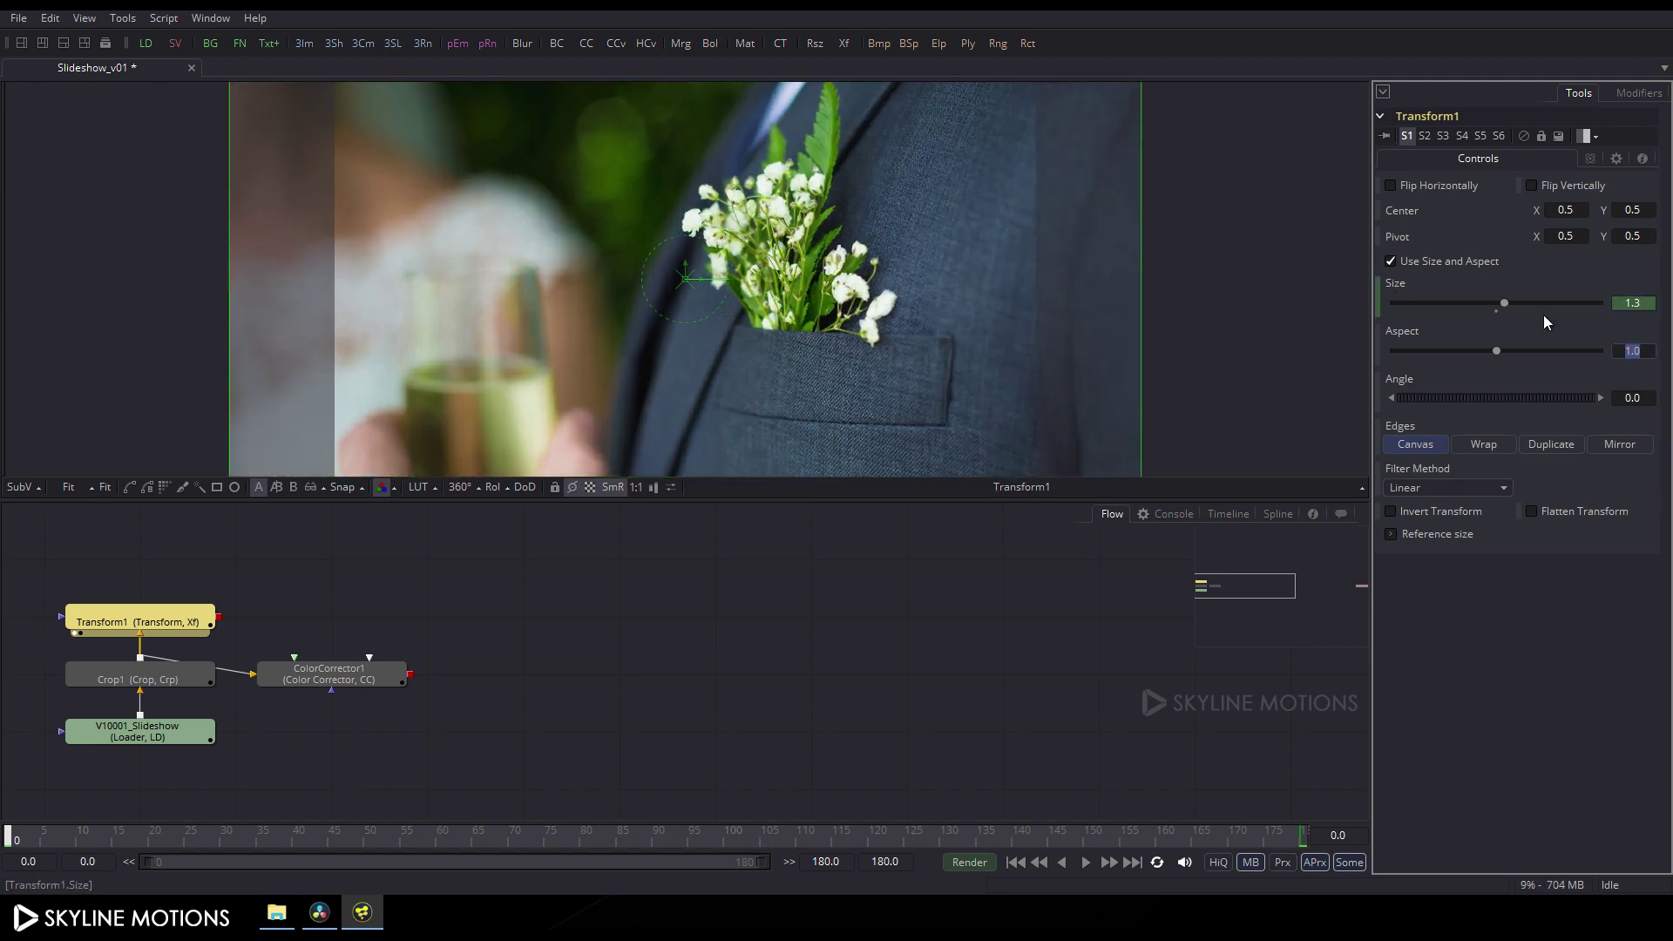
pyautogui.click(651, 620)
pyautogui.moveTo(366, 834); pyautogui.dragTo(899, 814)
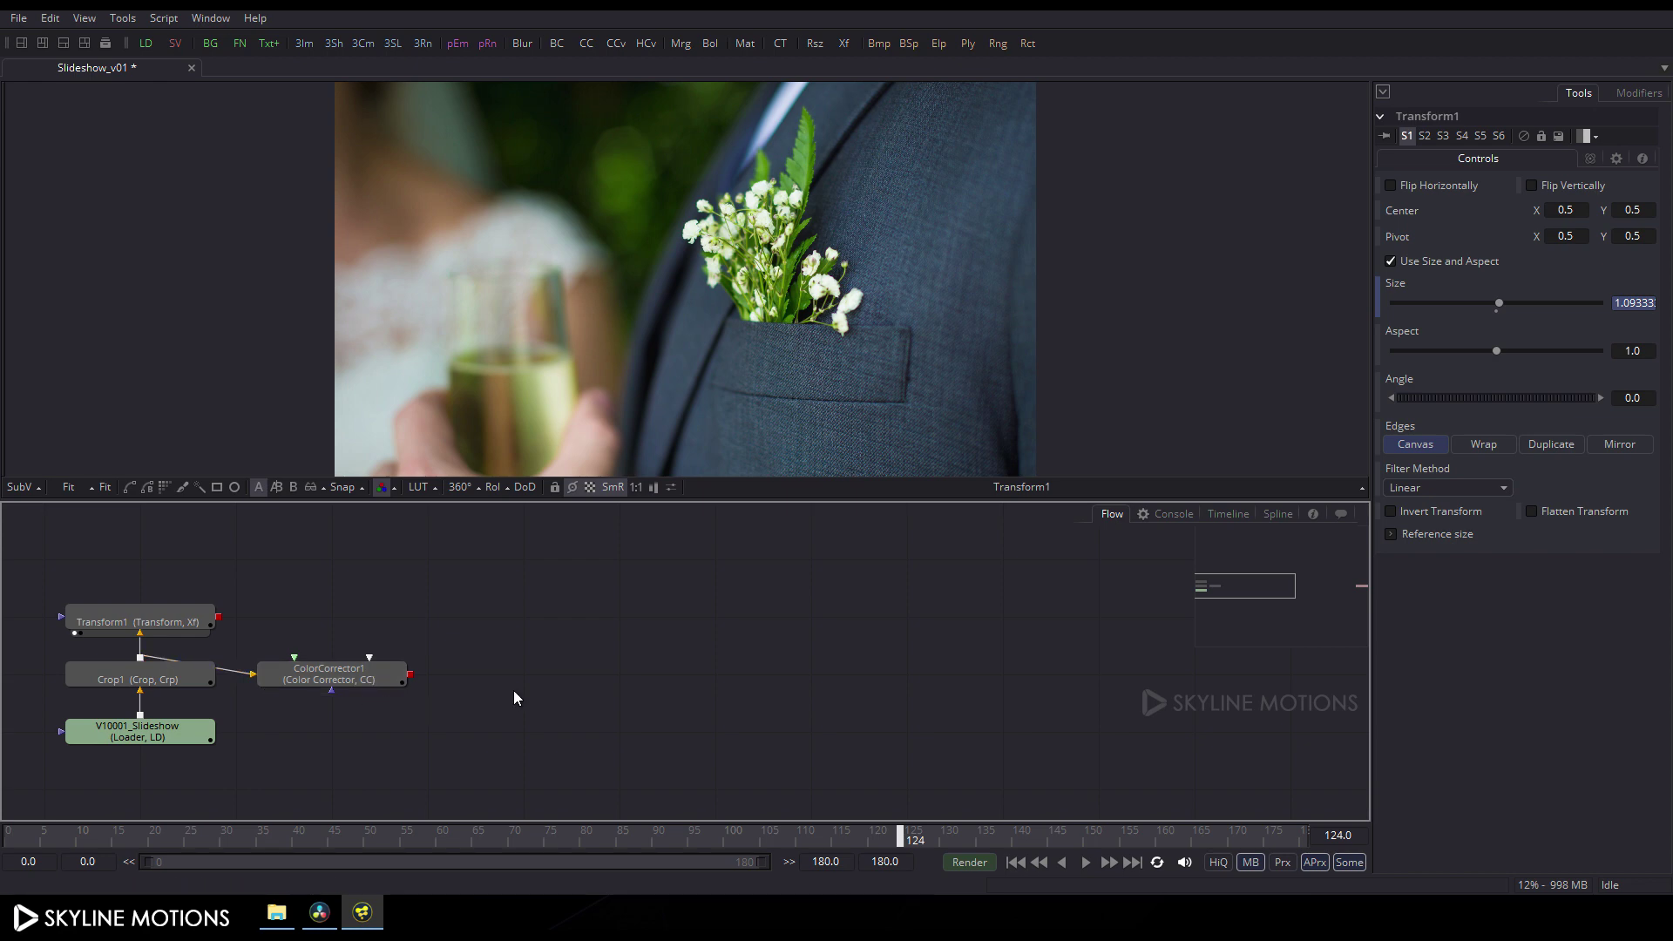
# Add a Transform node after the Color Corrector and show it in the viewer
pyautogui.click(381, 672)
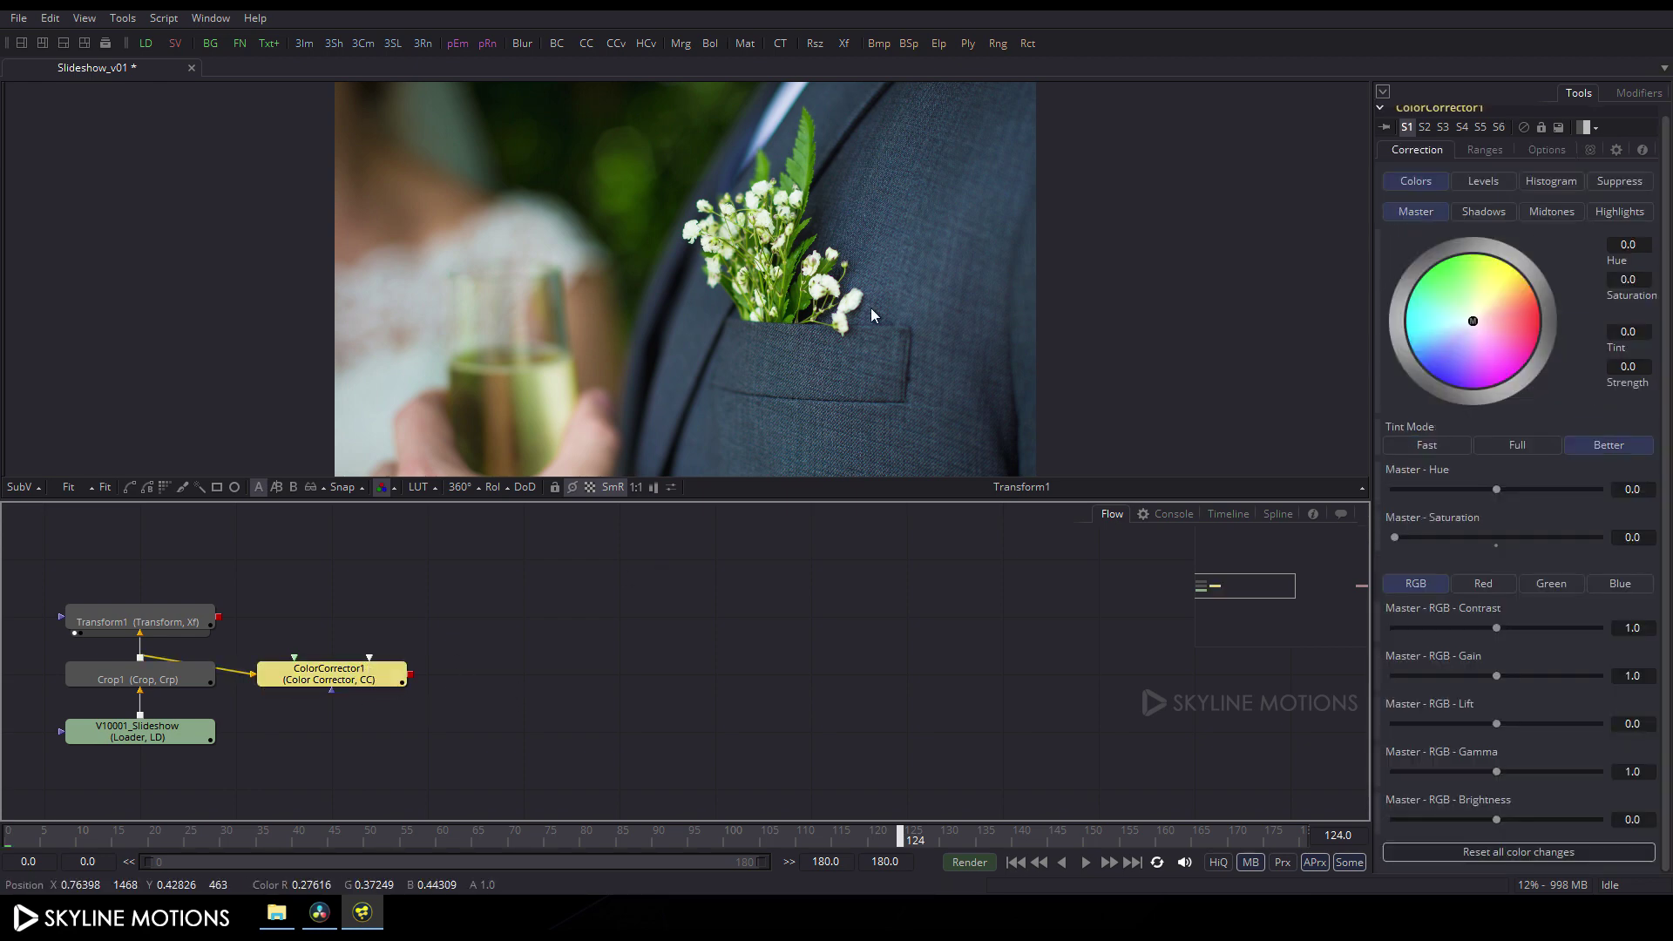
pyautogui.click(845, 44)
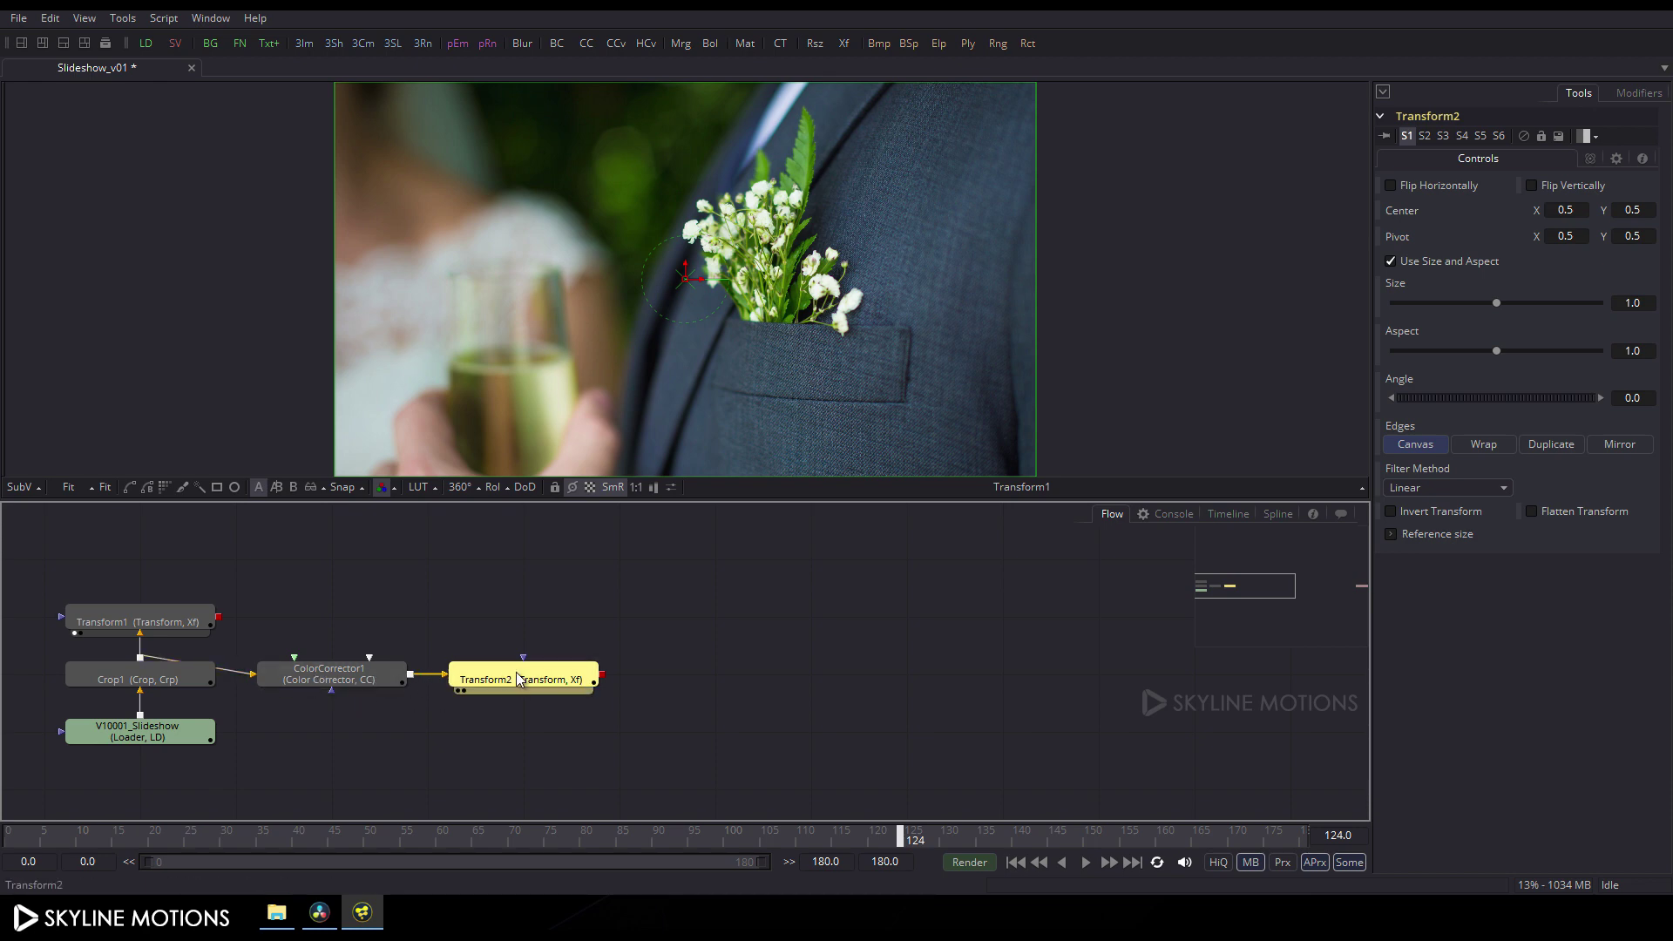
pyautogui.moveTo(485, 684); pyautogui.dragTo(606, 451)
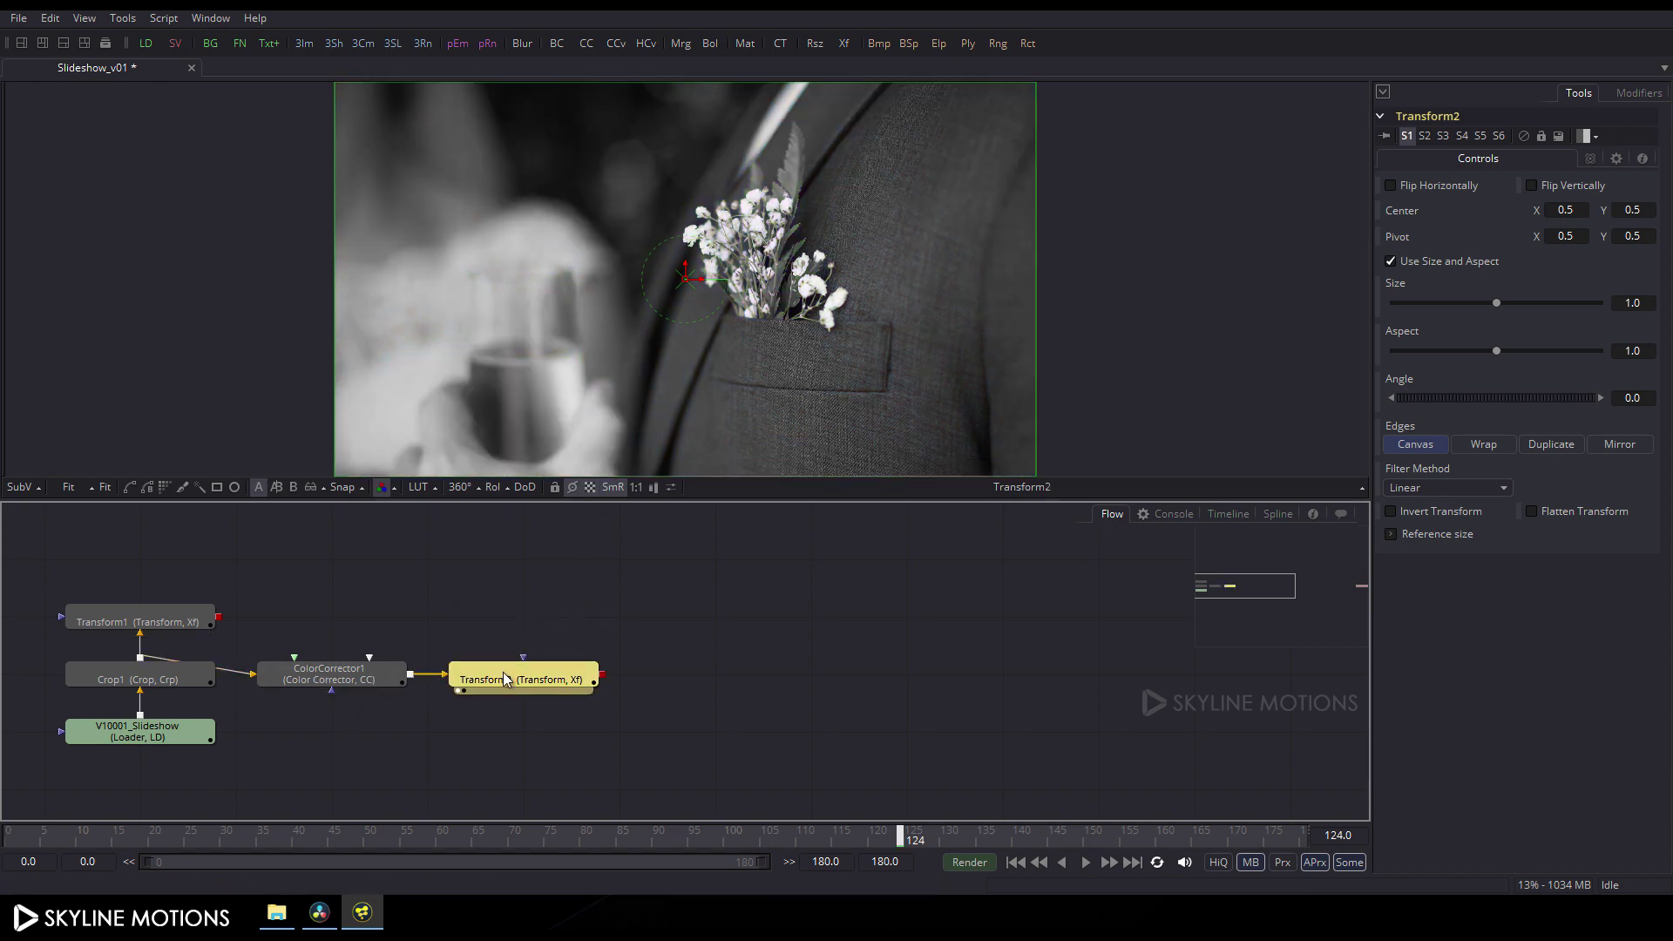
# Animate Transform2's size at frame 180 with a keyframe value of 1.01
pyautogui.moveTo(898, 833); pyautogui.dragTo(1347, 849)
pyautogui.rightClick(1399, 287)
pyautogui.click(1443, 295)
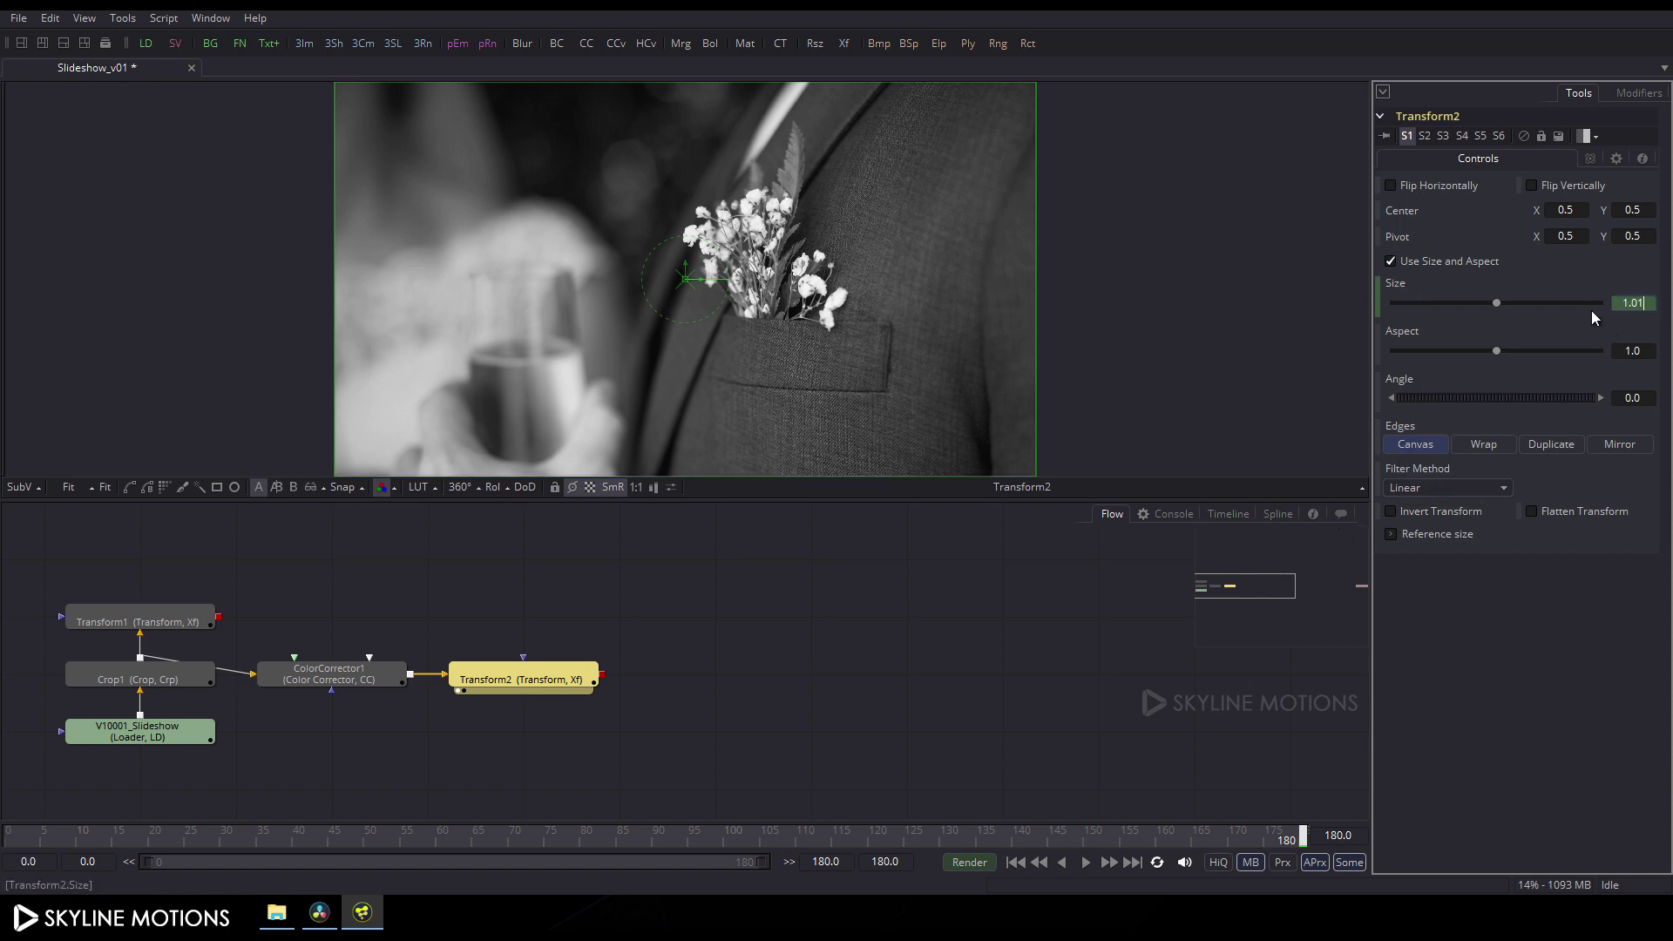
pyautogui.press('Tab')
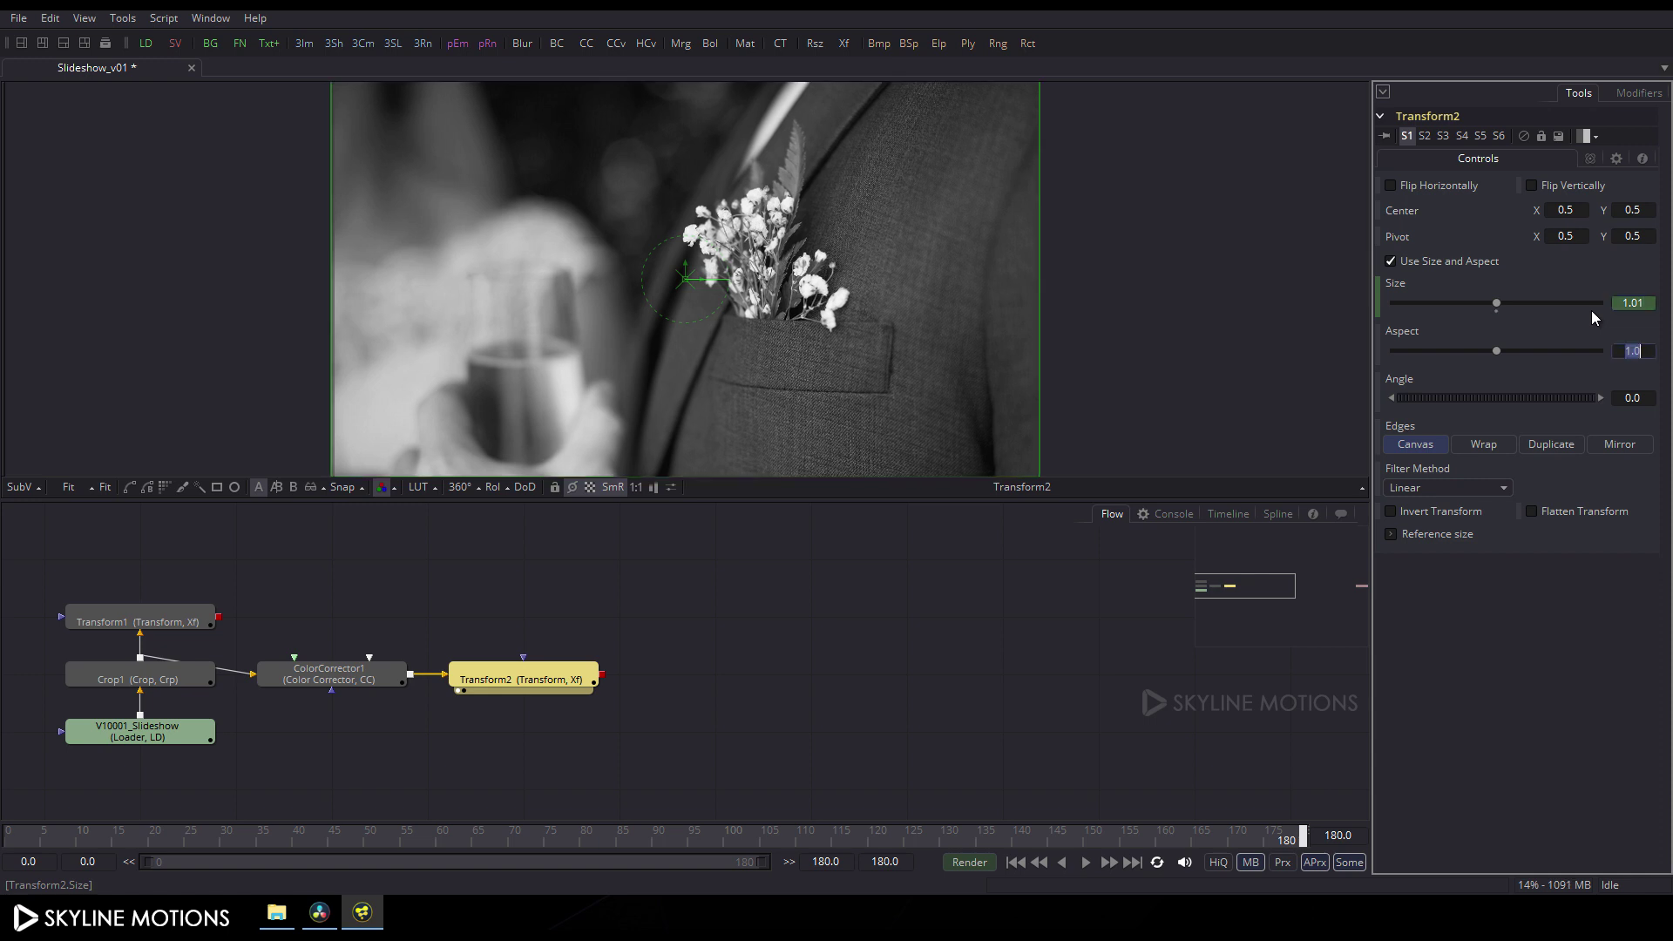
# Keyframe Transform2's size at 1.2 on frame 0 and scrub through the timeline to check the black-and-white zoom
pyautogui.moveTo(1176, 836); pyautogui.dragTo(4, 838)
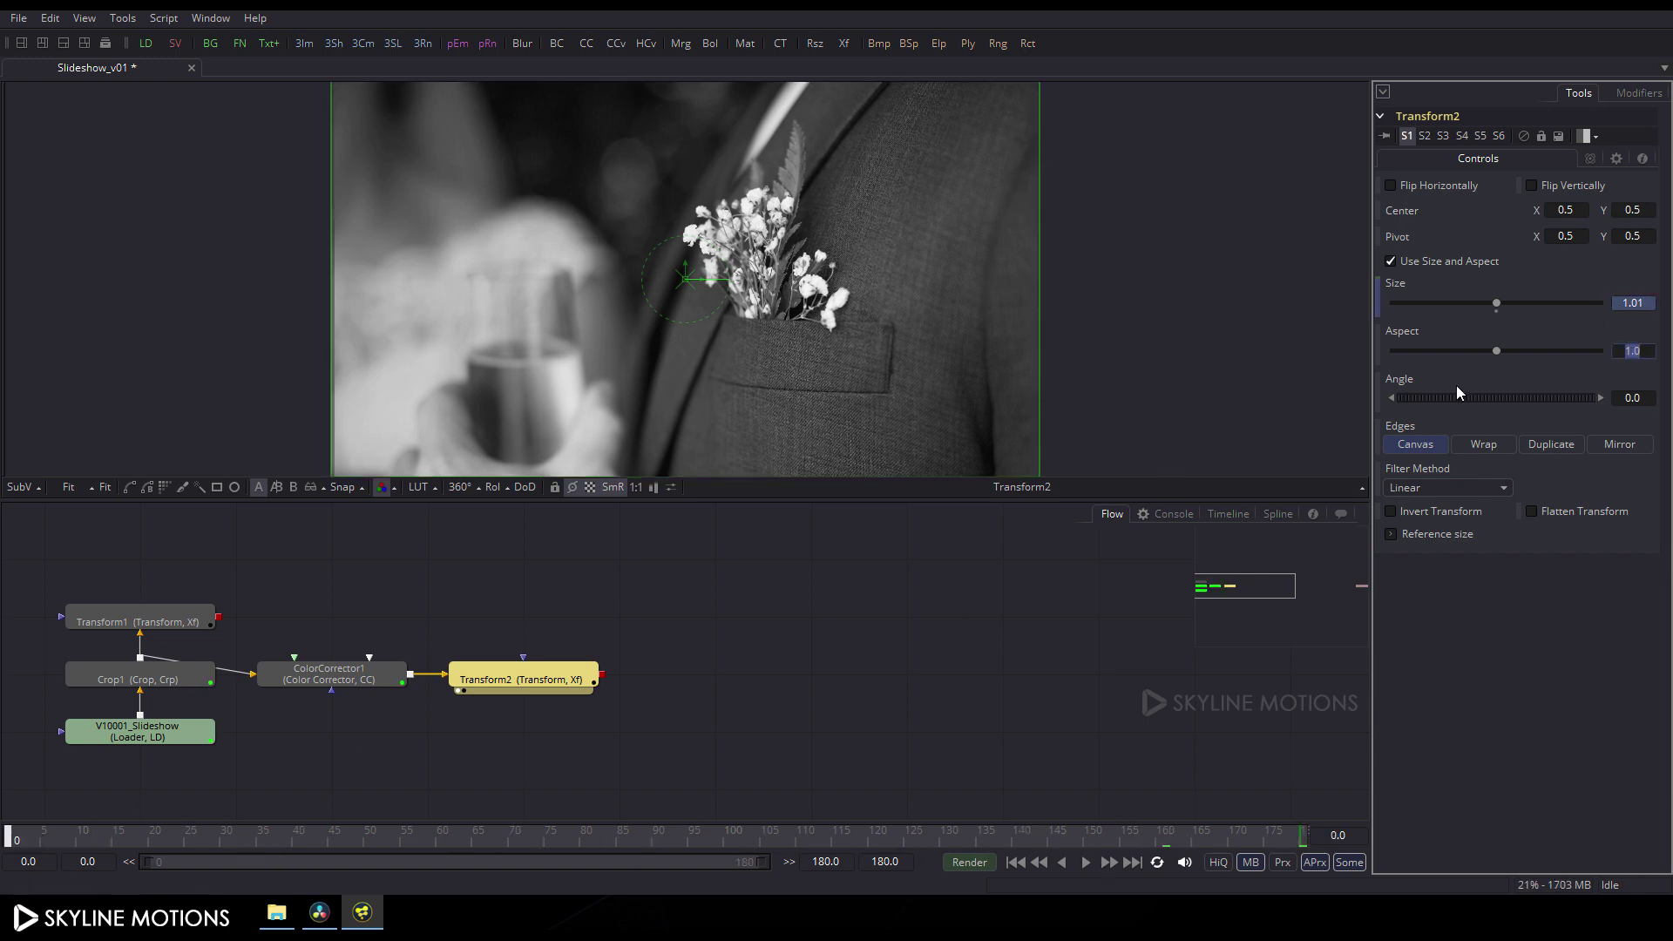
pyautogui.click(1653, 297)
pyautogui.write('1.2')
pyautogui.press('Tab')
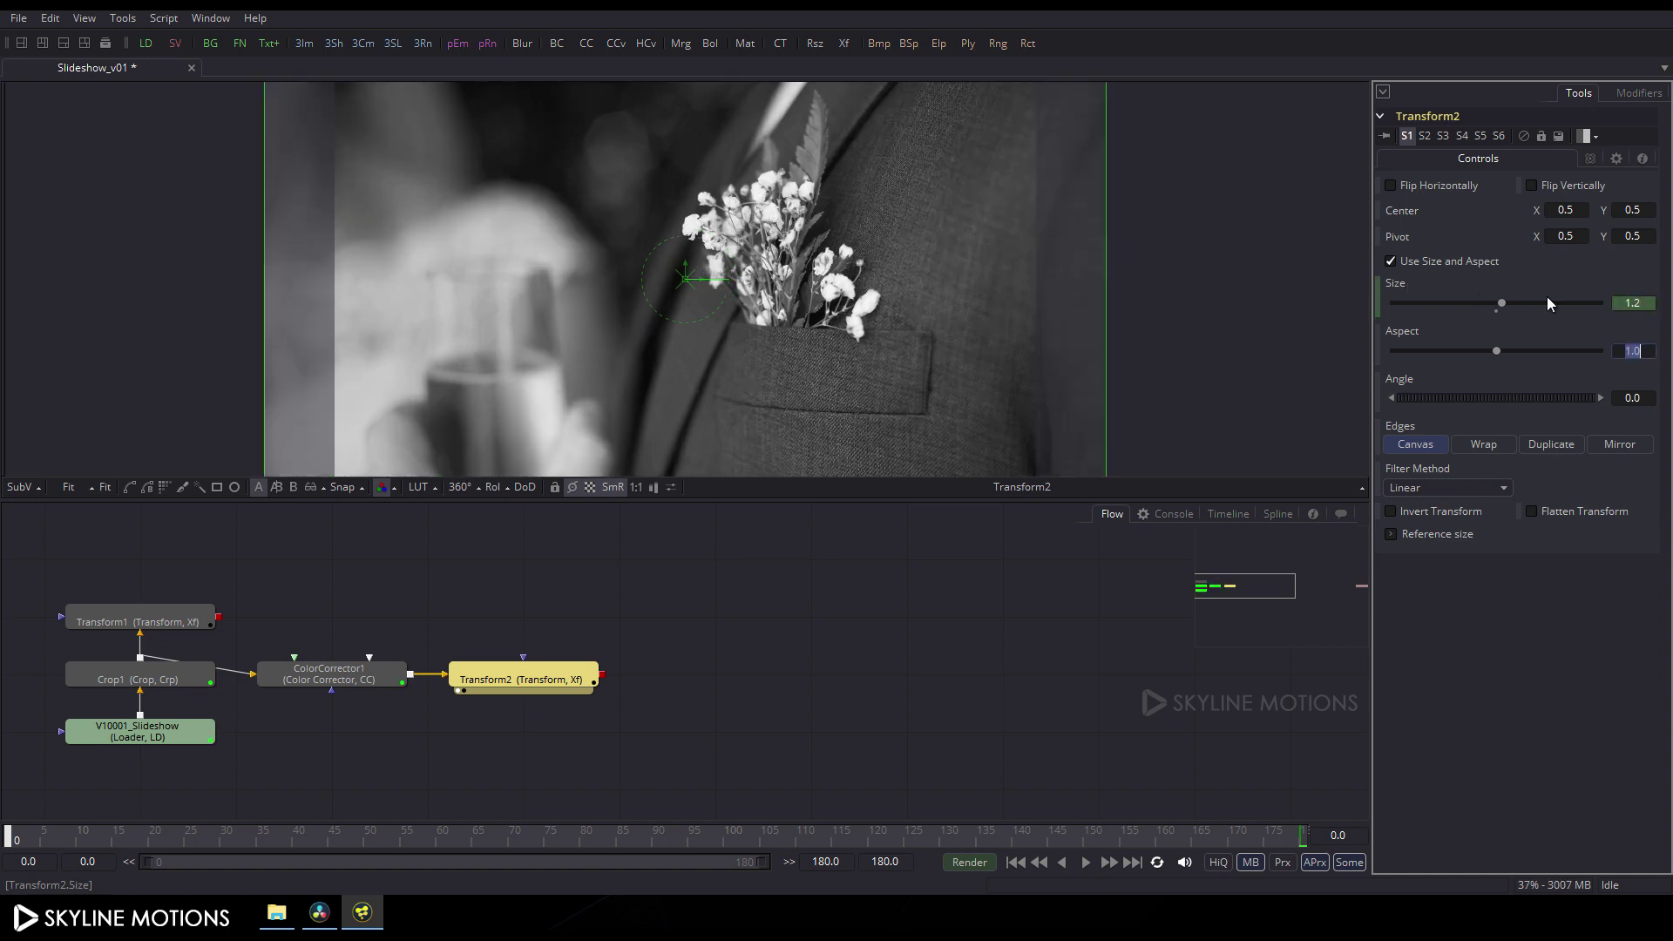
pyautogui.click(688, 696)
pyautogui.moveTo(150, 839); pyautogui.dragTo(992, 834)
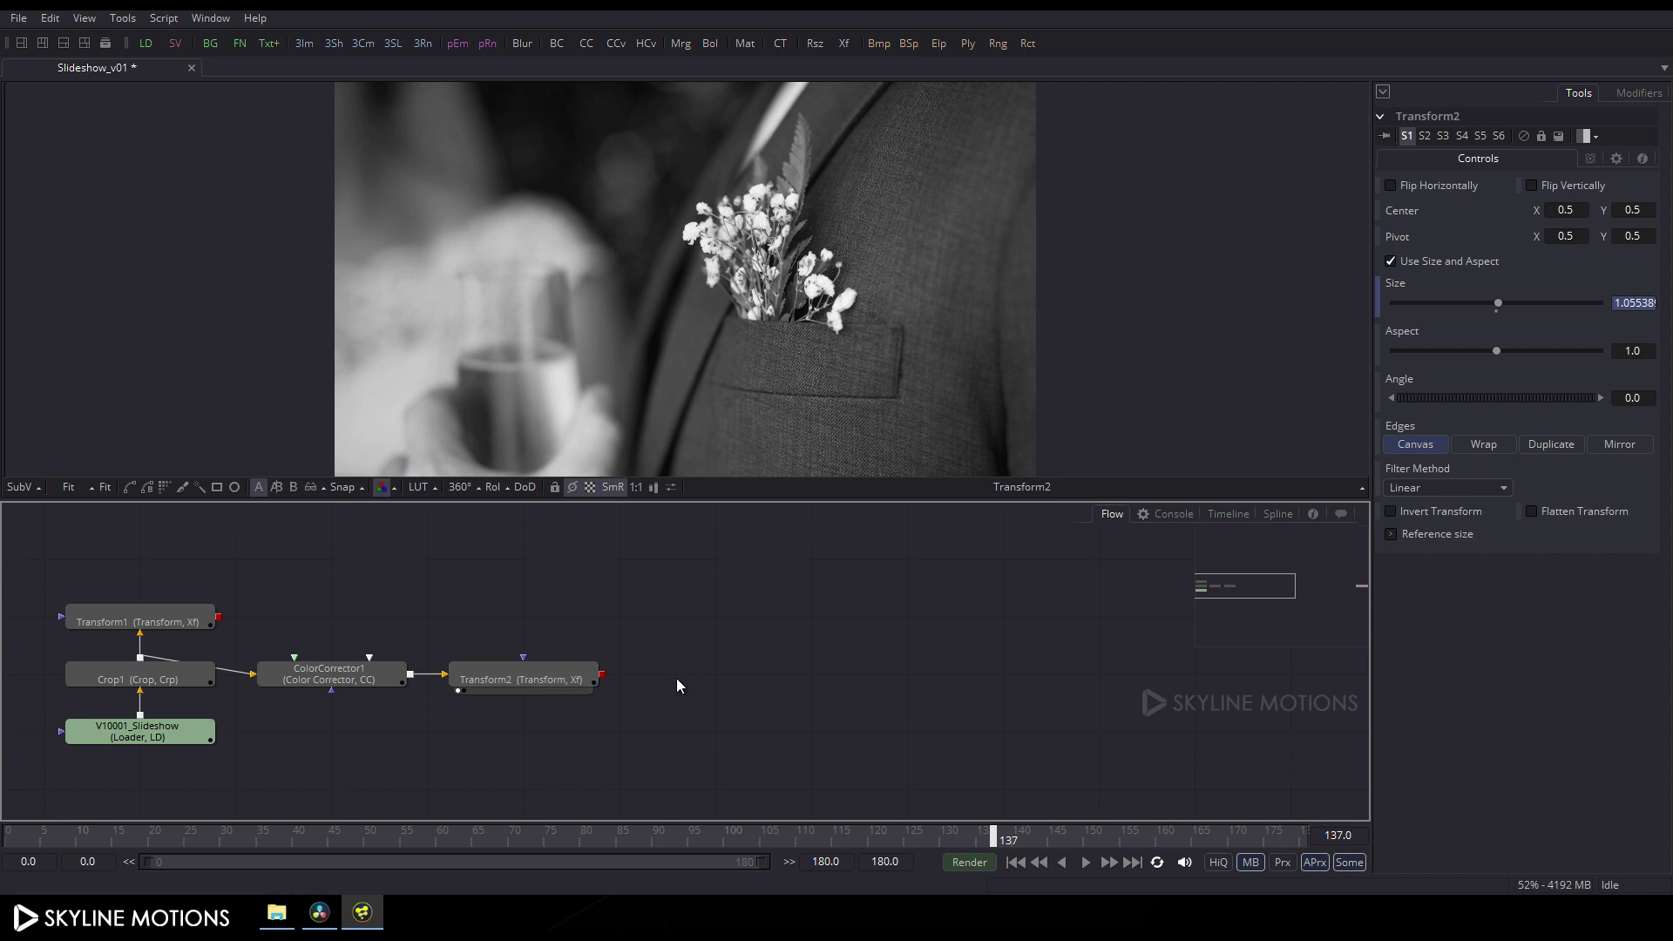
# Add a Background node in the empty flow area beyond Transform2 and rename it Matte
pyautogui.scroll(-3, 676, 678)
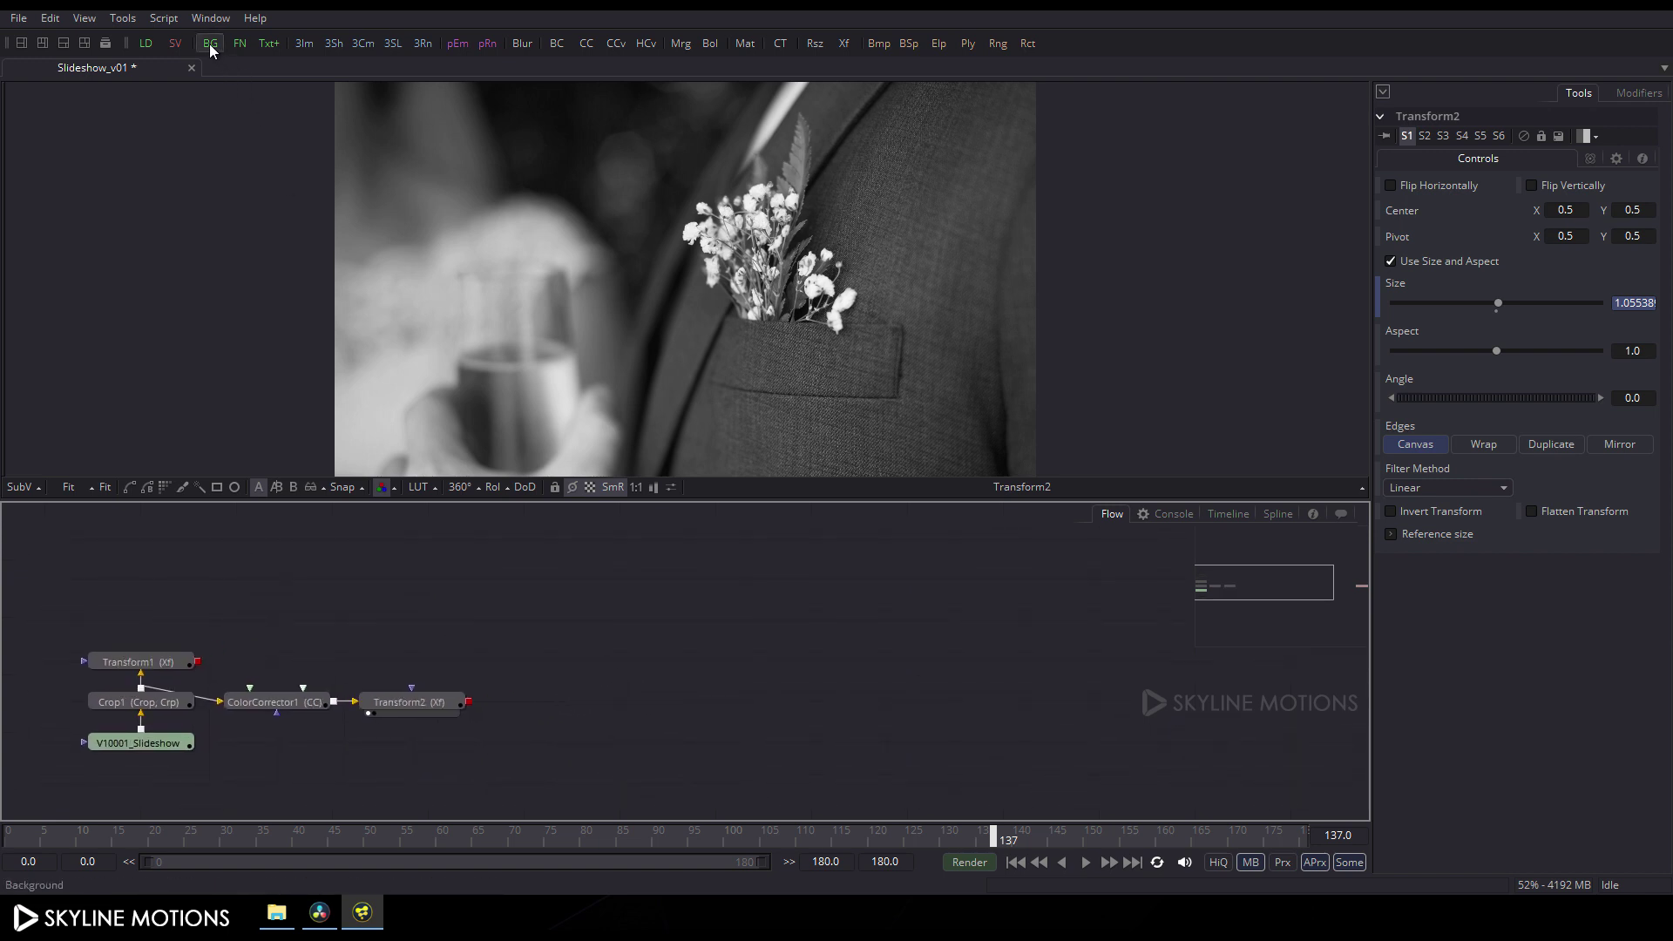
pyautogui.moveTo(210, 50); pyautogui.dragTo(590, 680)
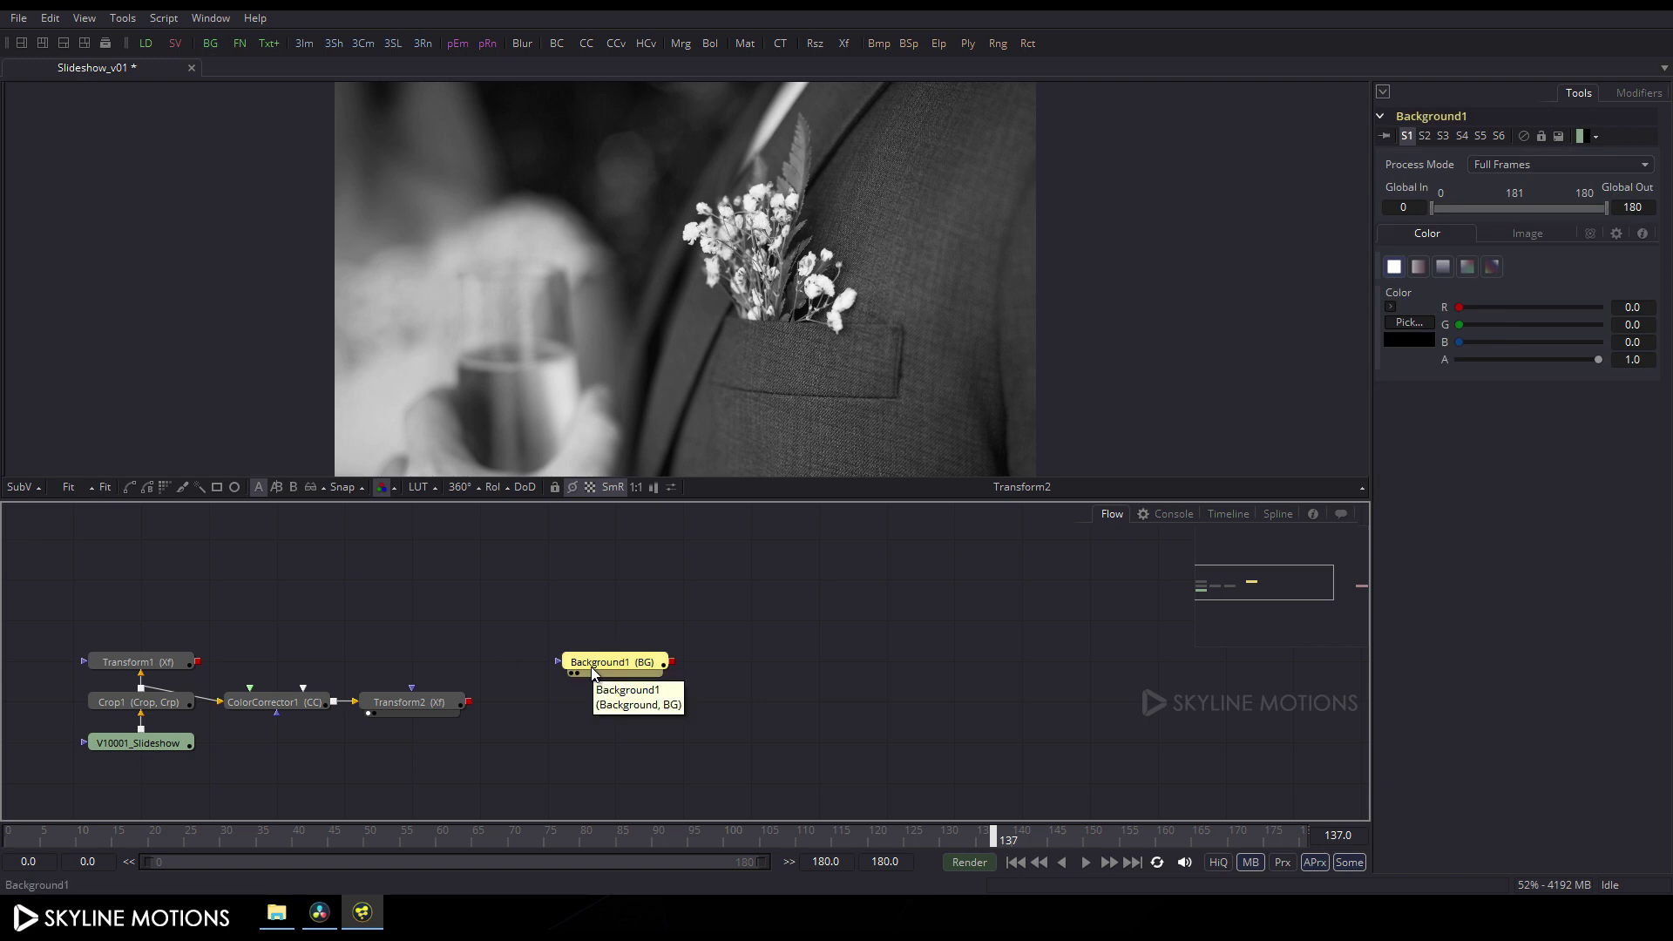
pyautogui.press('F2')
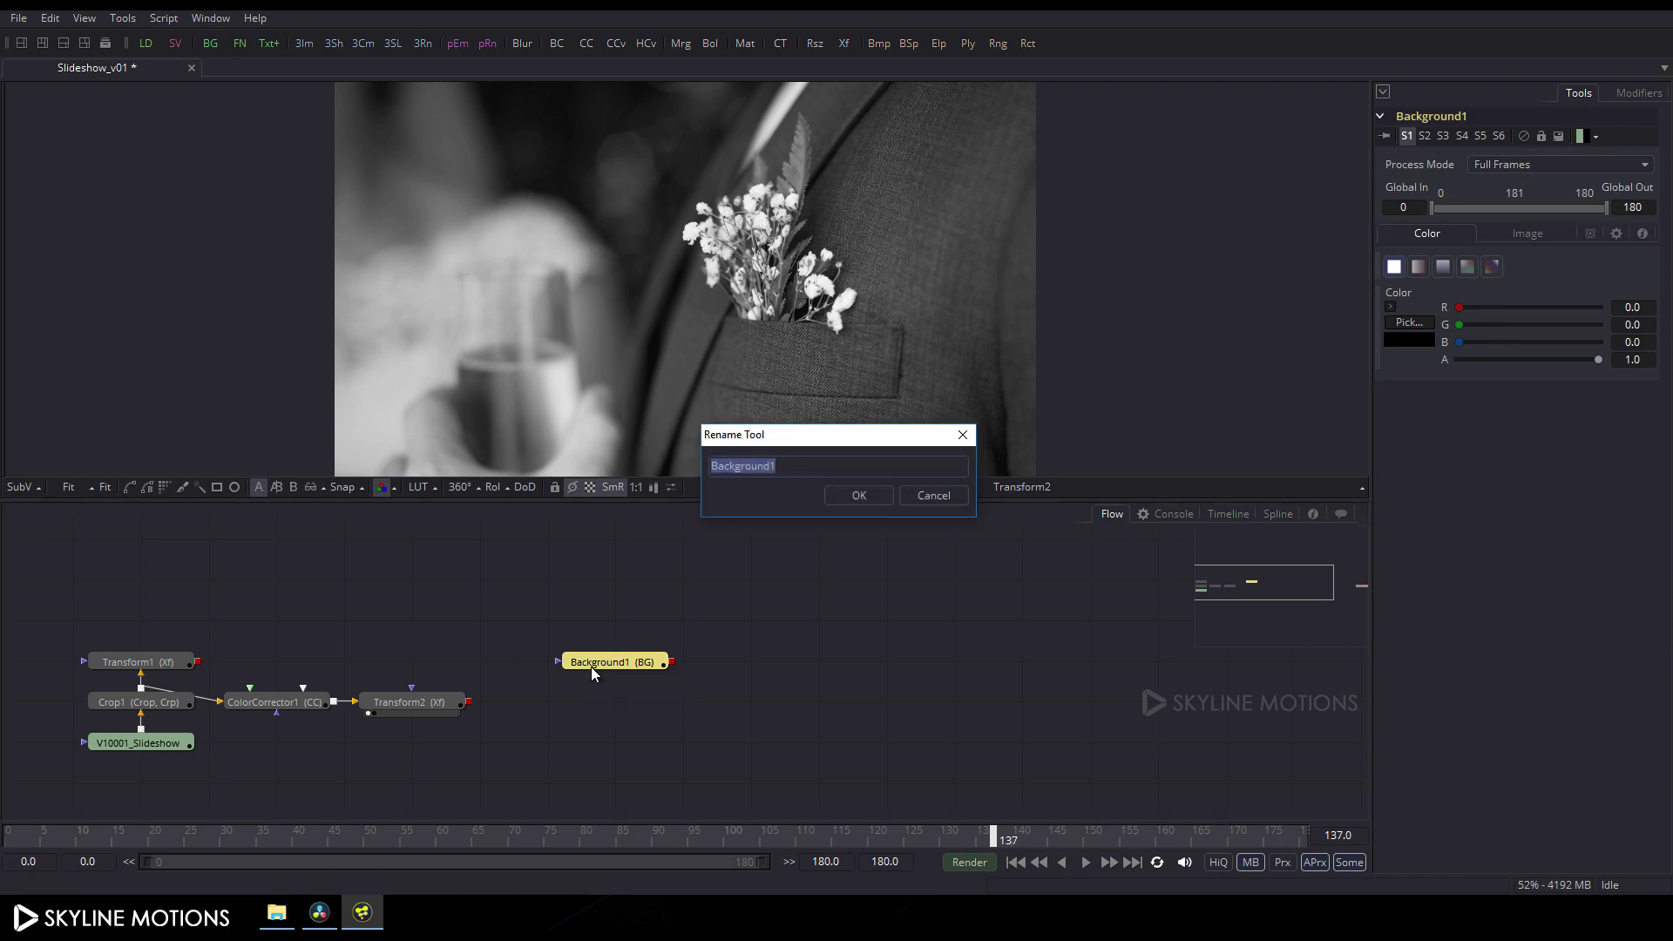
pyautogui.press('BackSpace')
pyautogui.write('Matte')
pyautogui.press('Return')
pyautogui.moveTo(591, 667); pyautogui.dragTo(659, 667)
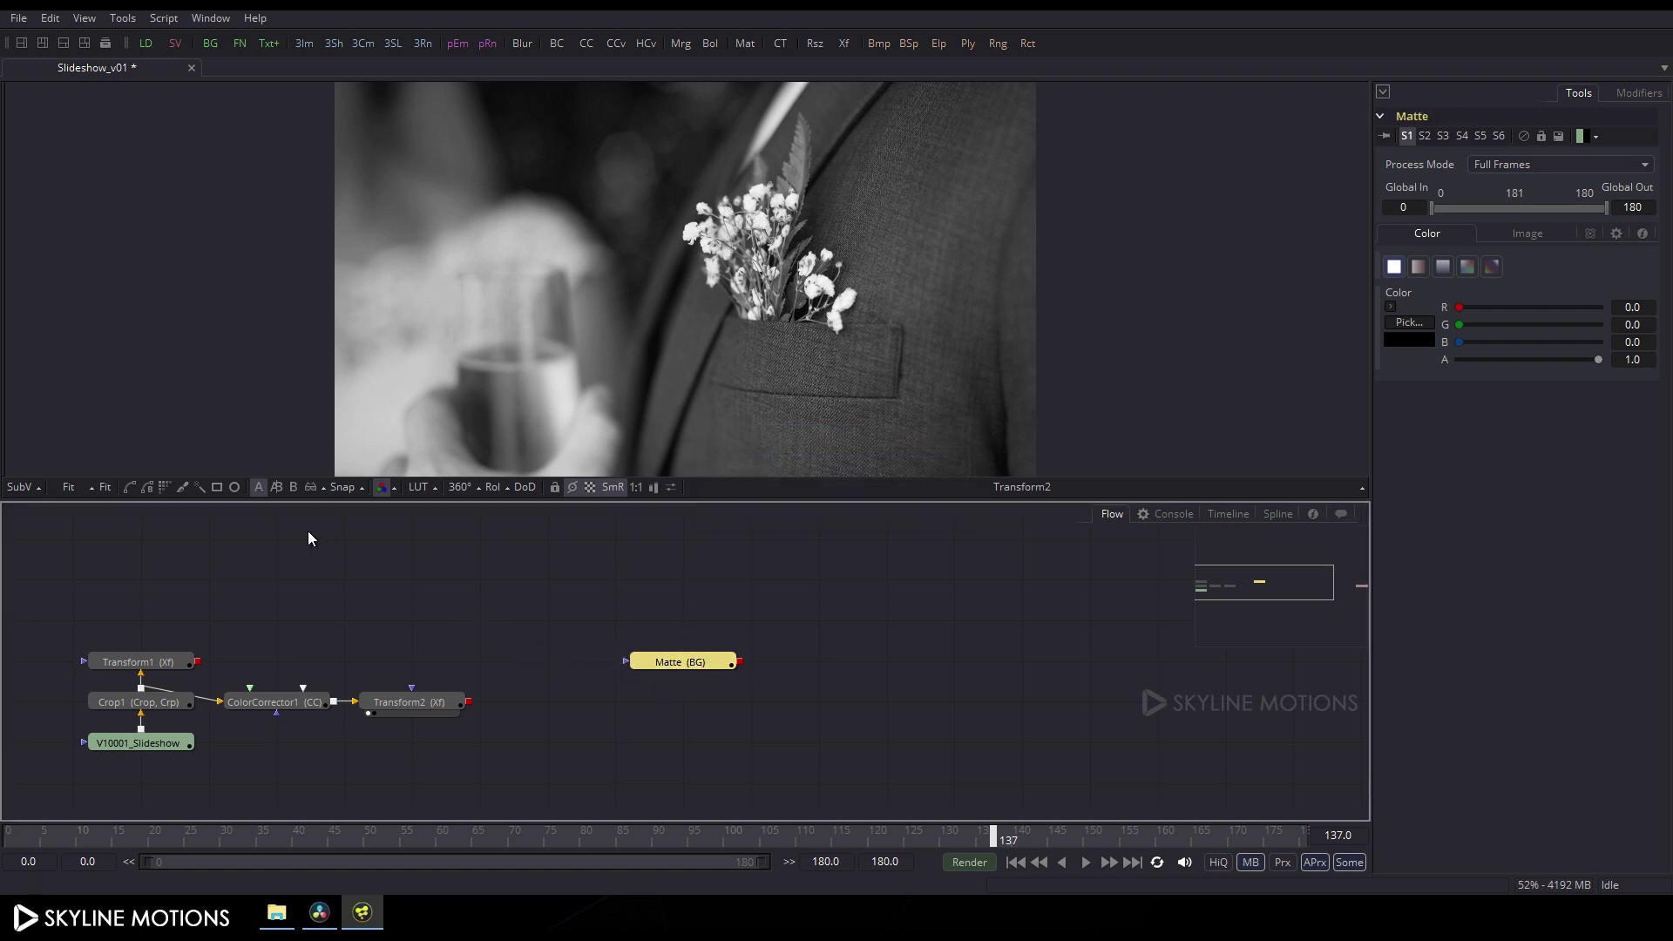
# Attach a Rectangle mask to the Matte background and line both nodes up in a row with the mask on the left
pyautogui.click(217, 488)
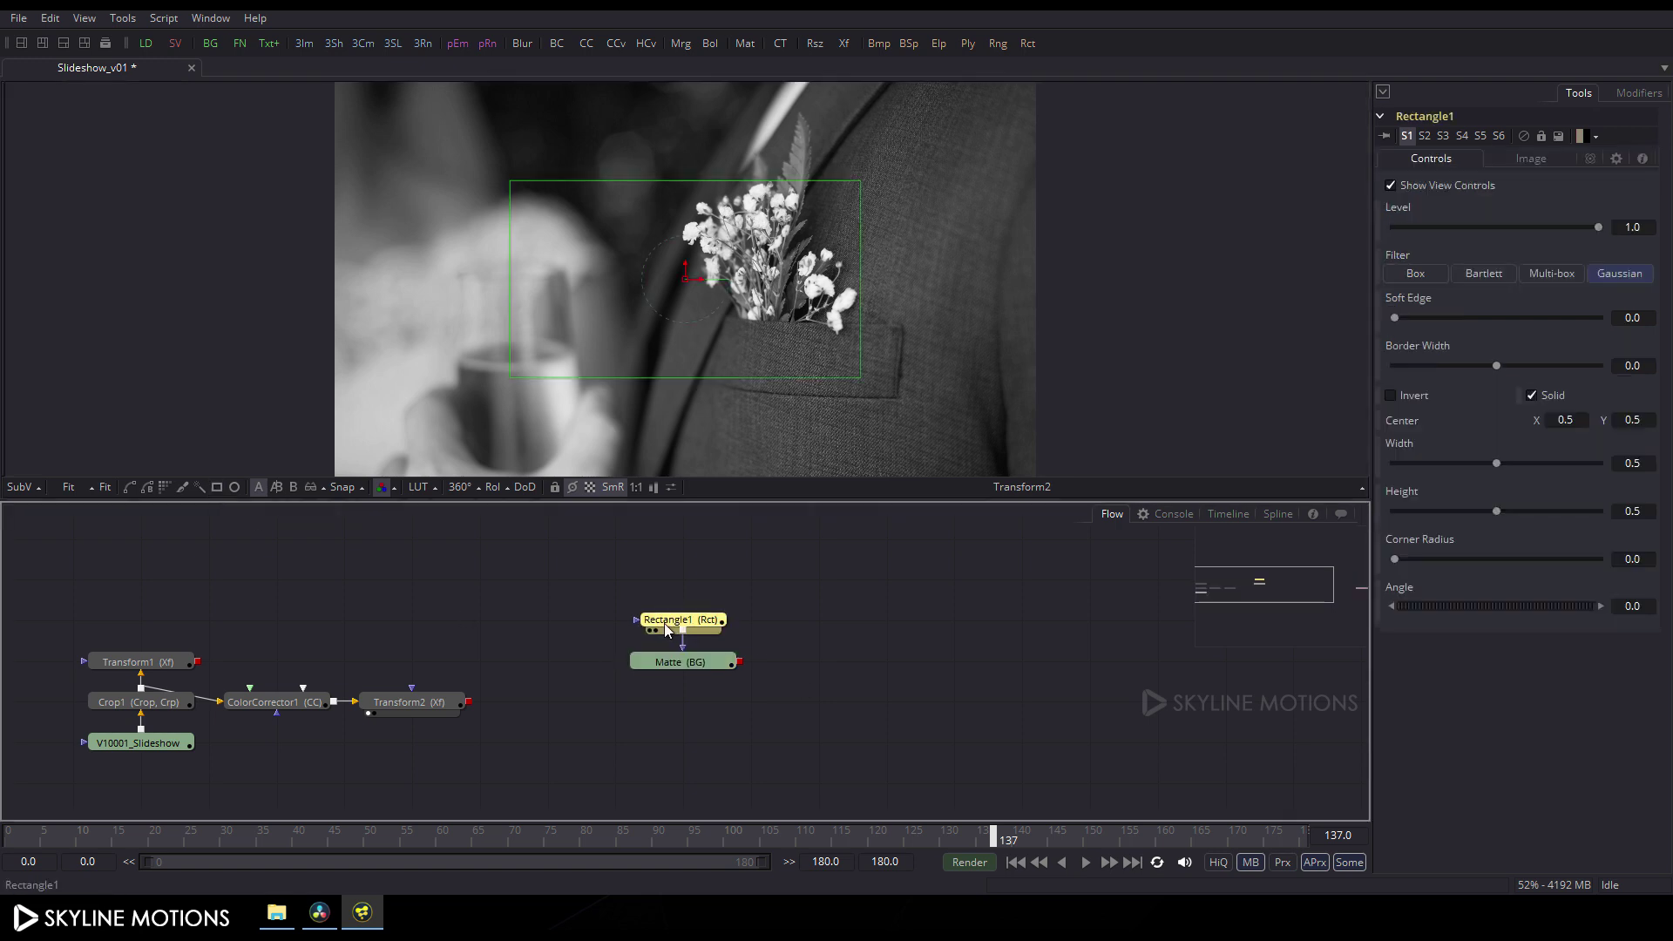
pyautogui.moveTo(676, 619); pyautogui.dragTo(613, 620)
pyautogui.click(712, 669)
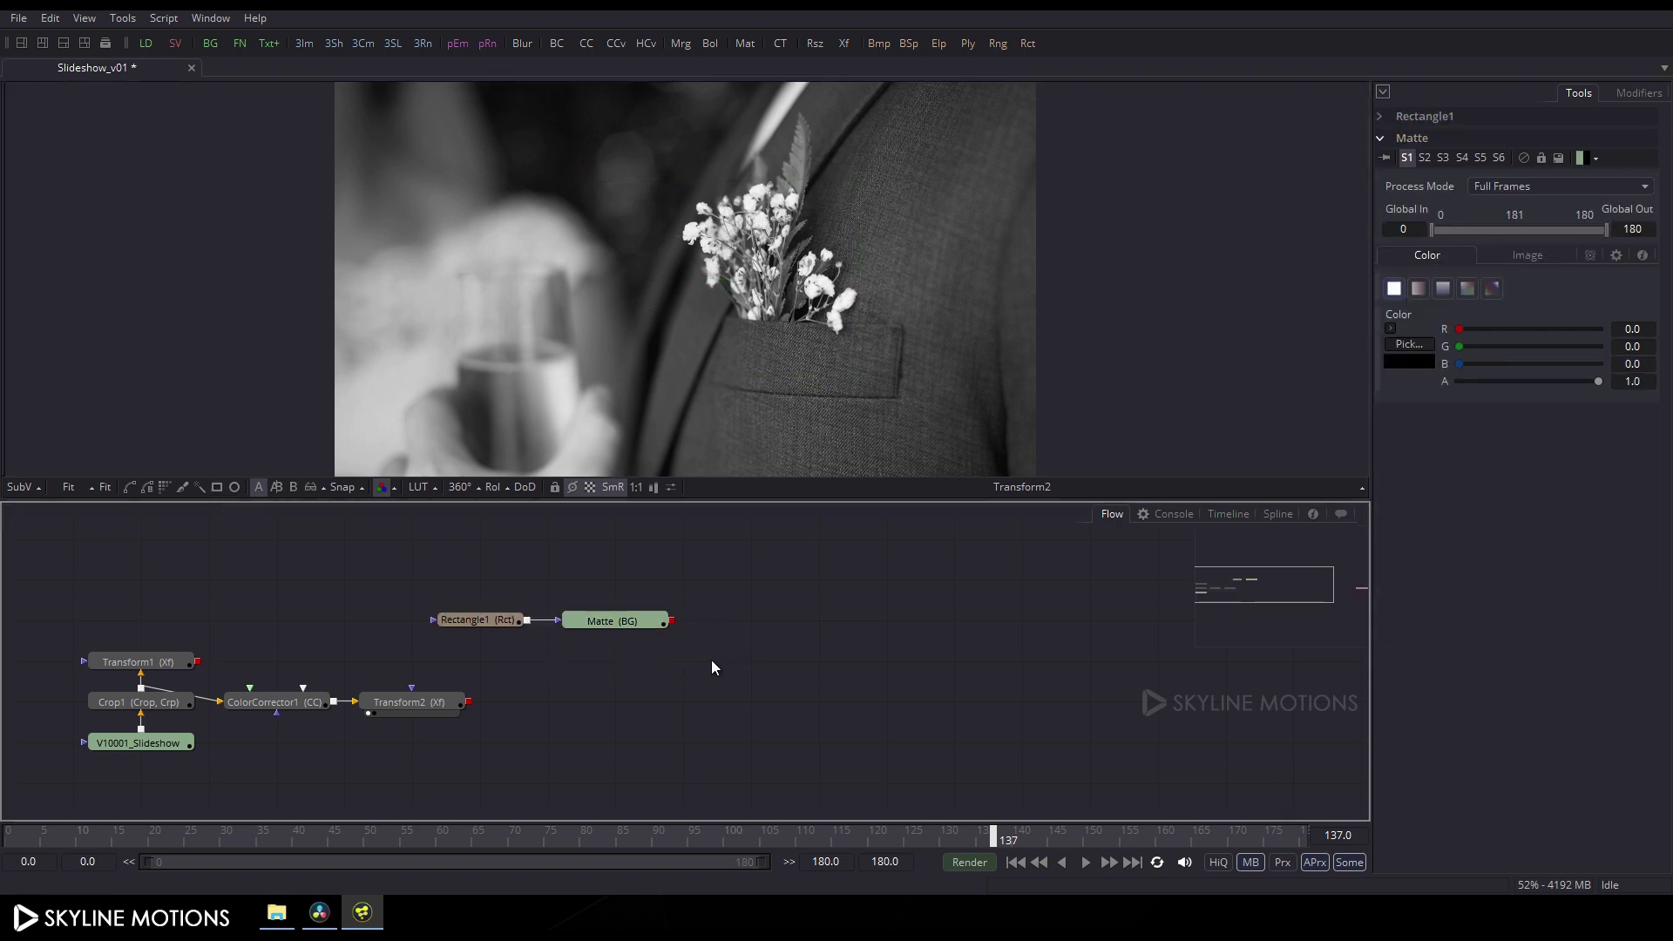
# Enlarge the Rectangle1 mask to cover the whole frame, about 1.007 wide and 1.012 high
pyautogui.click(471, 622)
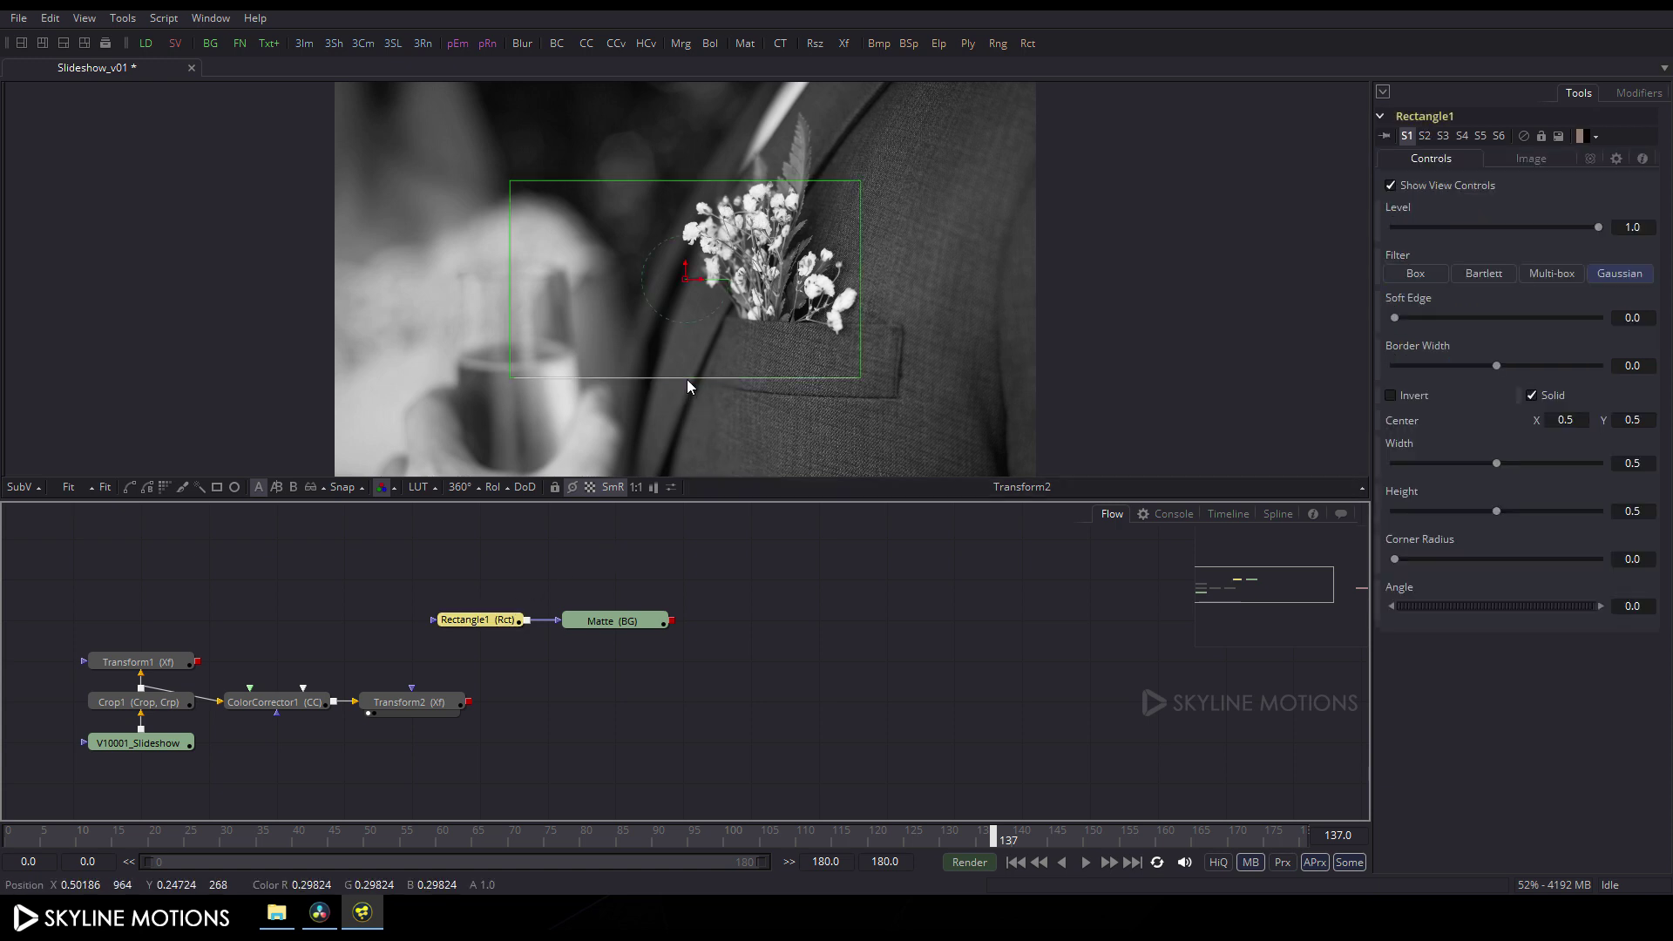
pyautogui.moveTo(686, 379); pyautogui.dragTo(693, 479)
pyautogui.moveTo(861, 352); pyautogui.dragTo(1039, 367)
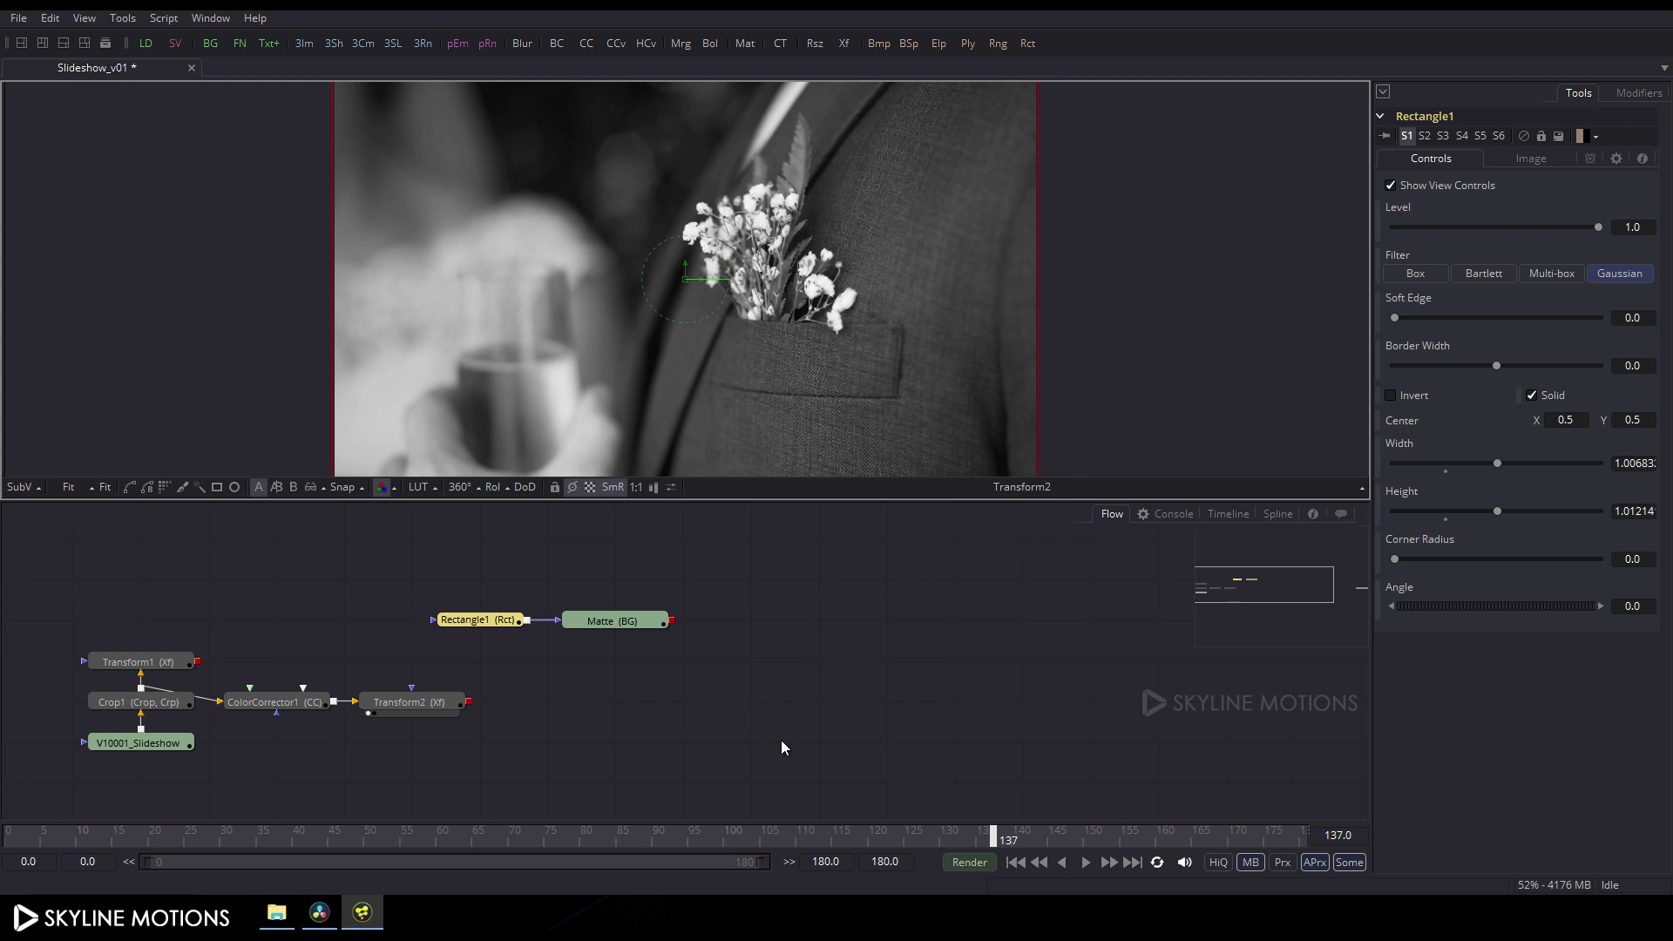
# Animate Rectangle1's center from X 0.5, Y 0.5 at frame 0 to about X -0.33 at frame 150
pyautogui.moveTo(992, 837); pyautogui.dragTo(316, 836)
pyautogui.moveTo(61, 834); pyautogui.dragTo(3, 793)
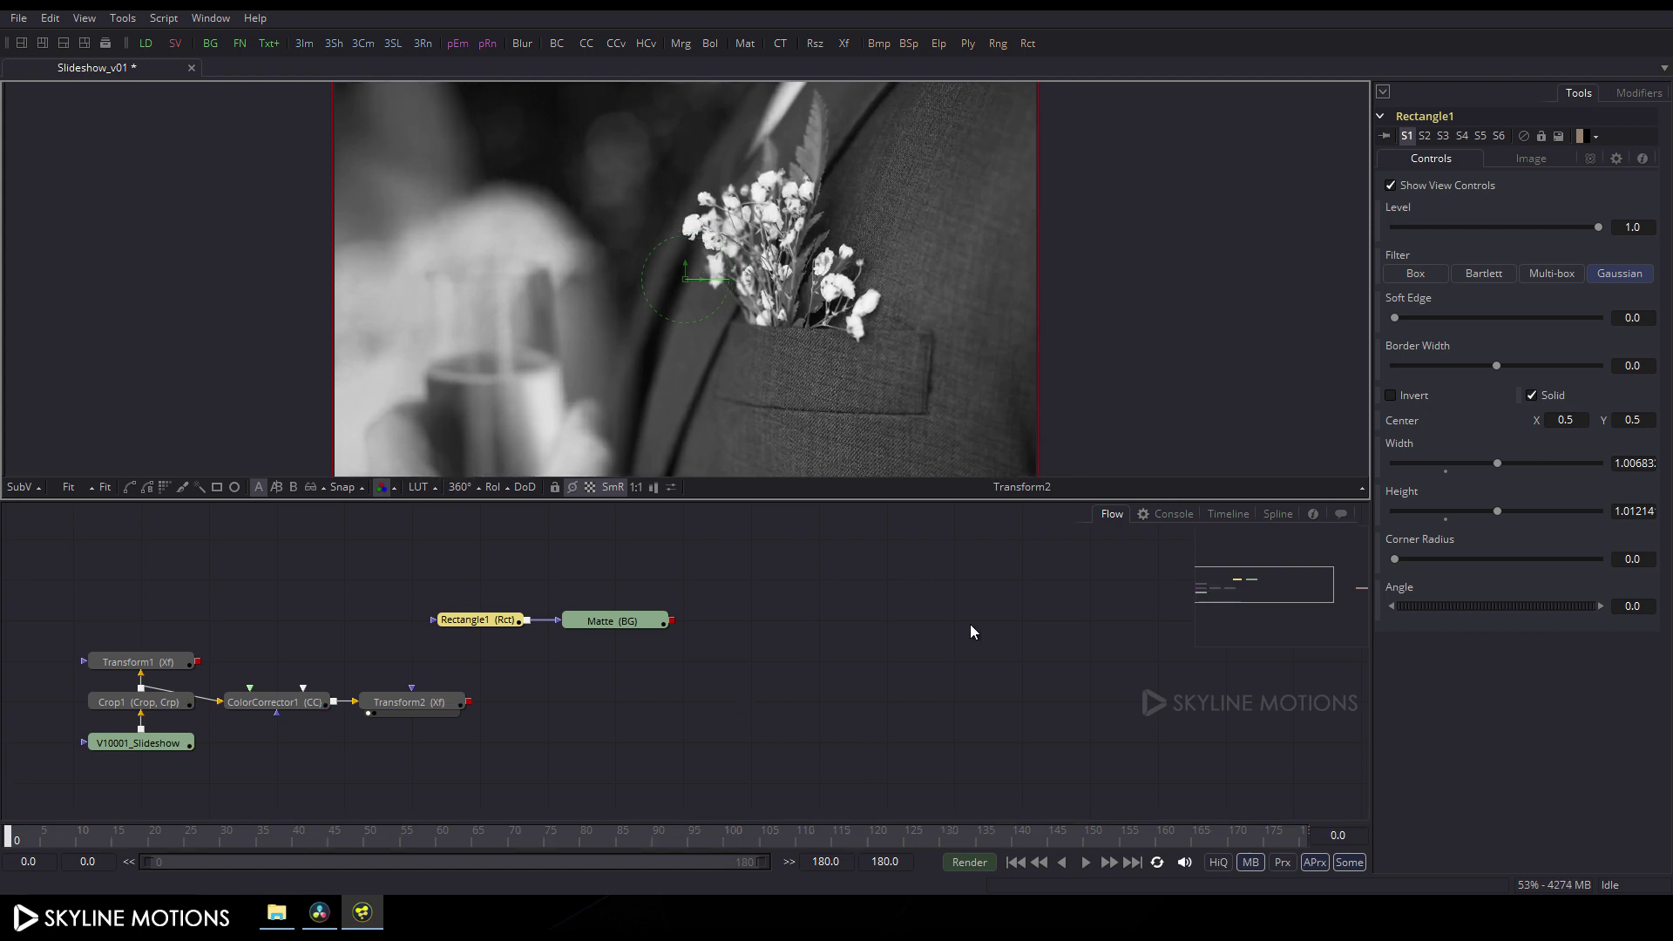
pyautogui.rightClick(1413, 426)
pyautogui.click(1446, 433)
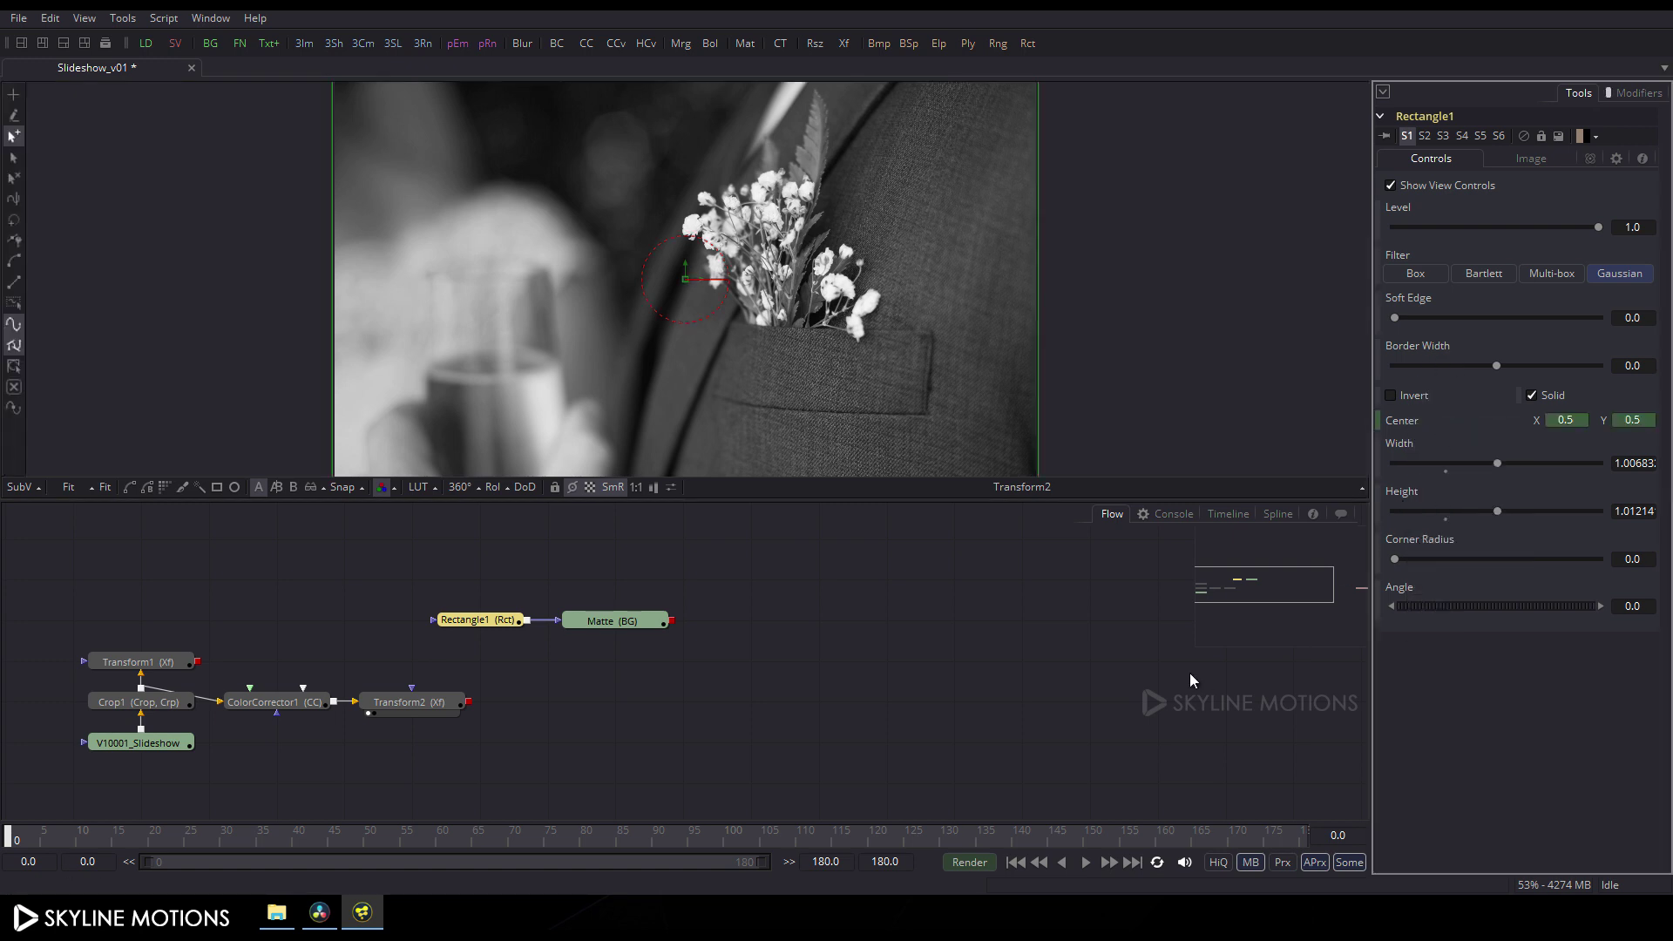
pyautogui.moveTo(714, 847); pyautogui.dragTo(1086, 838)
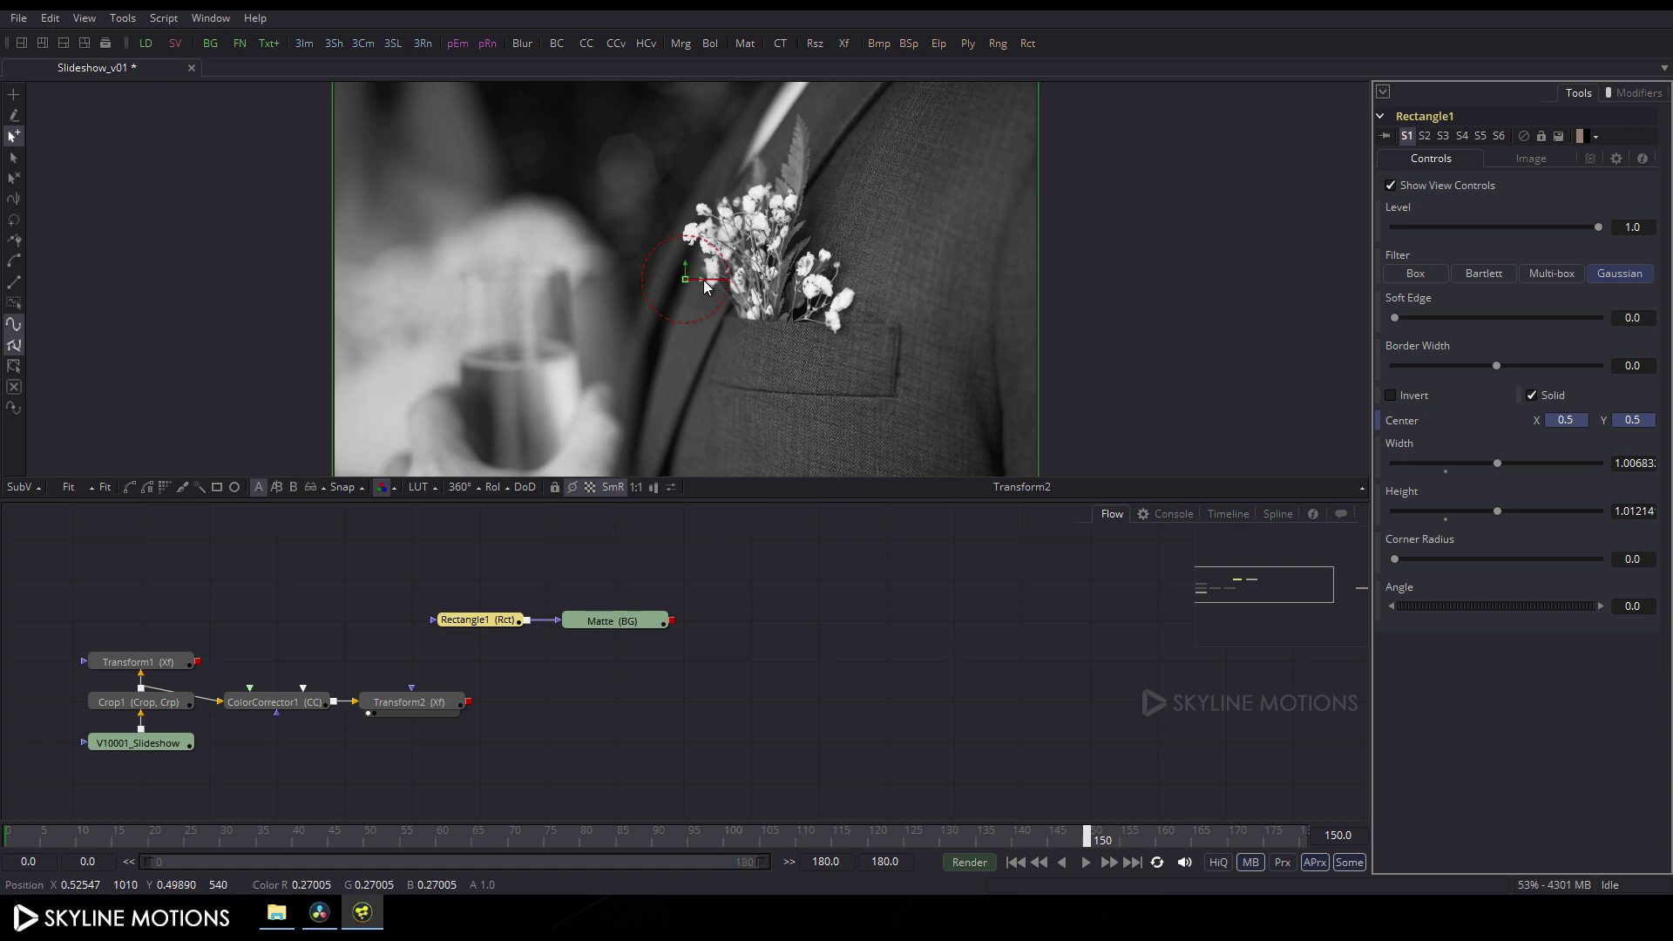
pyautogui.moveTo(708, 280); pyautogui.dragTo(122, 284)
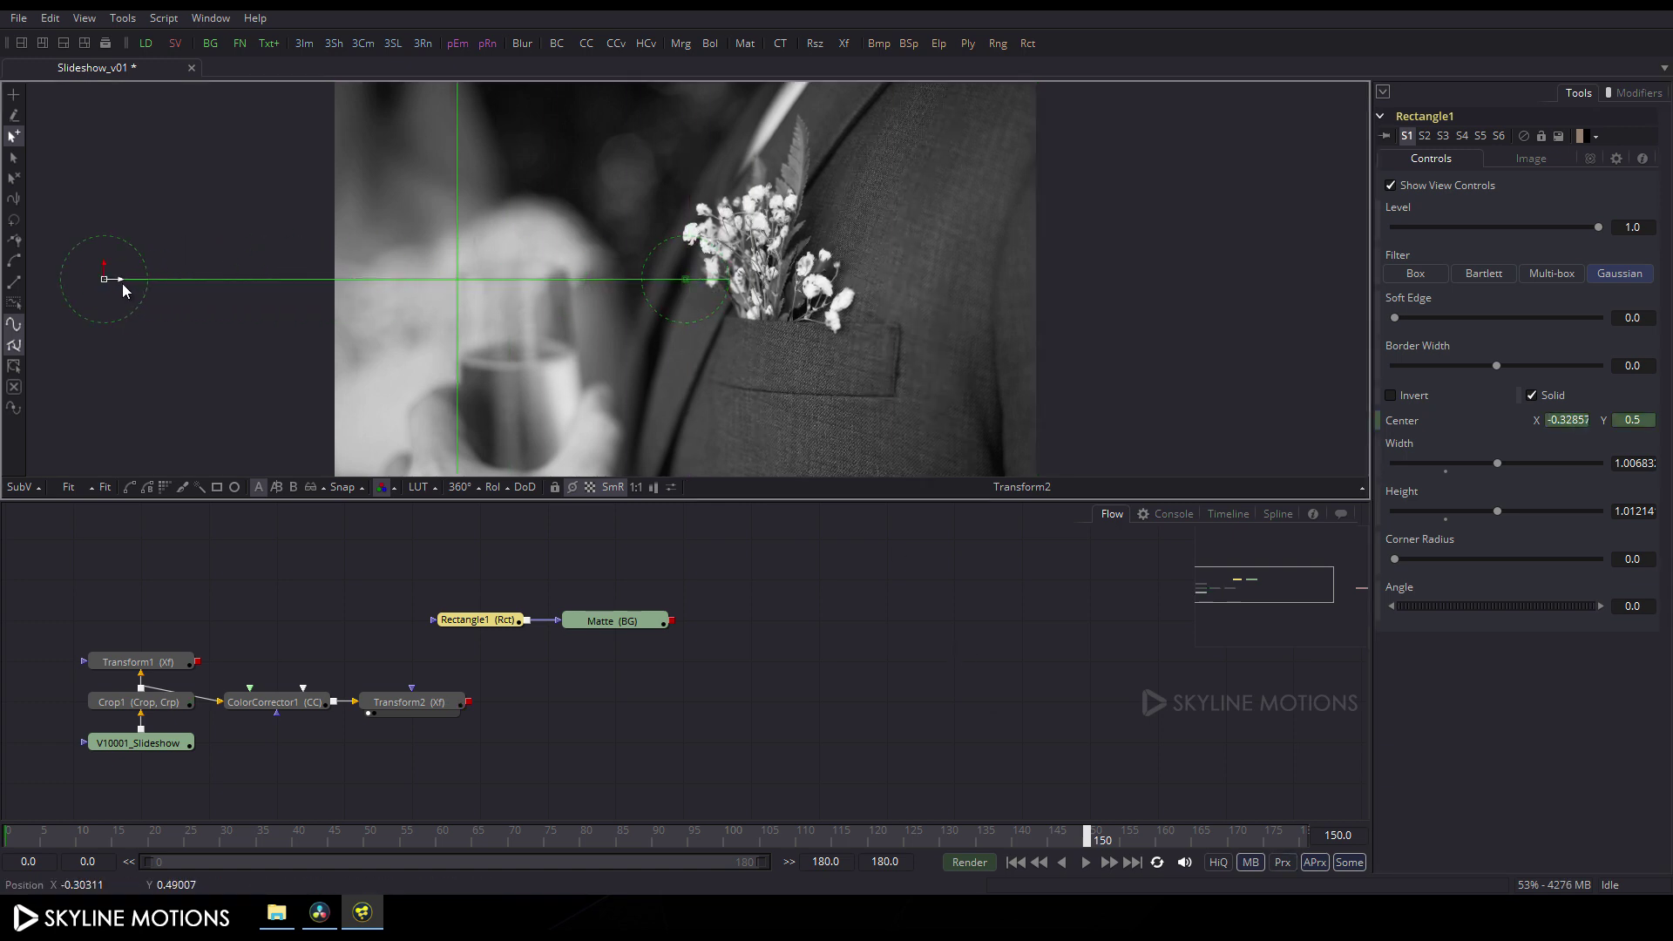
# Add a second Background node, place it directly above the Matte node and rename it Matte2
pyautogui.click(746, 625)
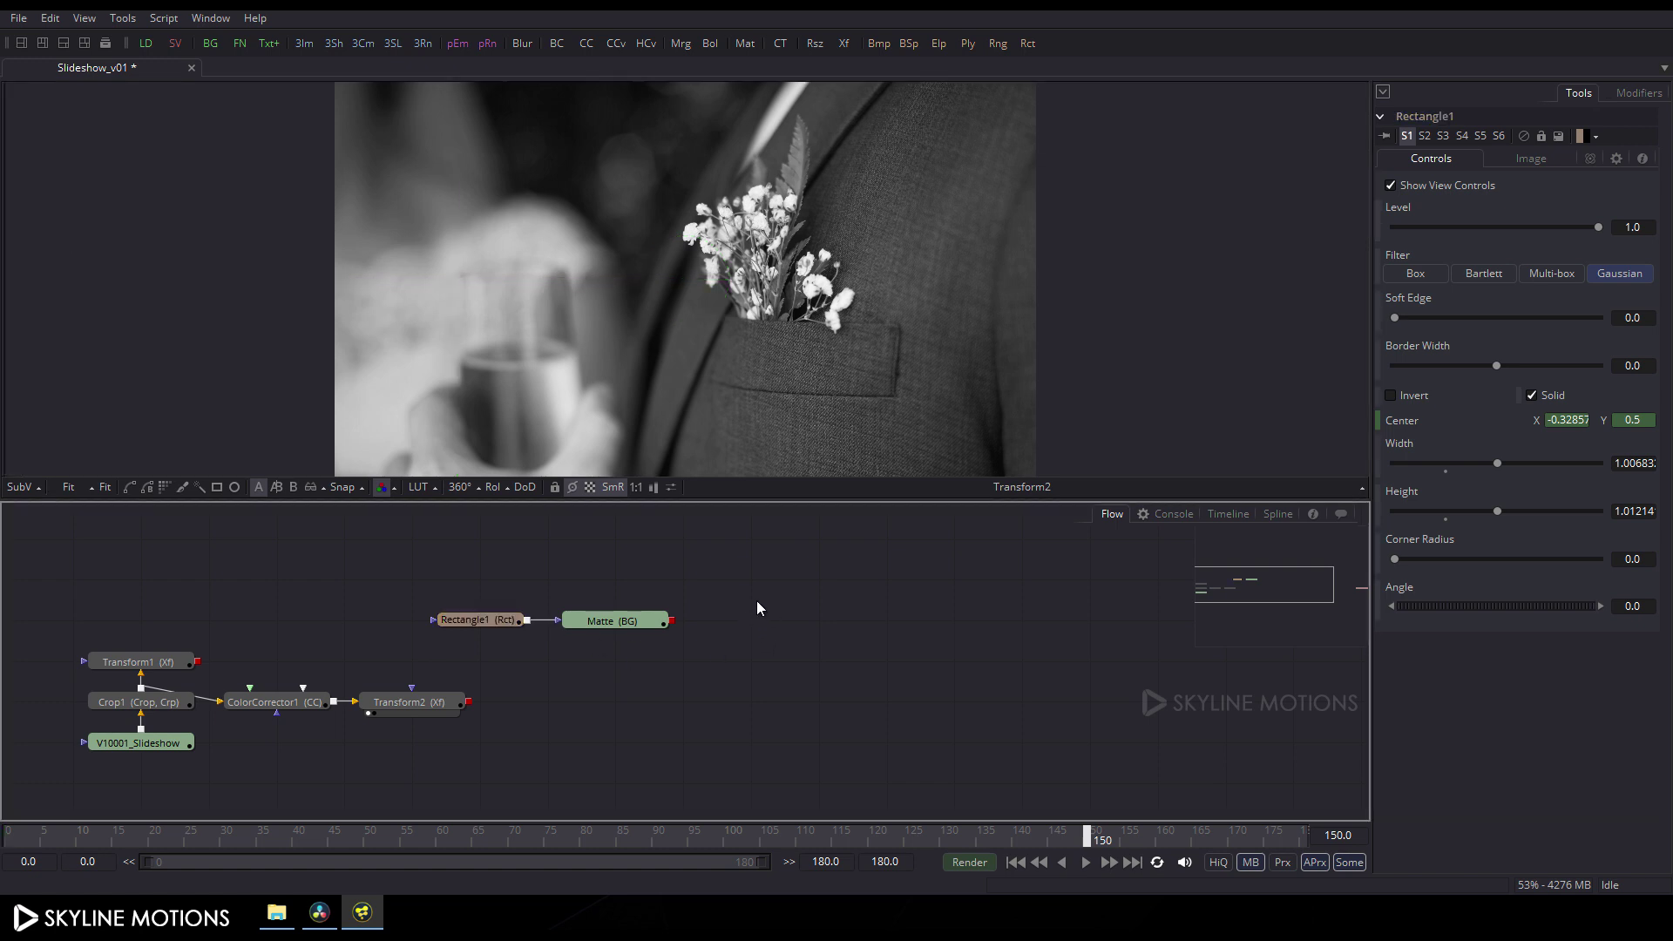
pyautogui.click(216, 46)
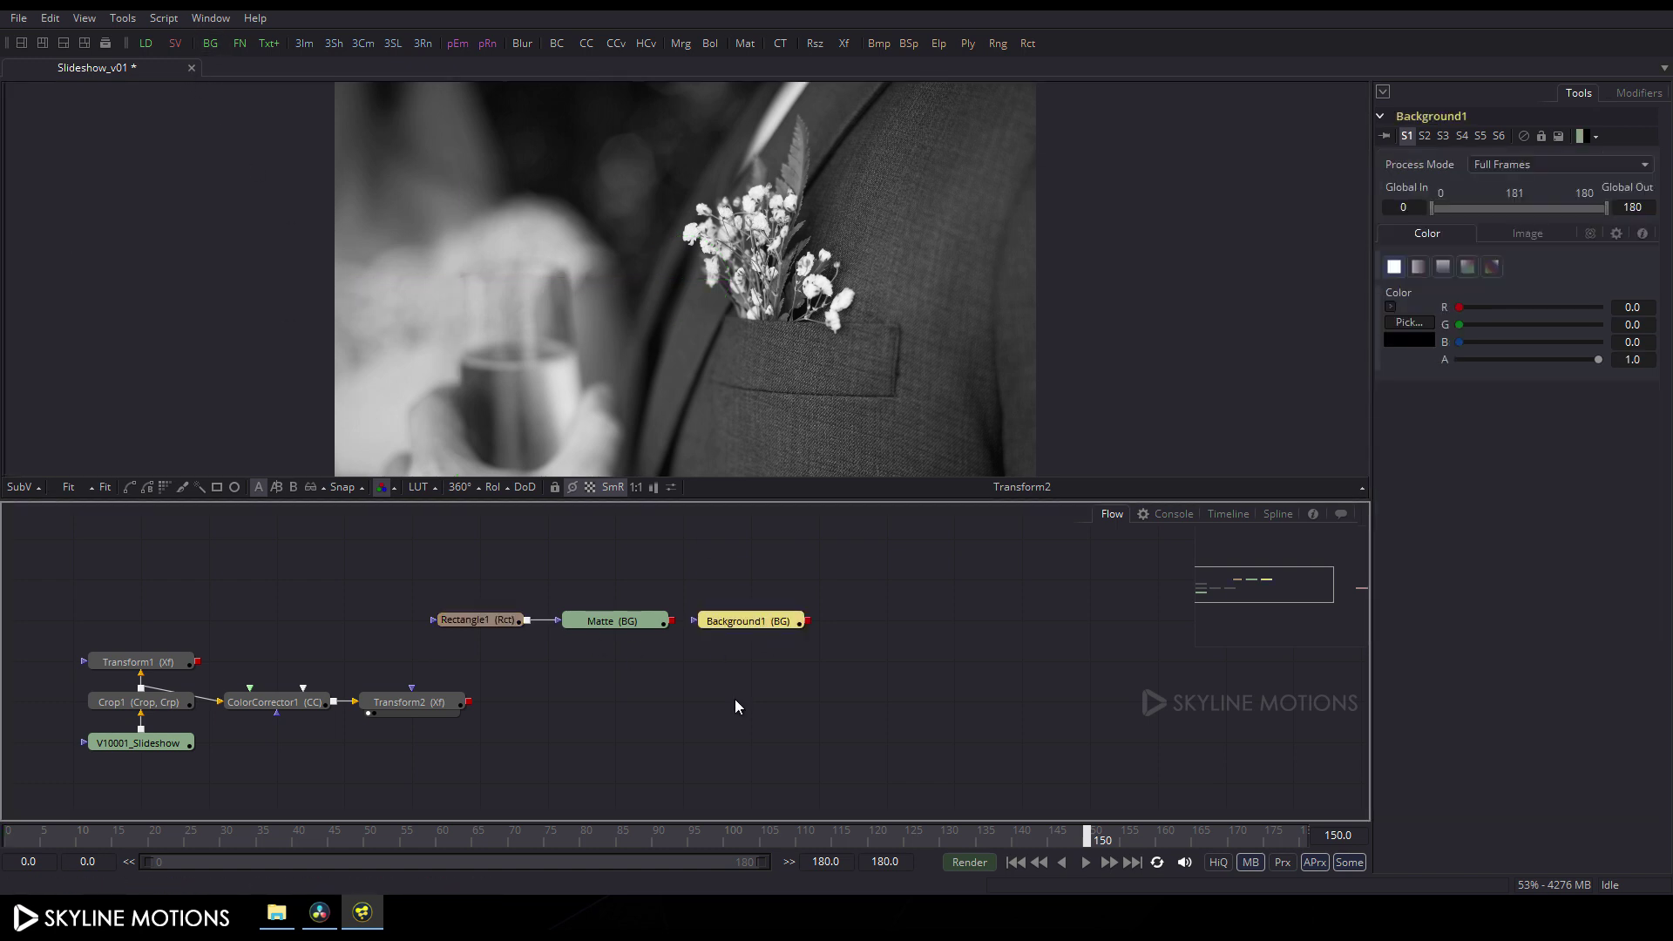
pyautogui.moveTo(774, 627); pyautogui.dragTo(639, 589)
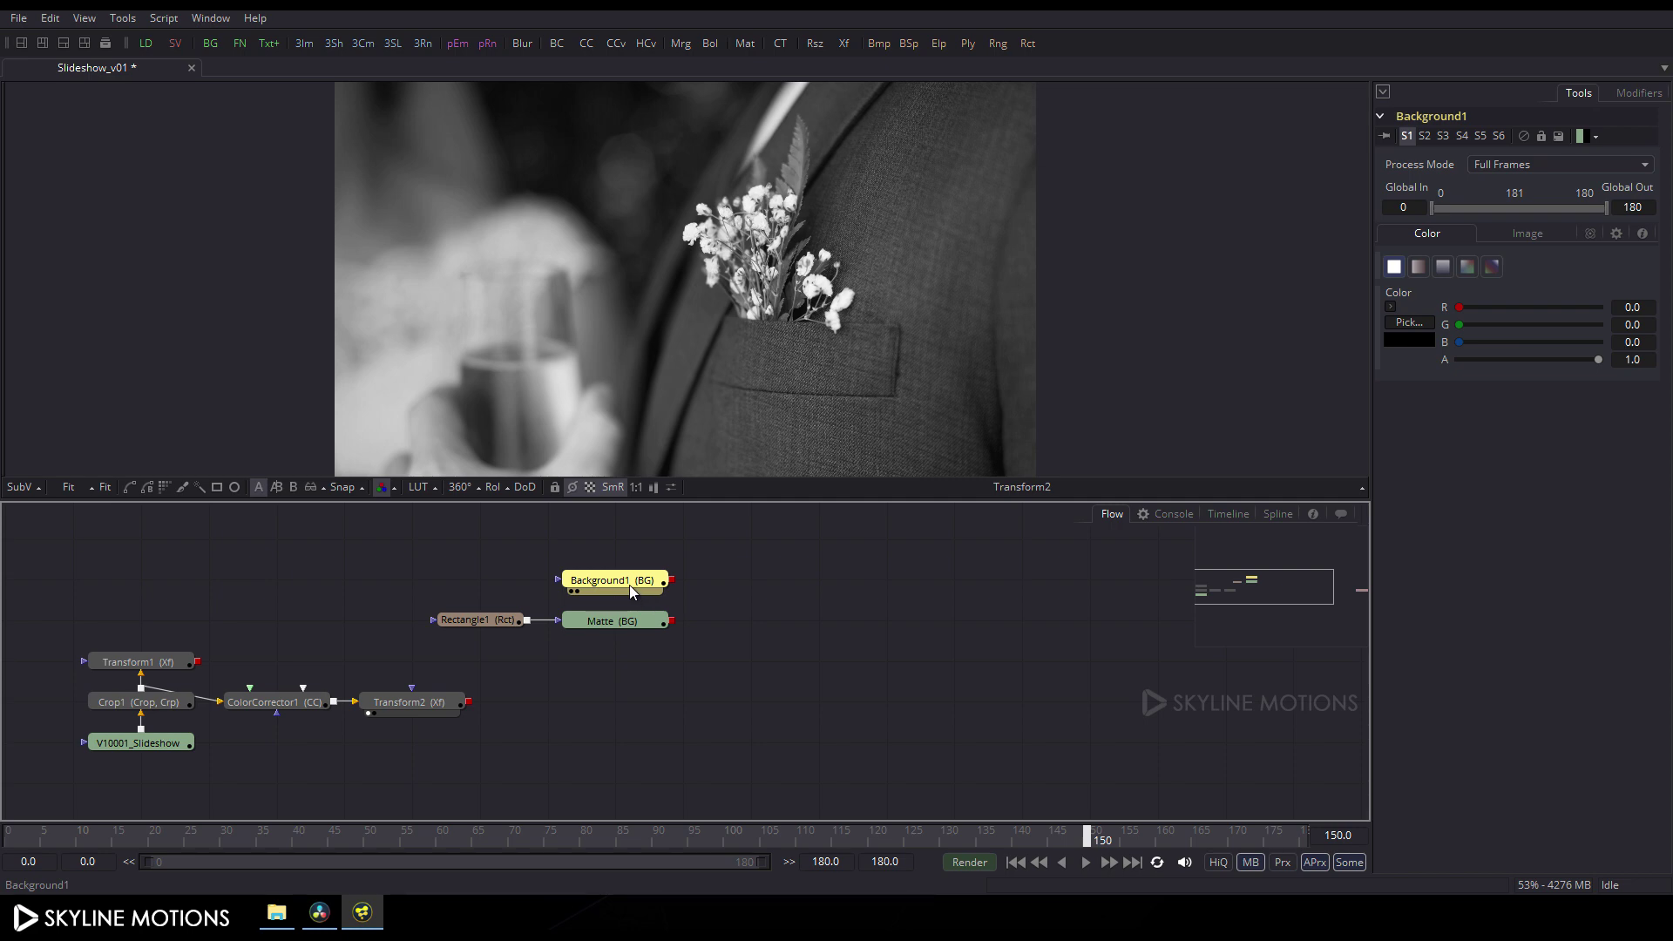
pyautogui.press('F2')
pyautogui.write('Matte')
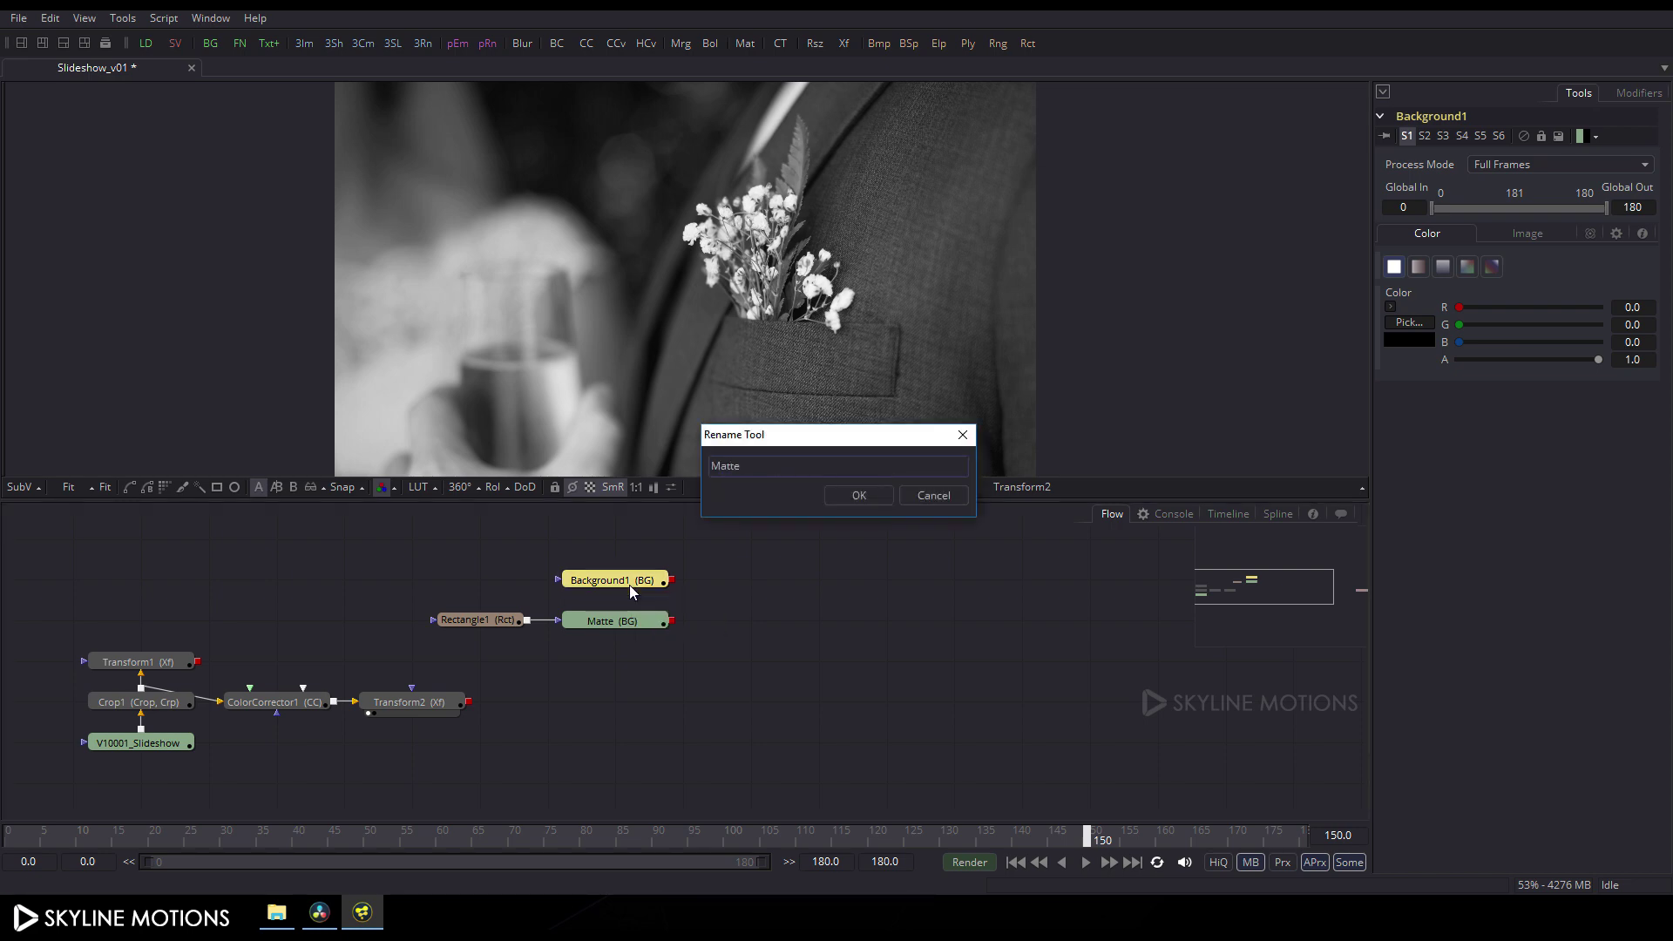
pyautogui.press('Return')
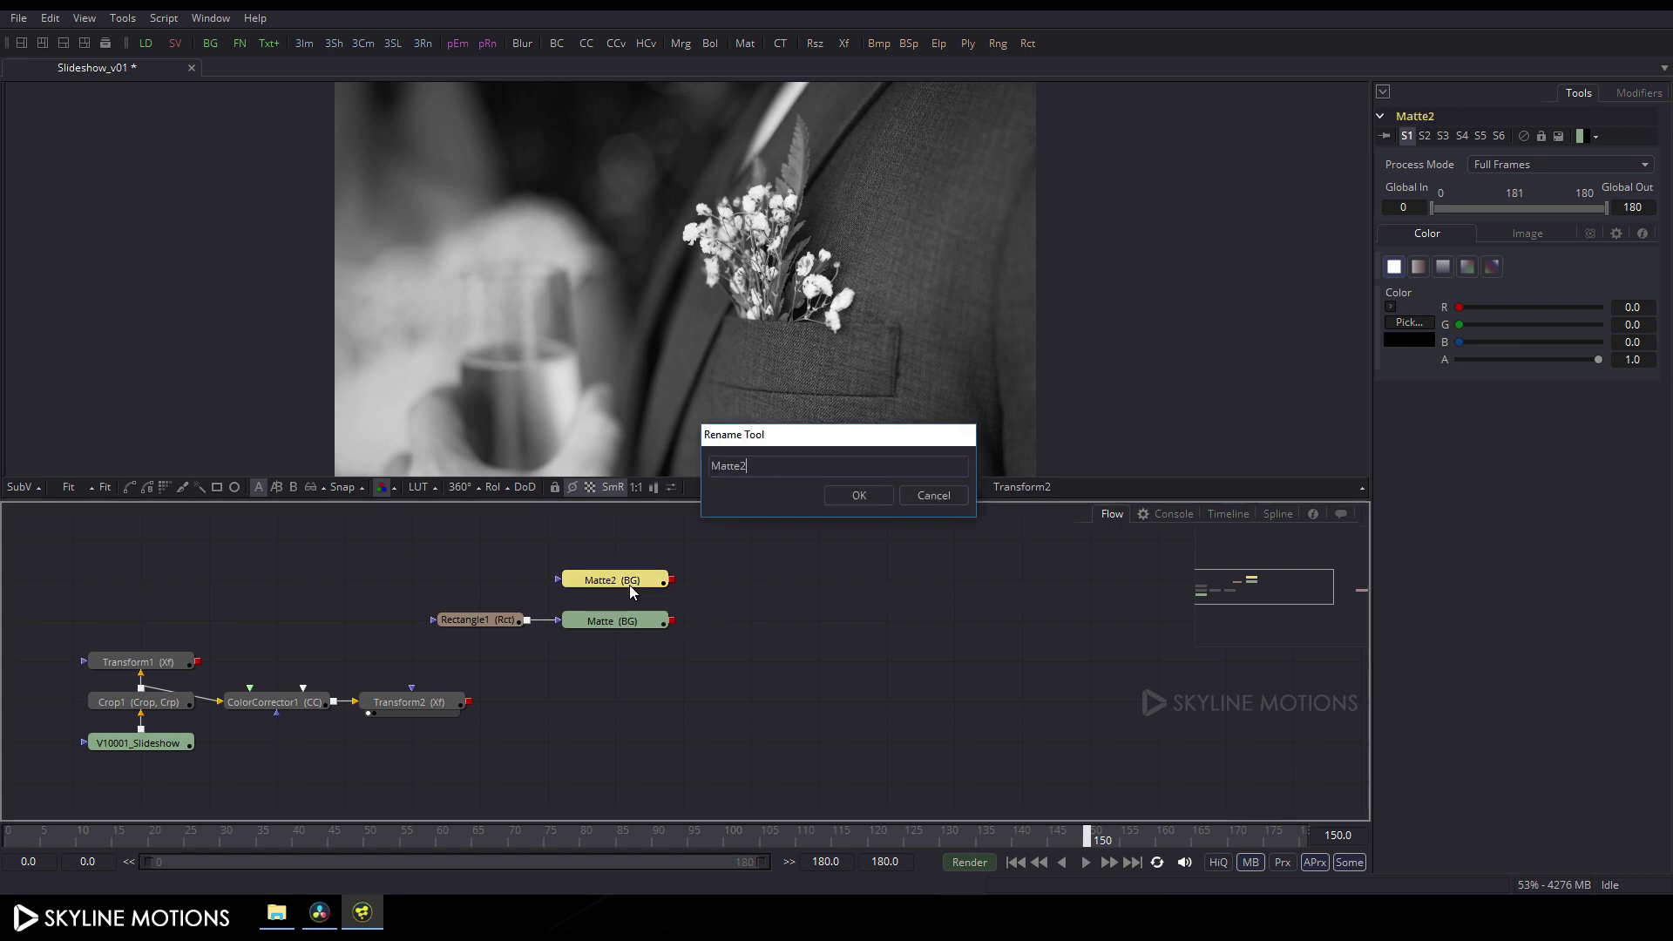
# Attach a Rectangle mask to the left of Matte2 and enlarge it to cover the frame, about 1.014 wide and 1.017 high
pyautogui.click(217, 488)
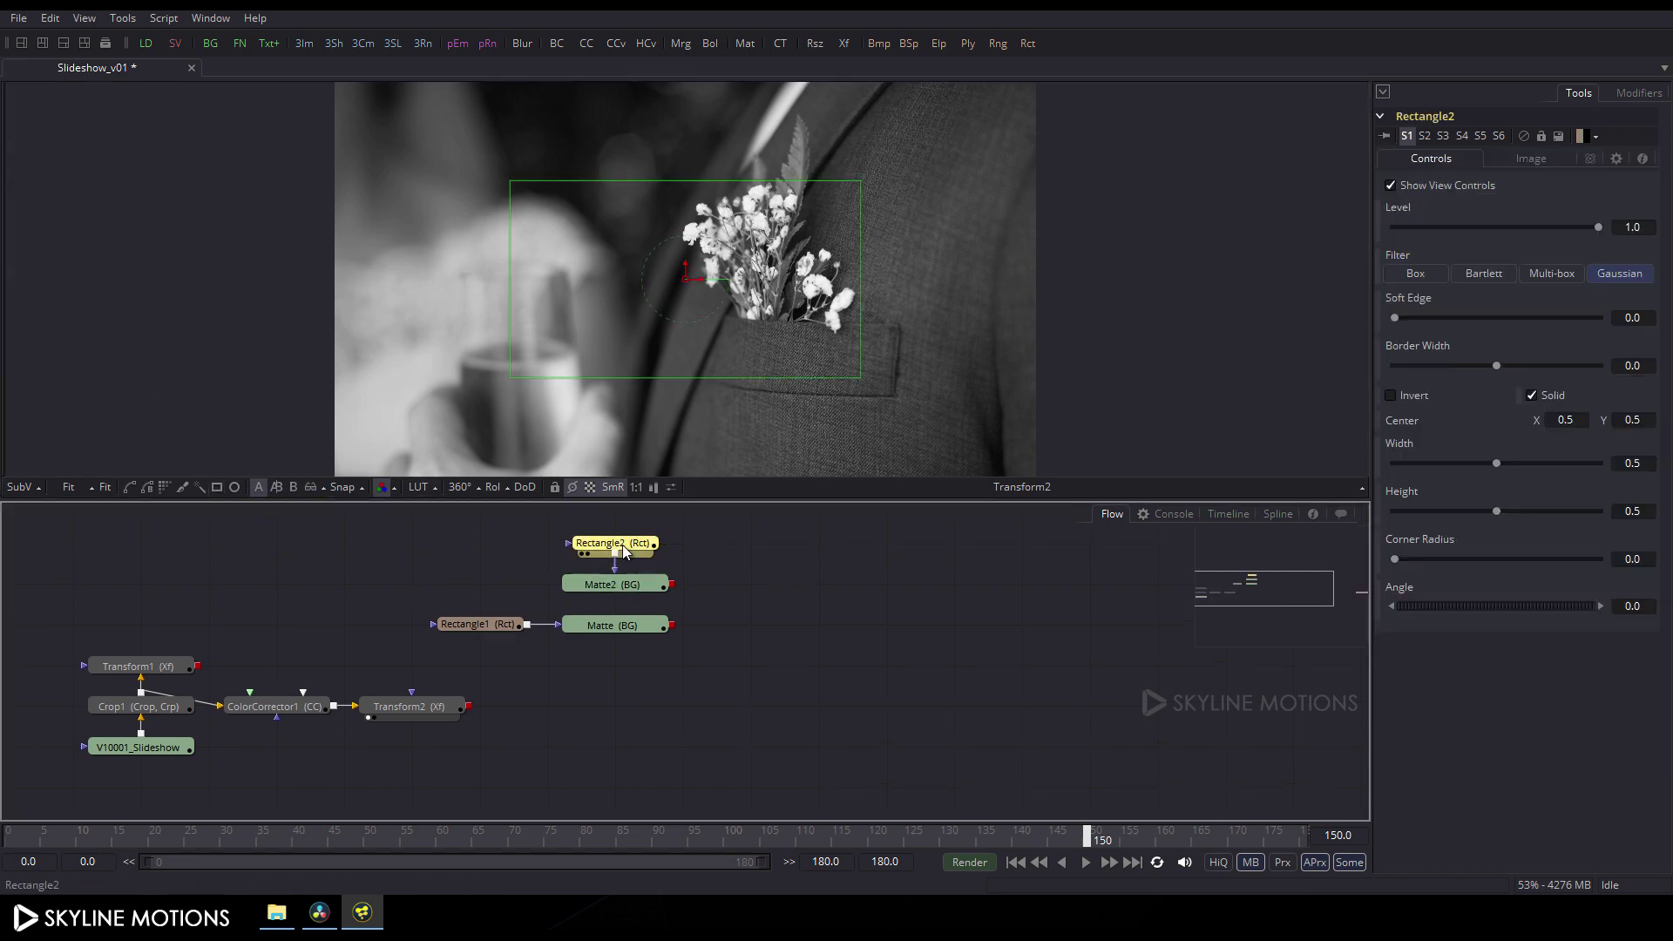
pyautogui.moveTo(594, 554); pyautogui.dragTo(491, 578)
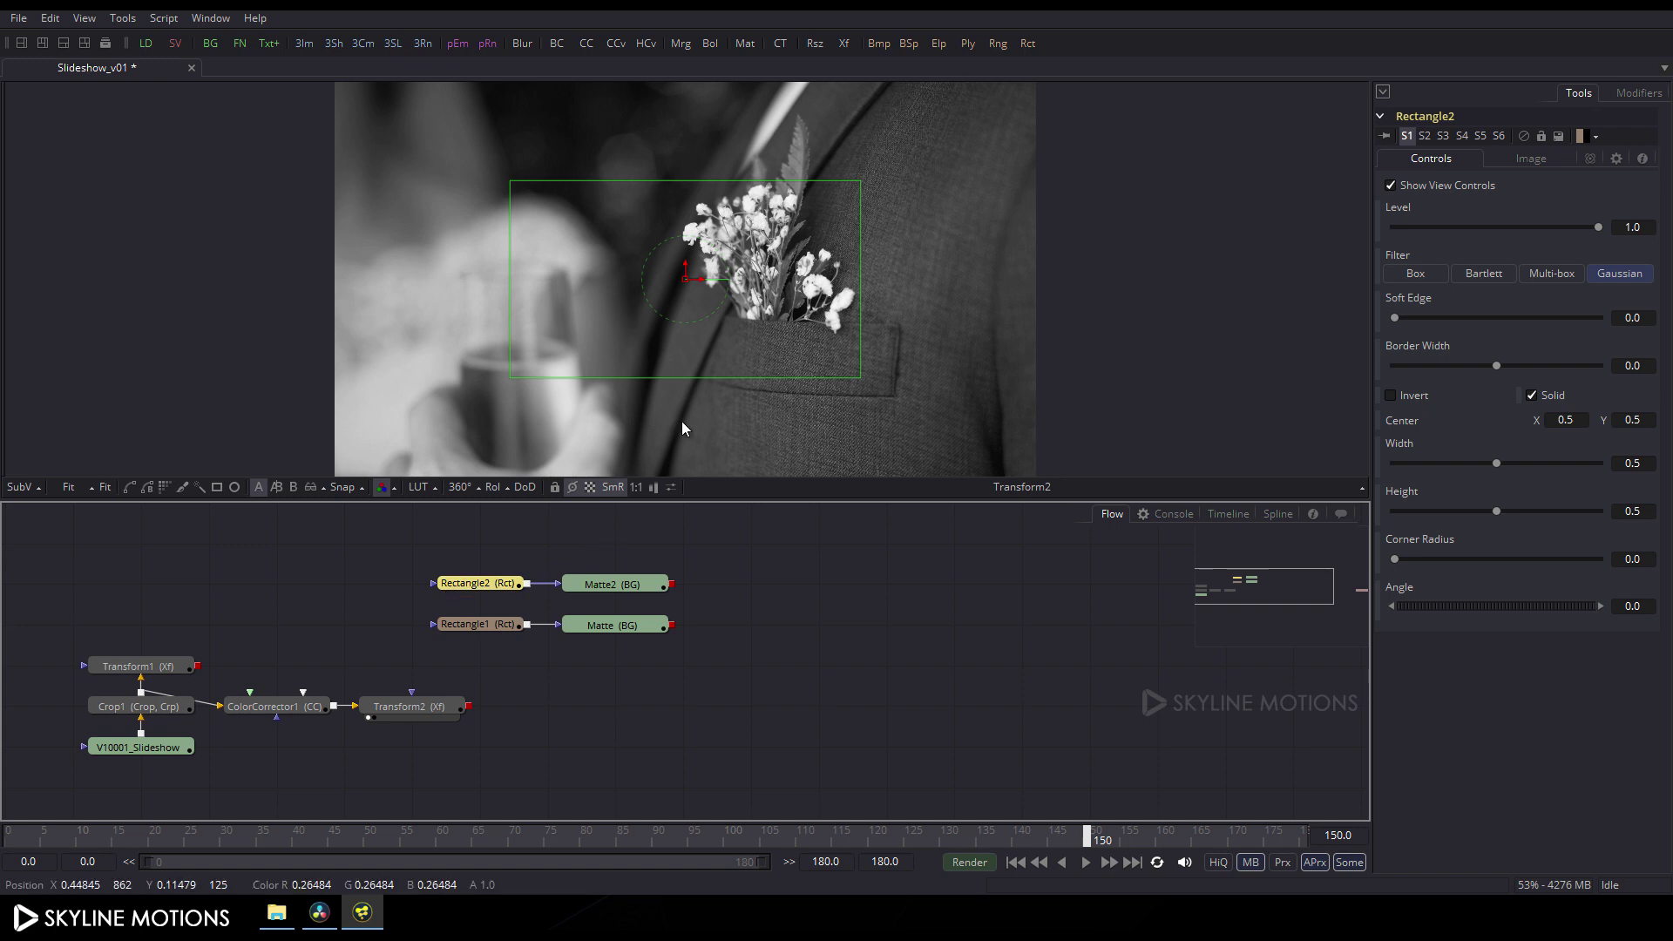
pyautogui.moveTo(685, 377); pyautogui.dragTo(678, 479)
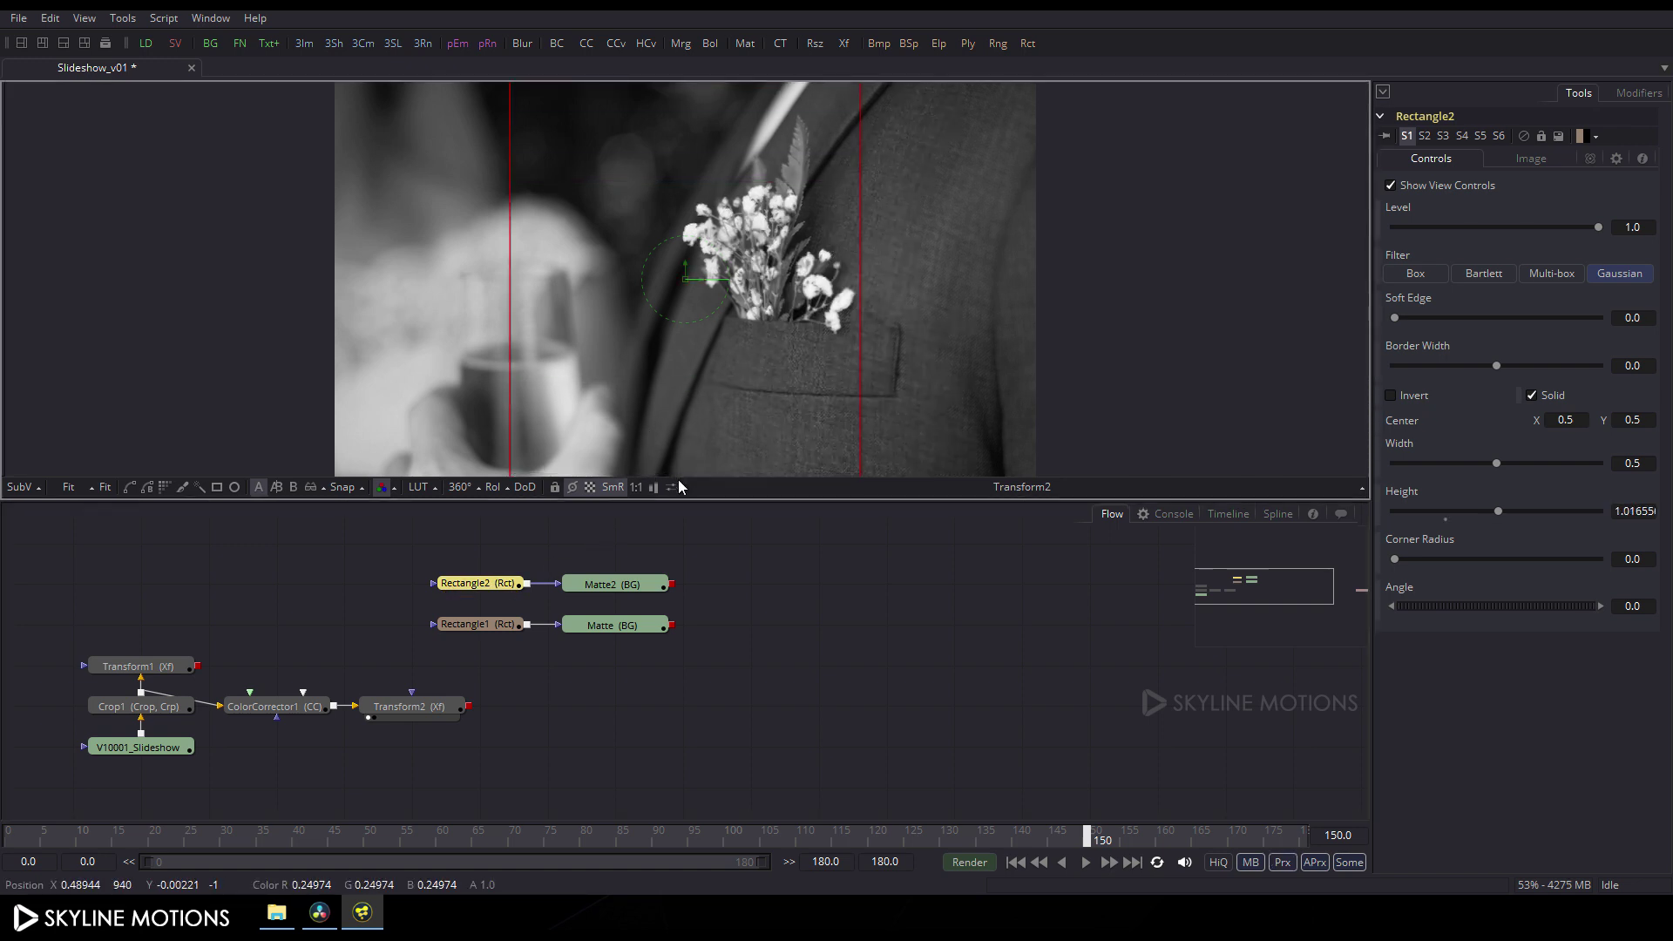
pyautogui.moveTo(863, 357); pyautogui.dragTo(1042, 373)
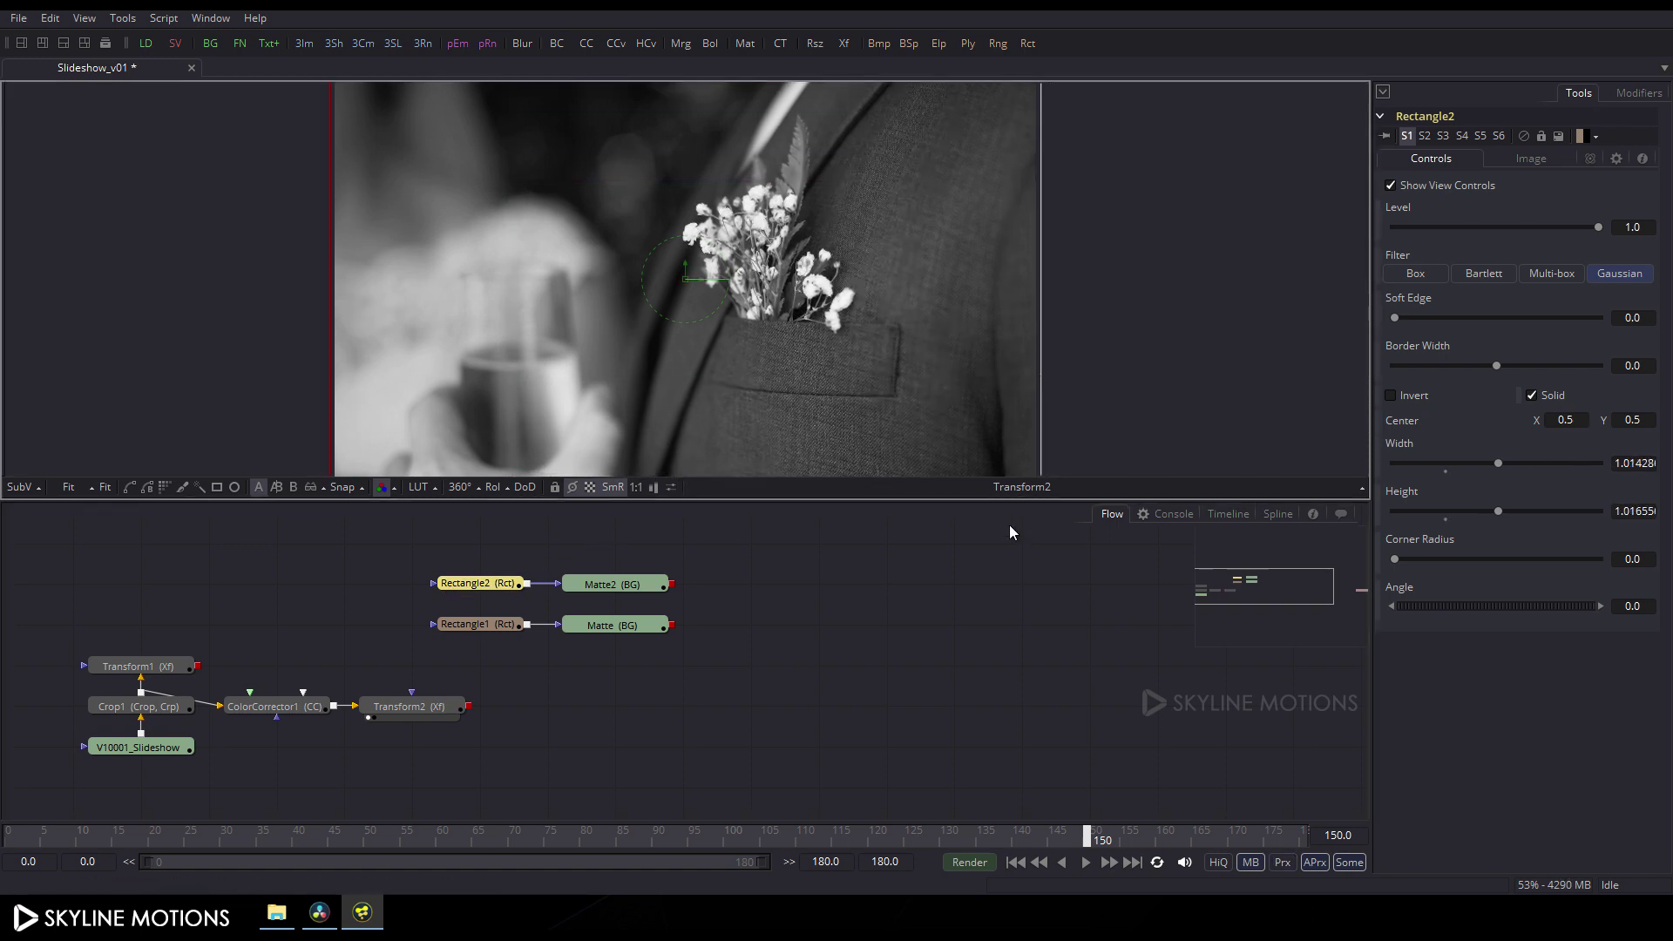
# Animate Rectangle2's center from X 0.5, Y 0.5 at frame 0 to about Y -0.266 at frame 150
pyautogui.moveTo(747, 838); pyautogui.dragTo(0, 788)
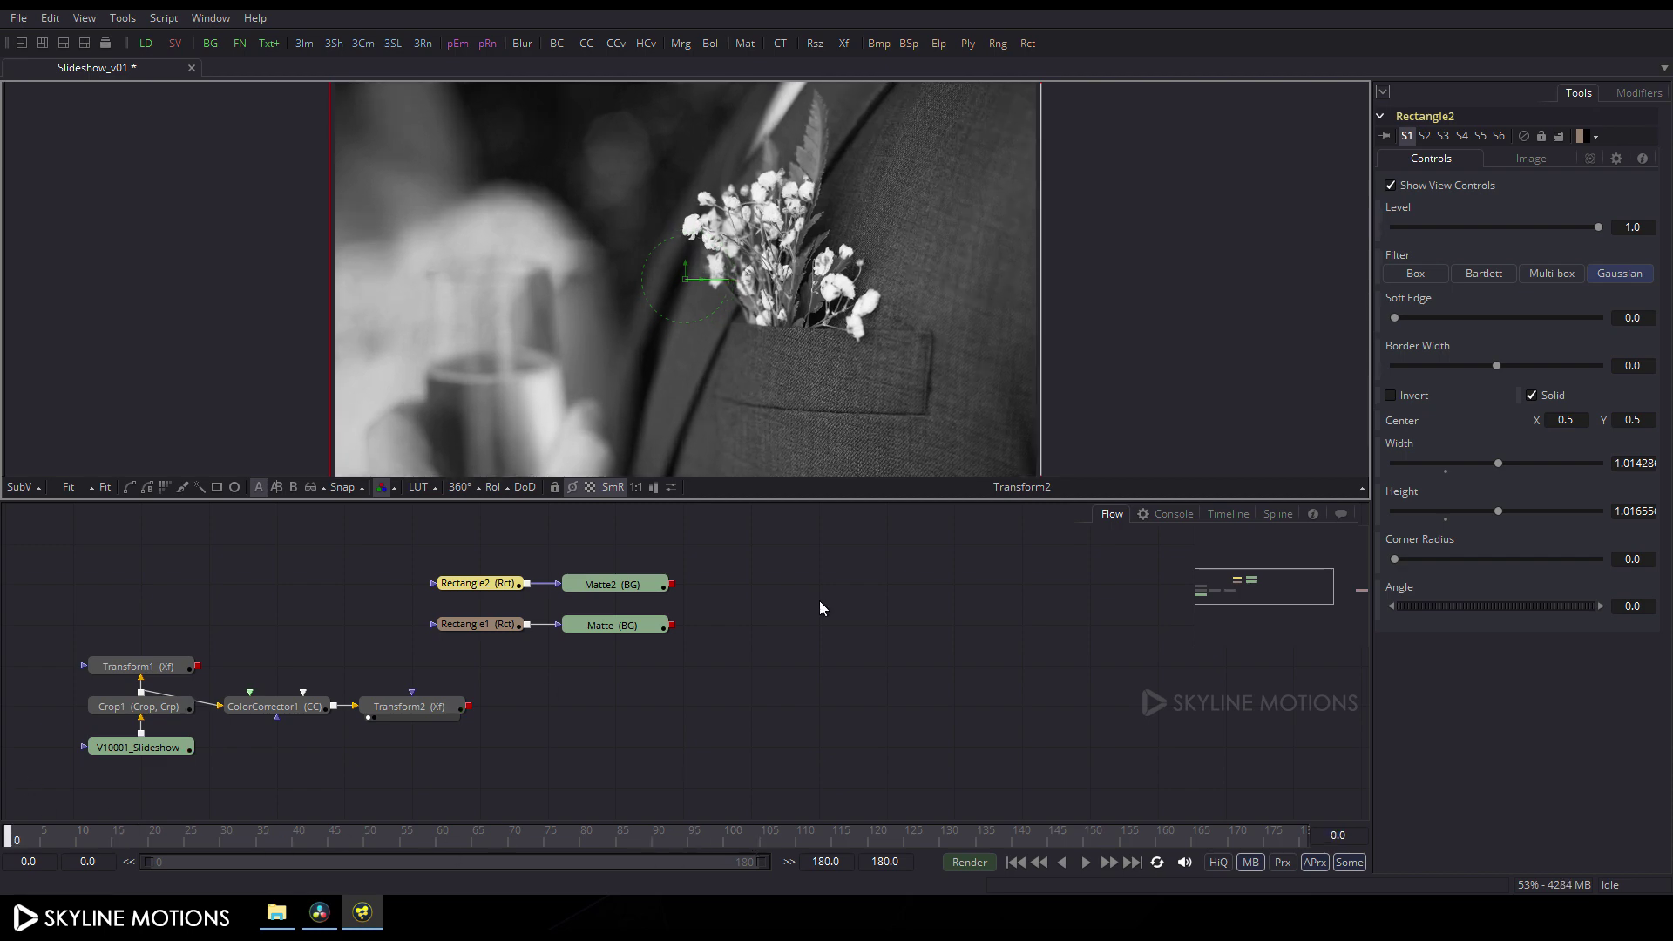
pyautogui.rightClick(1411, 425)
pyautogui.click(1460, 431)
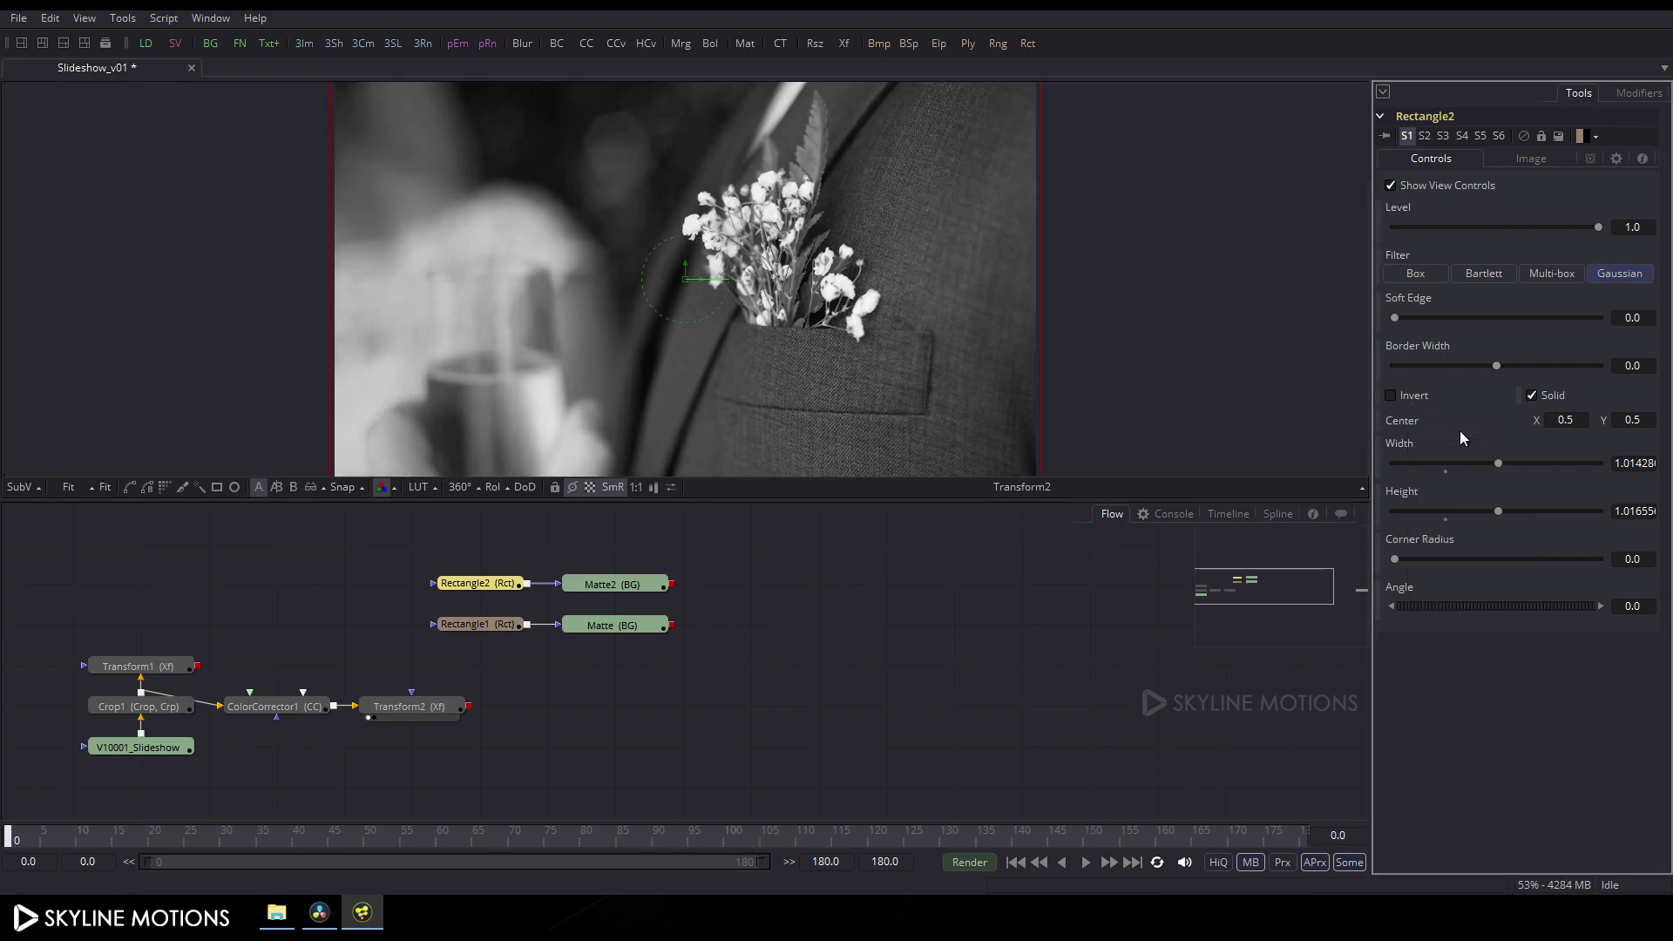
pyautogui.click(880, 836)
pyautogui.moveTo(880, 836); pyautogui.dragTo(1087, 852)
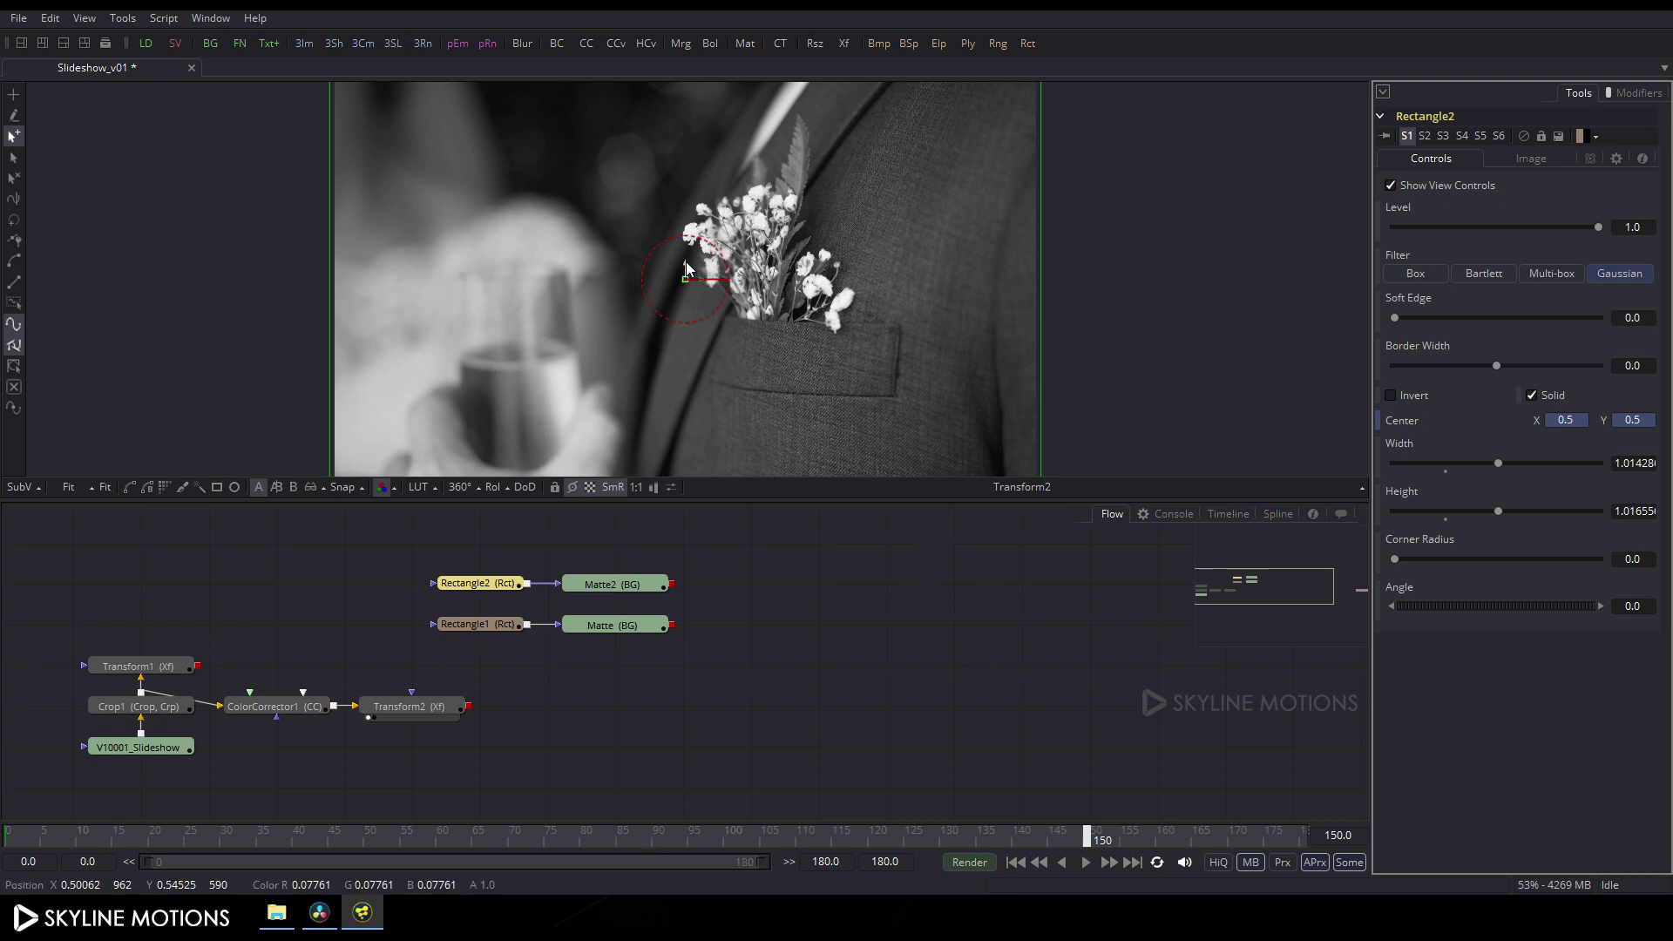
pyautogui.moveTo(685, 274); pyautogui.dragTo(710, 563)
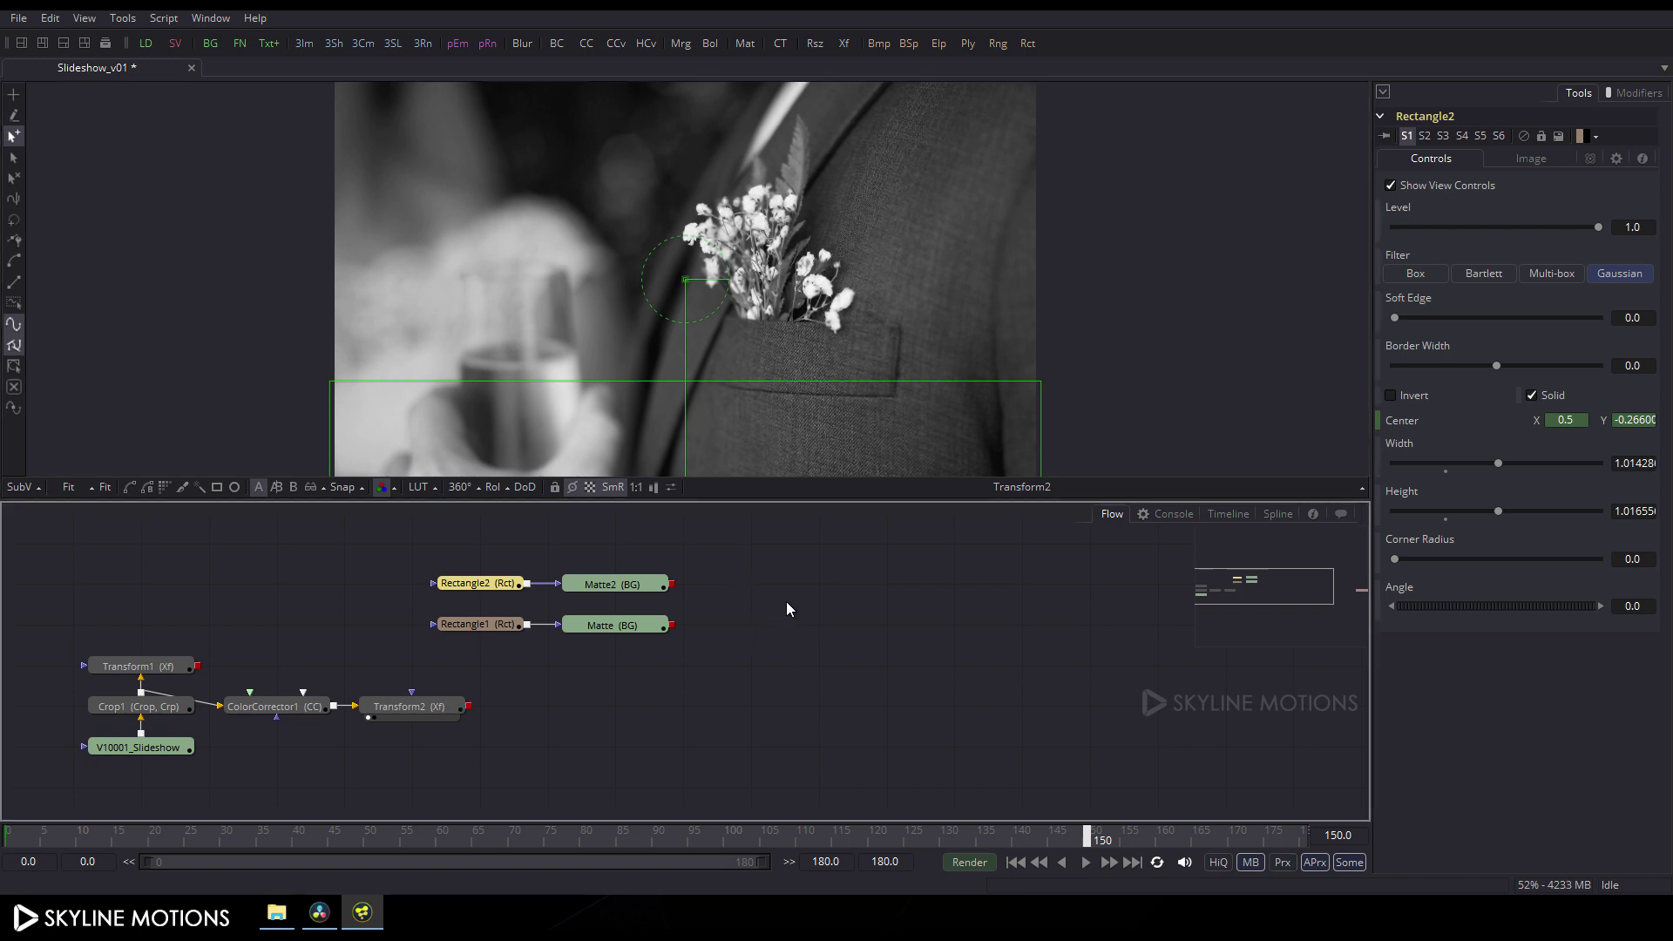
pyautogui.click(798, 638)
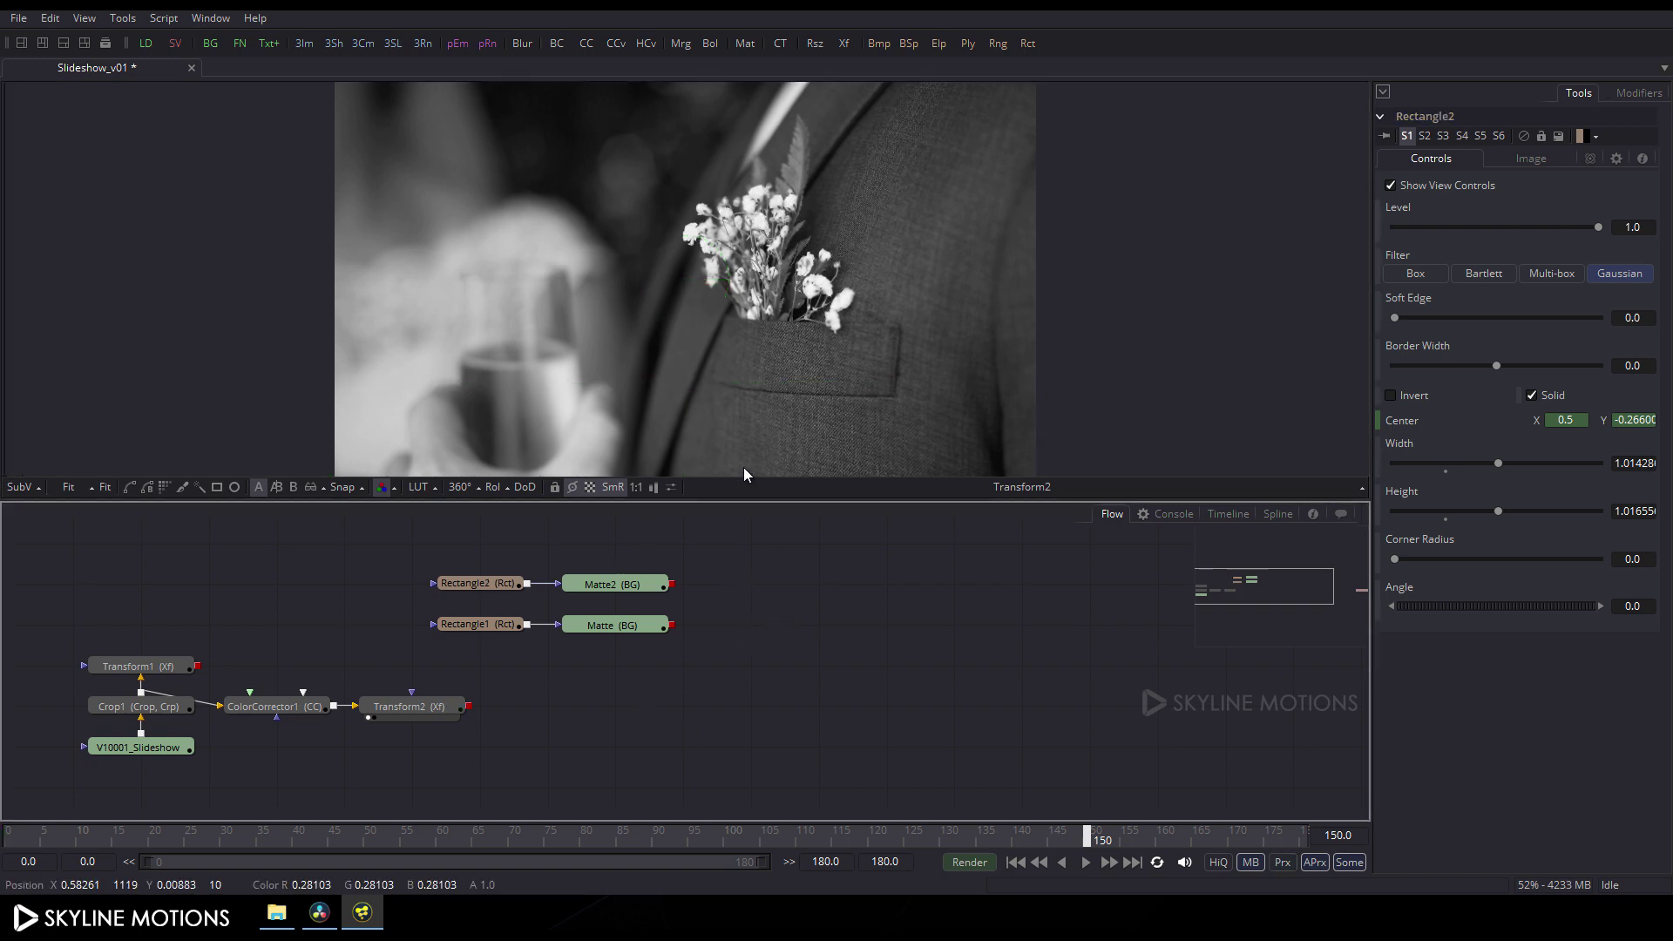
# Merge Matte2 as foreground over Matte as background with a new Merge node and preview its output across the frames
pyautogui.click(680, 43)
pyautogui.moveTo(810, 626); pyautogui.dragTo(772, 595)
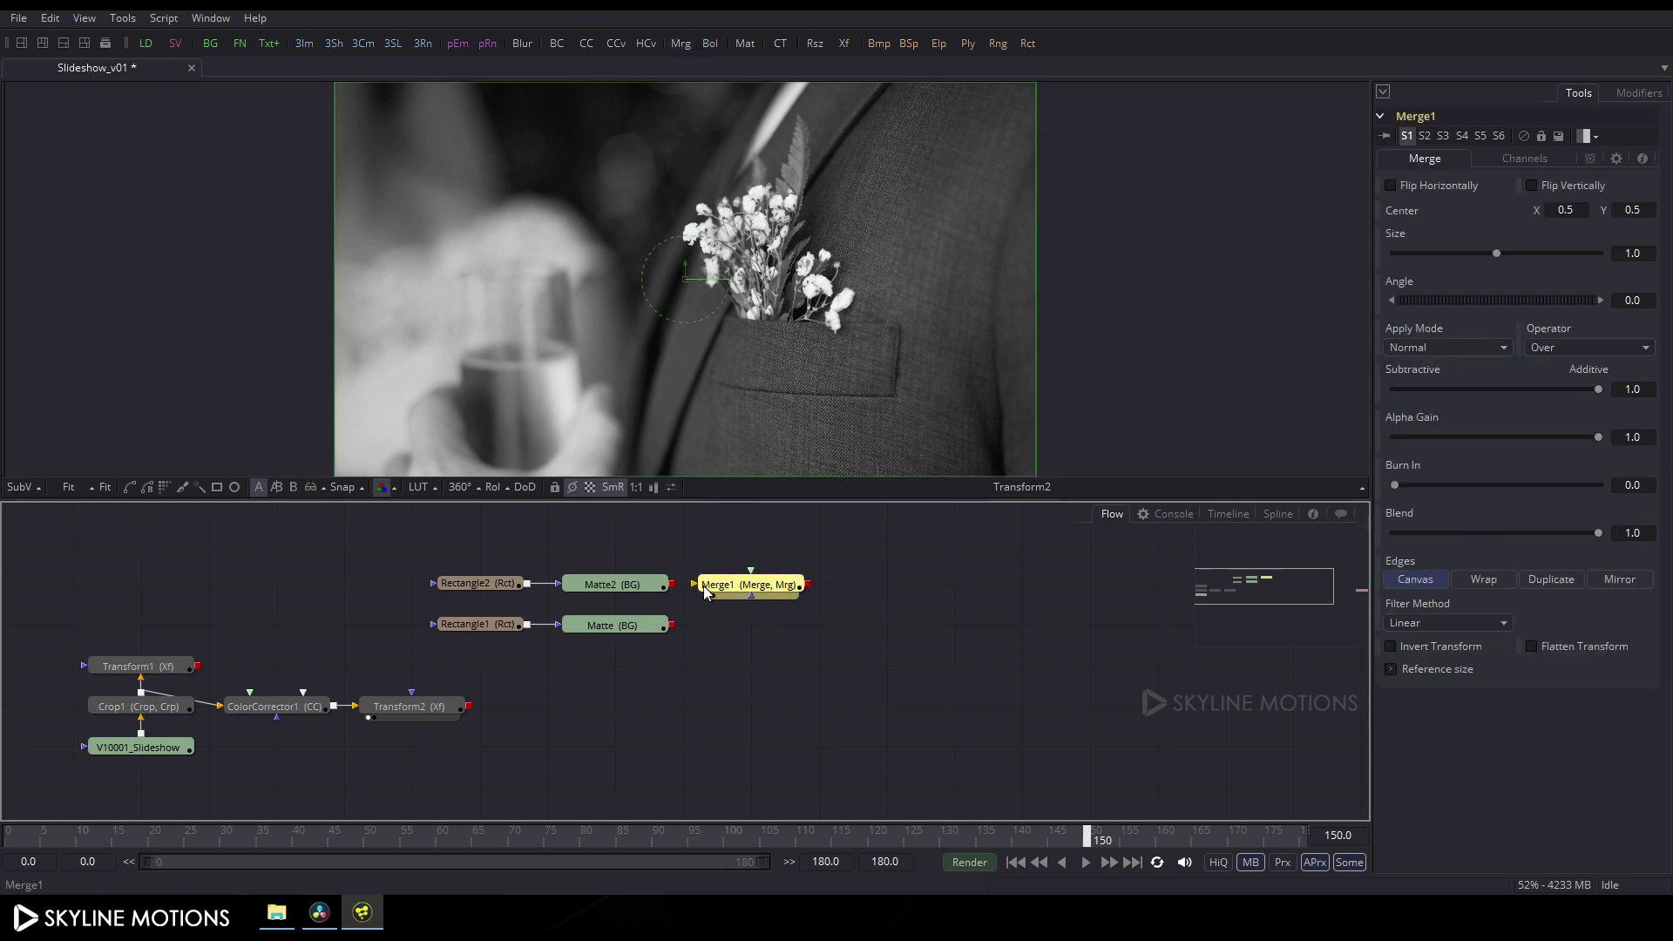
pyautogui.moveTo(671, 625); pyautogui.dragTo(745, 585)
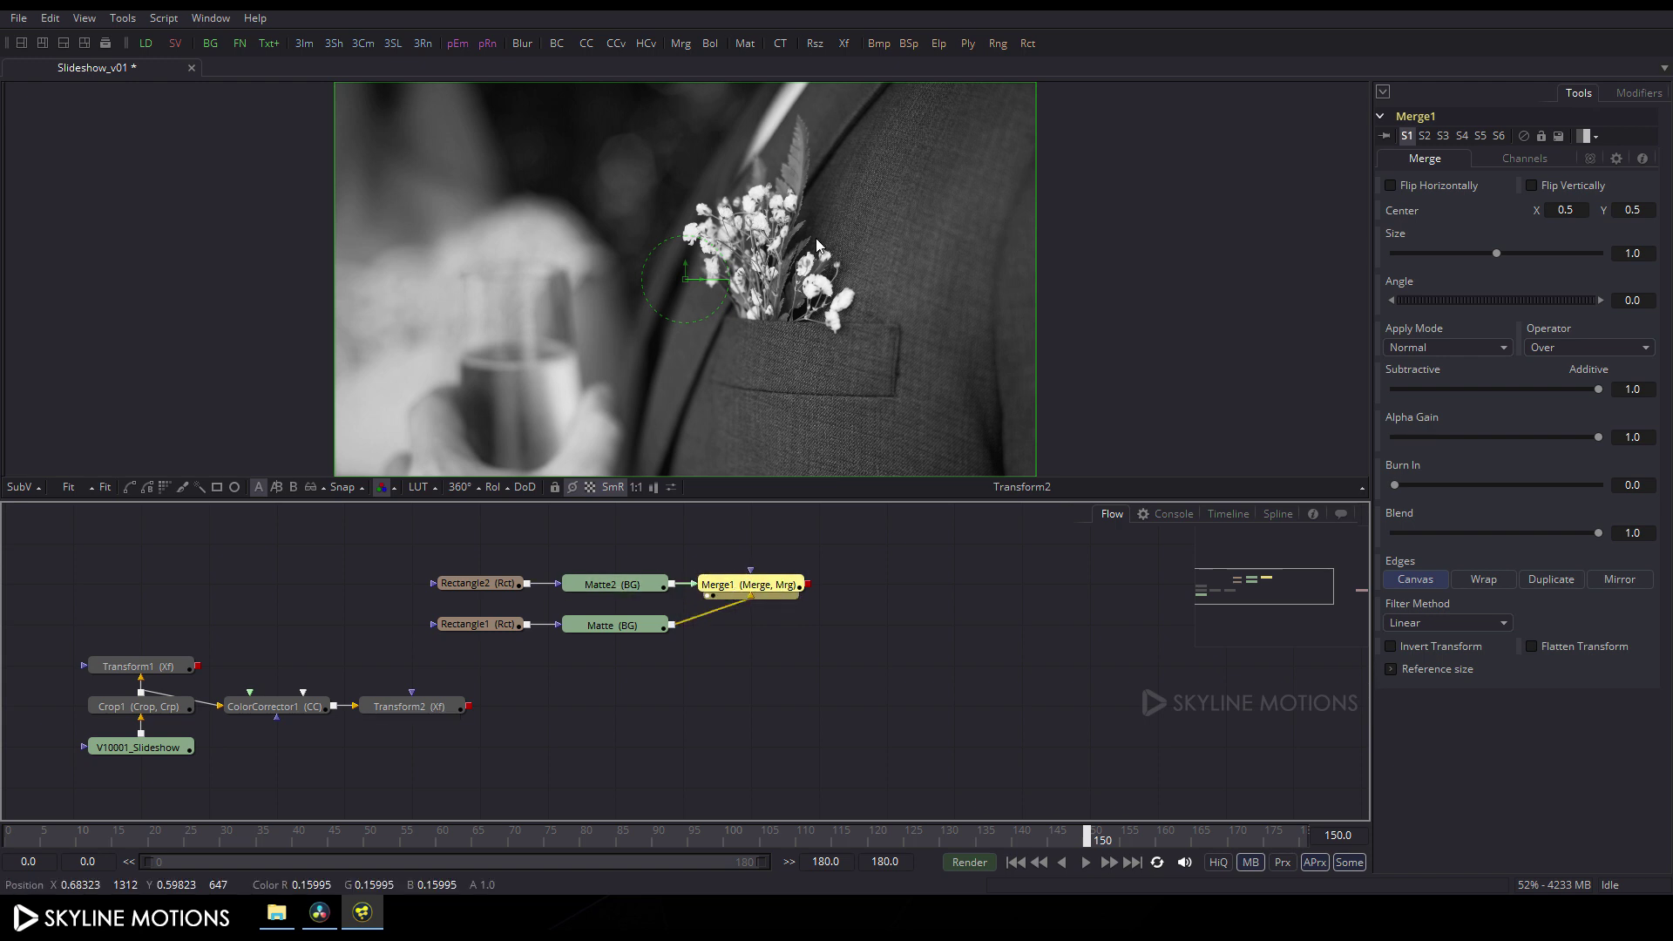
pyautogui.press('1')
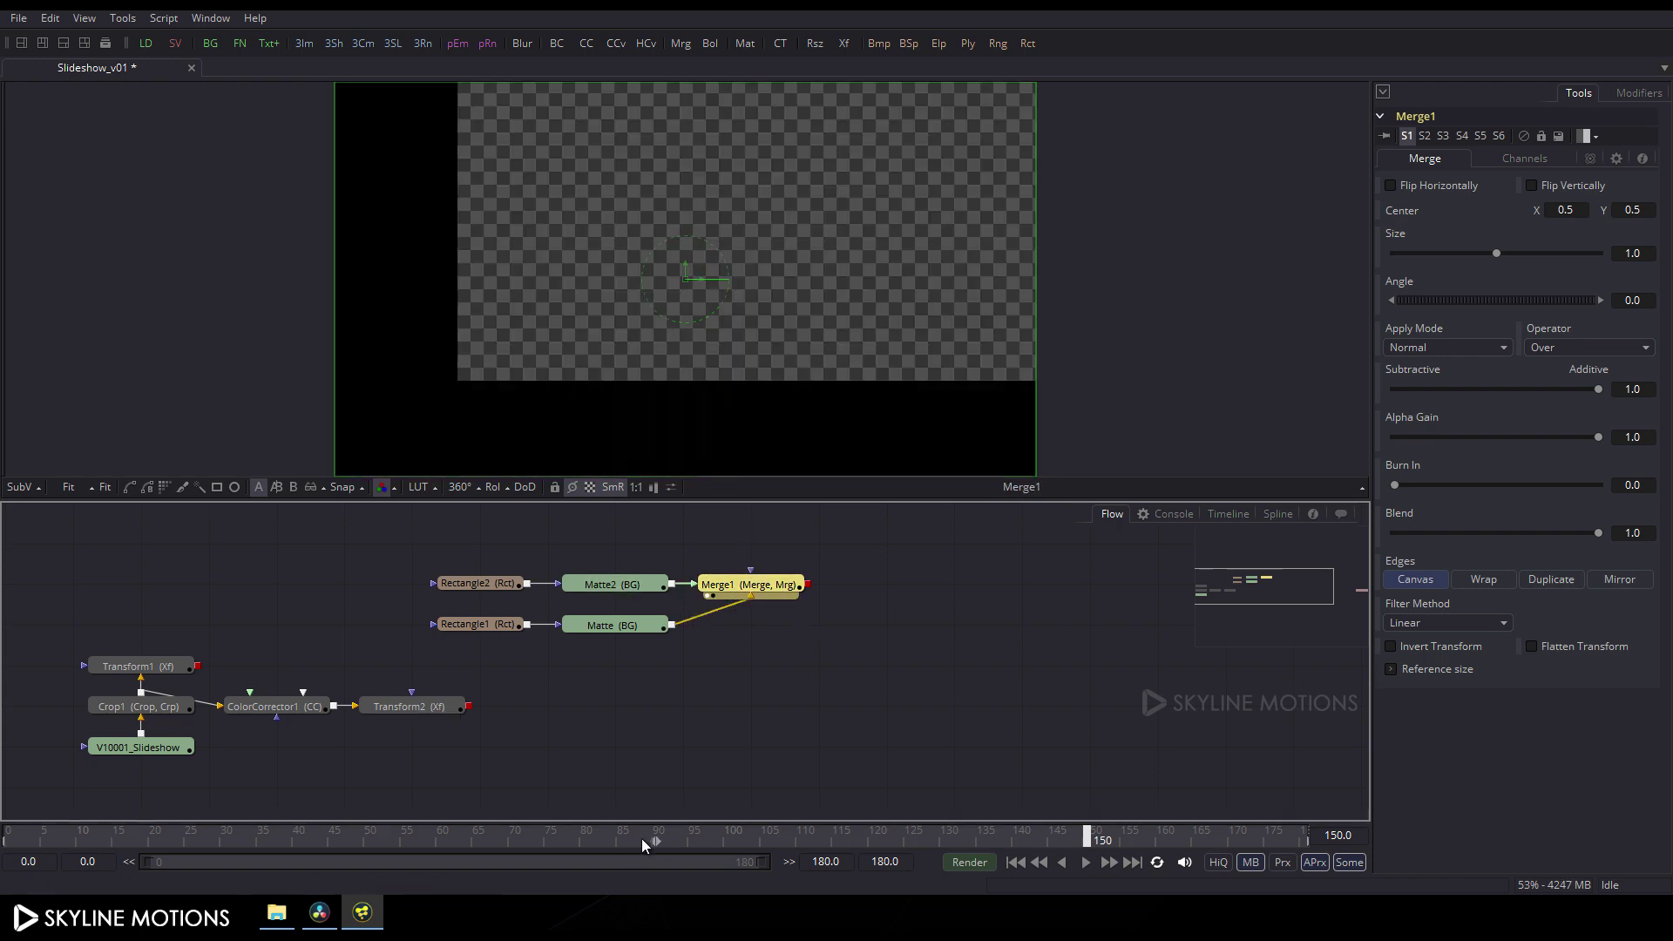
pyautogui.moveTo(641, 838); pyautogui.dragTo(1164, 877)
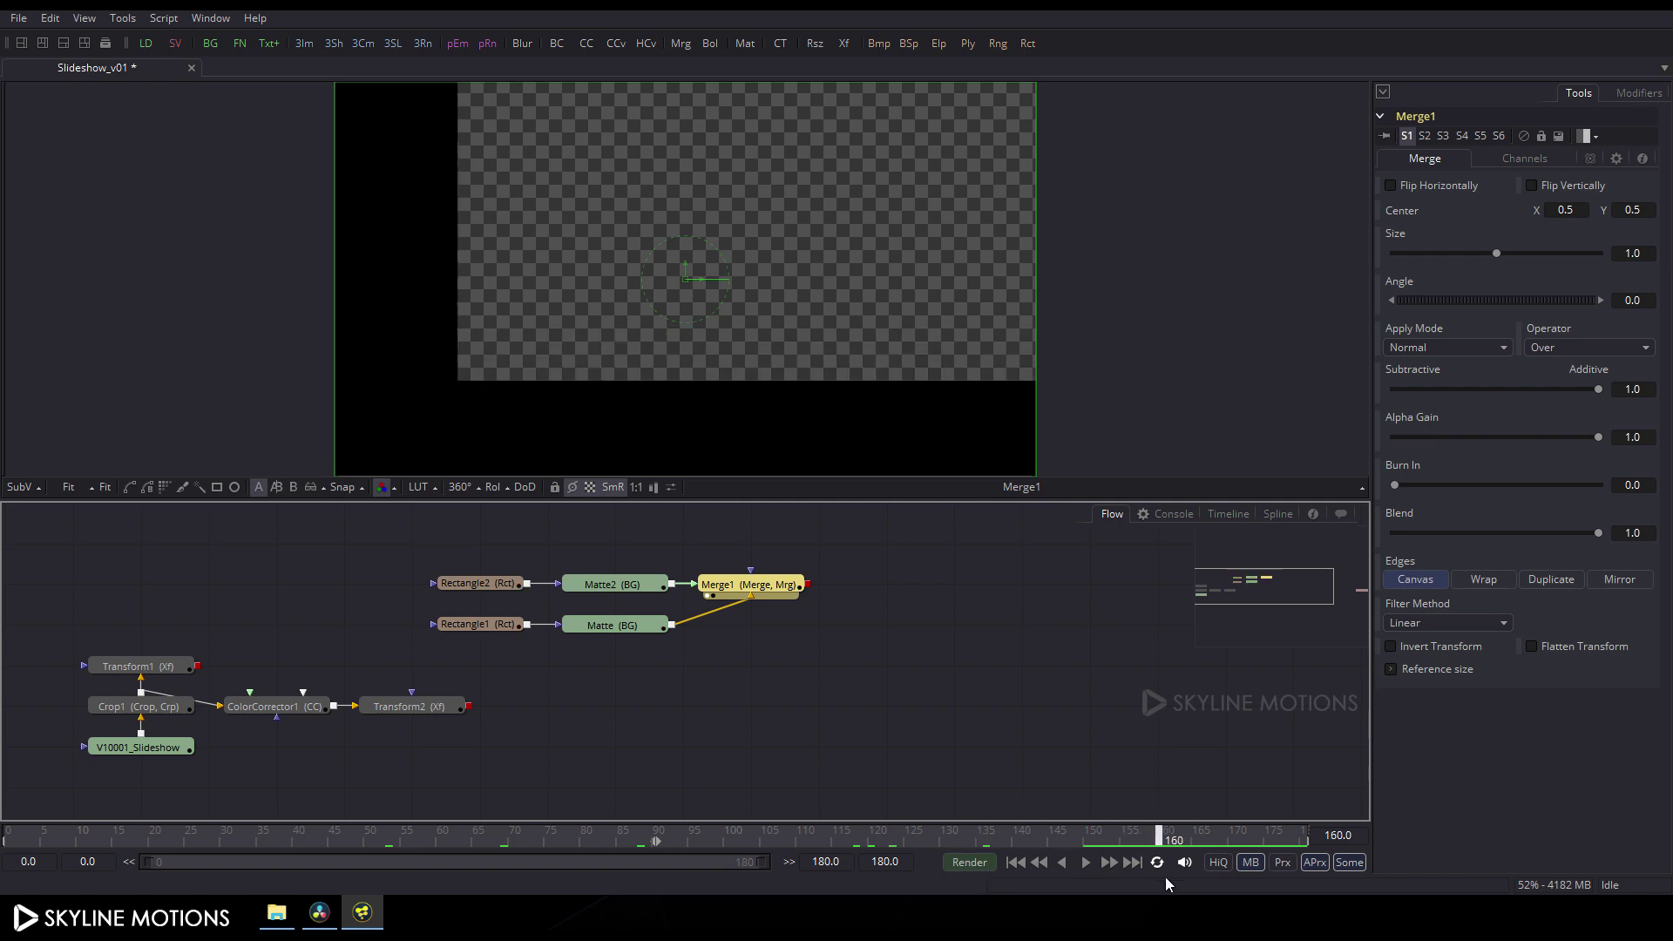
# Raise Rectangle2's center at frame 150 to about Y -0.235 and fit the image back in the viewer
pyautogui.click(479, 582)
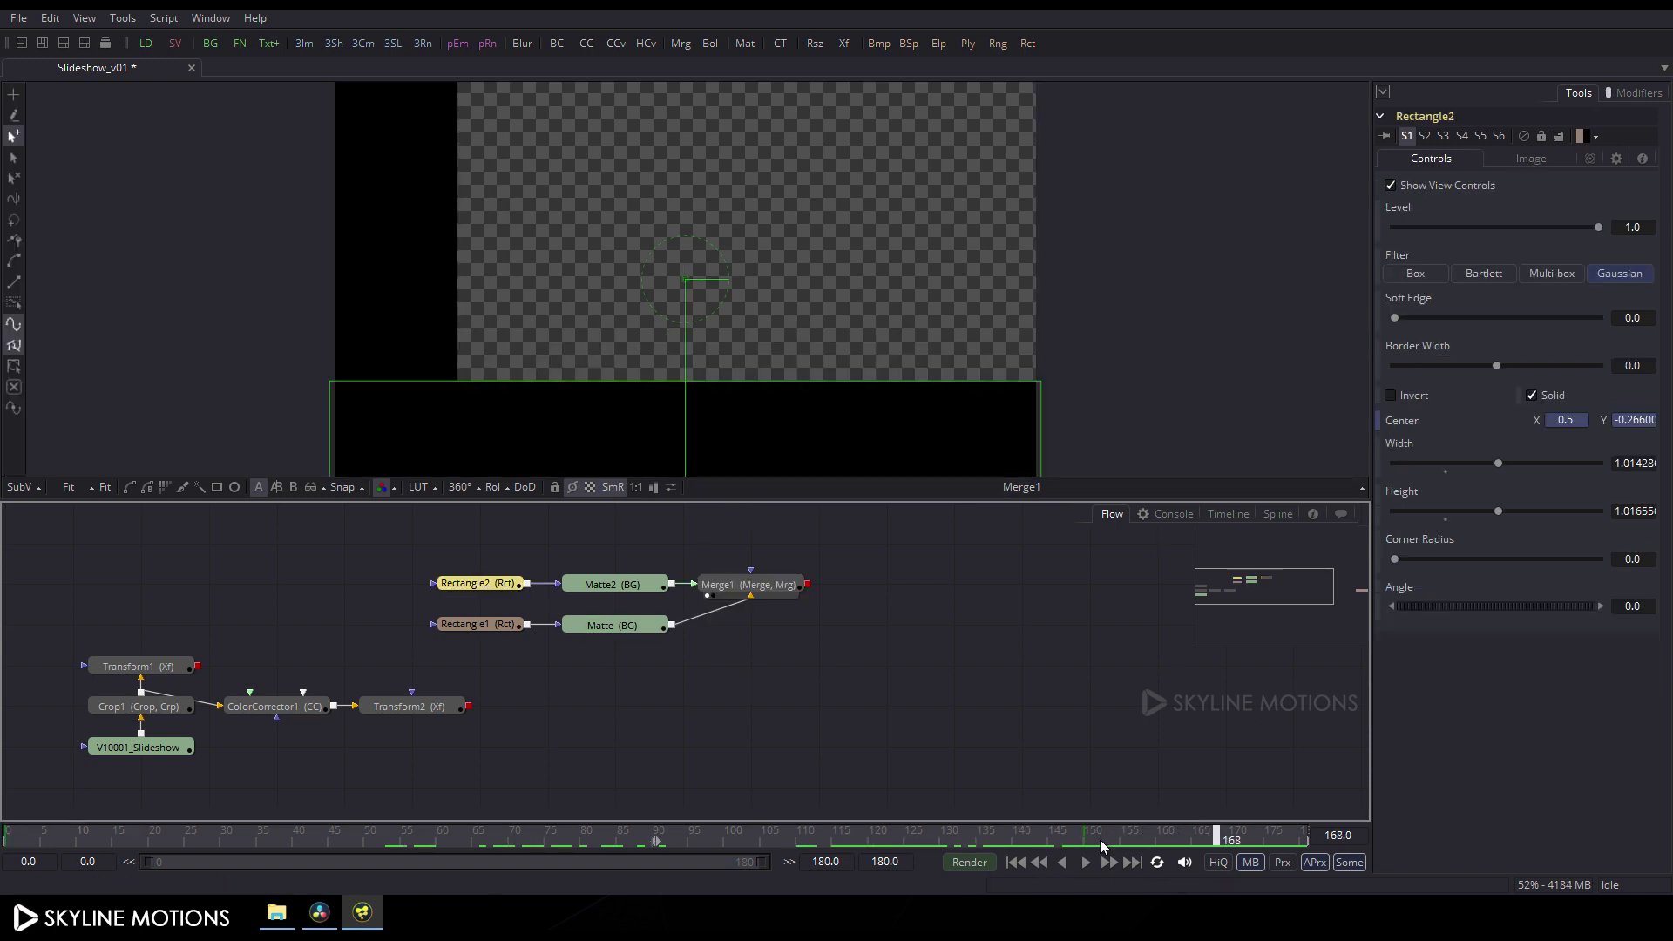
pyautogui.click(1088, 847)
pyautogui.scroll(-4, 907, 286)
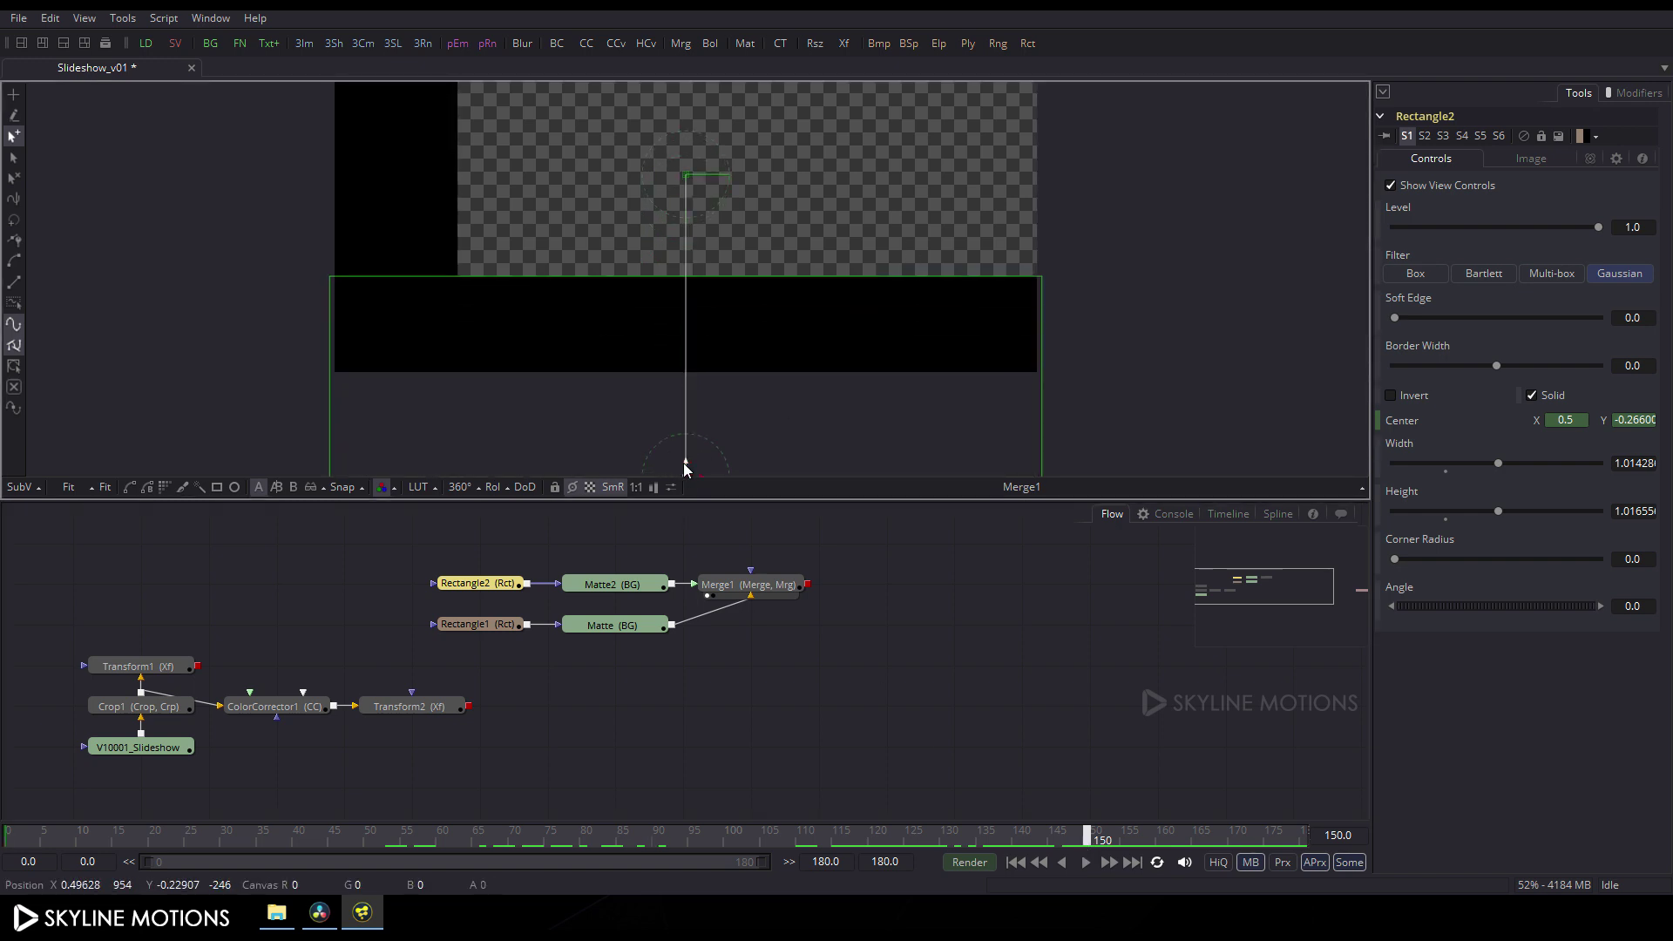
pyautogui.moveTo(684, 463); pyautogui.dragTo(683, 451)
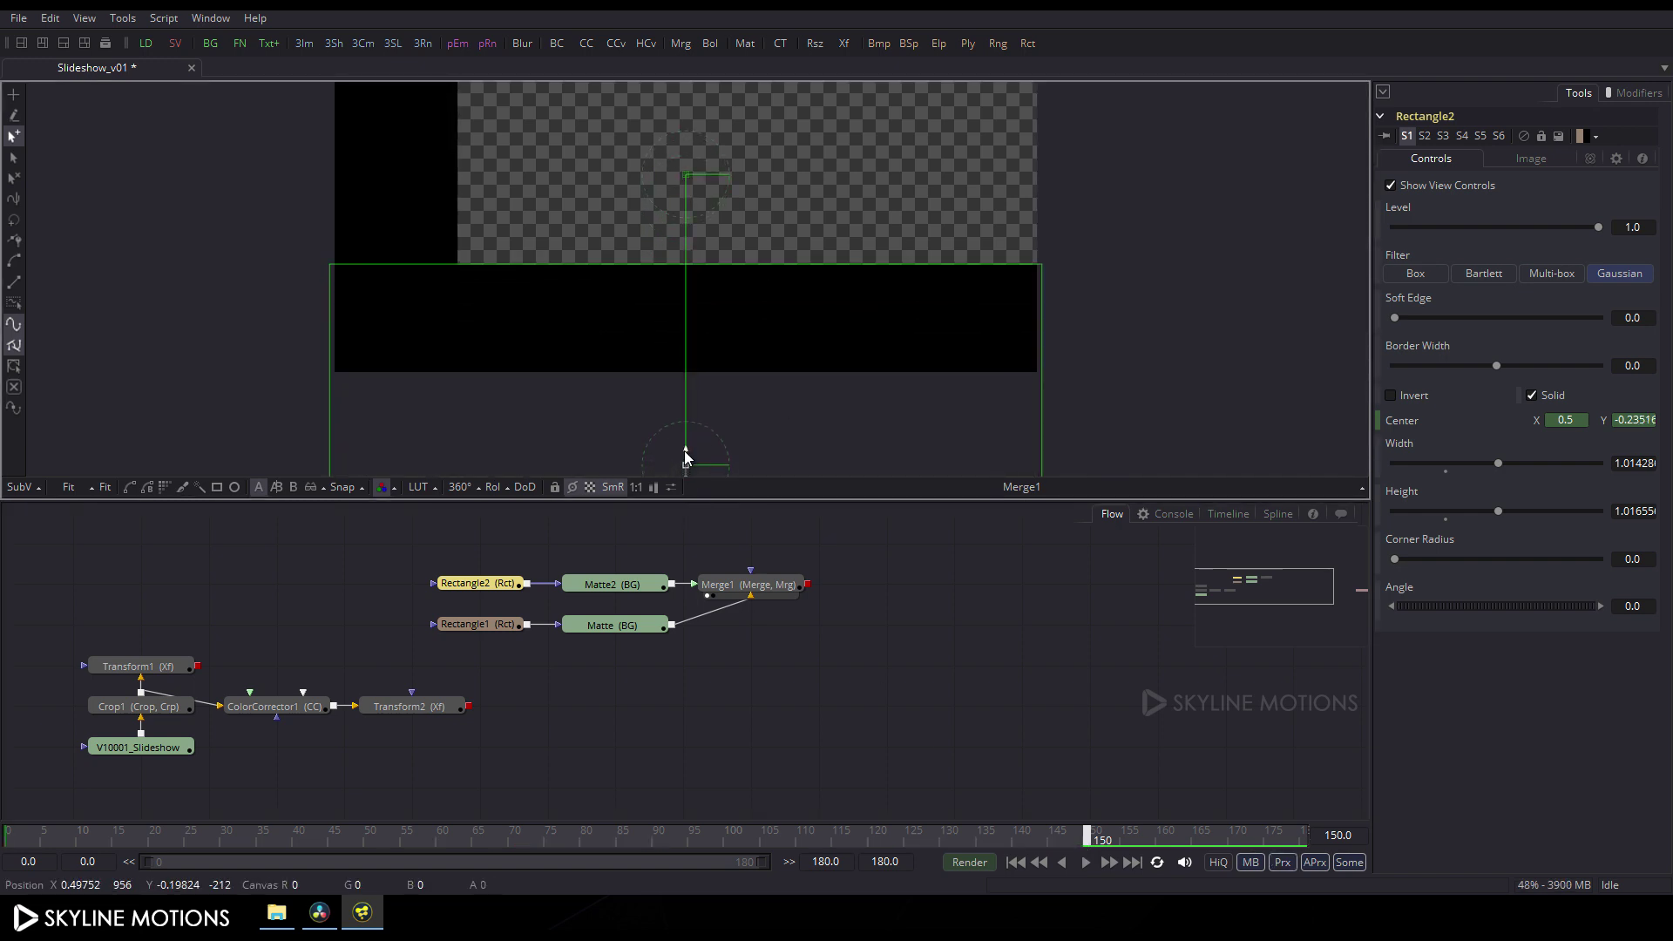
pyautogui.click(883, 630)
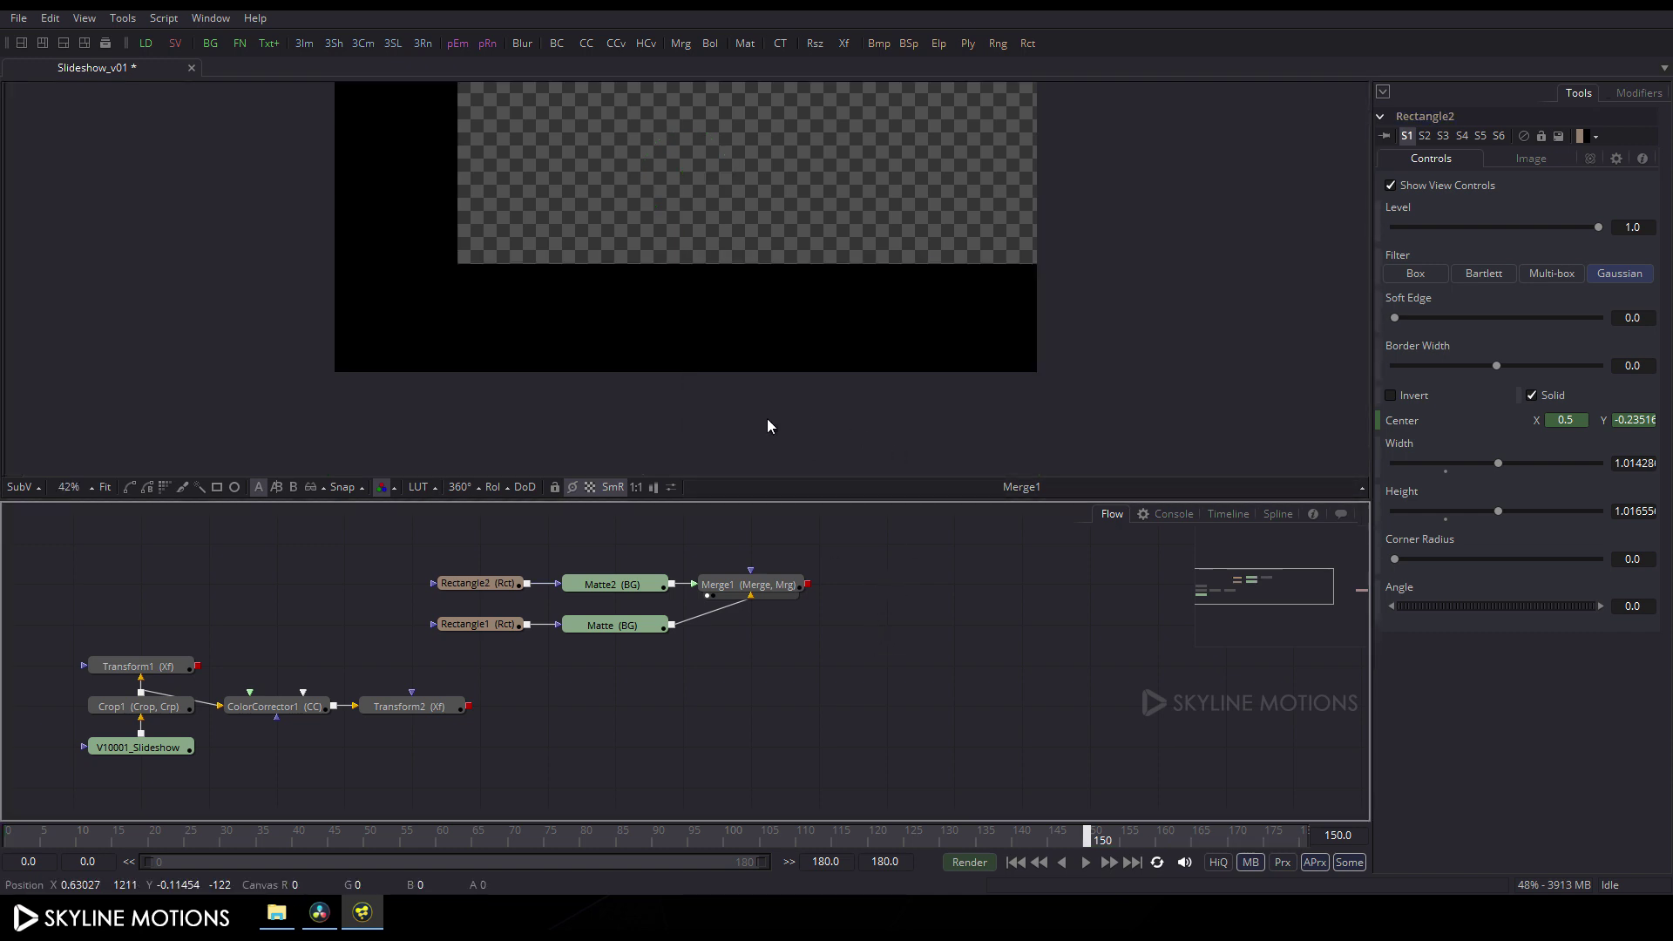
pyautogui.click(106, 488)
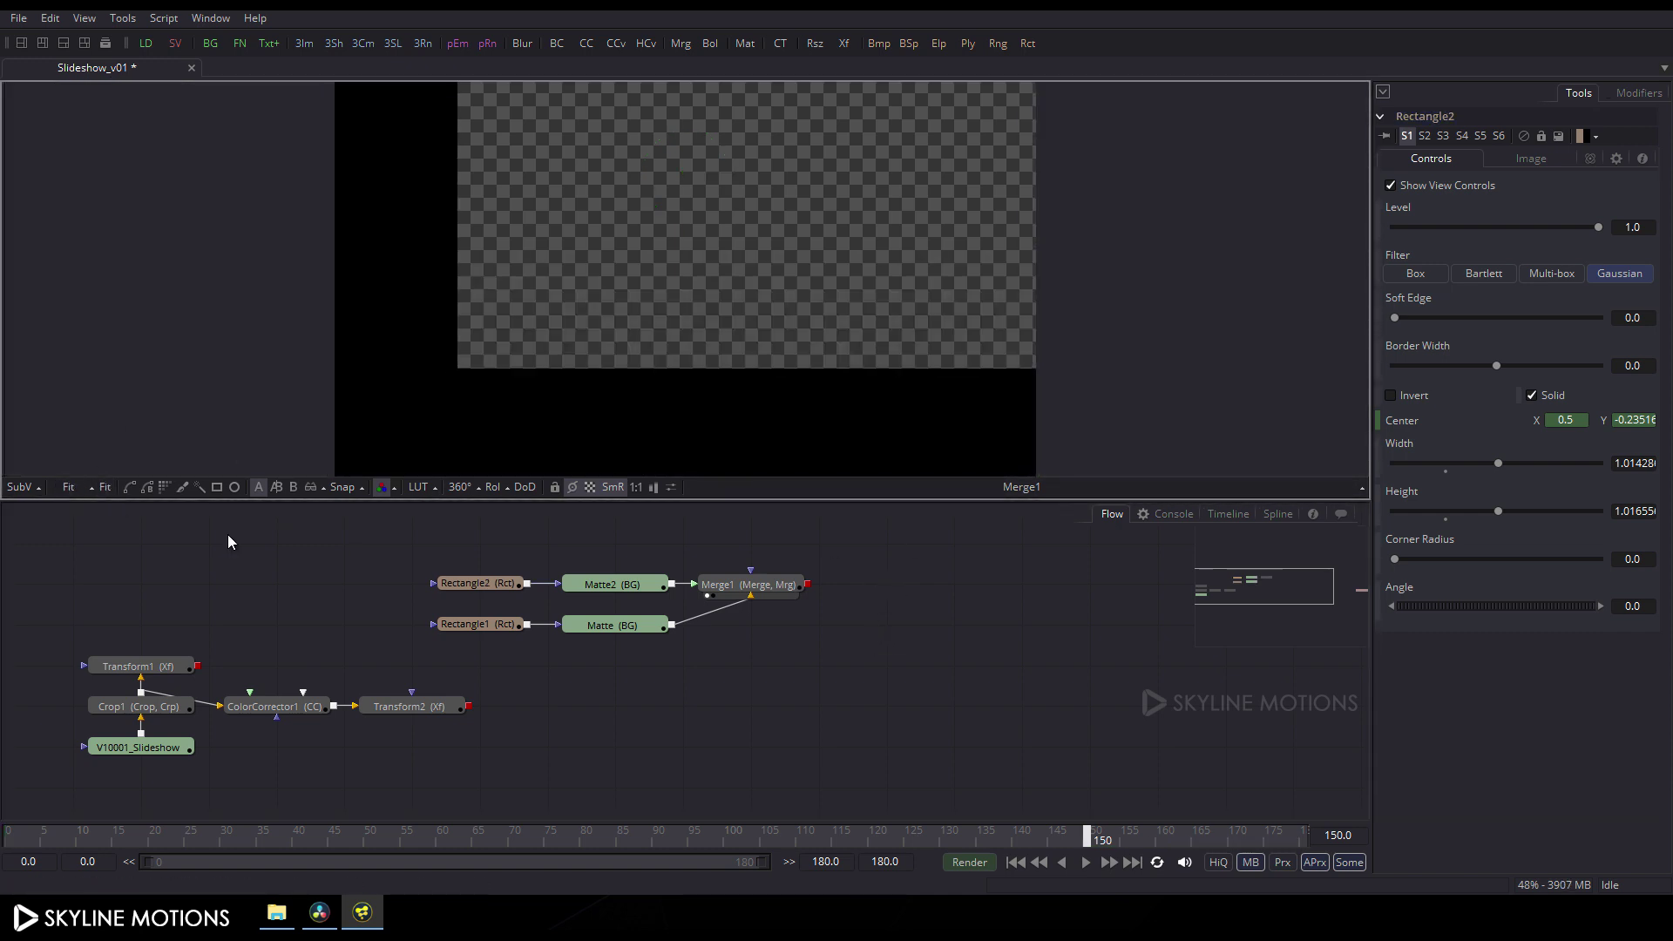
# Smooth Rectangle2's center displacement curve in the Spline editor and extend the frame 150 keyframe's handle back to frame 0
pyautogui.click(1276, 514)
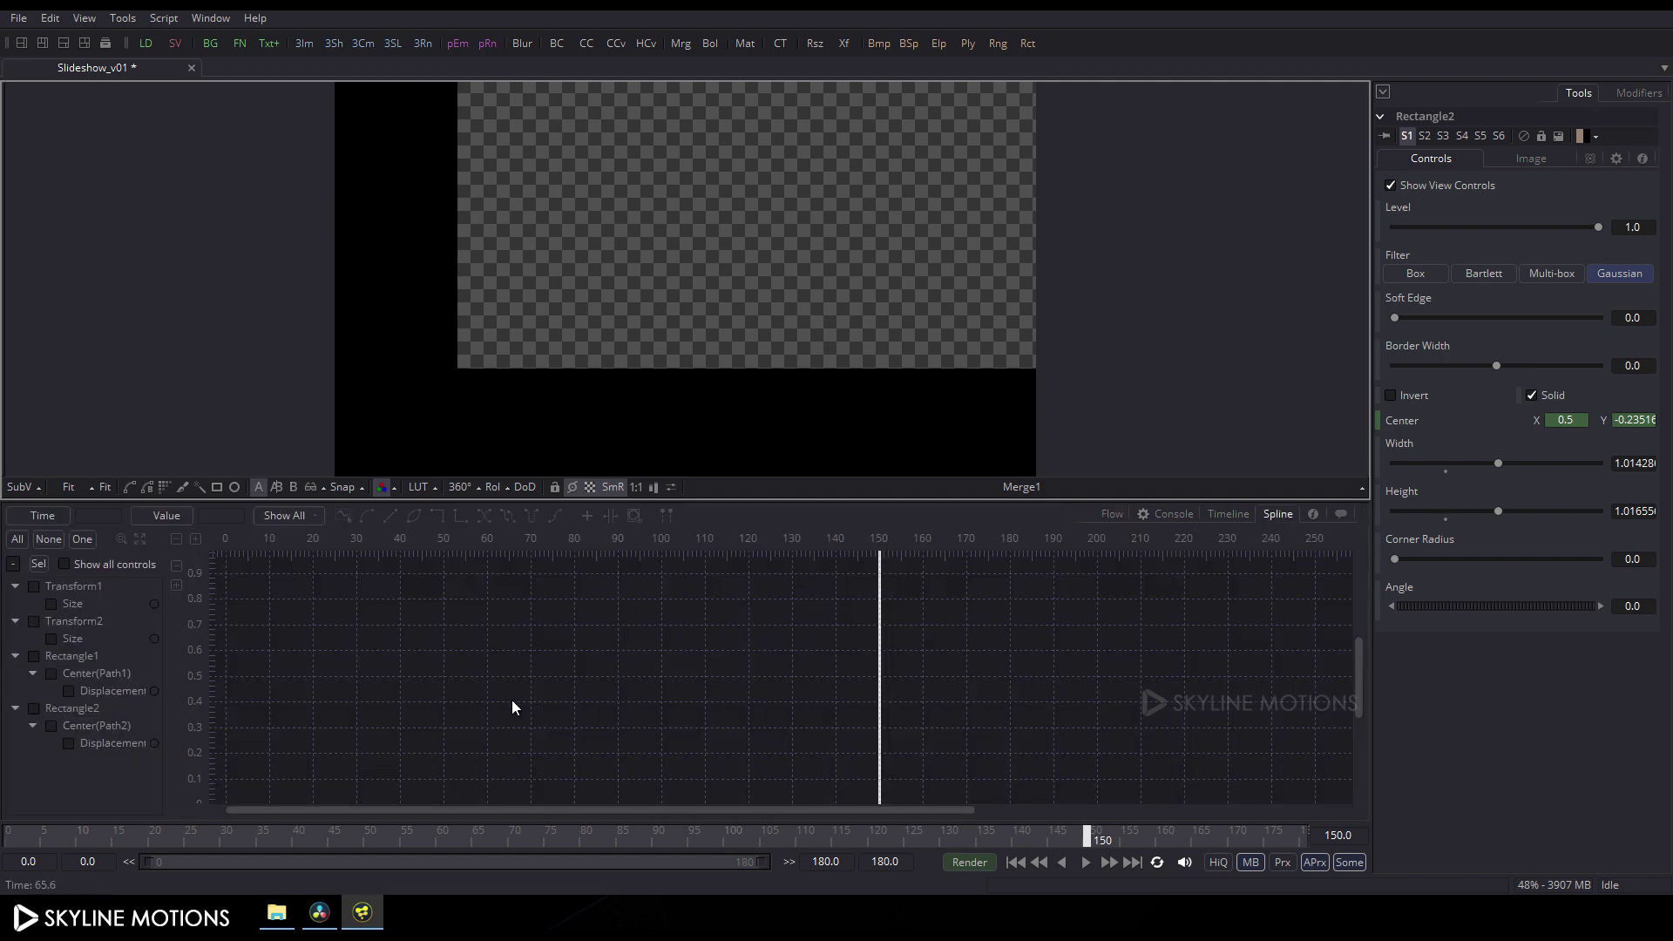
pyautogui.press('F4')
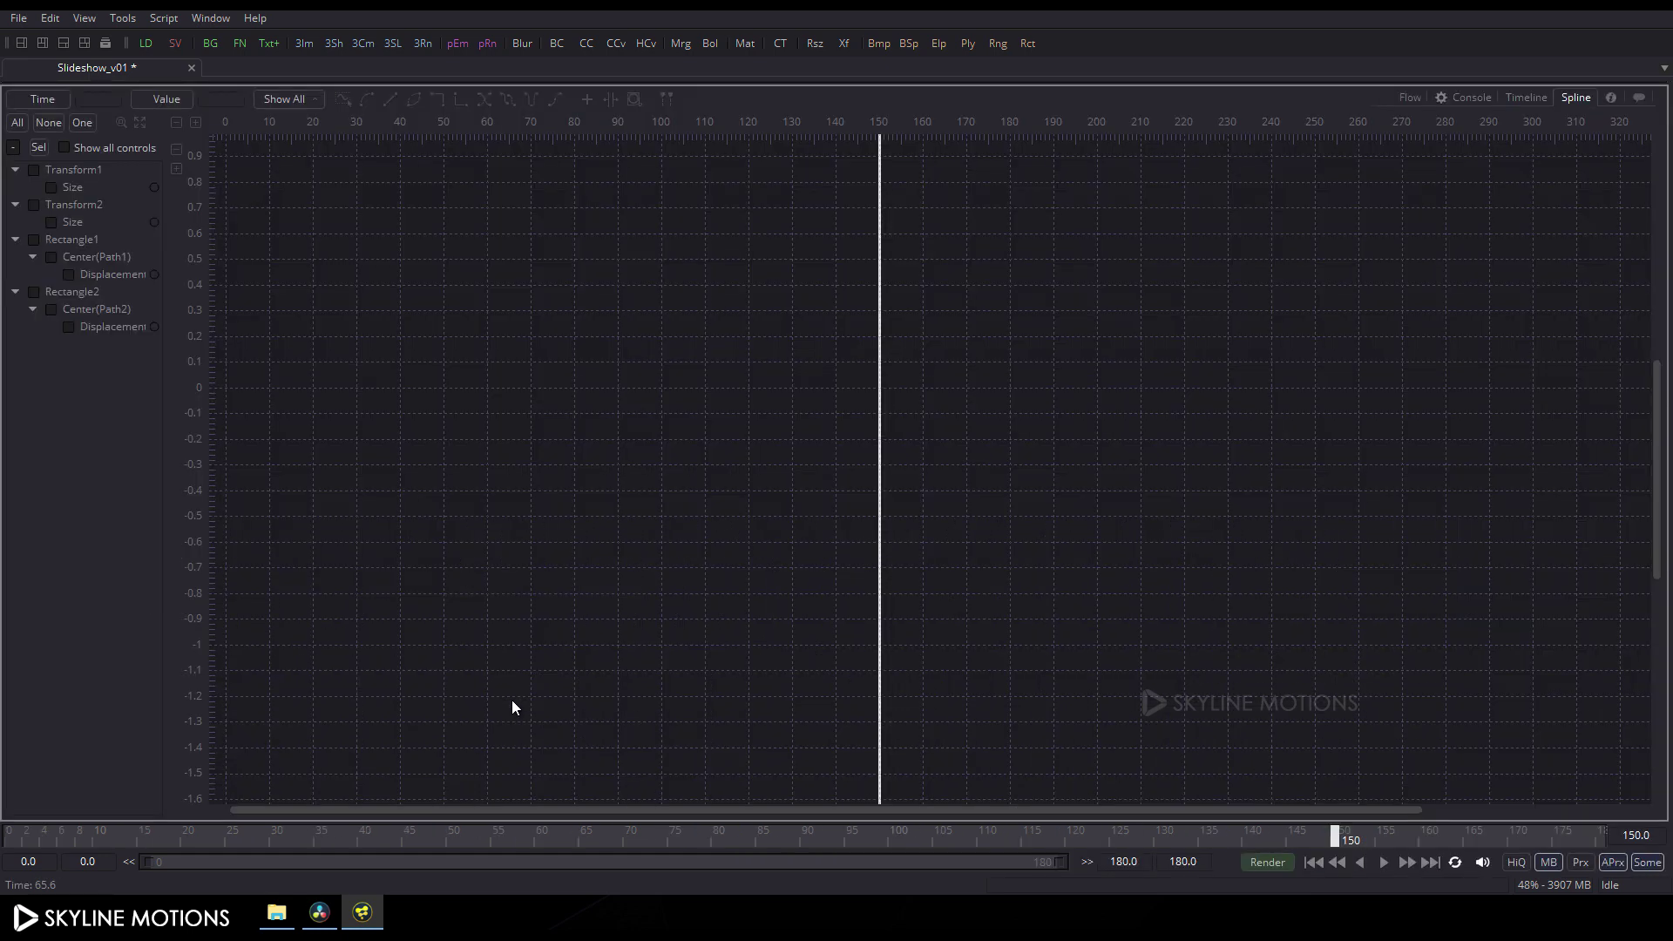
pyautogui.click(84, 125)
pyautogui.click(110, 184)
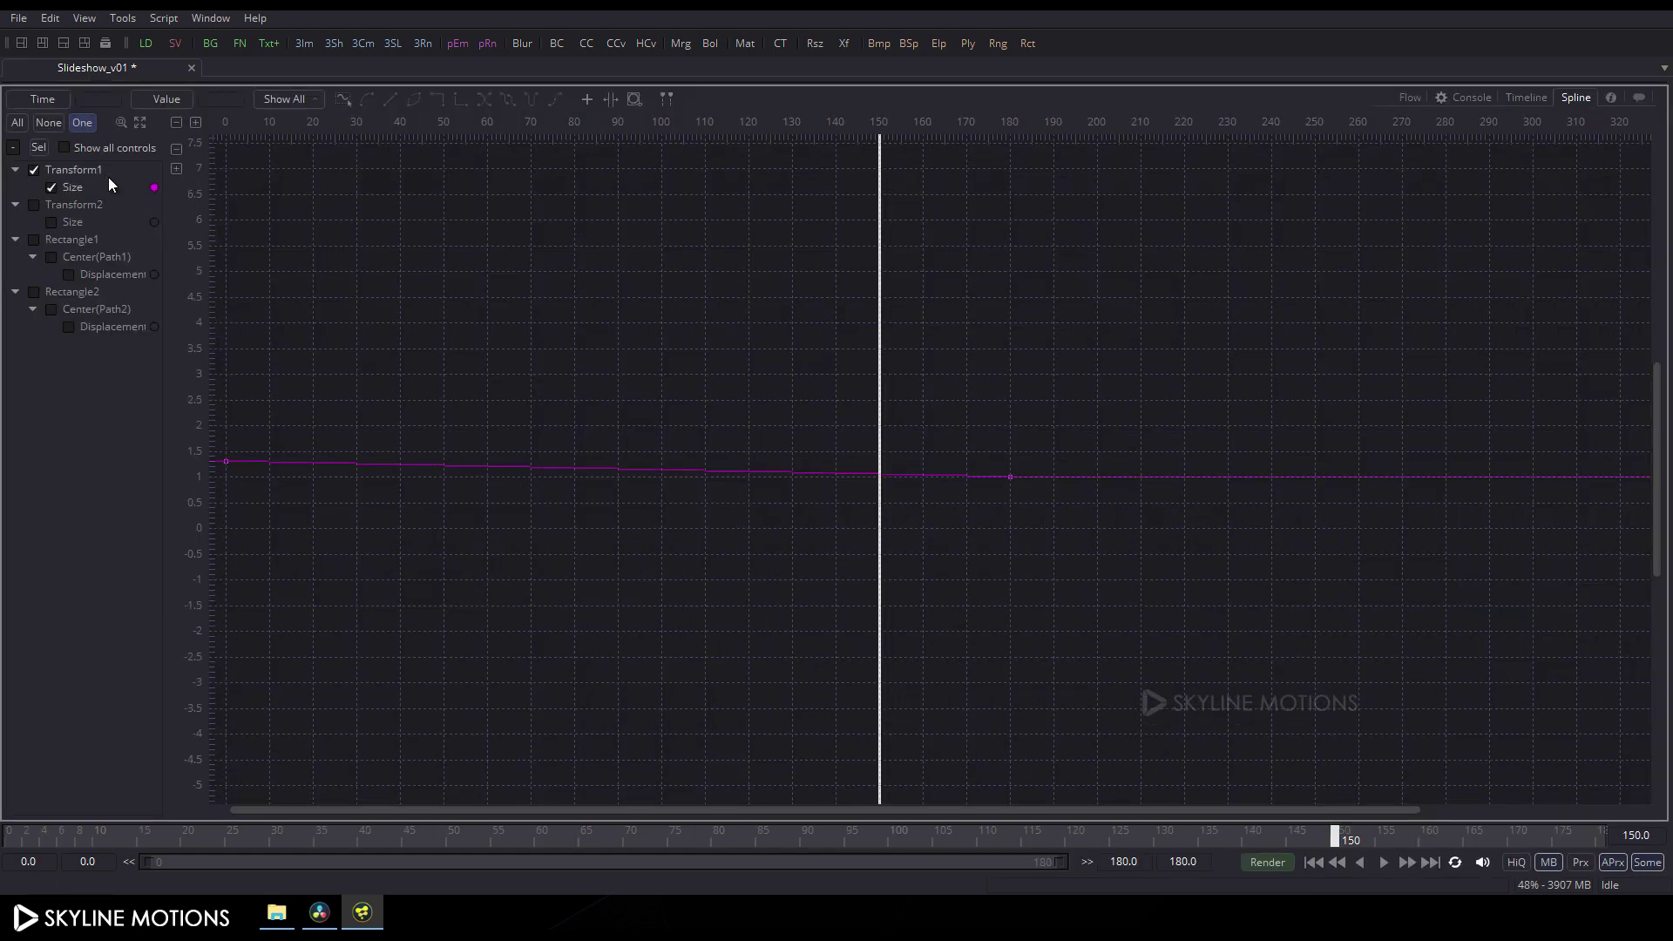
pyautogui.click(34, 293)
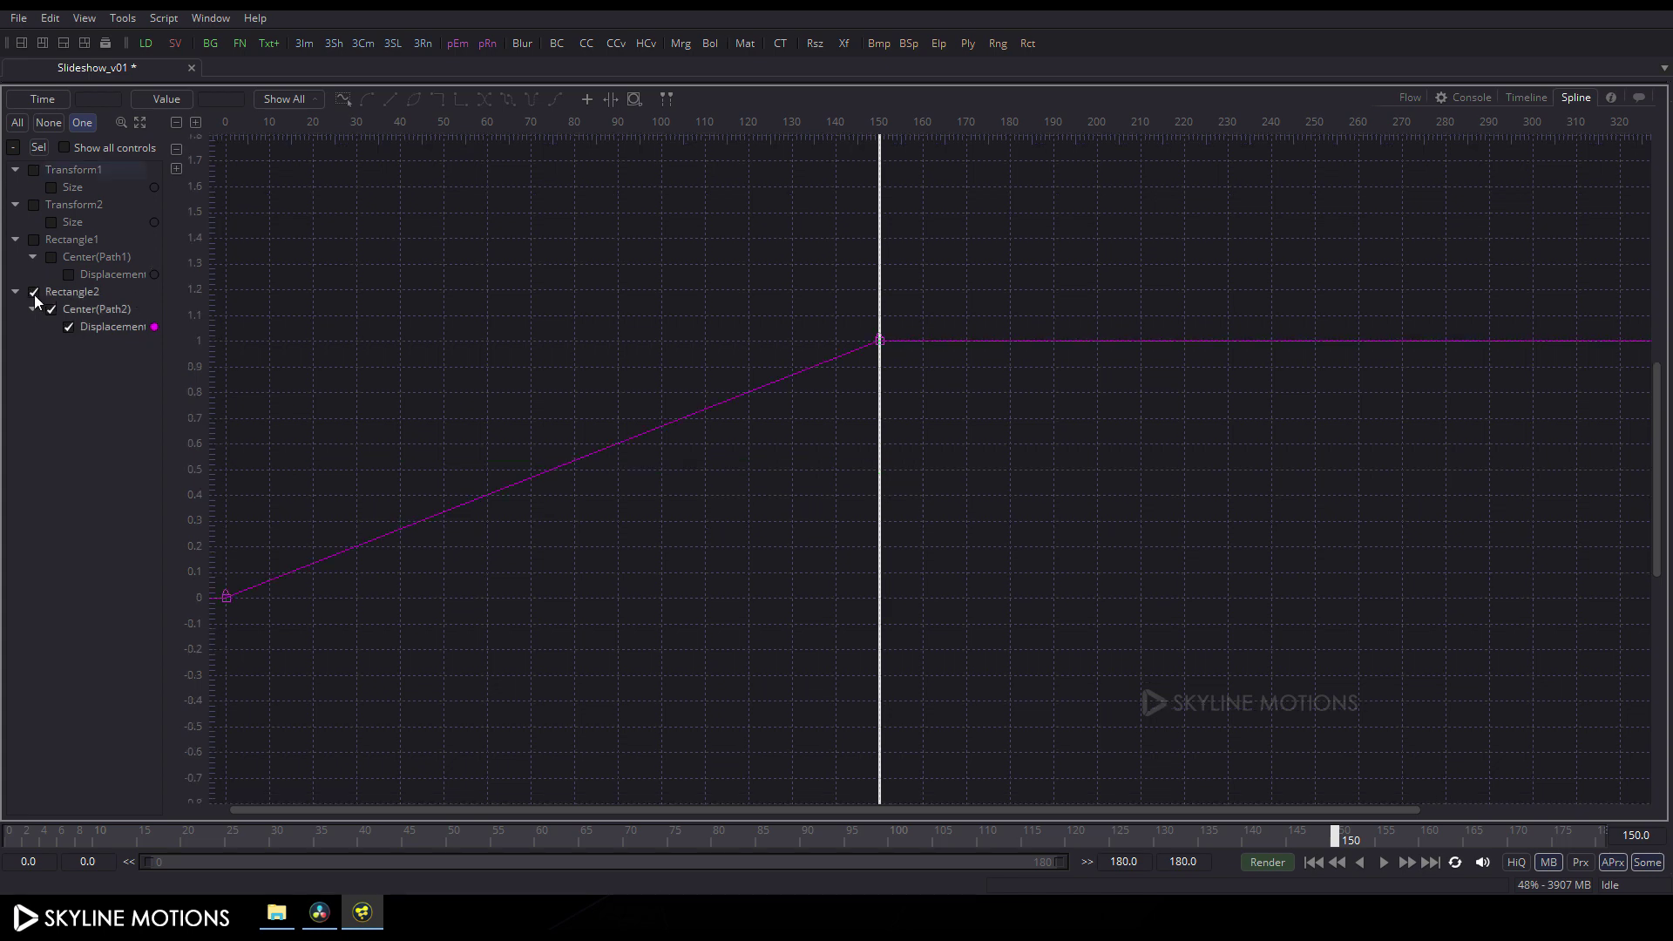
pyautogui.click(143, 124)
pyautogui.moveTo(1564, 168); pyautogui.dragTo(302, 761)
pyautogui.hotkey('shift', 's')
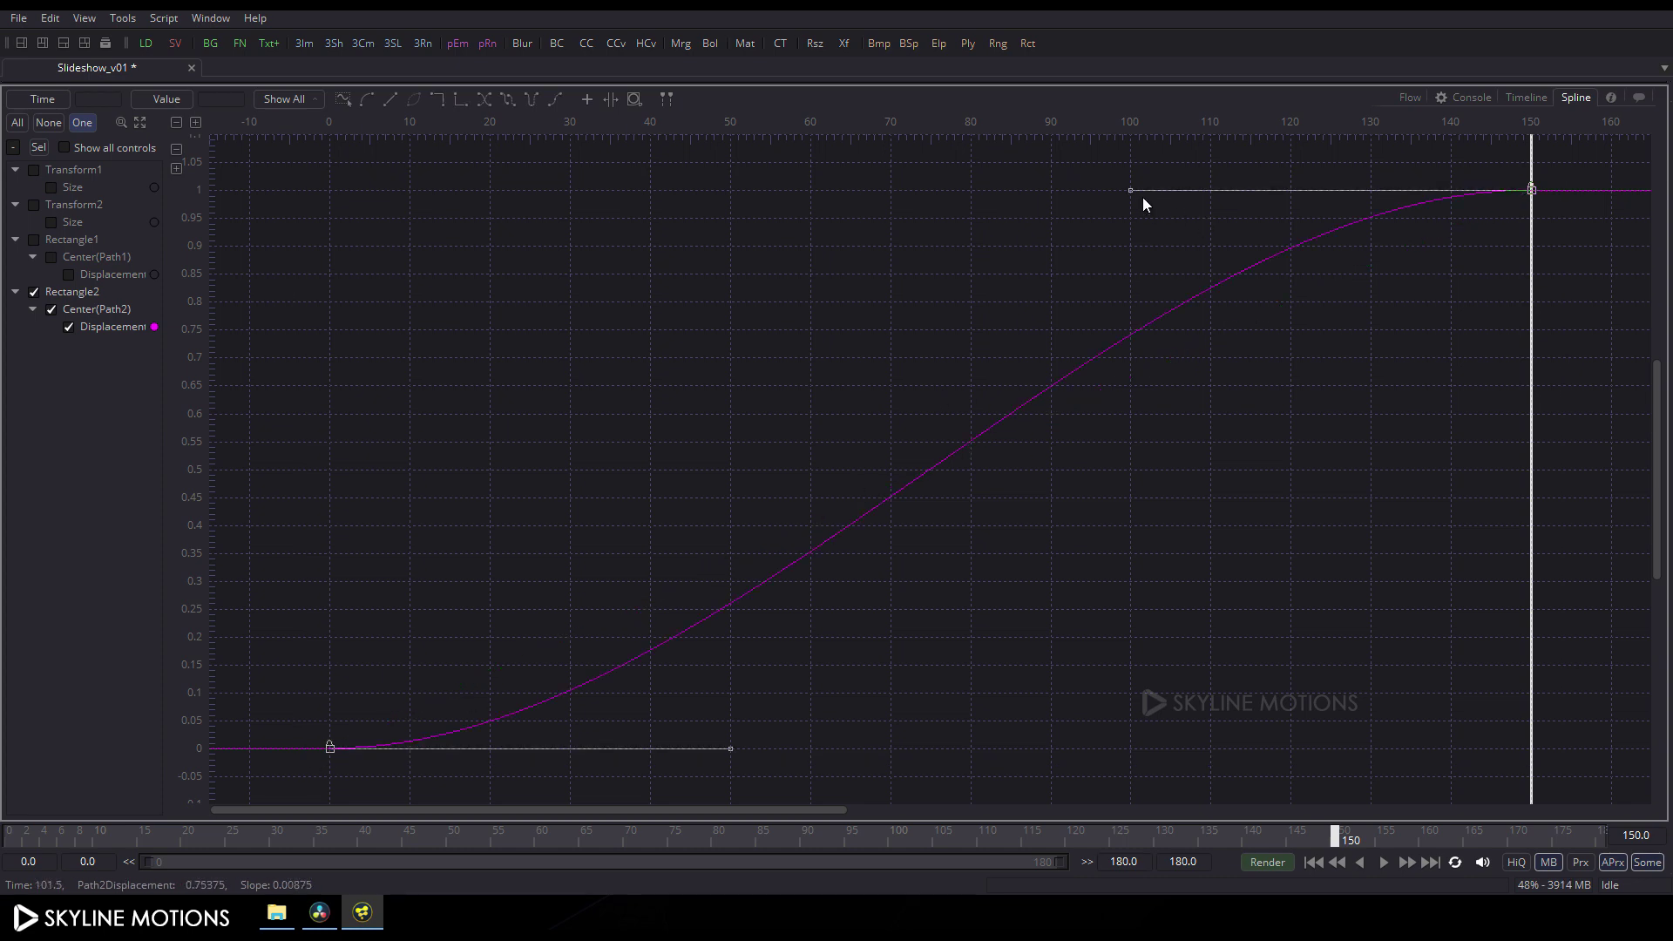
pyautogui.moveTo(1132, 190); pyautogui.dragTo(328, 195)
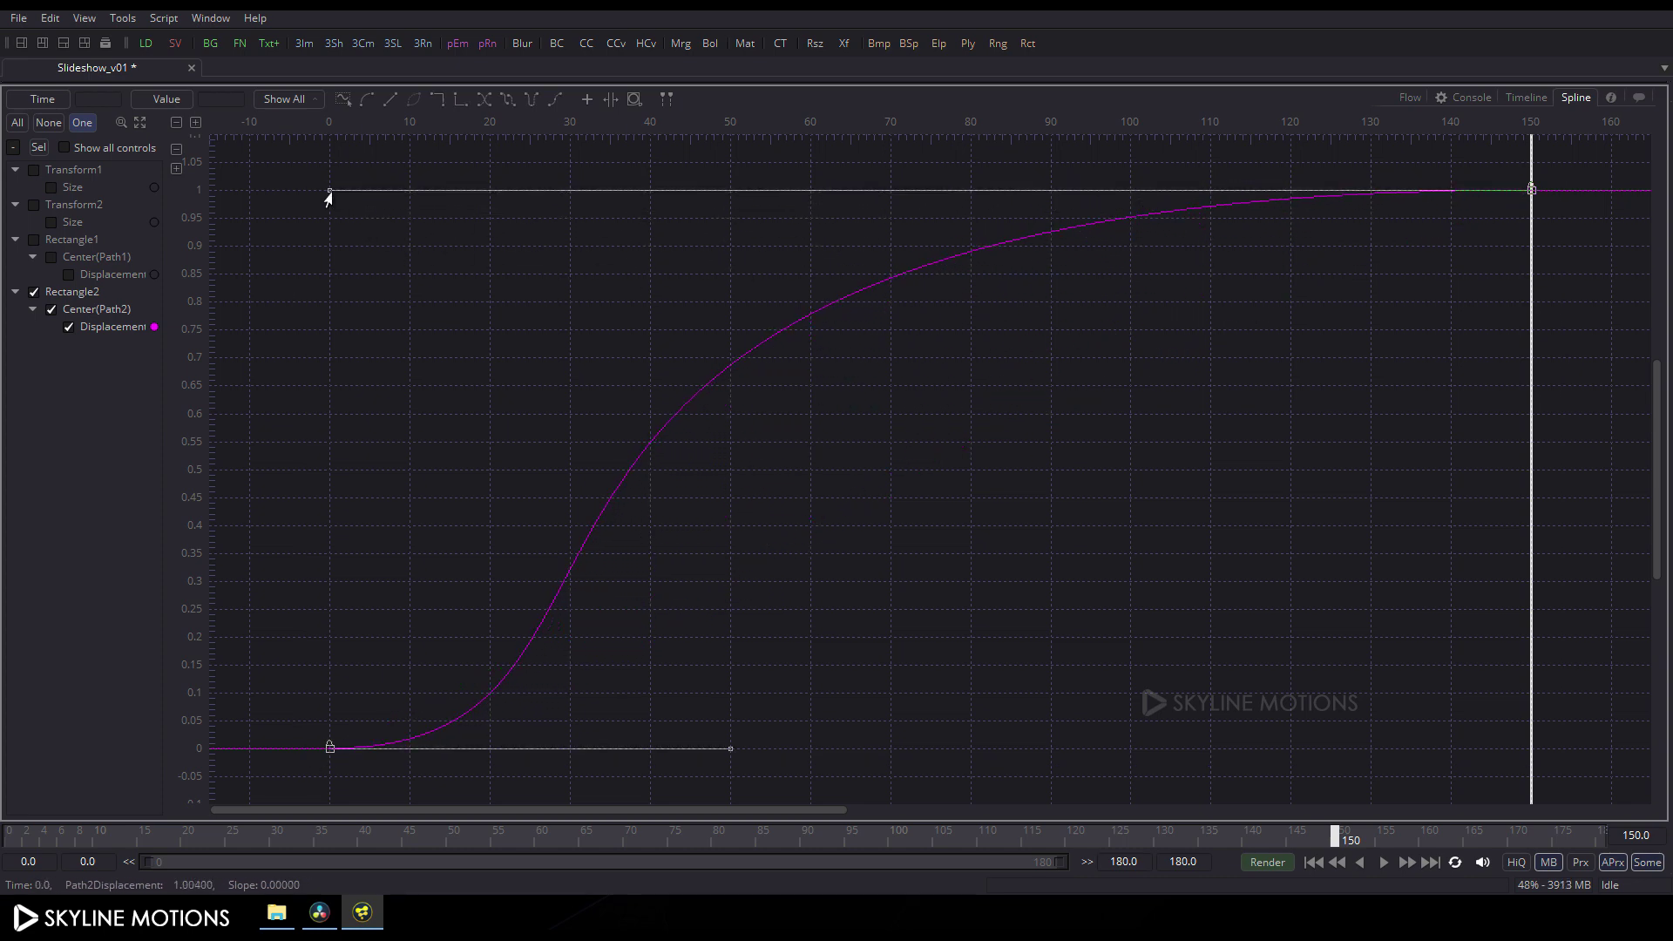
# Smooth Rectangle1's center displacement curve and extend the frame 150 keyframe's handle back to frame 0
pyautogui.click(33, 239)
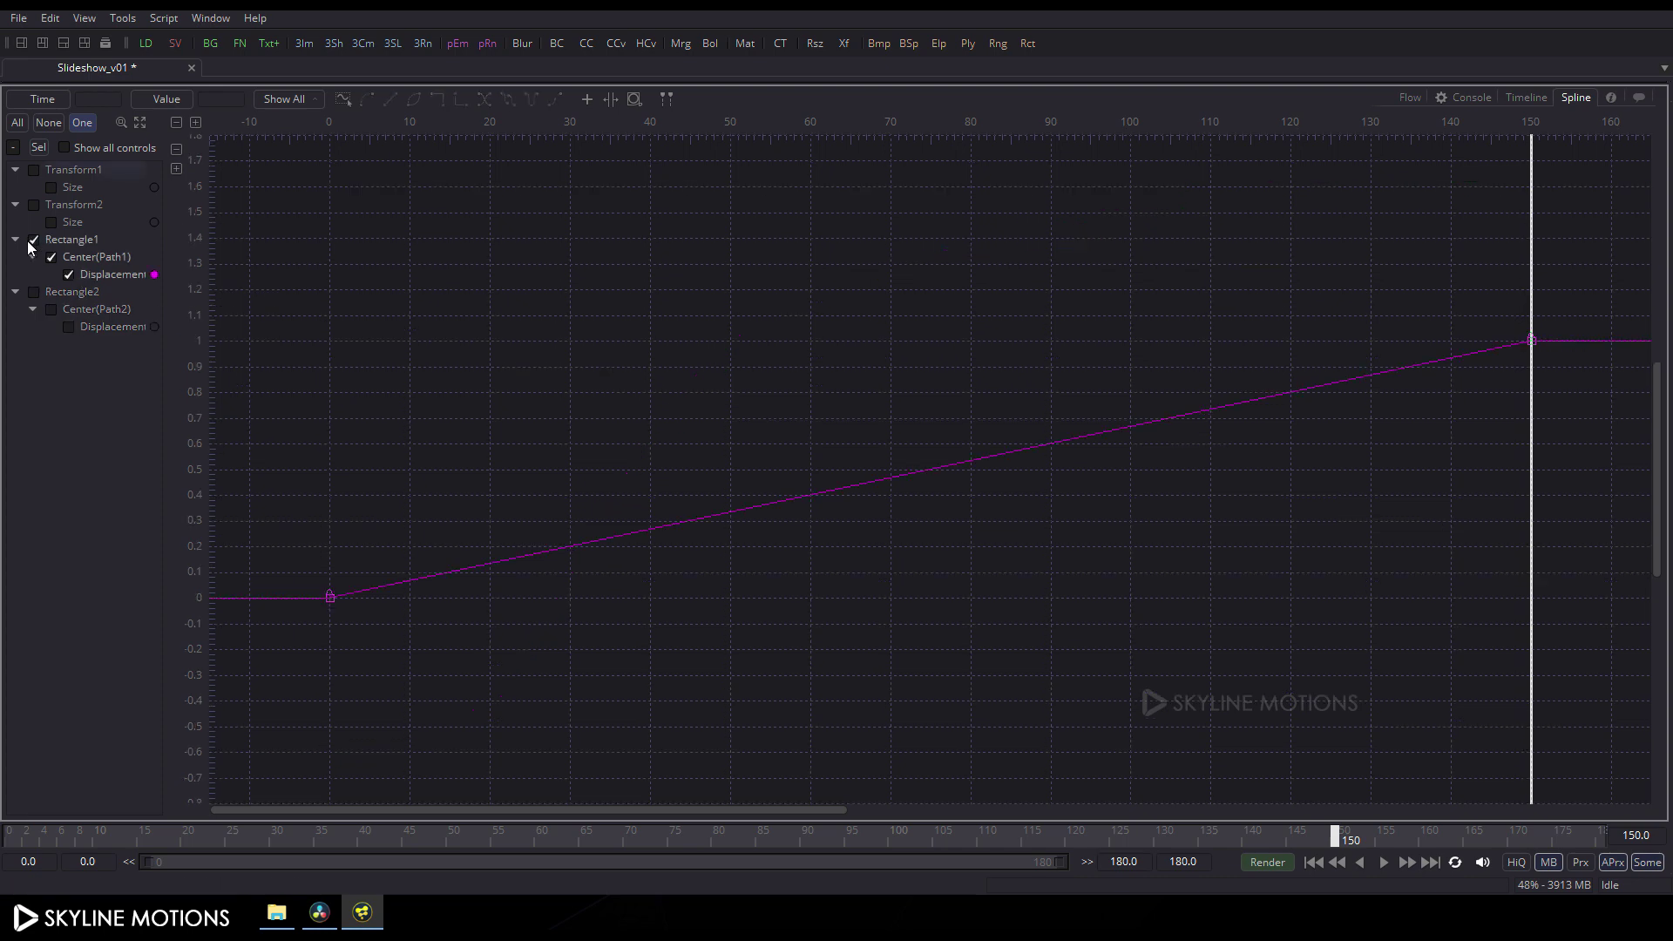
pyautogui.click(140, 124)
pyautogui.moveTo(1564, 168); pyautogui.dragTo(301, 775)
pyautogui.press('s')
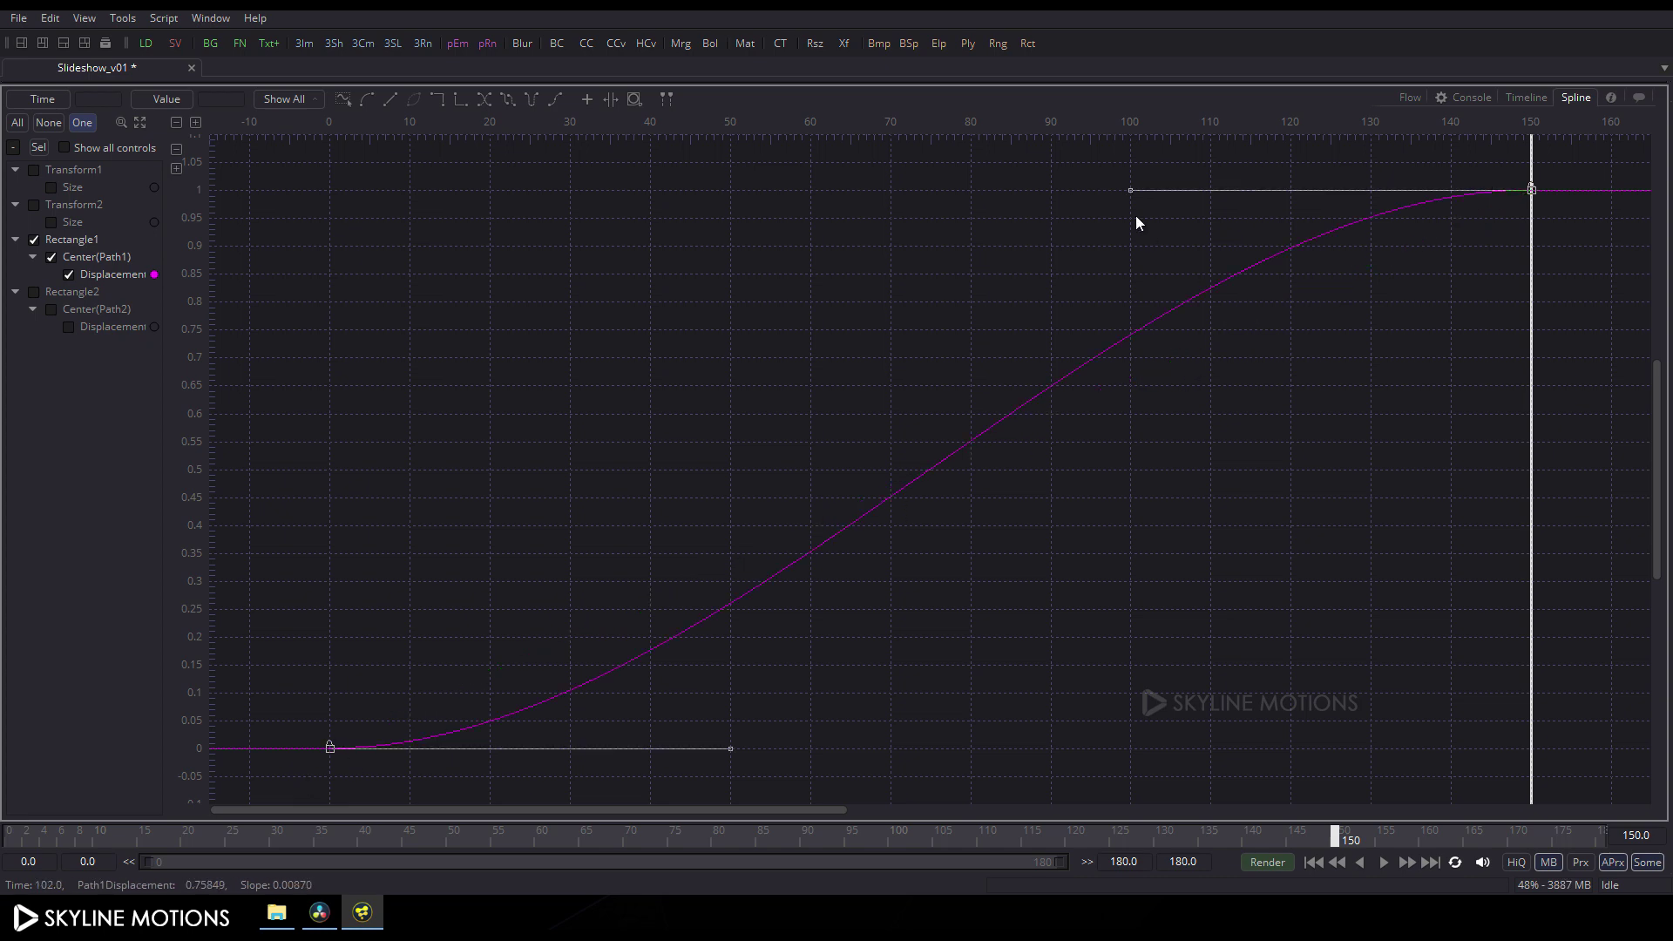
pyautogui.moveTo(1128, 191); pyautogui.dragTo(330, 190)
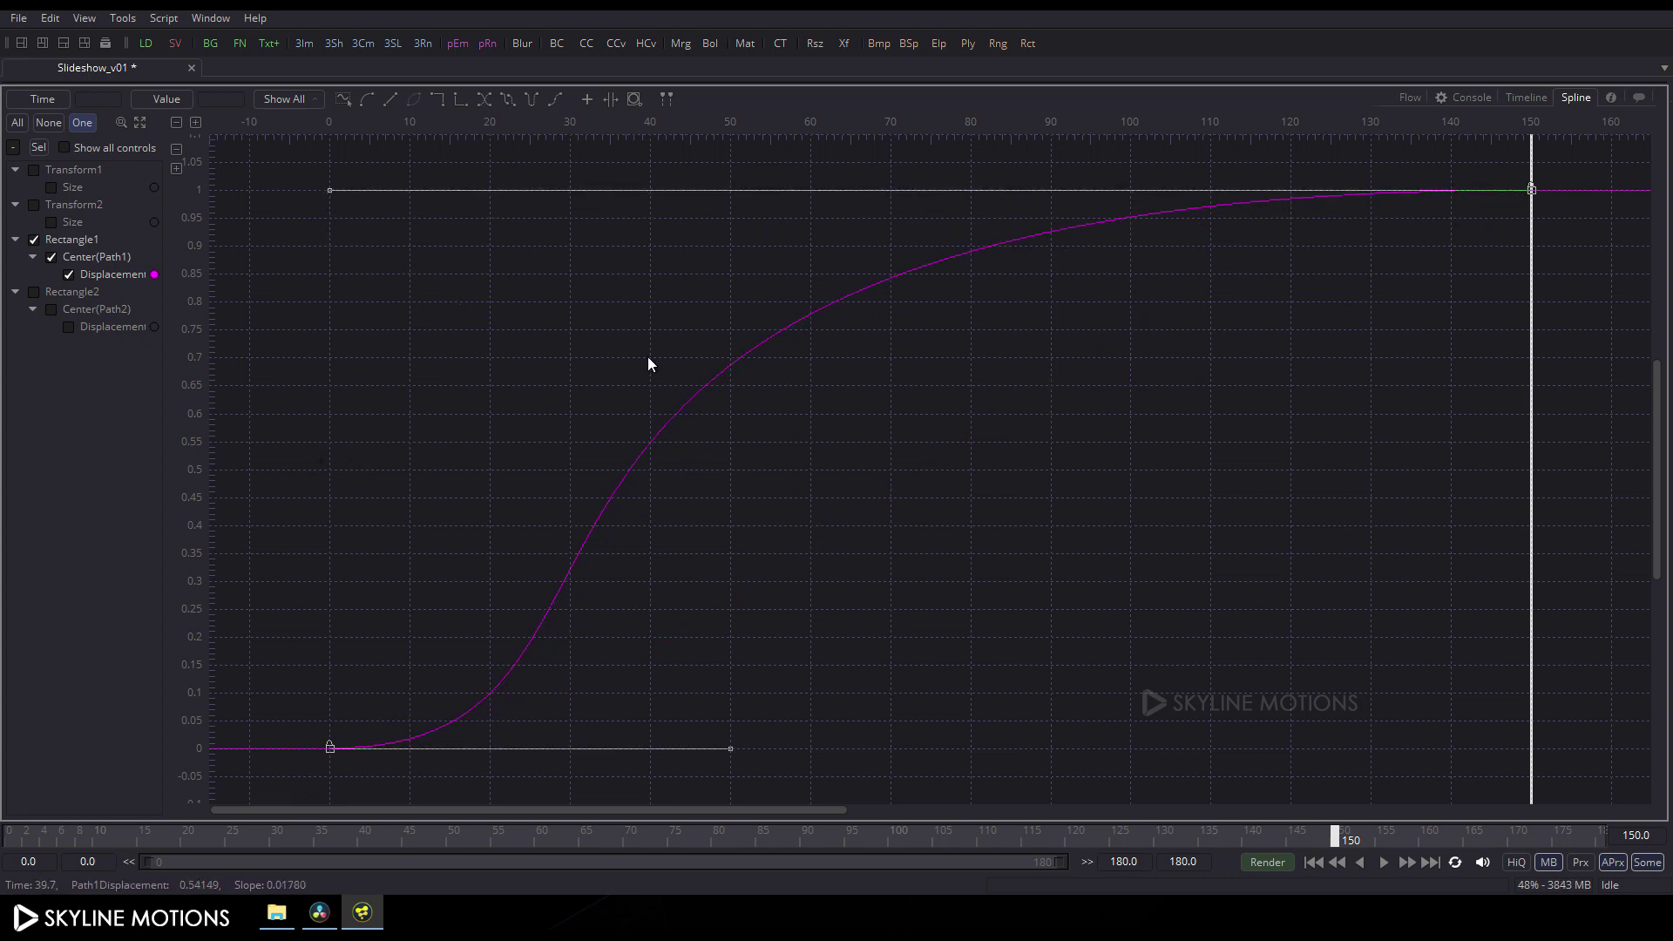
pyautogui.press('F4')
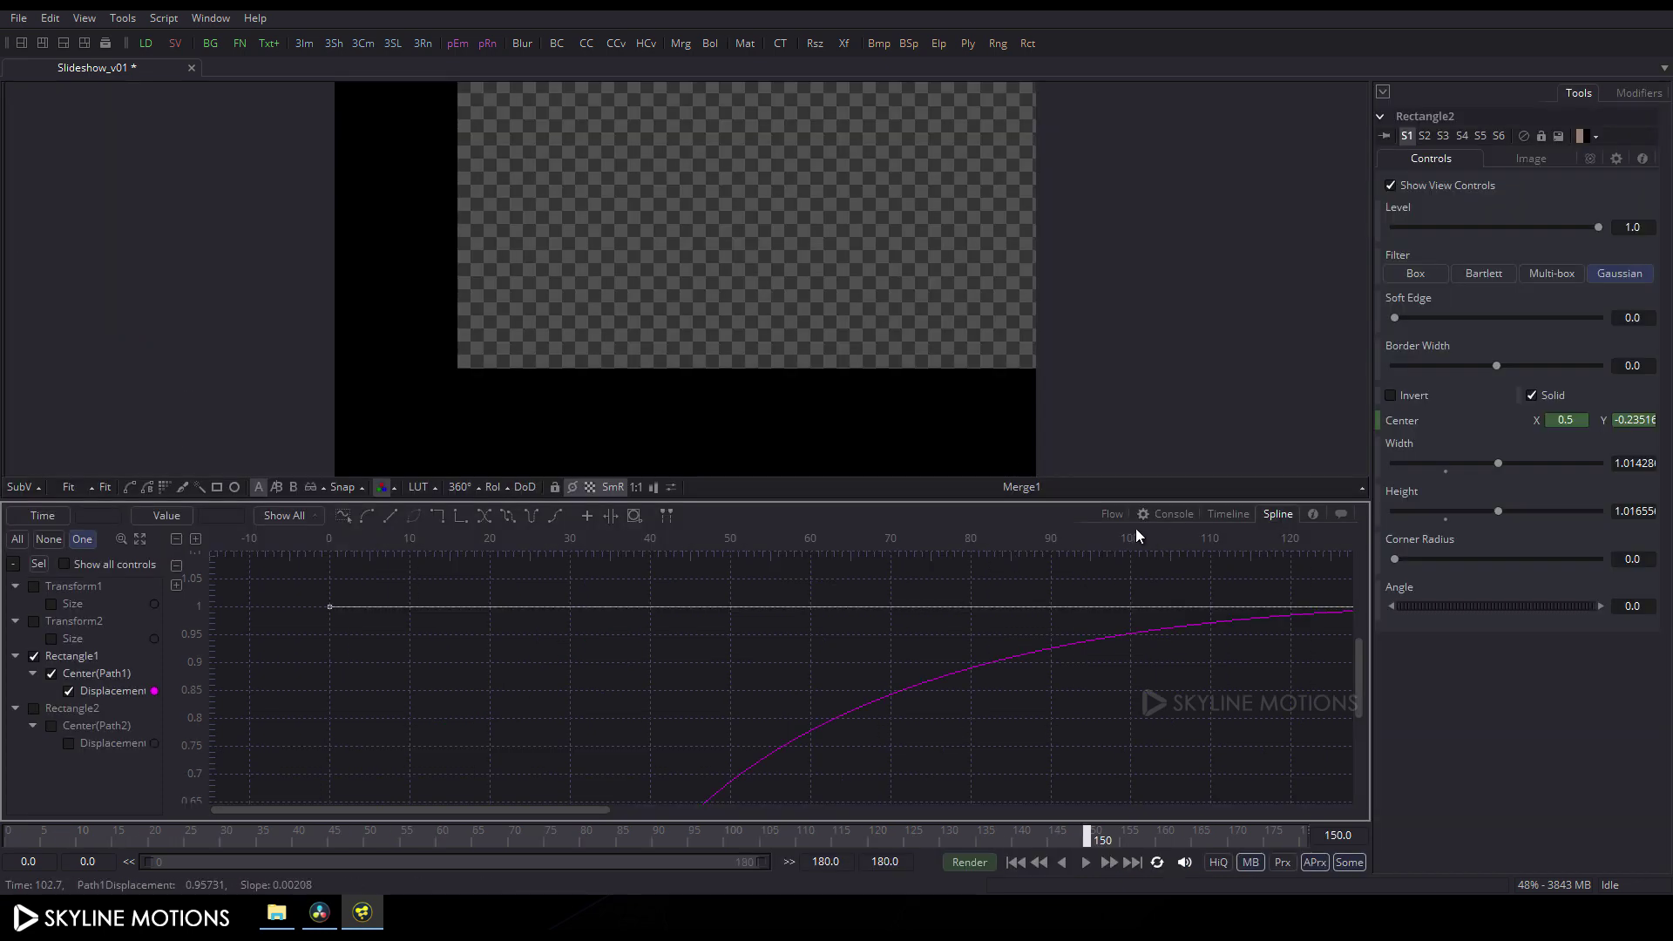
# Return to the node flow and play the merged matte animation from frame 0 to check its easing
pyautogui.click(1108, 514)
pyautogui.click(1016, 861)
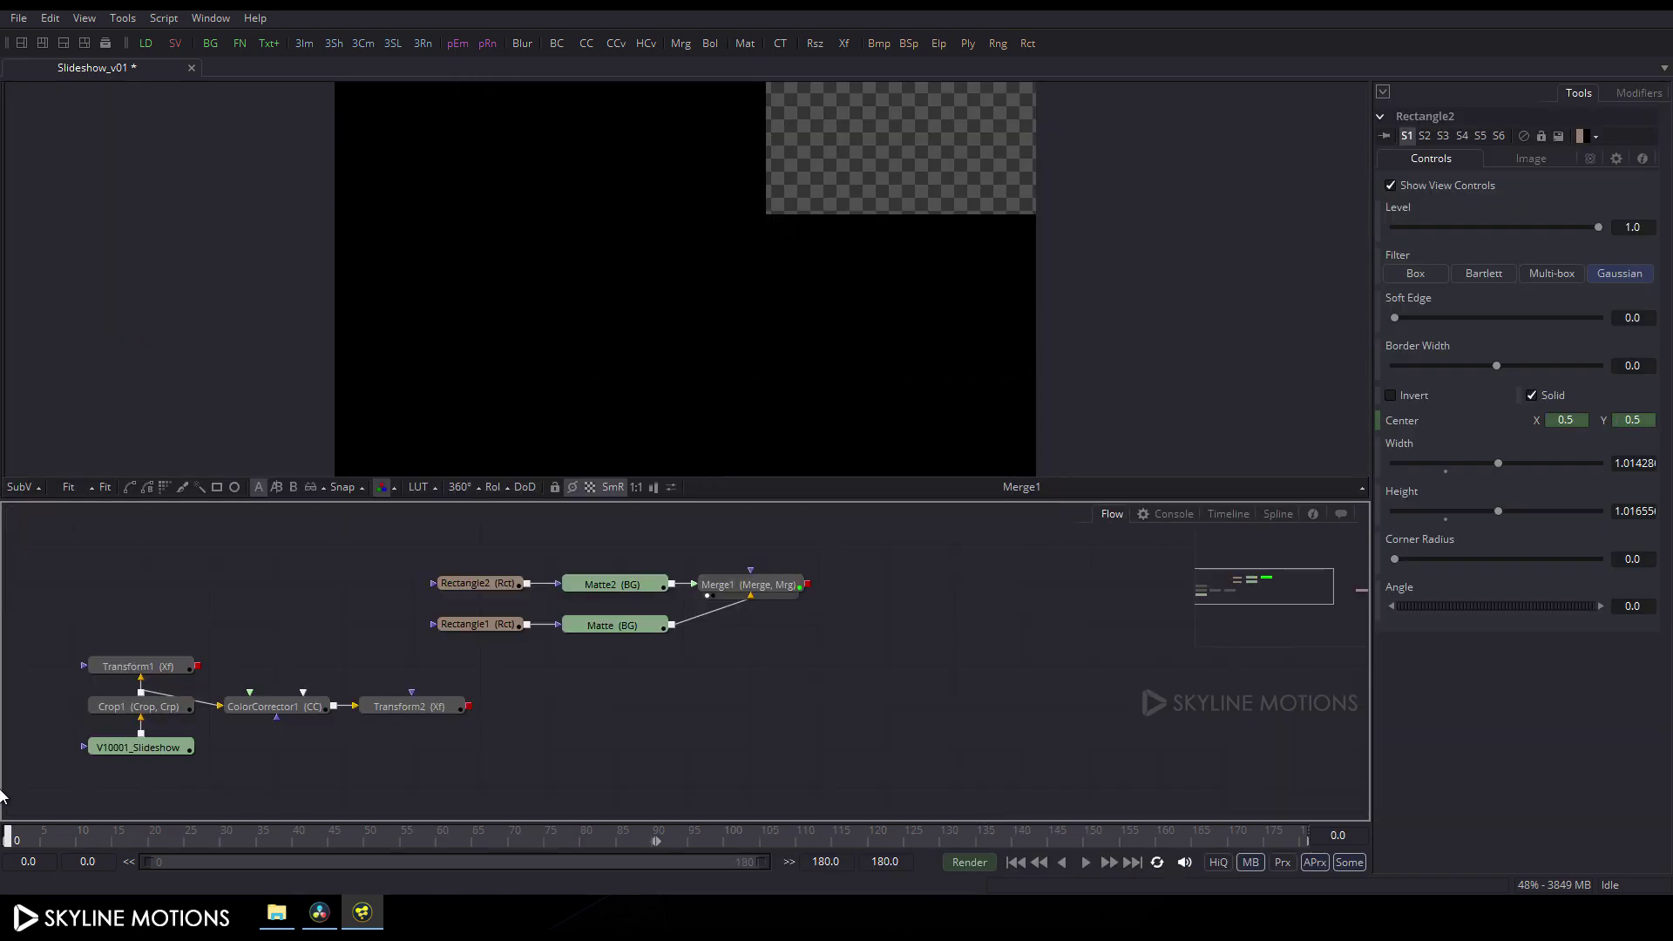
pyautogui.click(1084, 866)
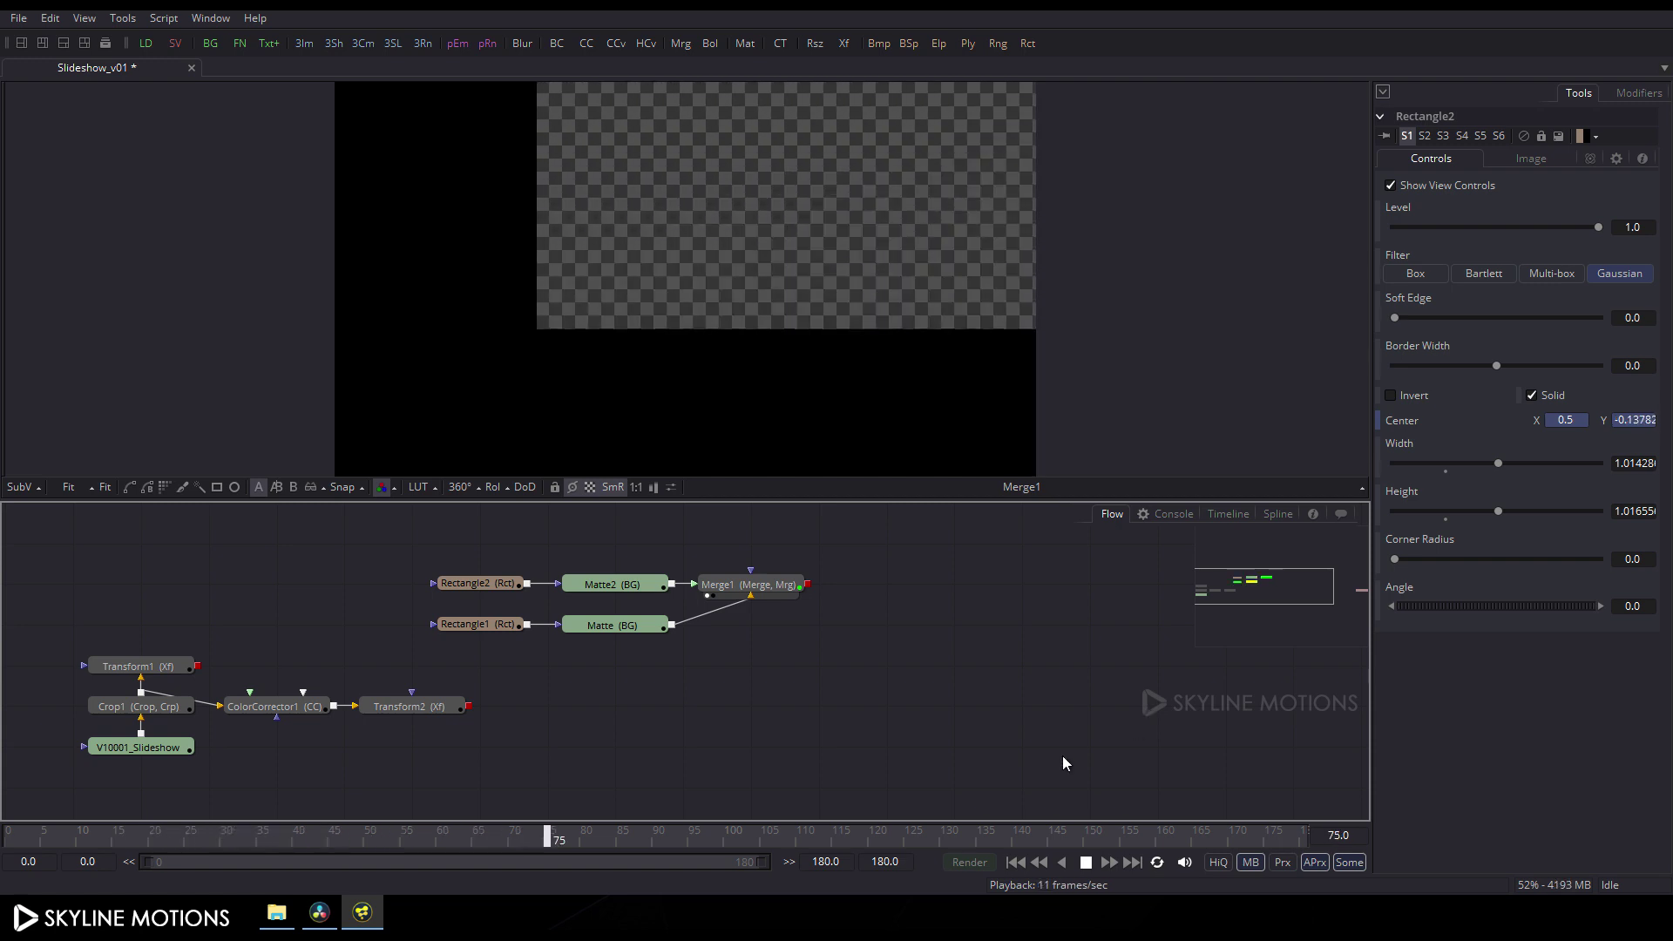
pyautogui.click(1085, 862)
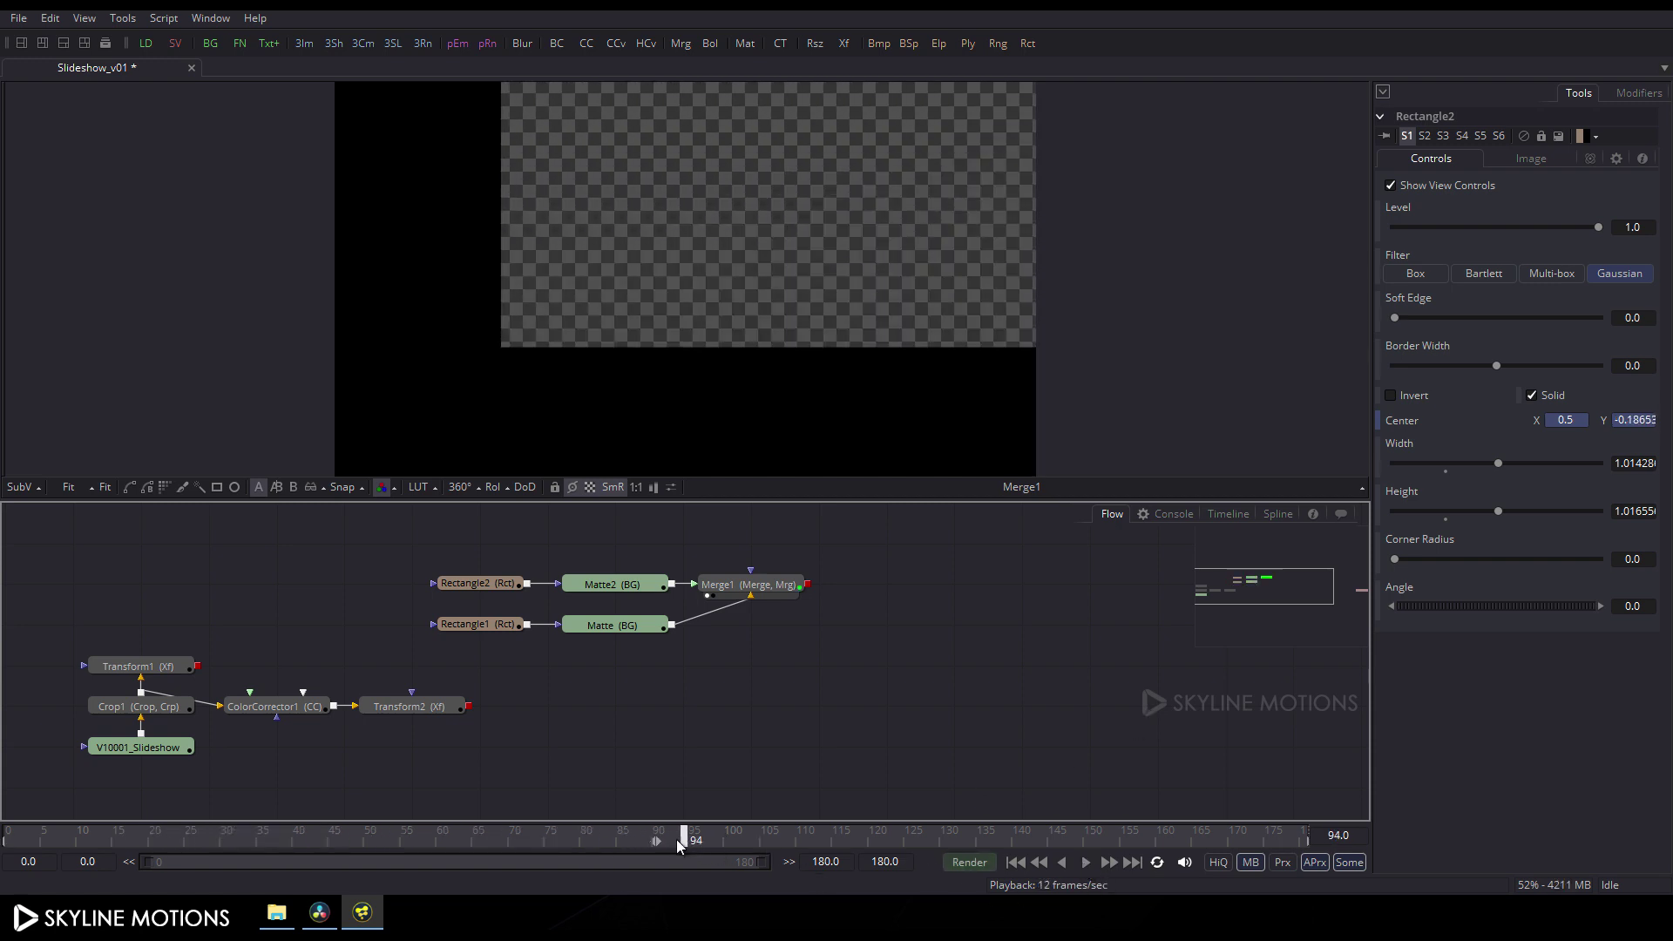
pyautogui.moveTo(678, 842)
pyautogui.mouseDown()
pyautogui.moveTo(609, 835)
pyautogui.moveTo(695, 836)
pyautogui.mouseUp()
# Duplicate both rectangle masks, both mattes and their Merge node, and place the copies directly above the originals
pyautogui.moveTo(901, 646); pyautogui.dragTo(814, 733)
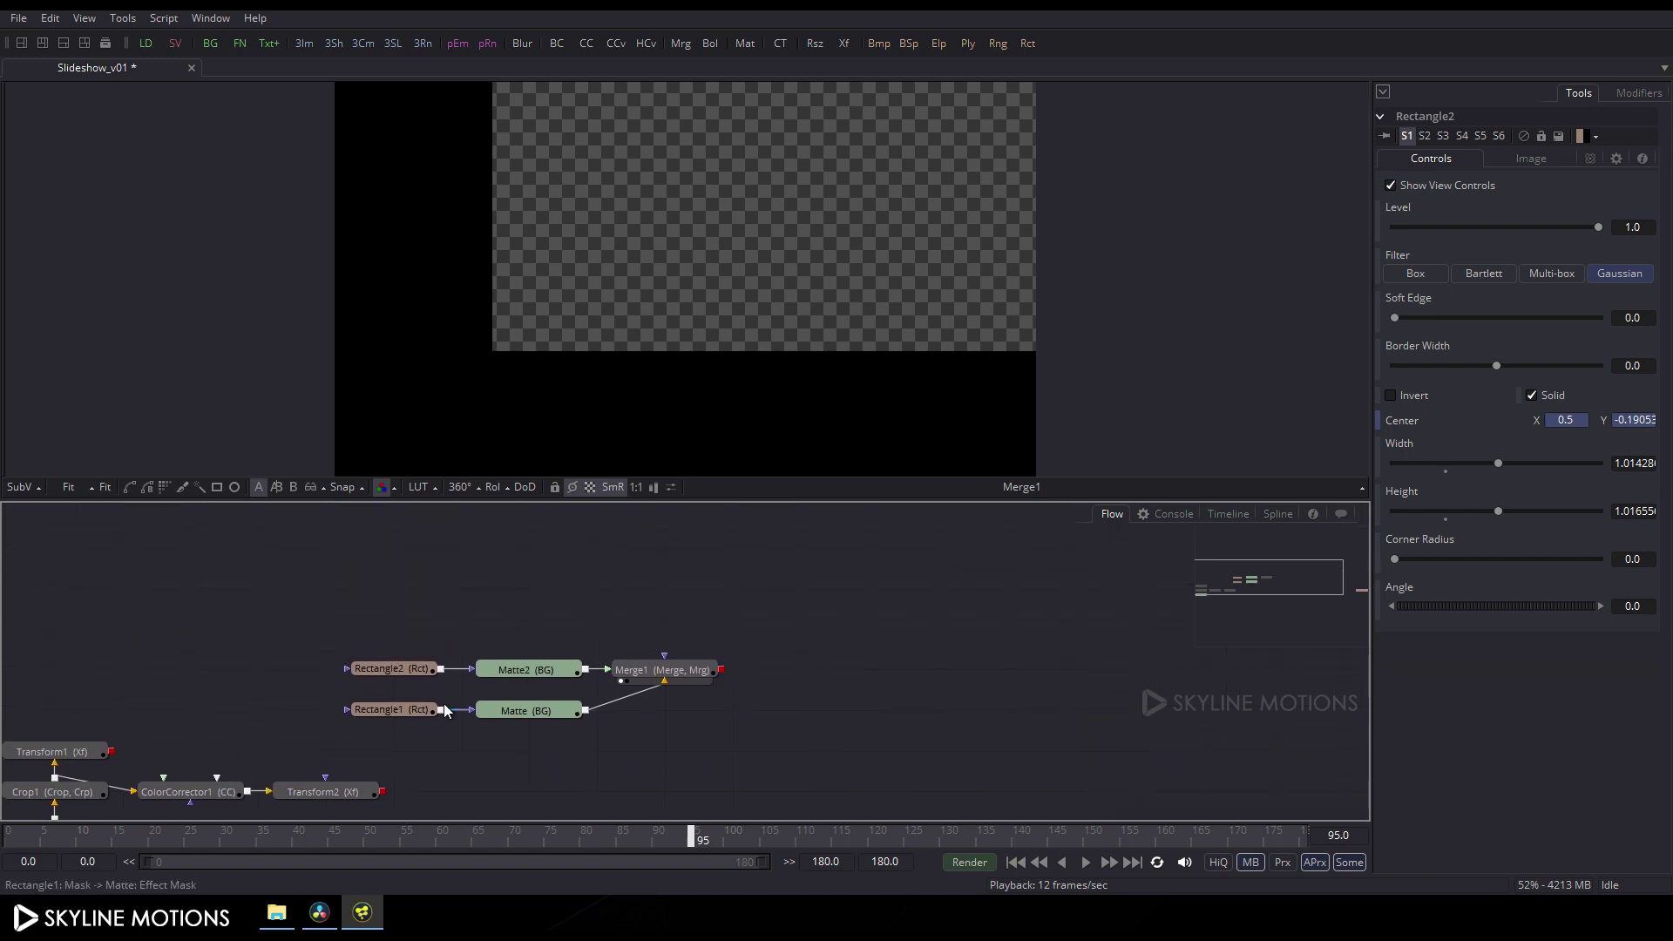
pyautogui.moveTo(419, 702); pyautogui.dragTo(732, 756)
pyautogui.click(592, 609)
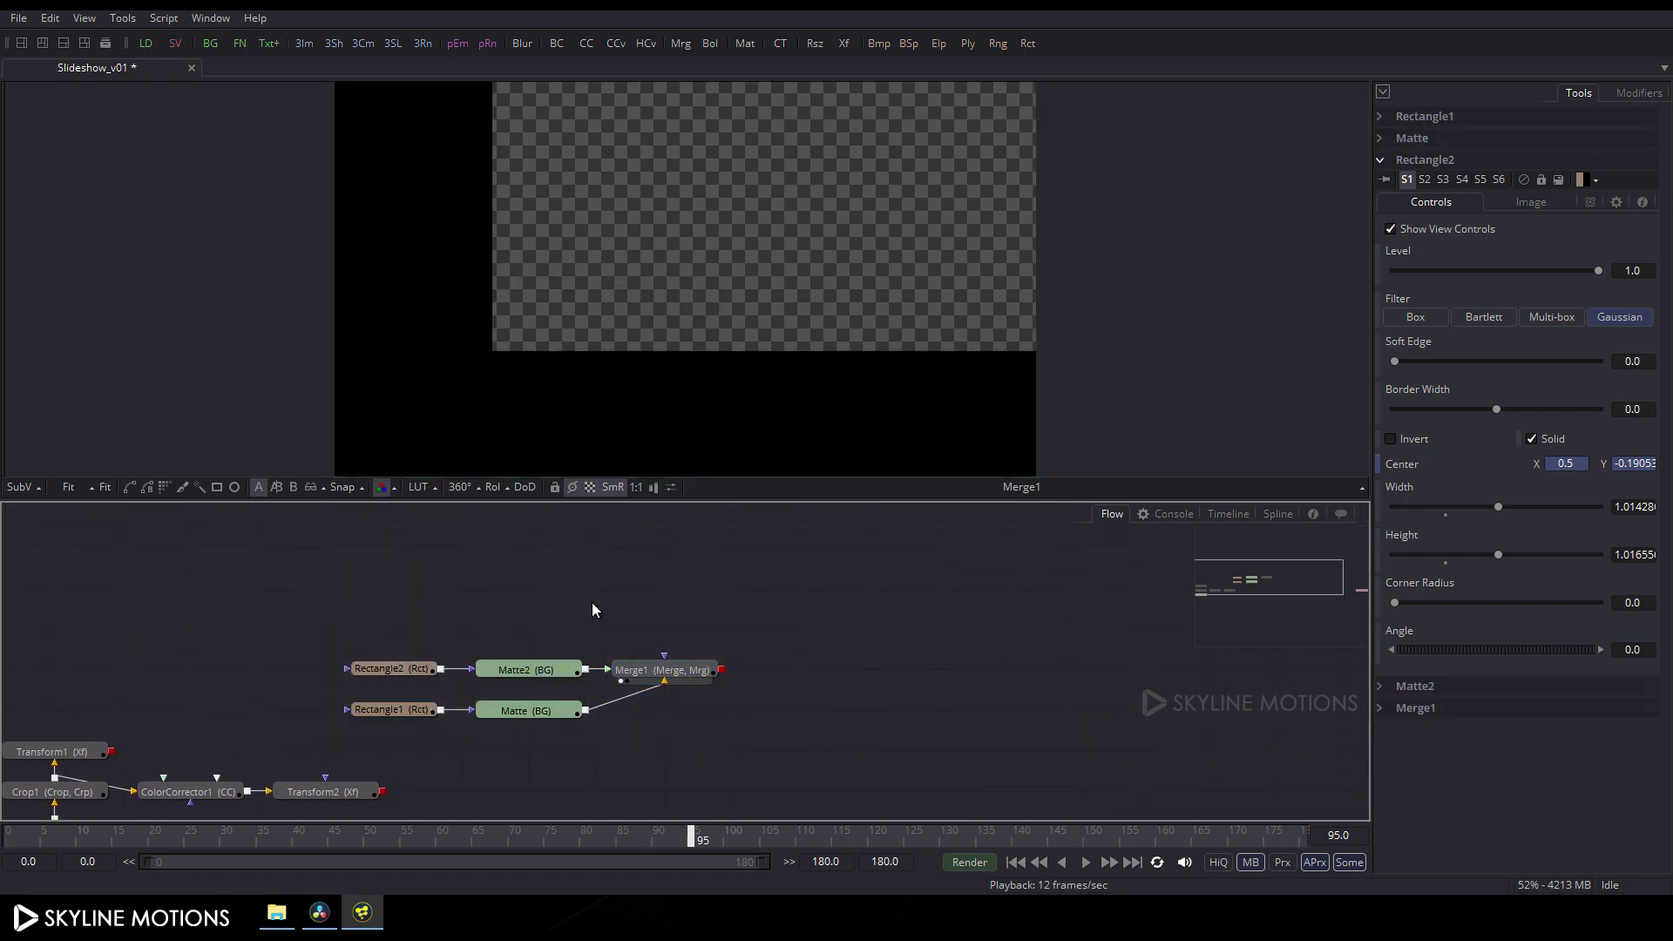
pyautogui.hotkey('ctrl', 'v')
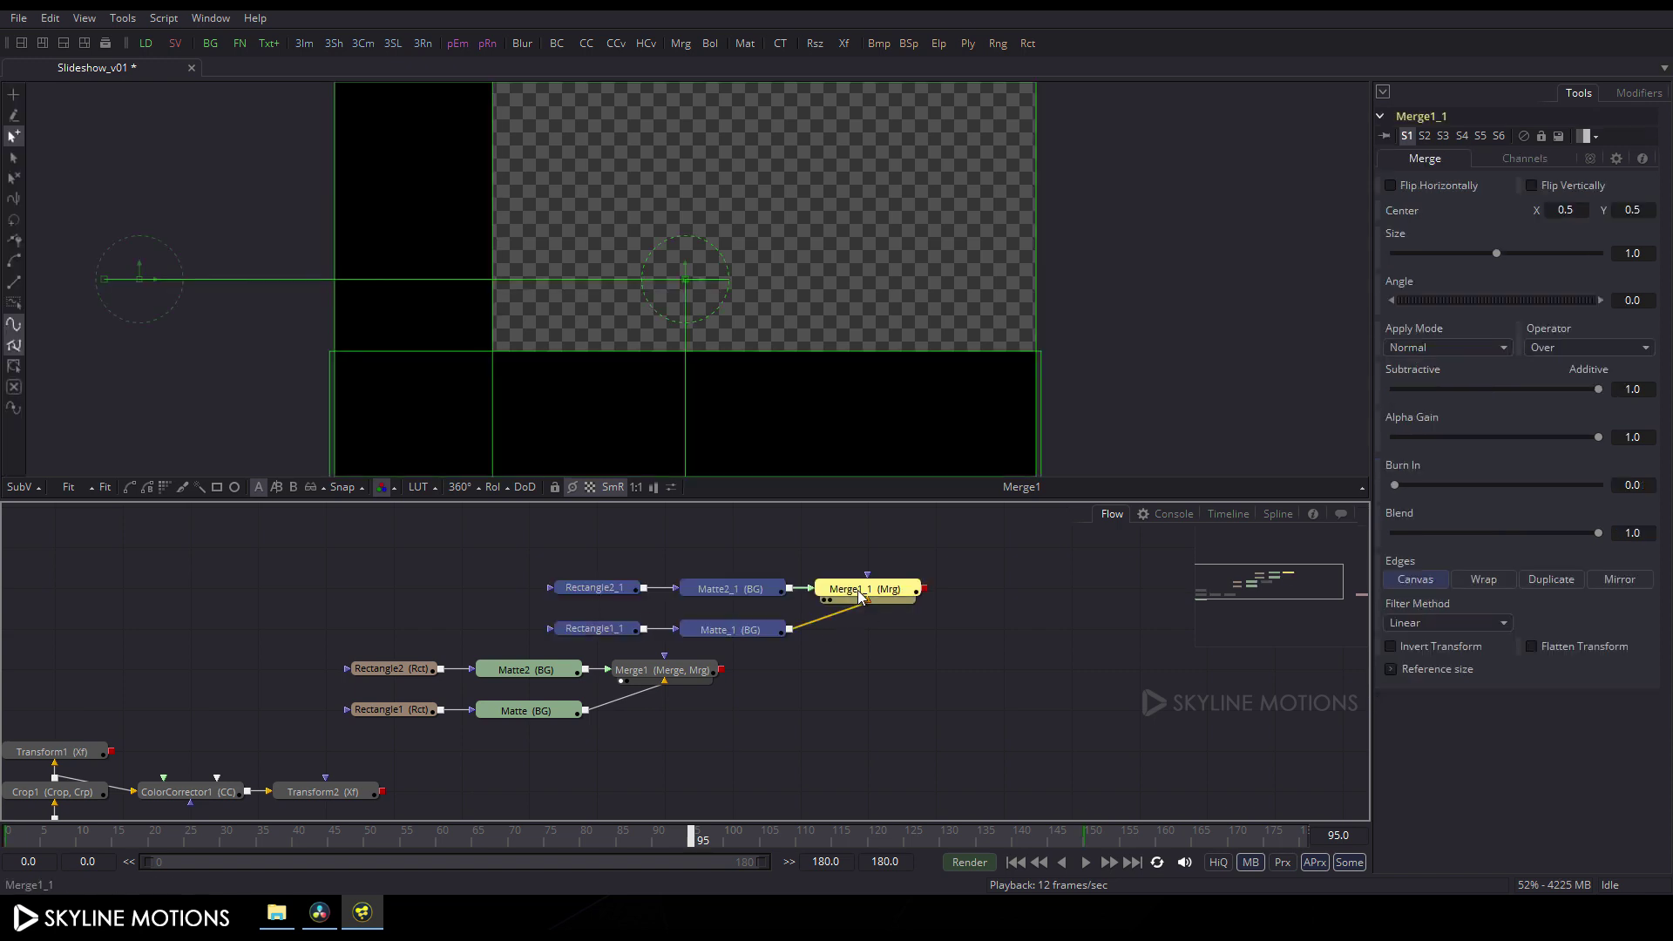
pyautogui.moveTo(860, 591); pyautogui.dragTo(650, 595)
pyautogui.click(765, 626)
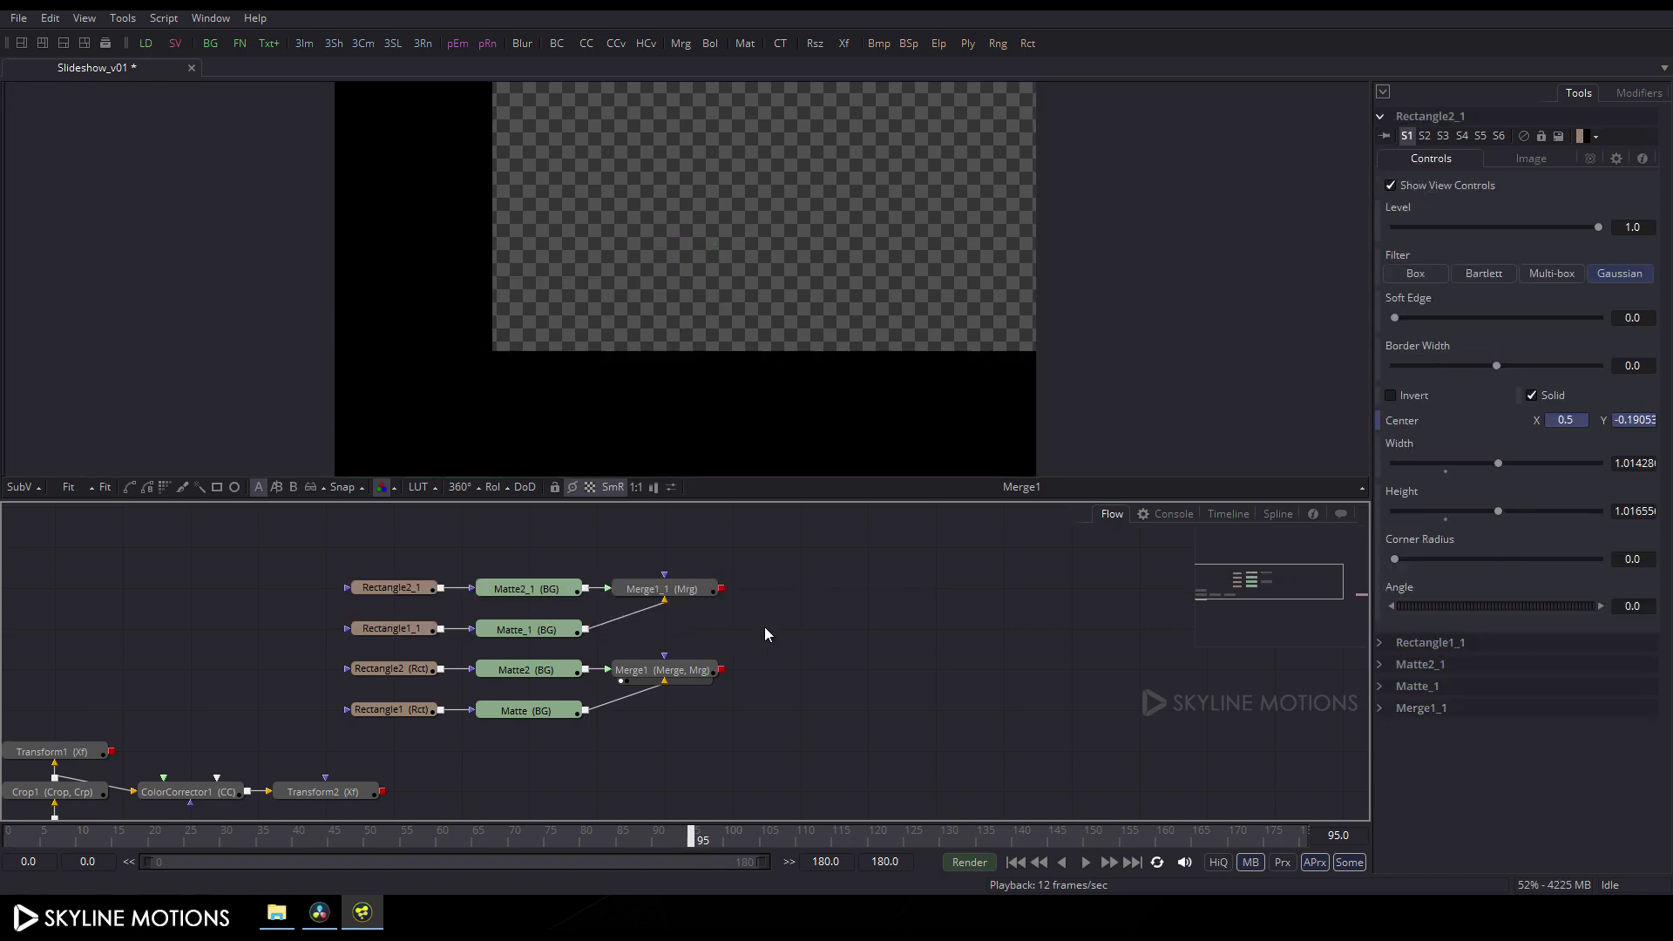
# Turn off Solid on the copied Rectangle1_1 mask, set its border width to about 0.0103 and view Merge1_1
pyautogui.click(383, 633)
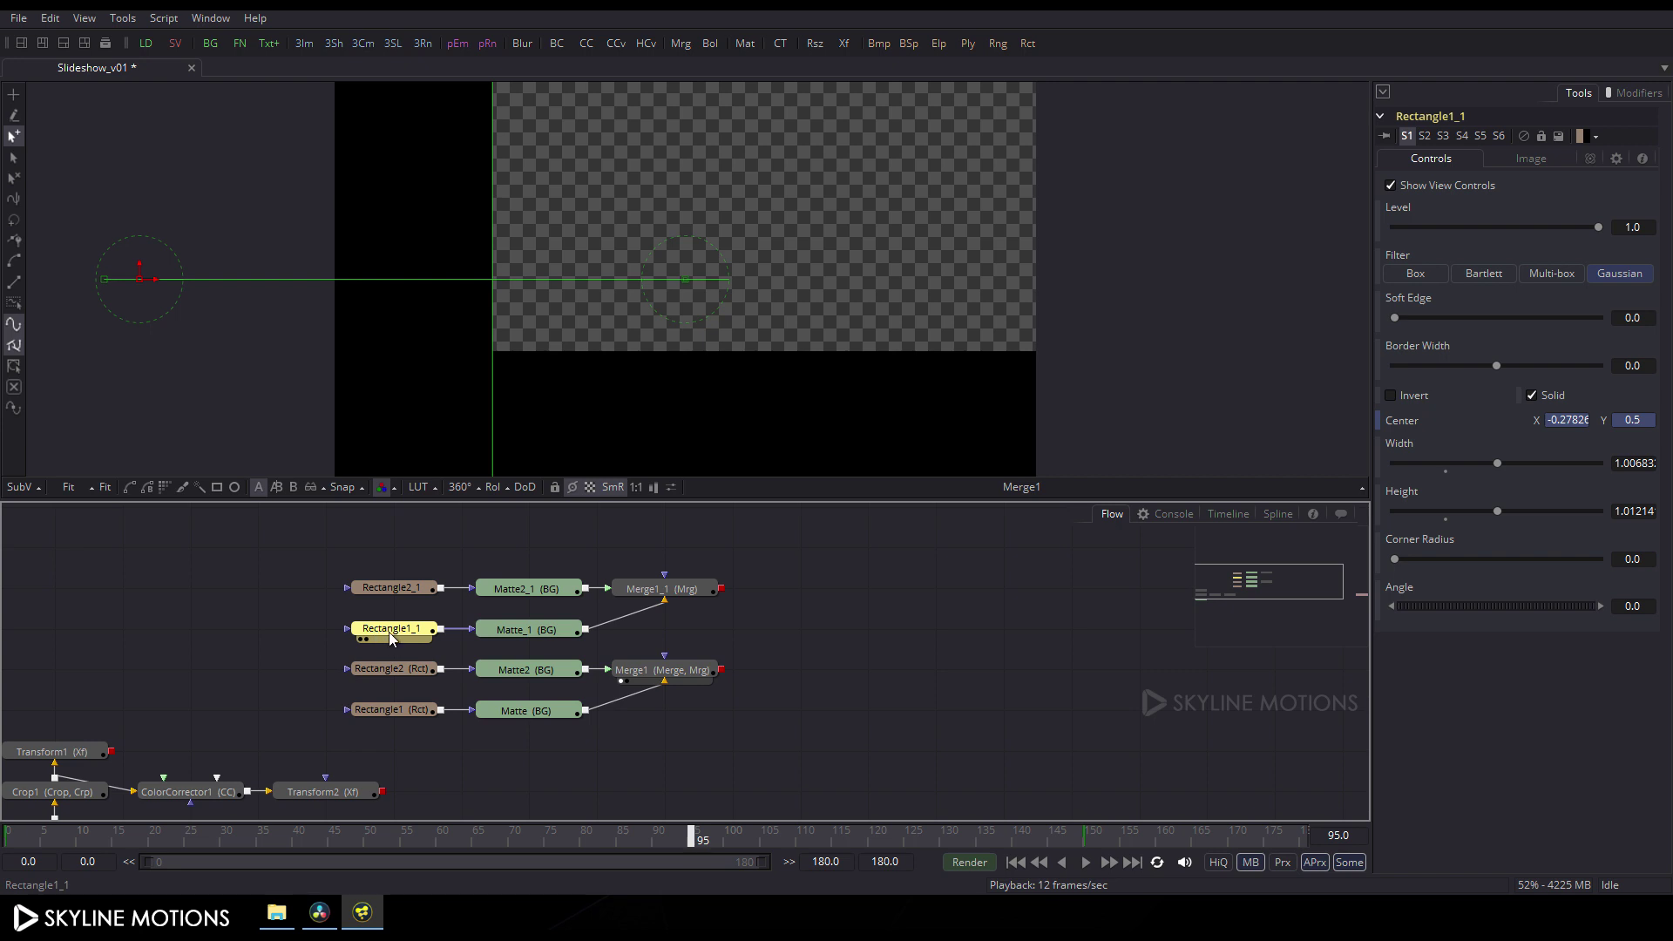
pyautogui.click(1533, 396)
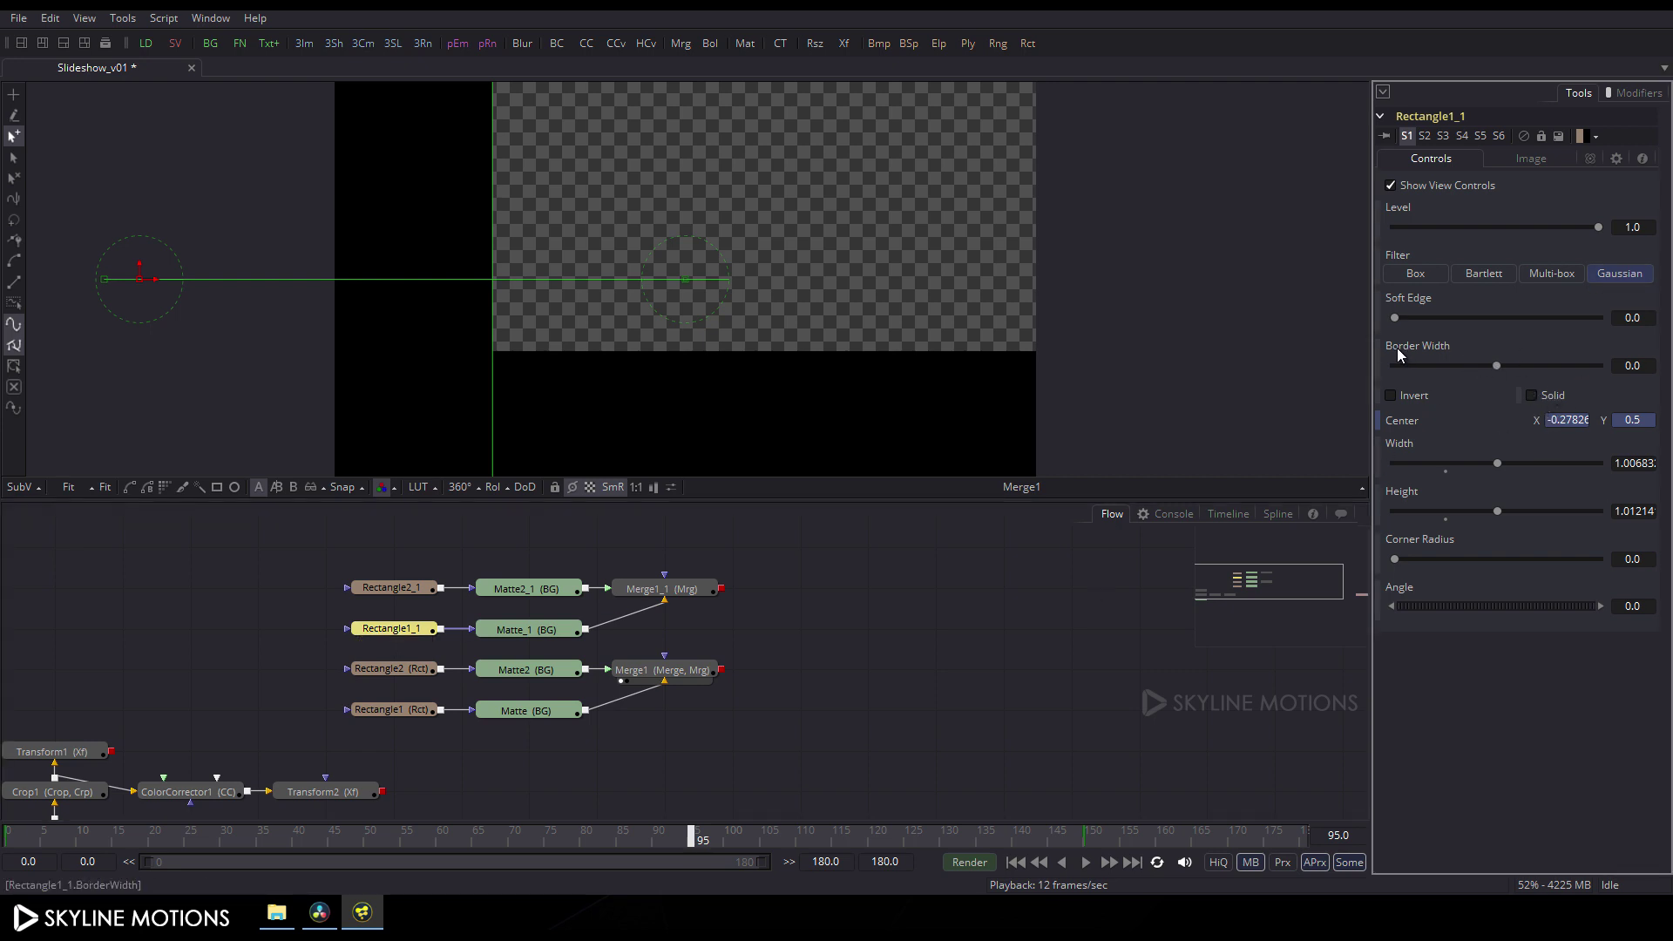
pyautogui.click(1502, 364)
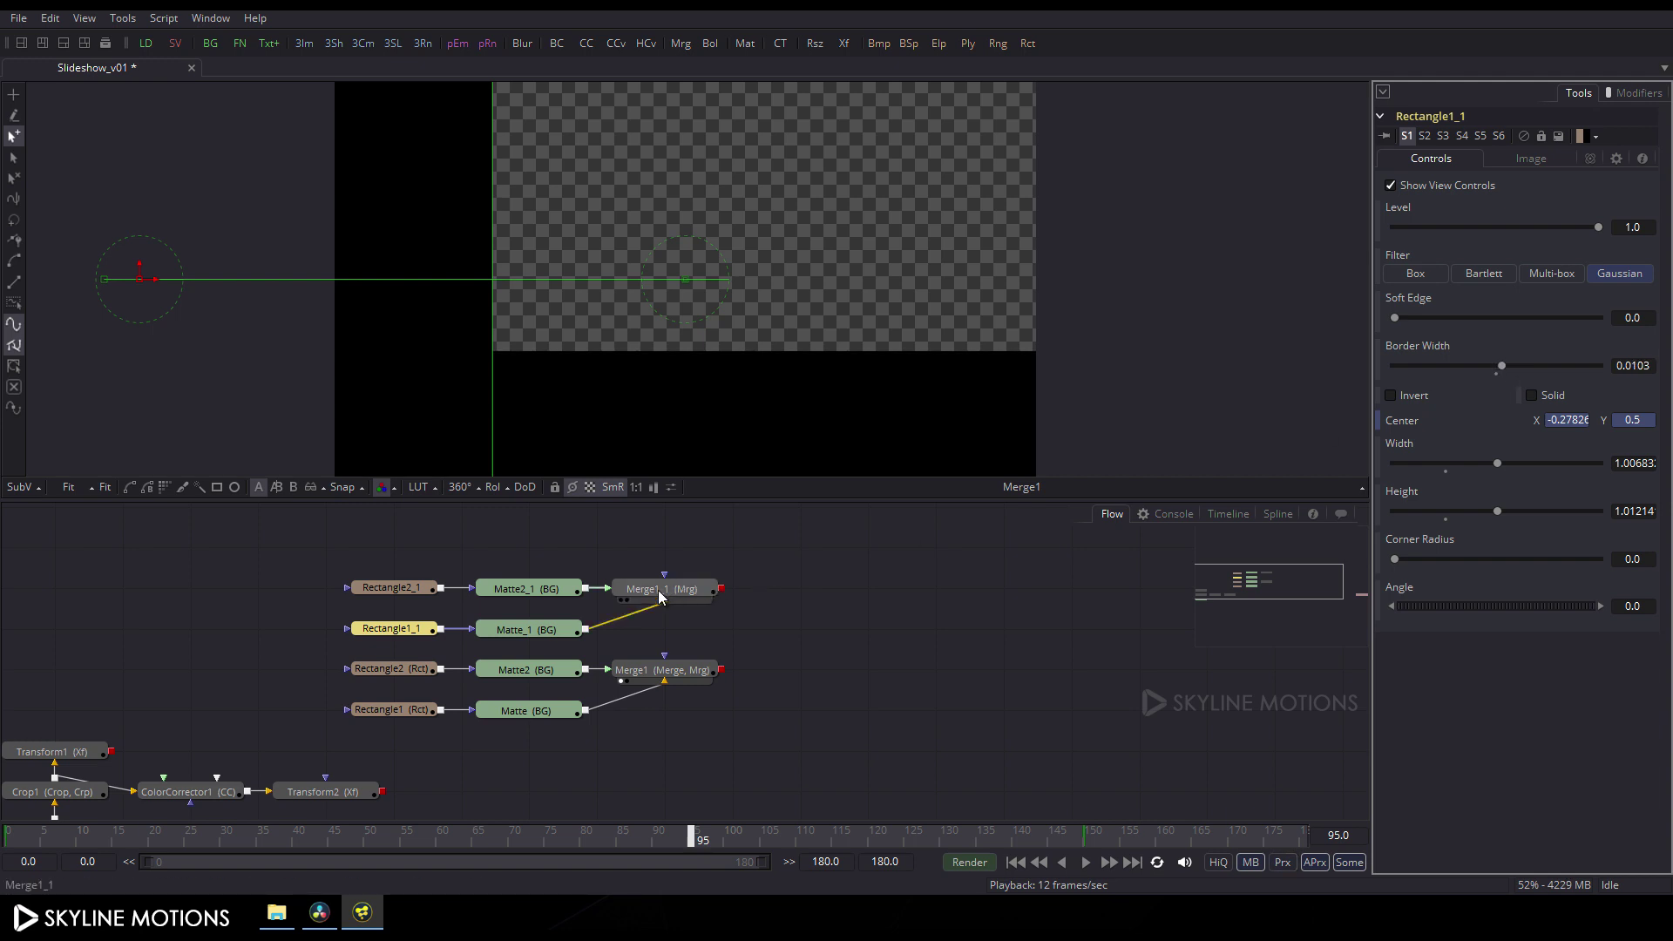
pyautogui.moveTo(667, 595); pyautogui.dragTo(754, 321)
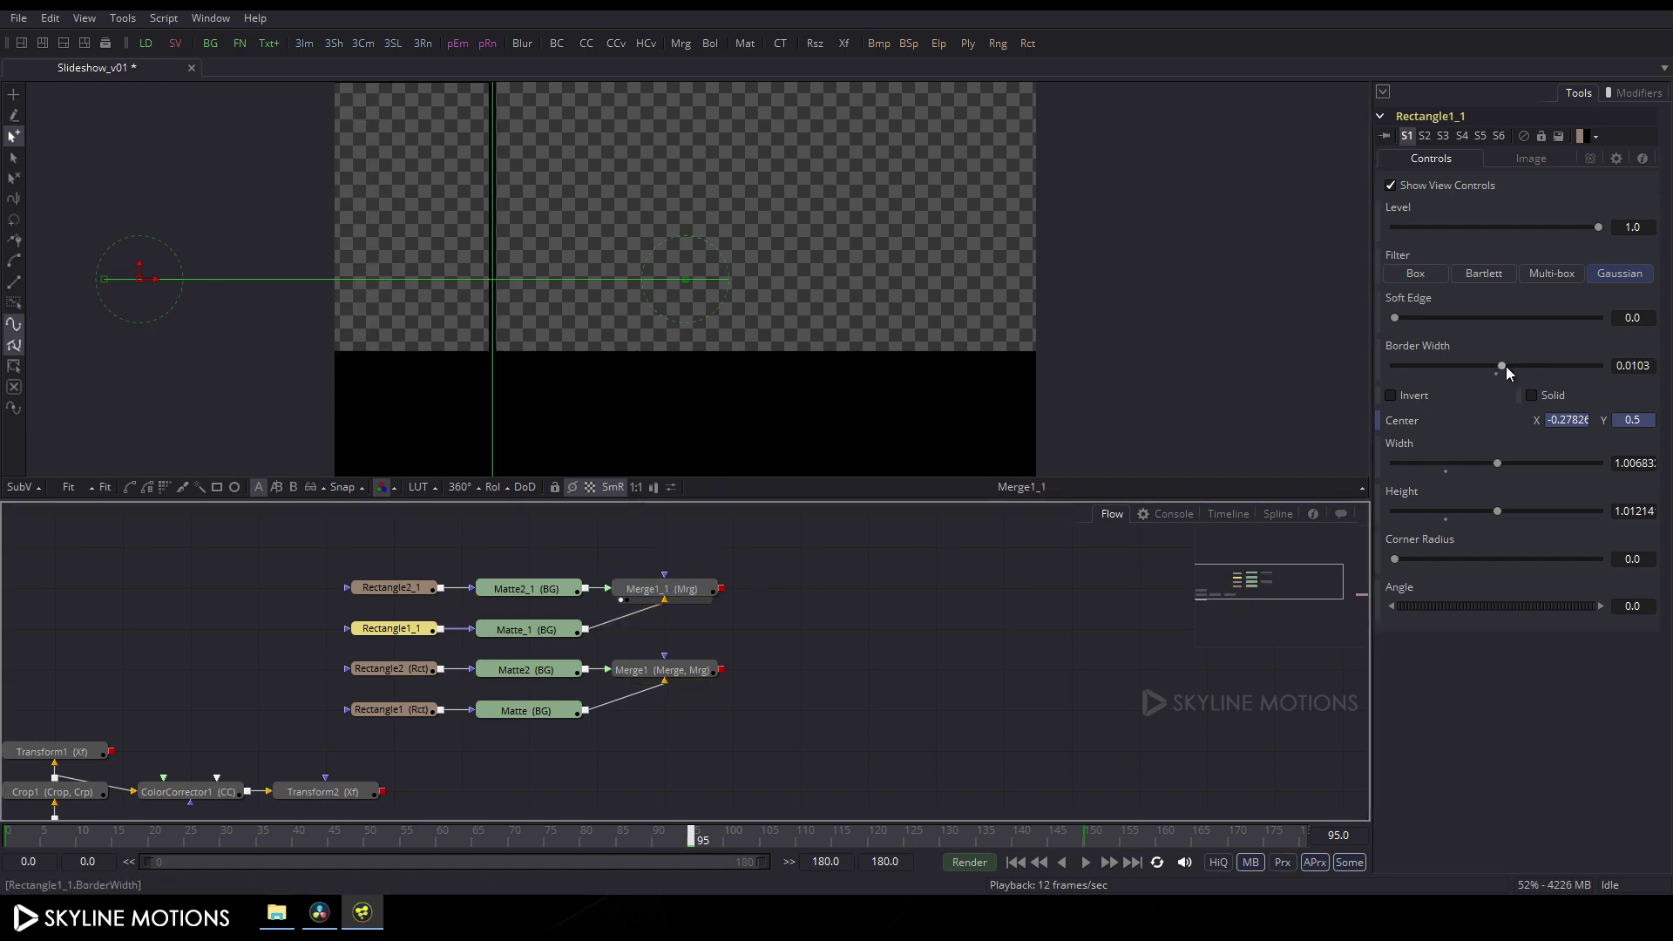
# Set the copied Rectangle1_1 mask's border width to exactly 0.003
pyautogui.click(1505, 366)
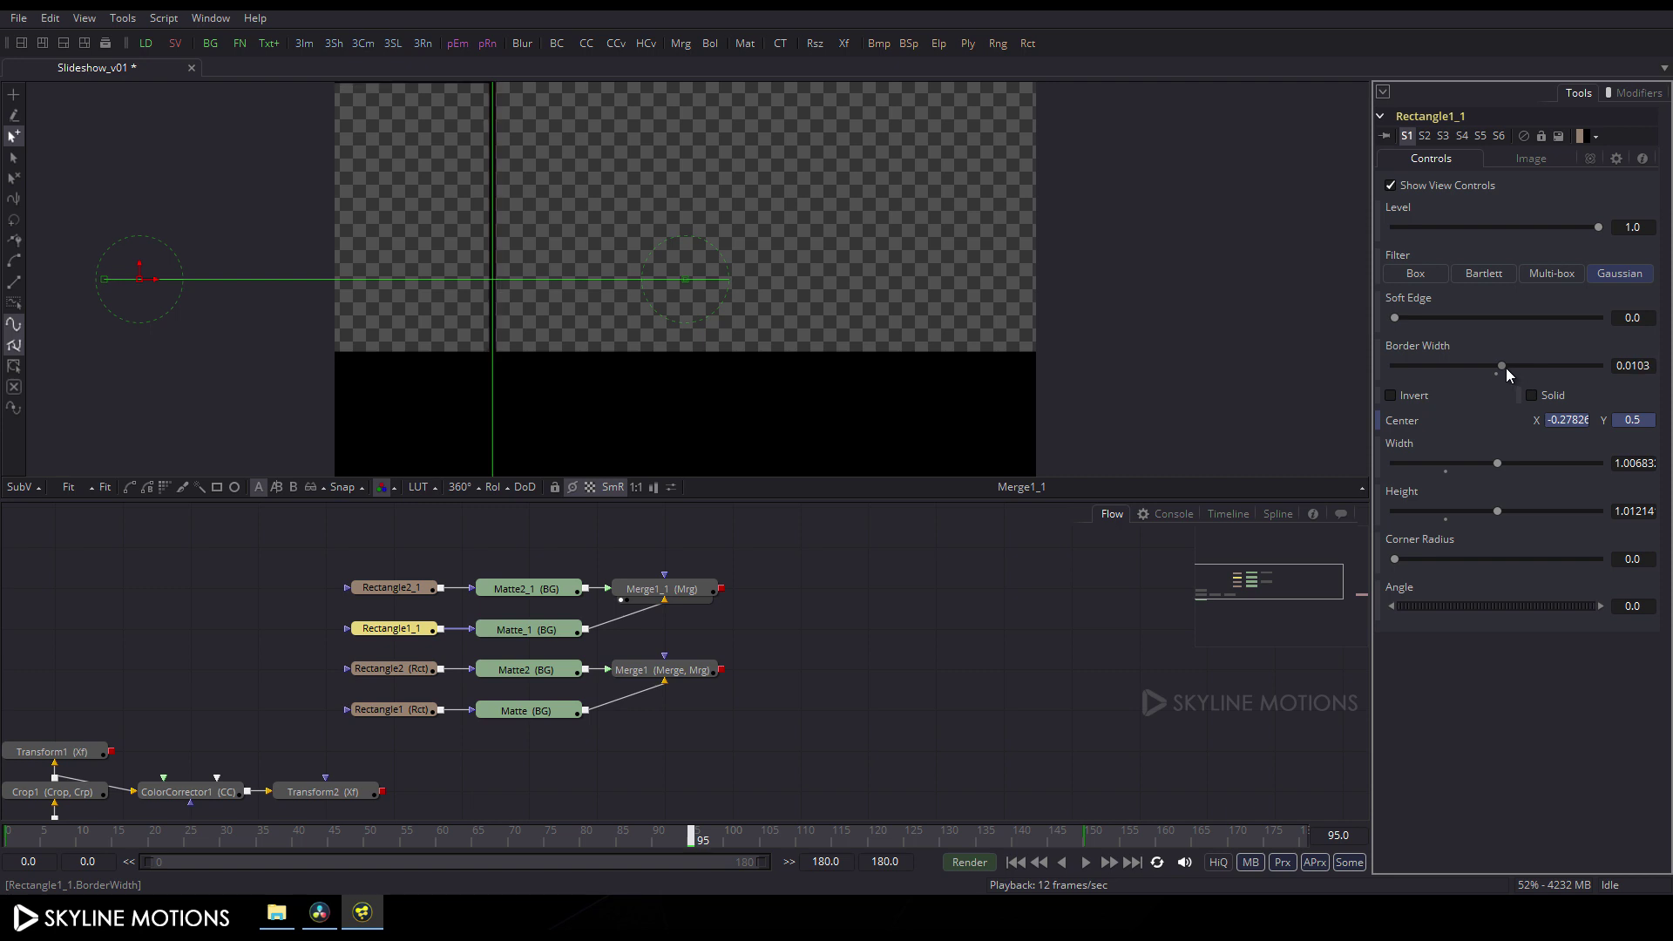
pyautogui.click(1655, 365)
pyautogui.write('0.0')
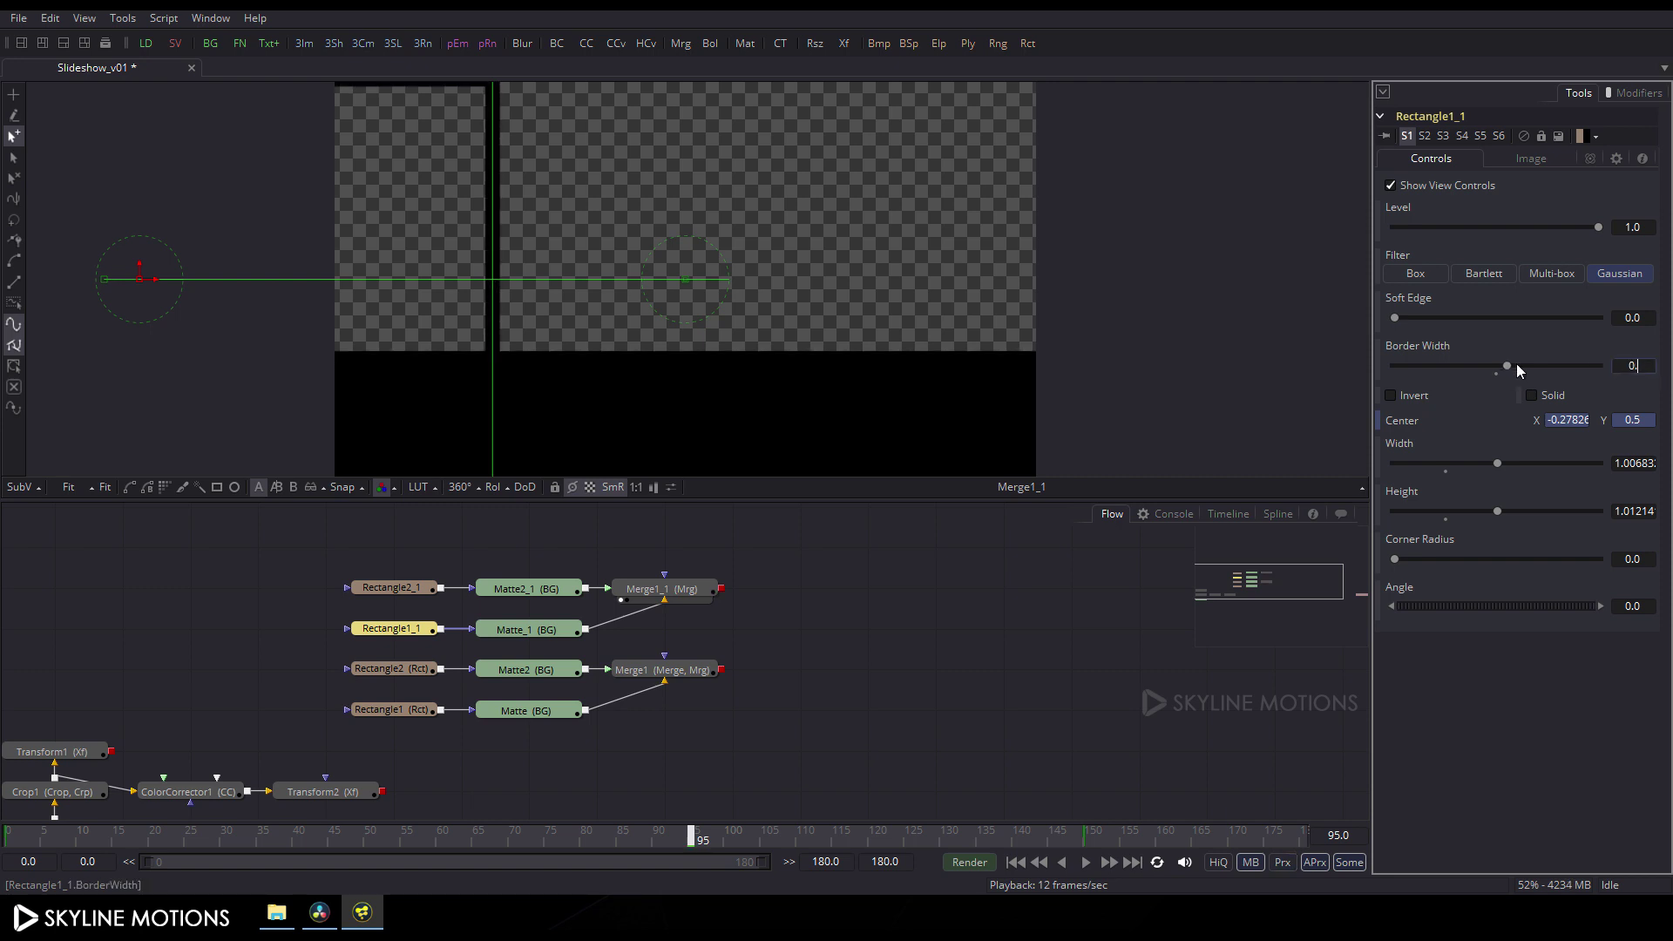
pyautogui.write('03')
pyautogui.press('Tab')
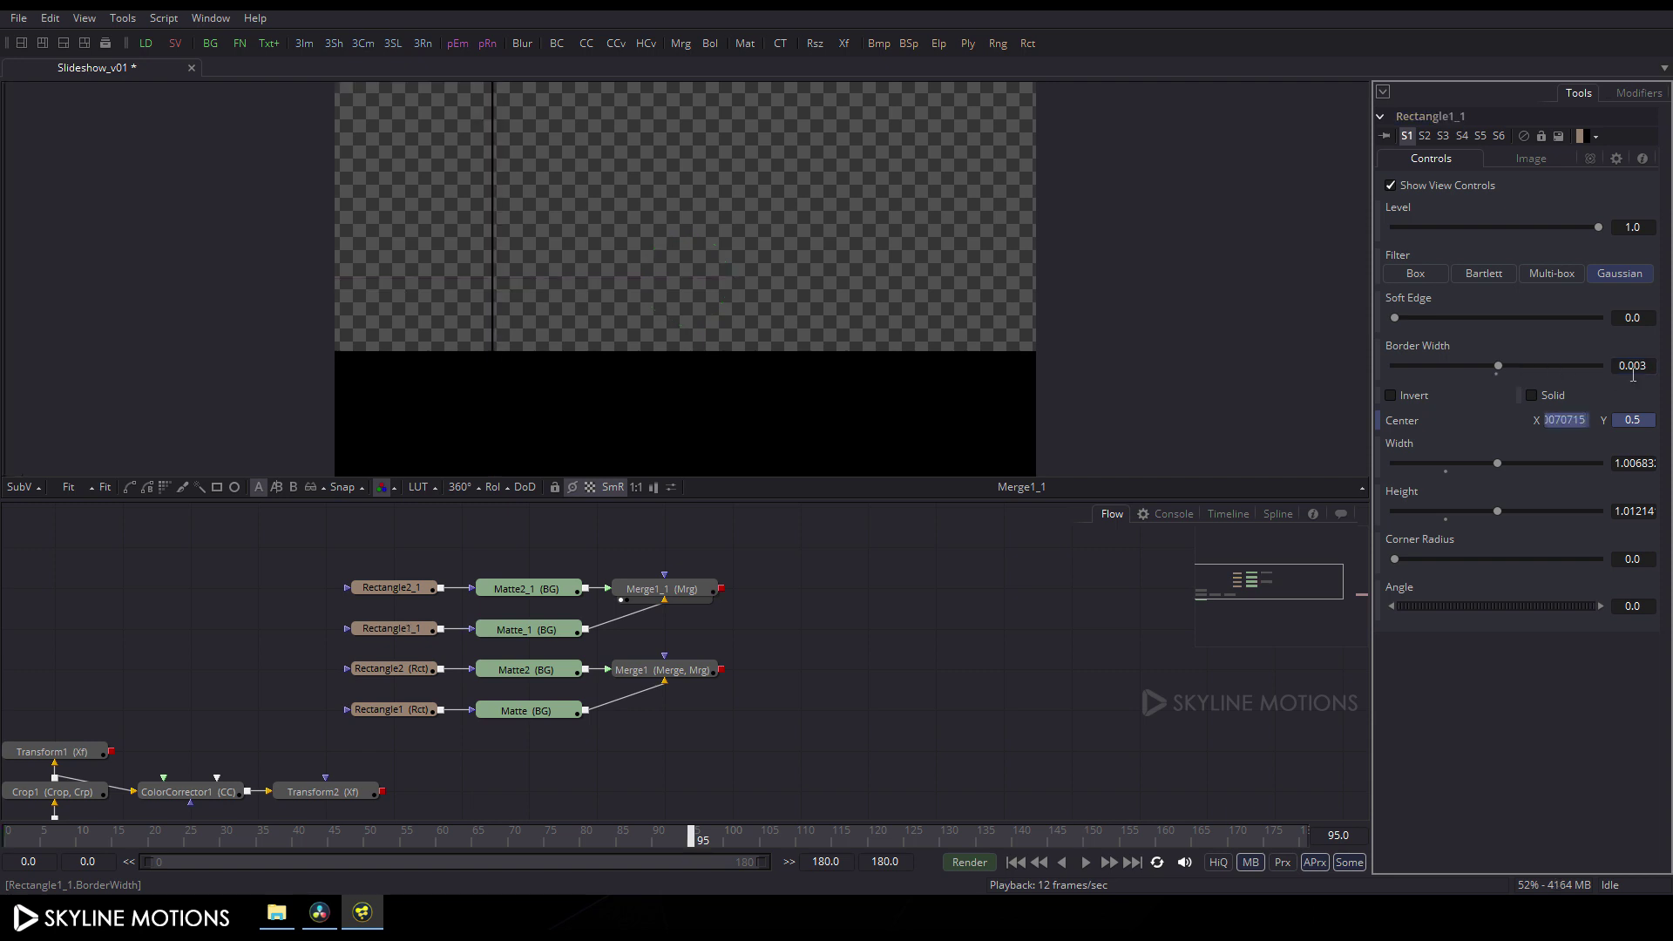
# Turn off Solid on the Rectangle2_1 mask and set its border width to 0.003
pyautogui.click(395, 594)
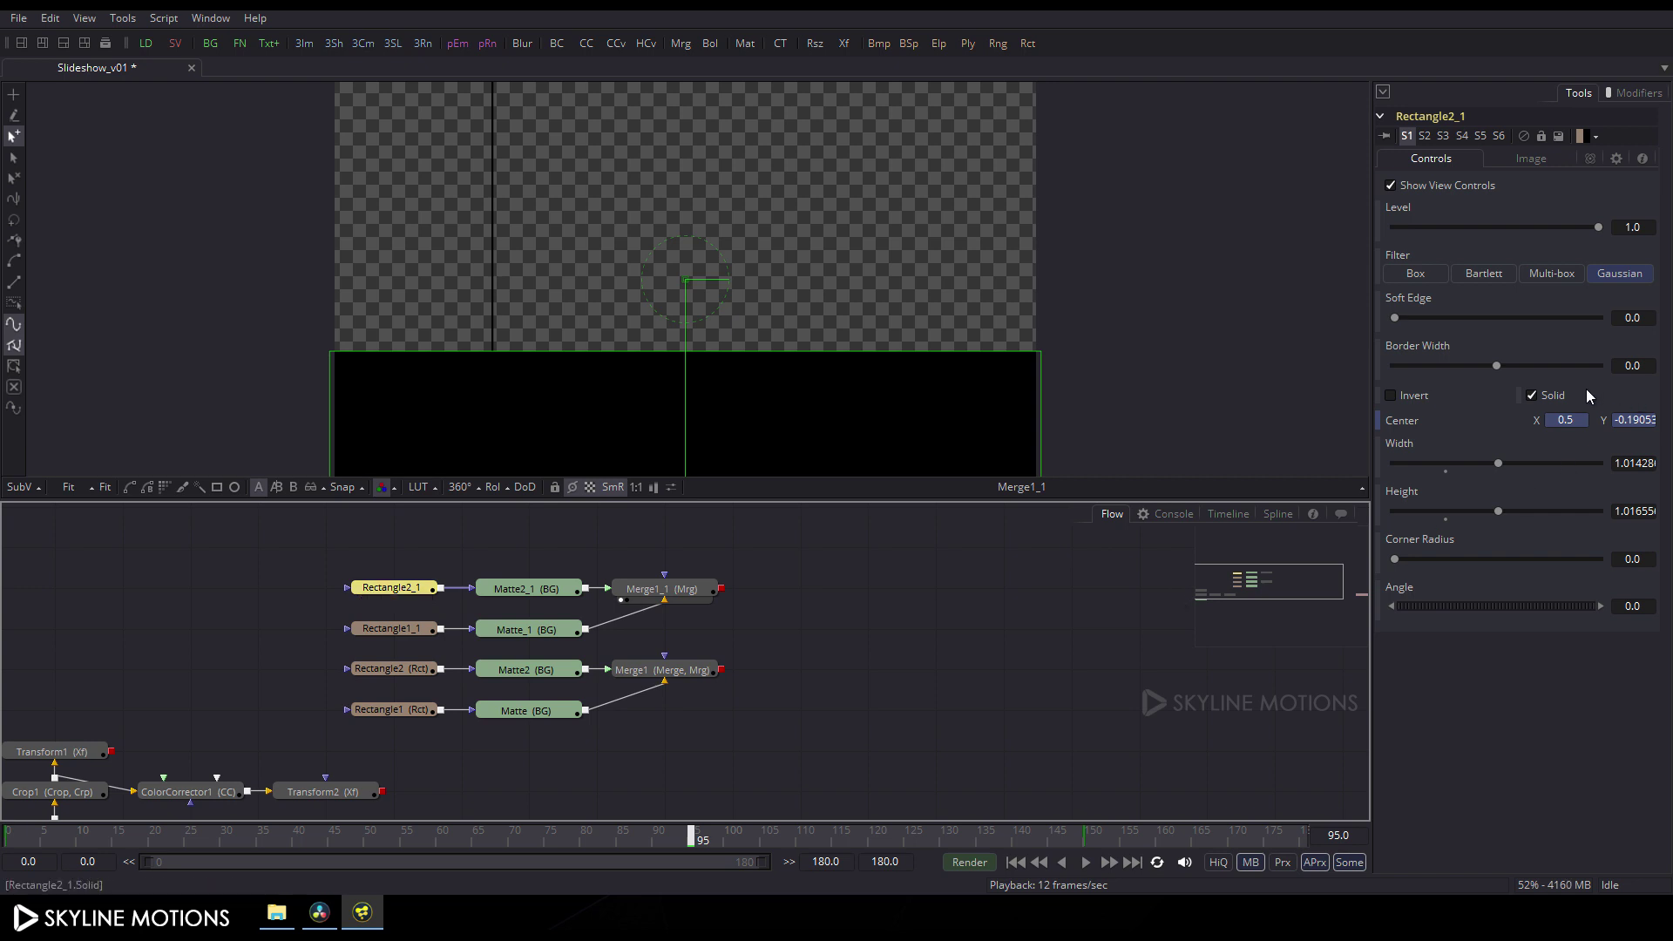
pyautogui.click(1542, 395)
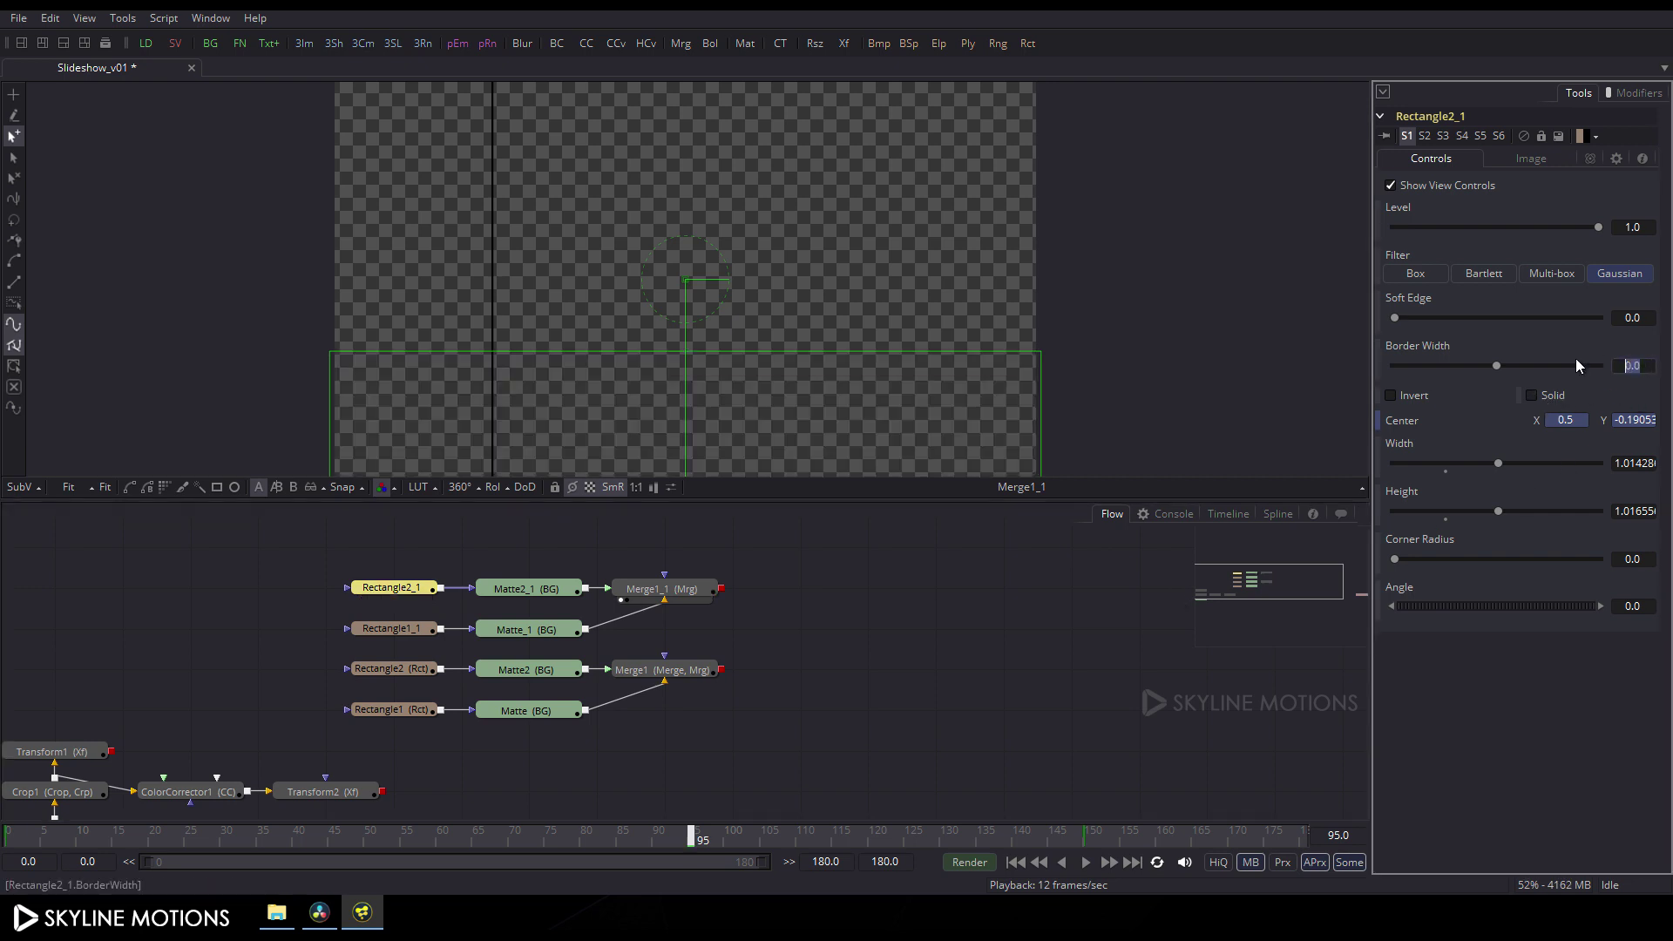
pyautogui.write('0.003')
pyautogui.press('Tab')
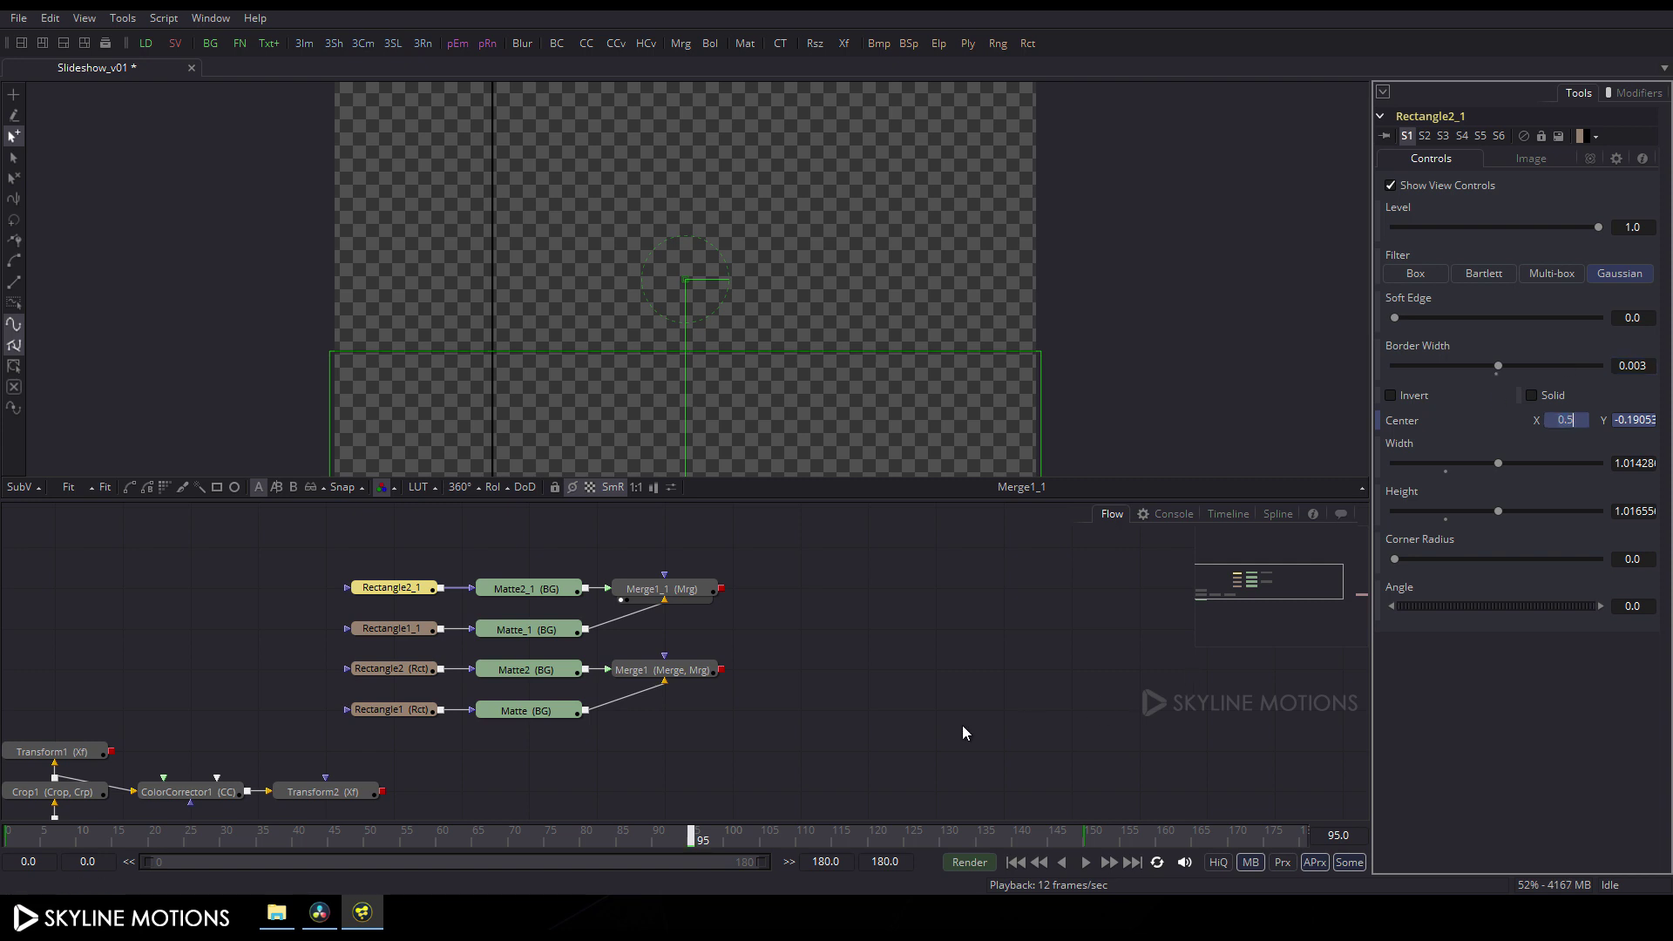
pyautogui.click(913, 709)
# Change the color of the Matte2_1 background to white
pyautogui.click(501, 591)
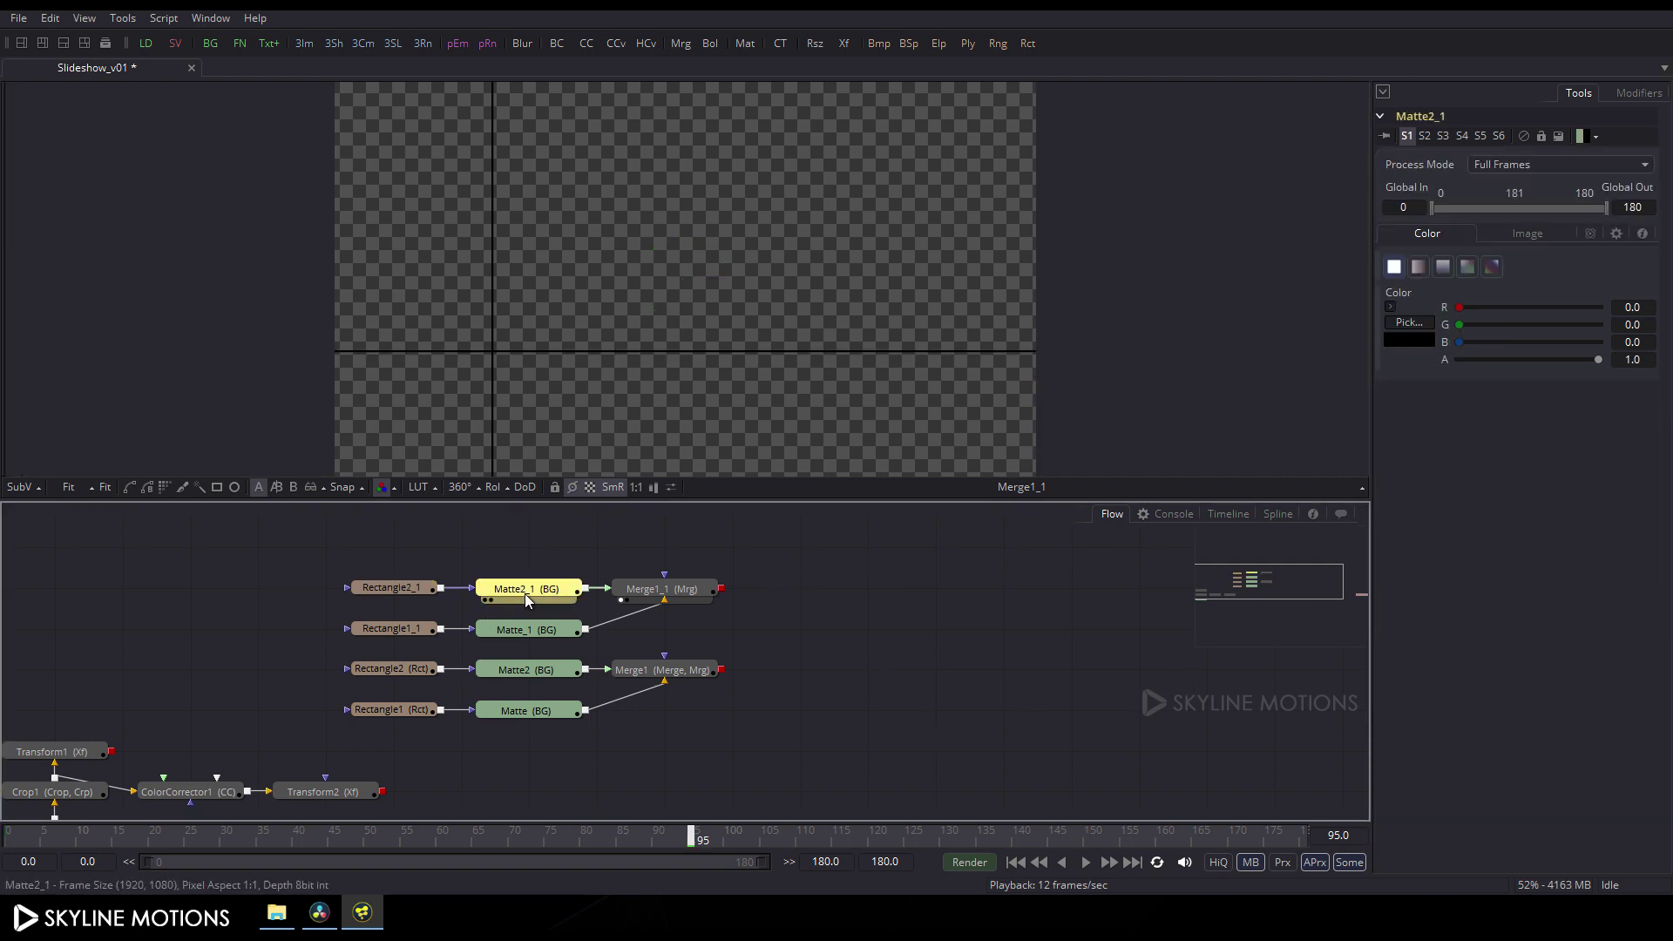
pyautogui.click(1408, 322)
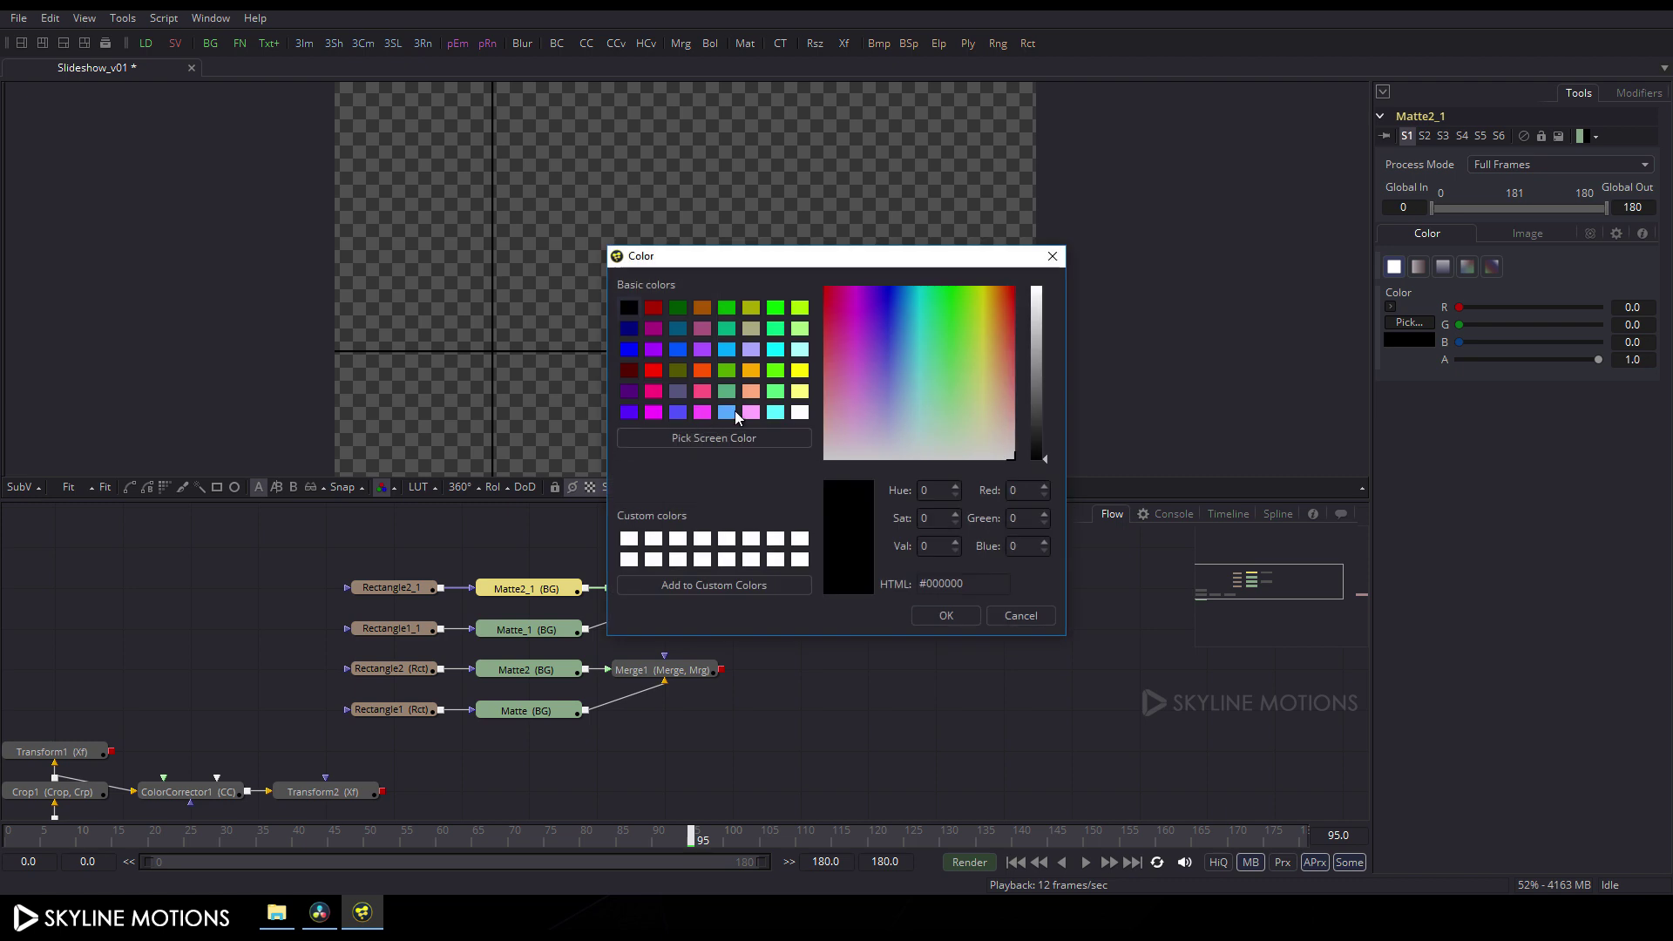
pyautogui.click(801, 412)
pyautogui.click(946, 616)
# Change the Matte_1 background color to white and scrub the border line animation to frame 119
pyautogui.click(523, 633)
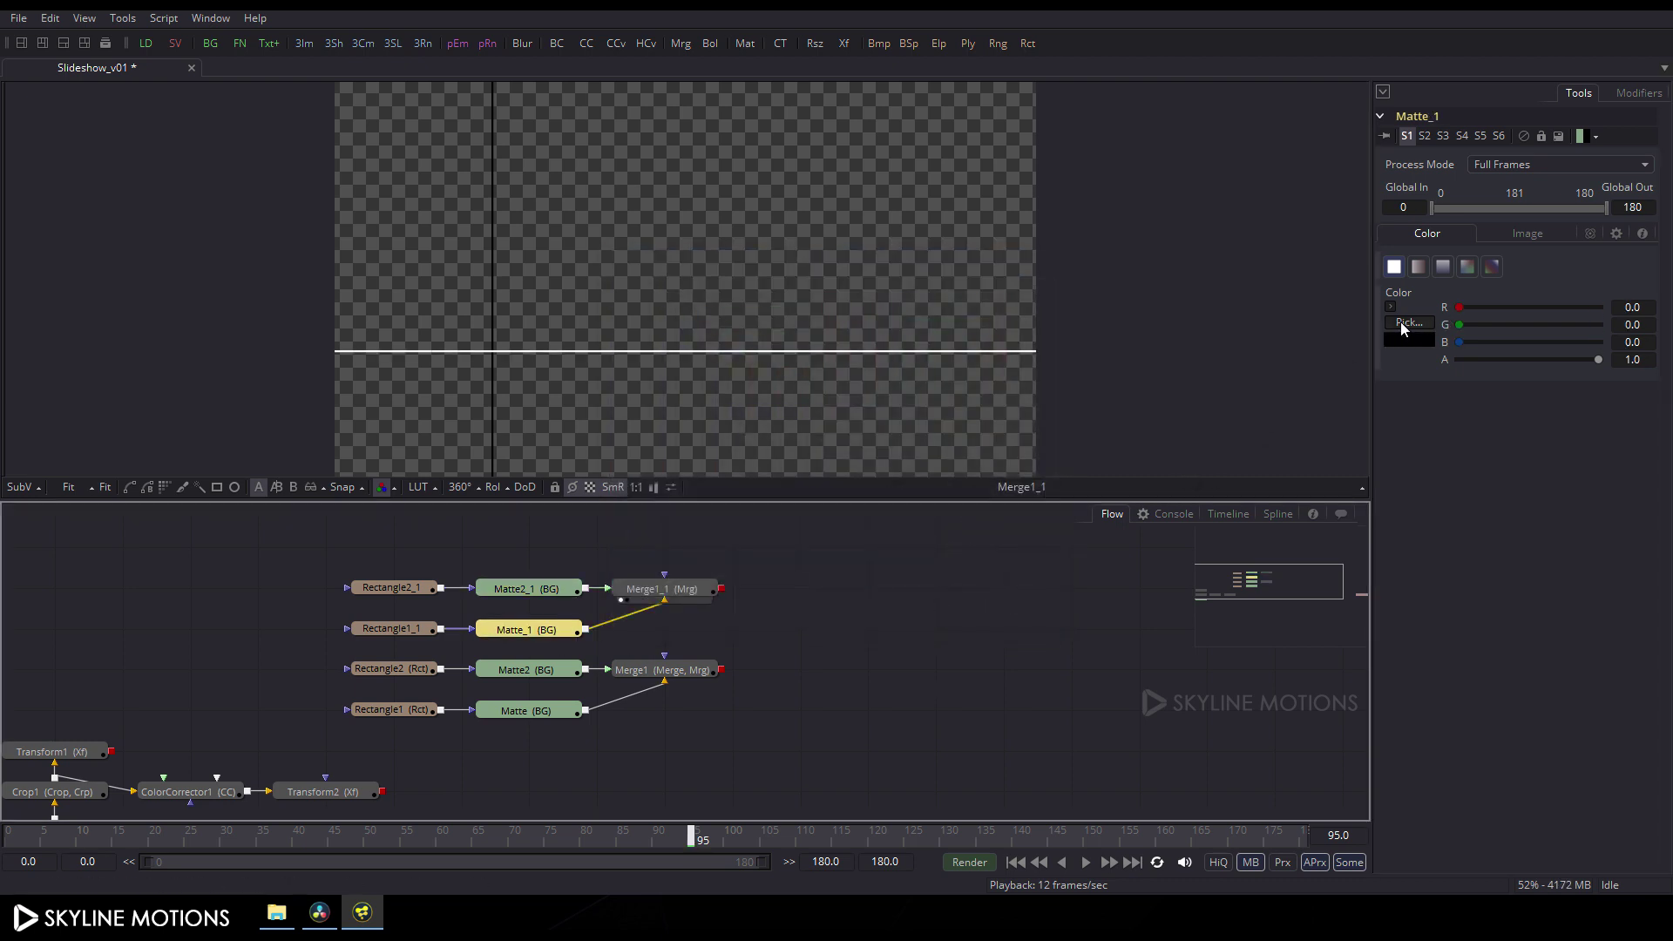
pyautogui.click(1404, 323)
pyautogui.click(800, 412)
pyautogui.click(946, 617)
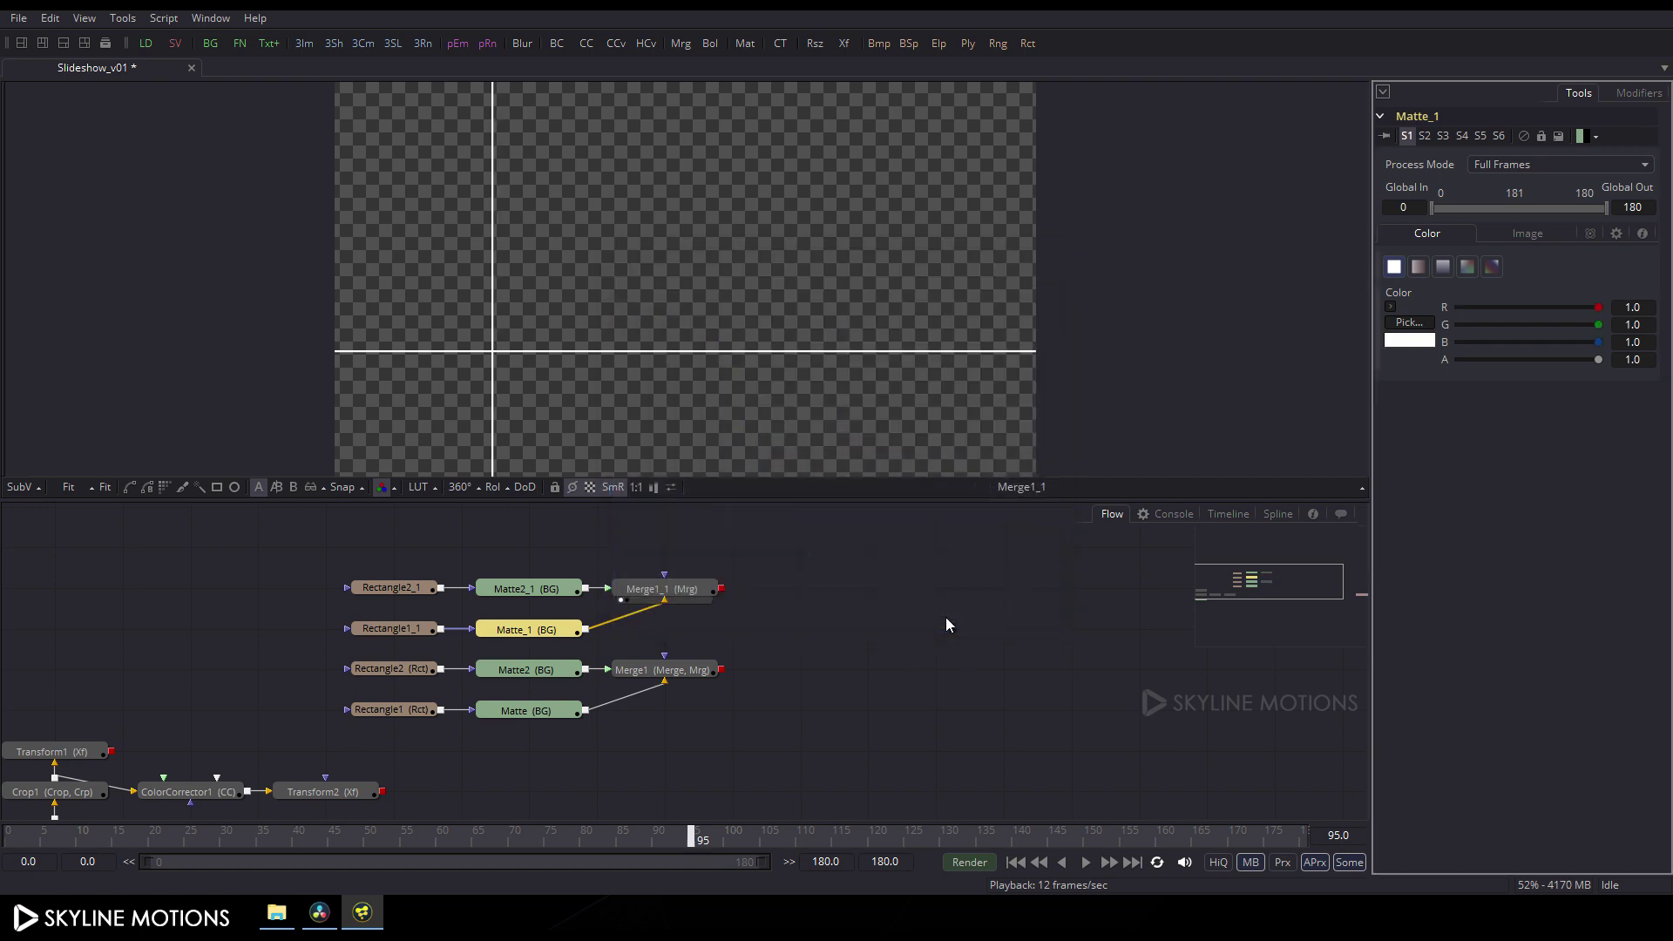
pyautogui.click(843, 624)
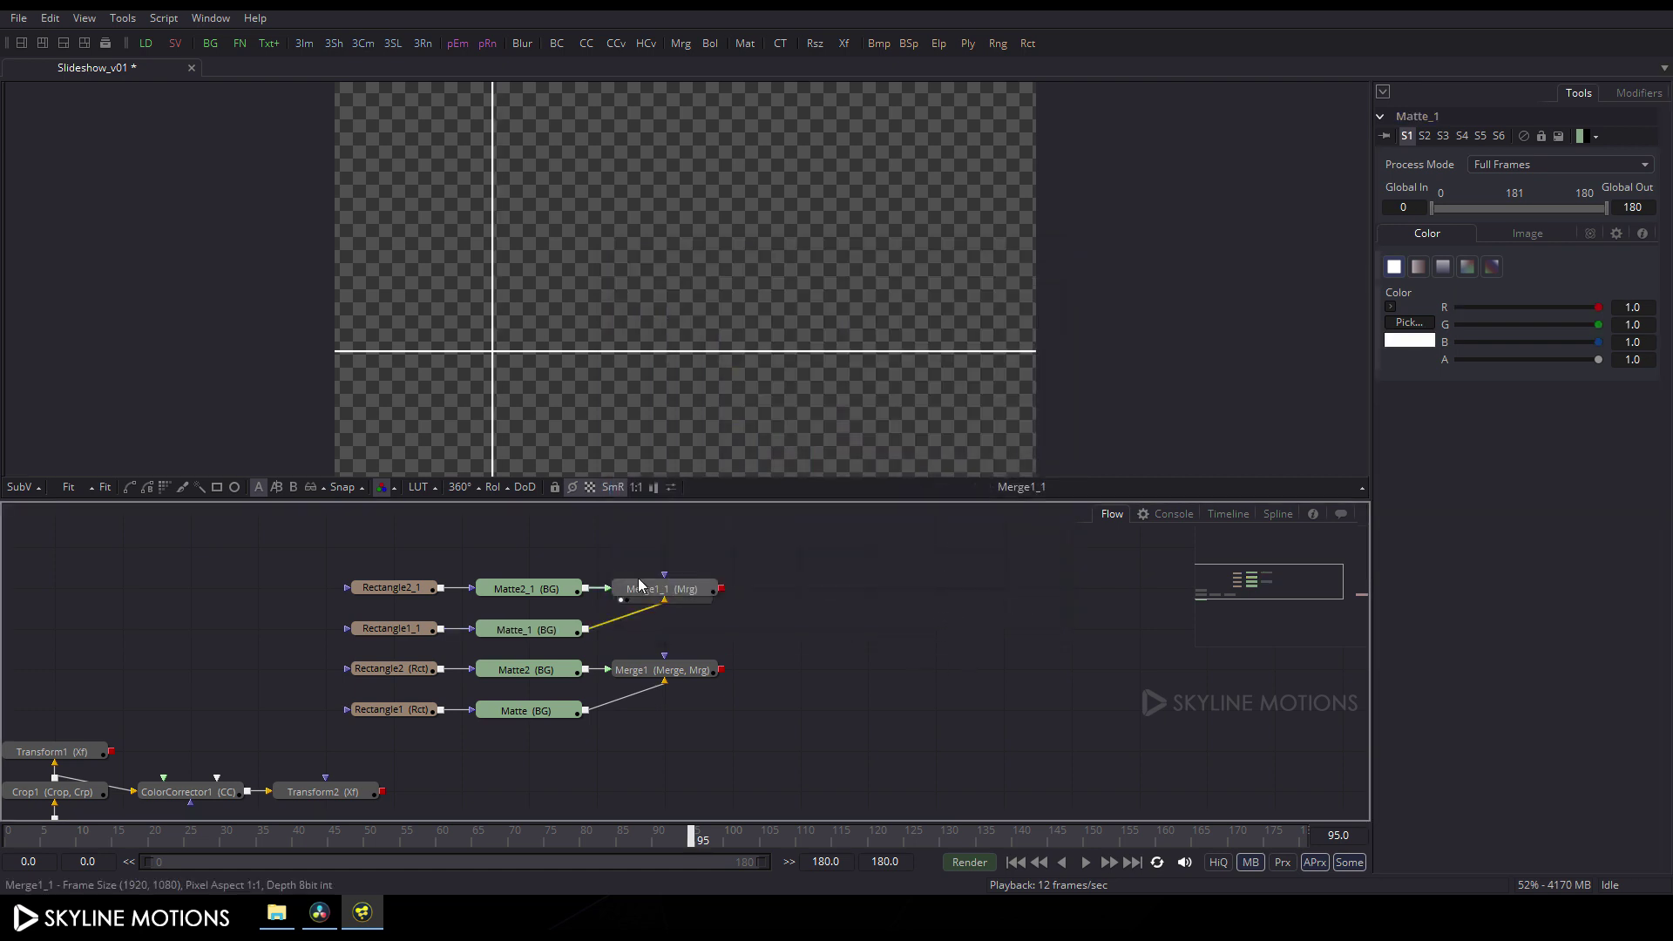
pyautogui.moveTo(353, 832); pyautogui.dragTo(862, 835)
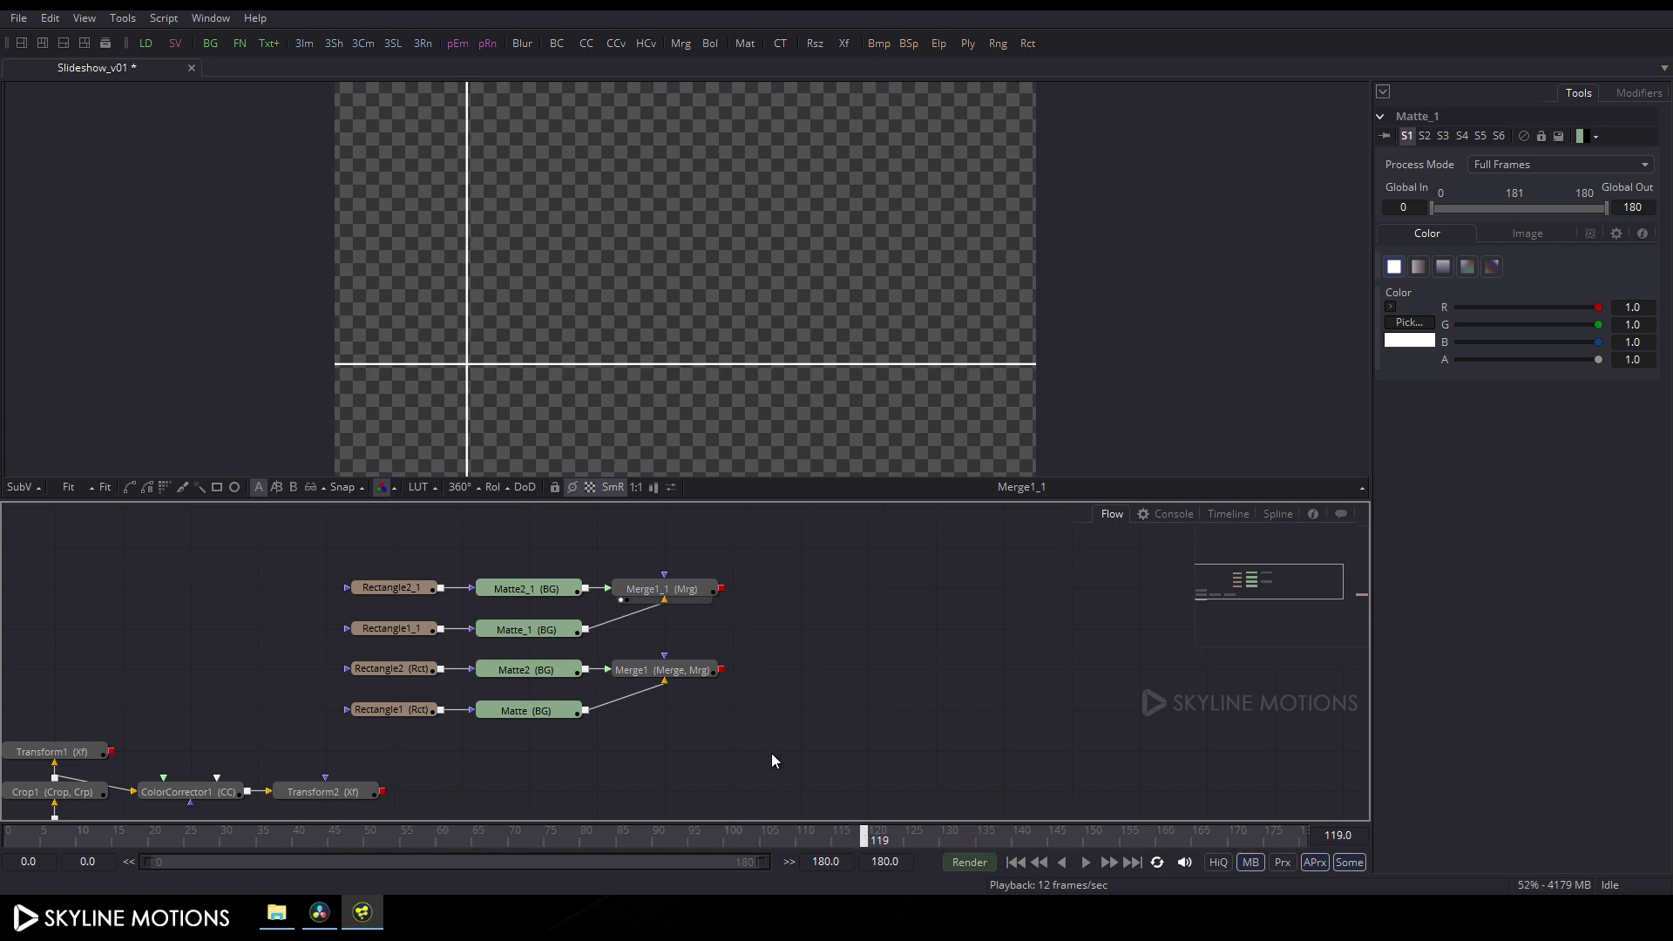
# Add a Merge node with Merge1 as background and Transform2 as foreground, and view its output
pyautogui.scroll(-2, 755, 672)
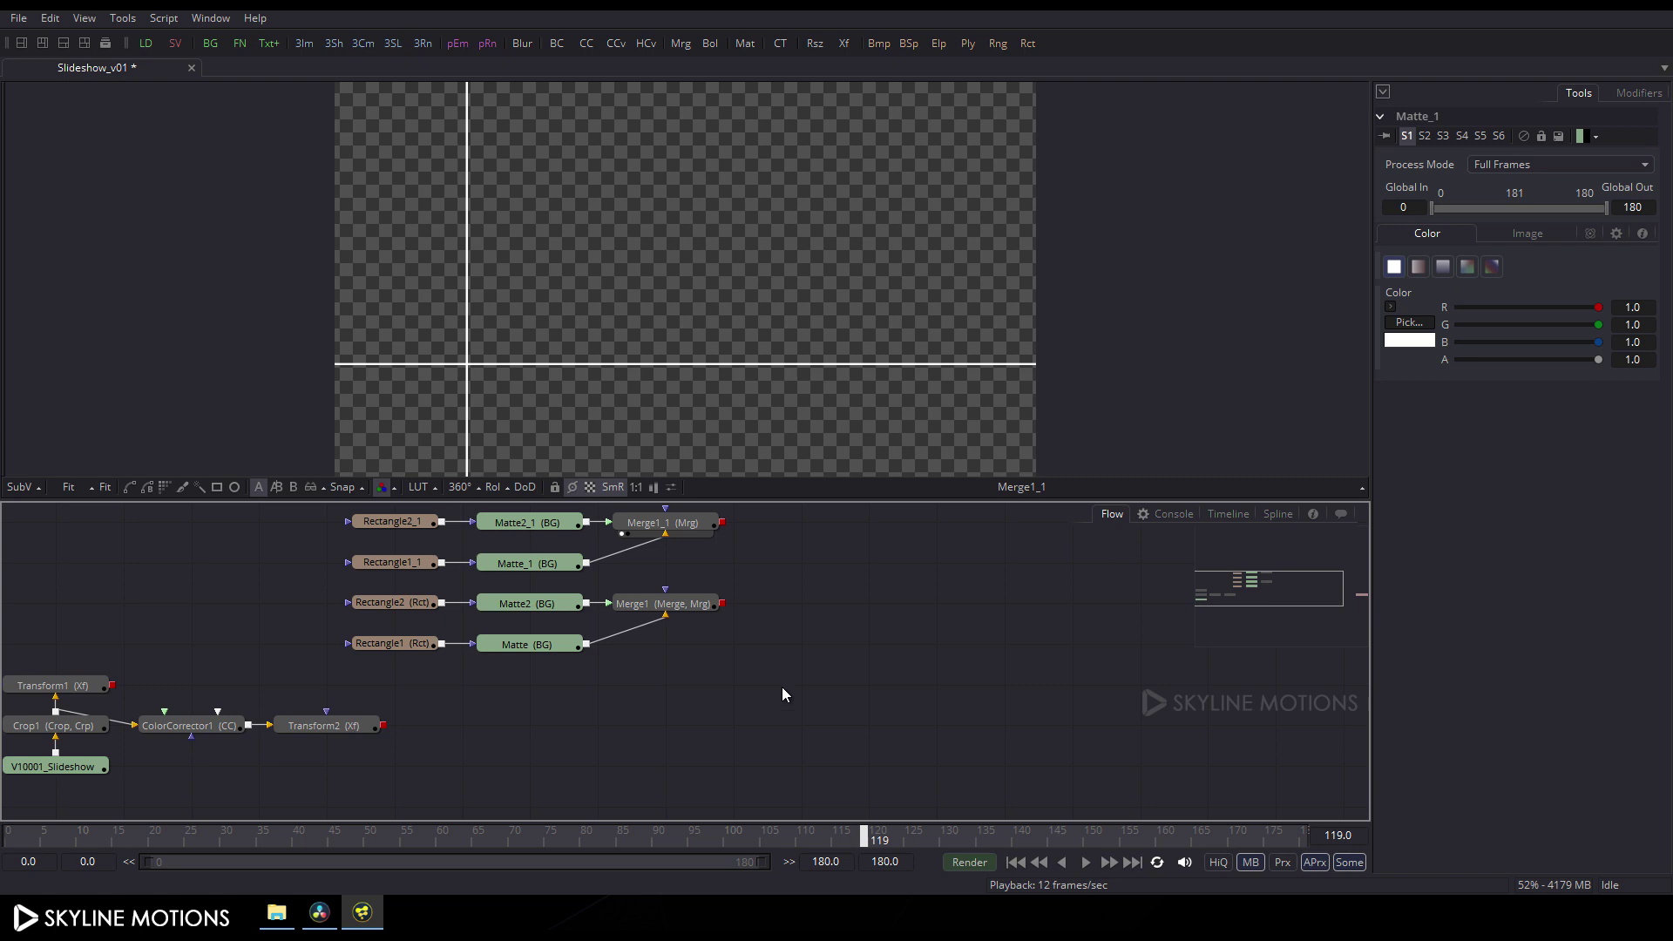
pyautogui.click(684, 44)
pyautogui.moveTo(842, 699); pyautogui.dragTo(691, 614)
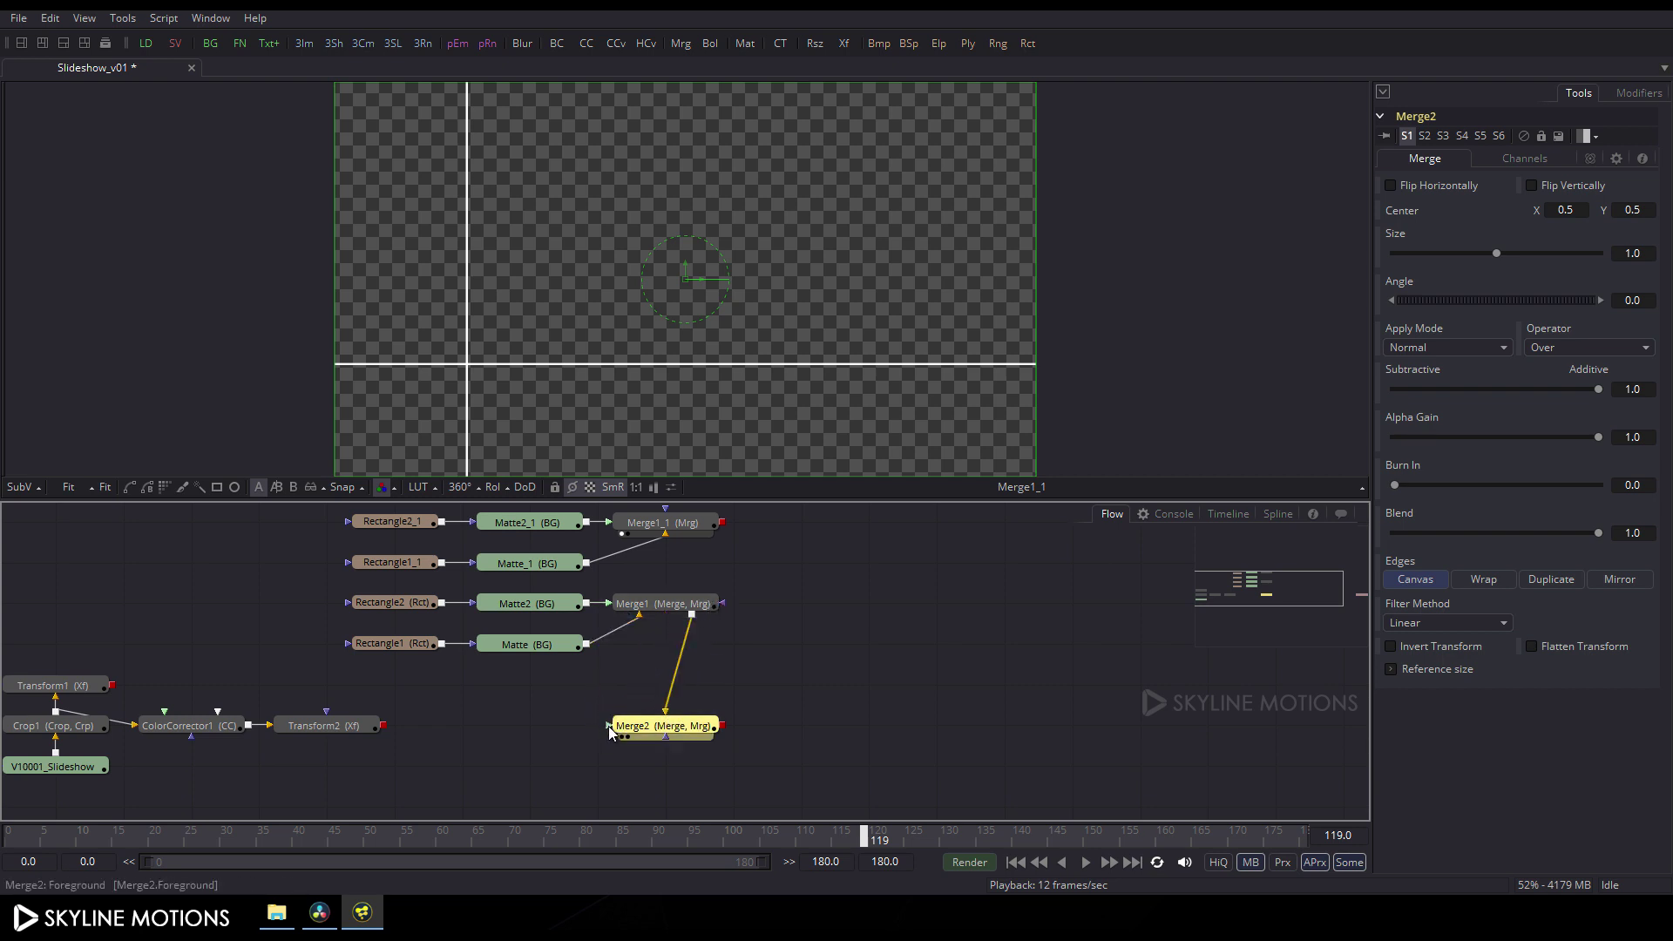
pyautogui.moveTo(608, 726); pyautogui.dragTo(317, 731)
pyautogui.moveTo(696, 729); pyautogui.dragTo(759, 446)
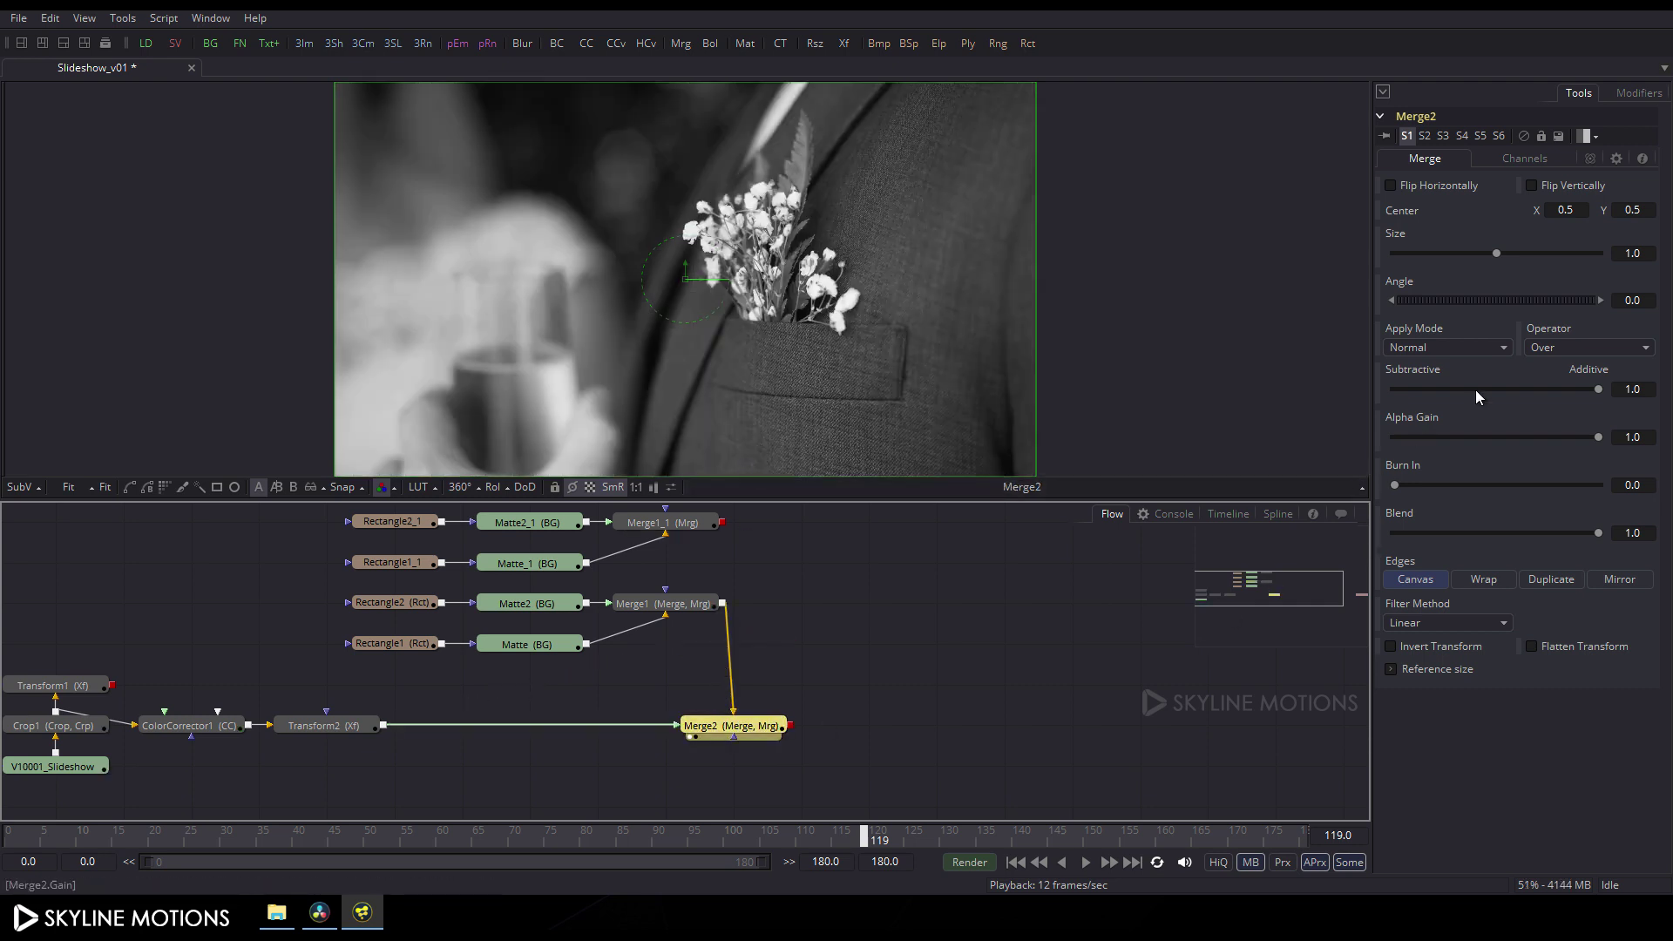
# Set Merge2's operator to In and scrub to frame 135 to check the masked black-and-white picture
pyautogui.click(1554, 352)
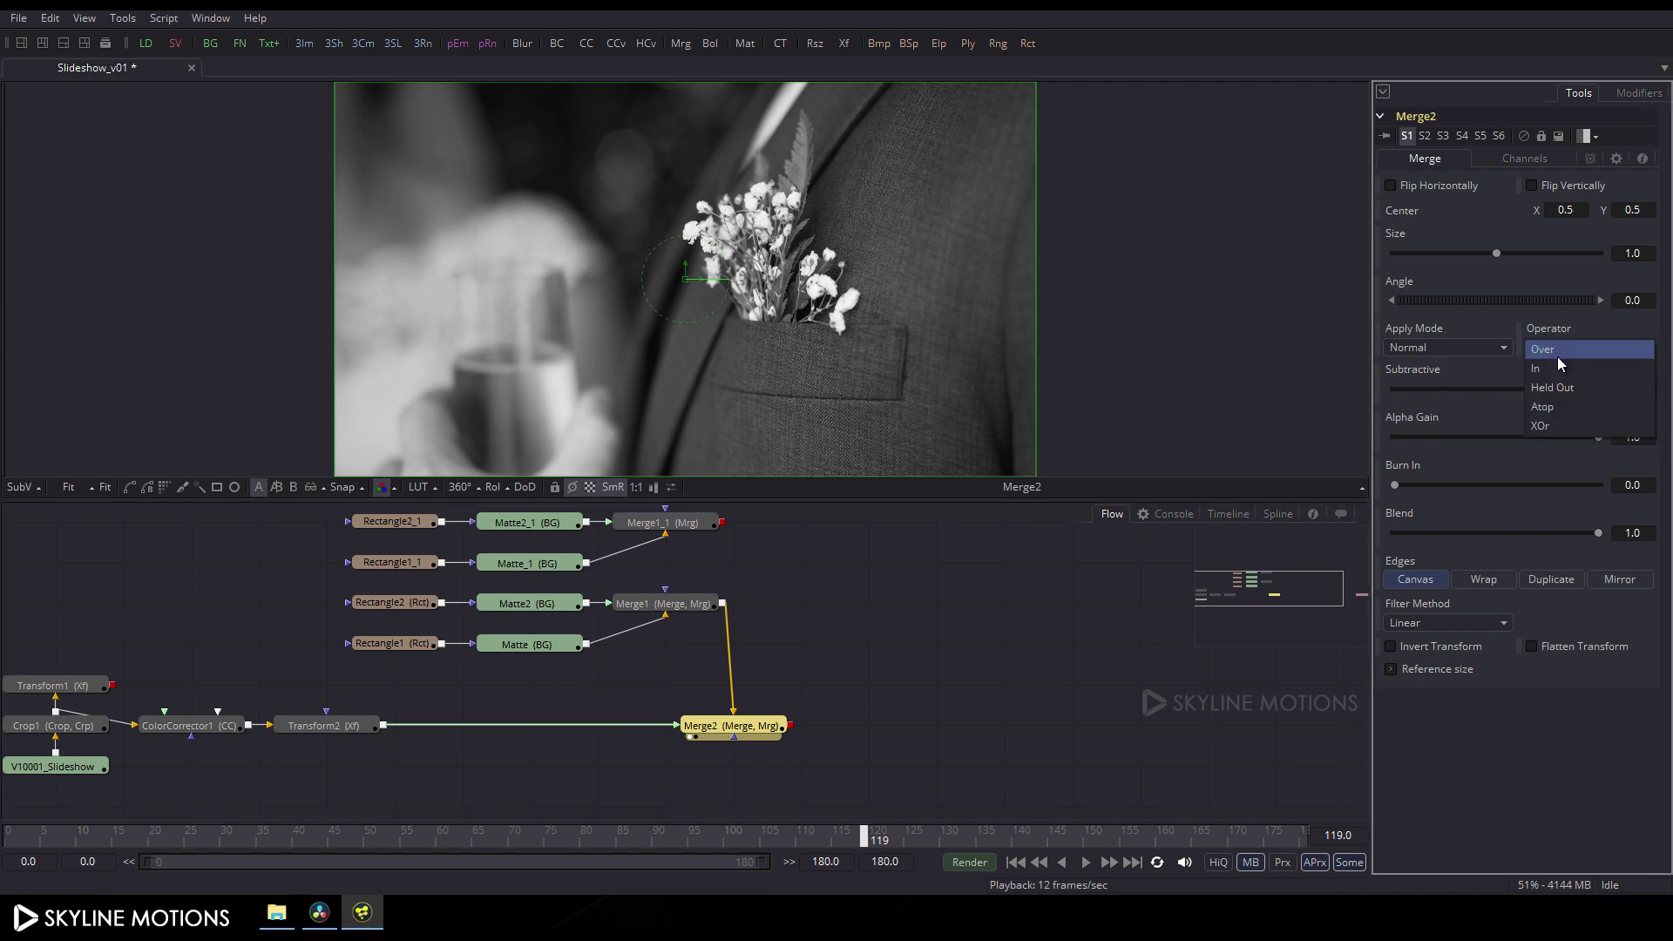
pyautogui.click(1556, 357)
pyautogui.moveTo(495, 832); pyautogui.dragTo(542, 876)
pyautogui.moveTo(838, 859); pyautogui.dragTo(978, 845)
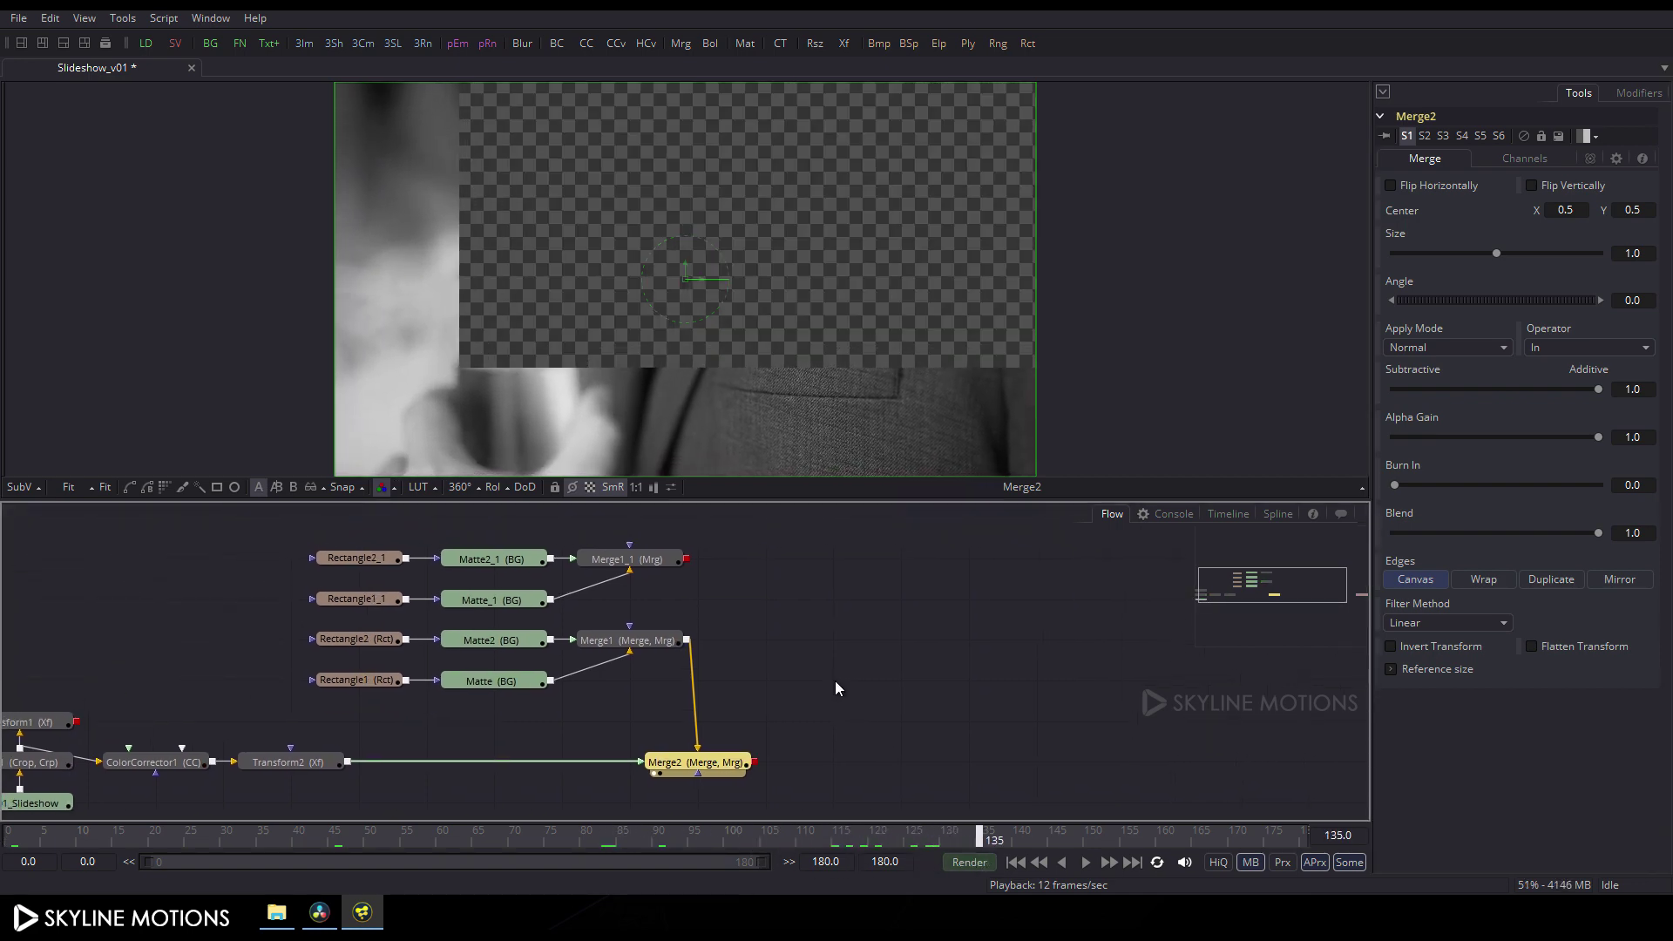
pyautogui.moveTo(736, 765)
pyautogui.mouseDown()
pyautogui.moveTo(664, 767)
pyautogui.moveTo(731, 765)
pyautogui.mouseUp()
pyautogui.click(854, 713)
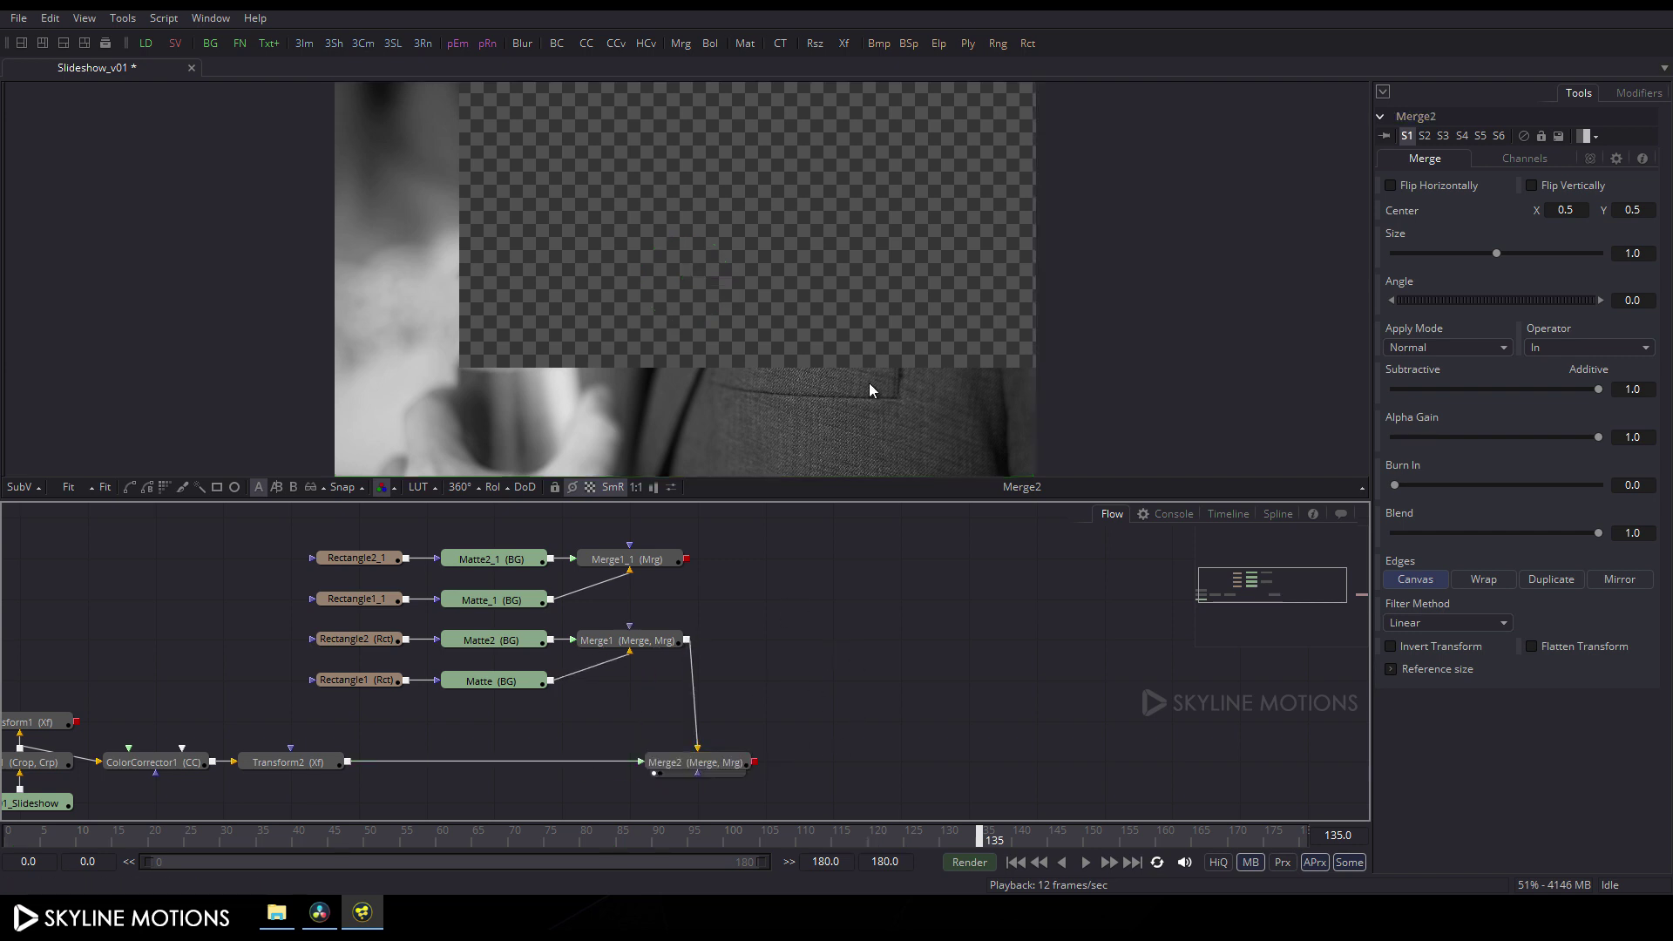
# Merge the Merge1_1 border lines over Merge2 with a new Merge node, view it and scrub back to frame 20
pyautogui.click(681, 43)
pyautogui.moveTo(796, 644); pyautogui.dragTo(754, 762)
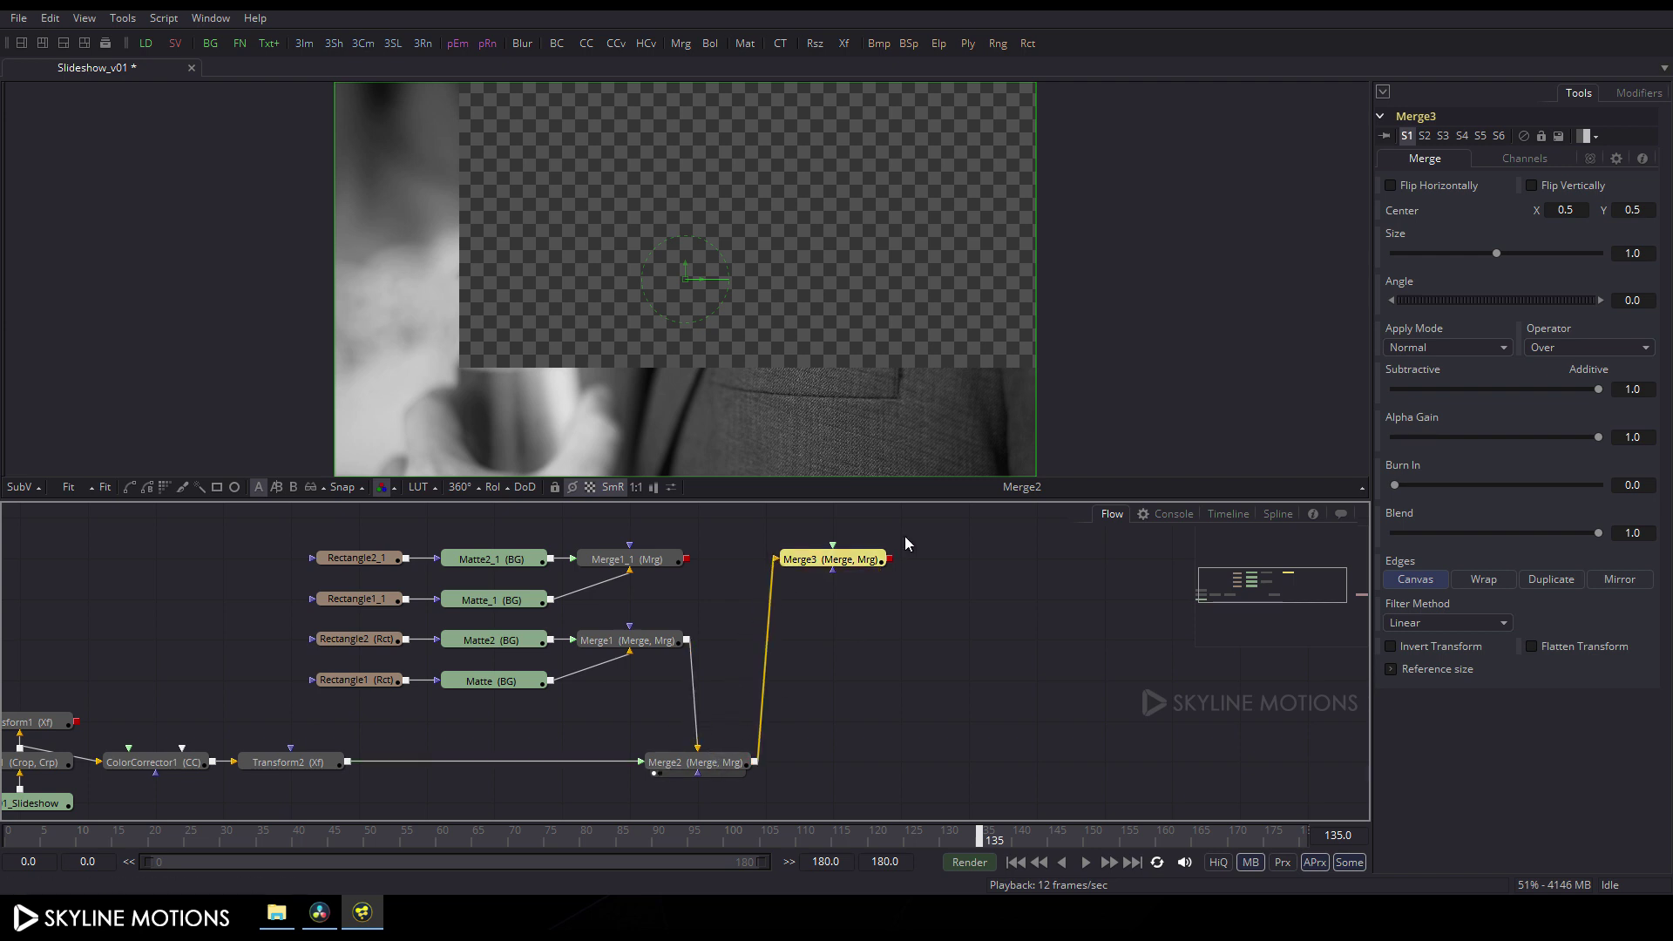
pyautogui.moveTo(832, 546); pyautogui.dragTo(617, 575)
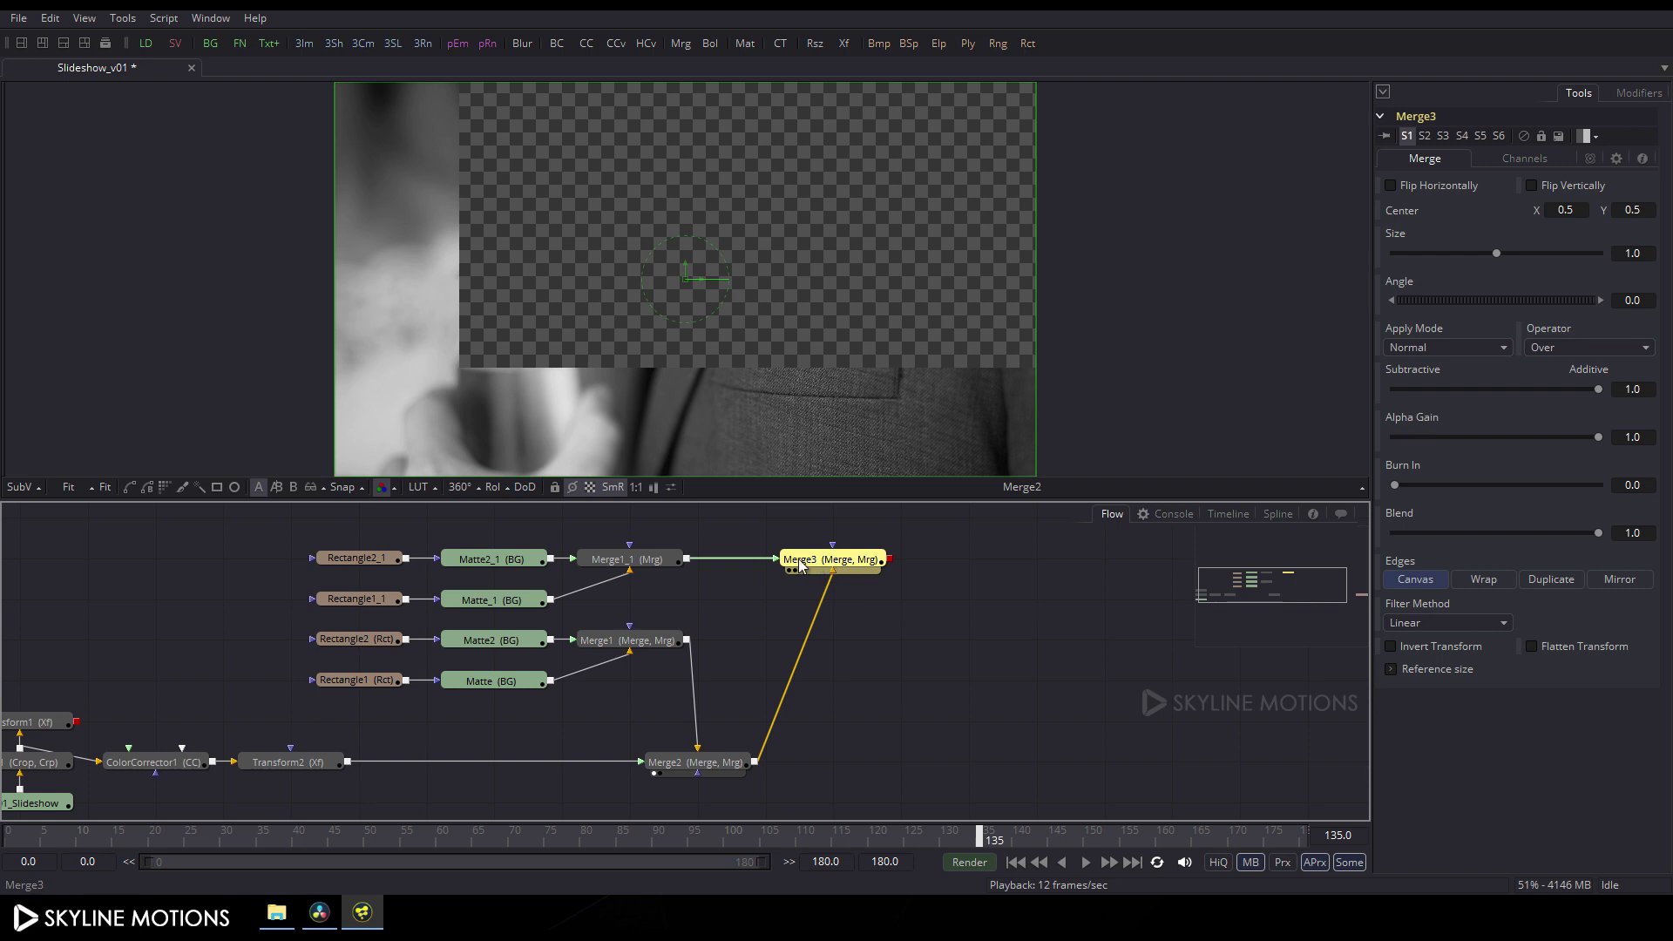
pyautogui.press('1')
pyautogui.moveTo(655, 838); pyautogui.dragTo(1041, 841)
pyautogui.moveTo(891, 683); pyautogui.dragTo(938, 653)
pyautogui.click(376, 776)
pyautogui.moveTo(348, 841); pyautogui.dragTo(153, 839)
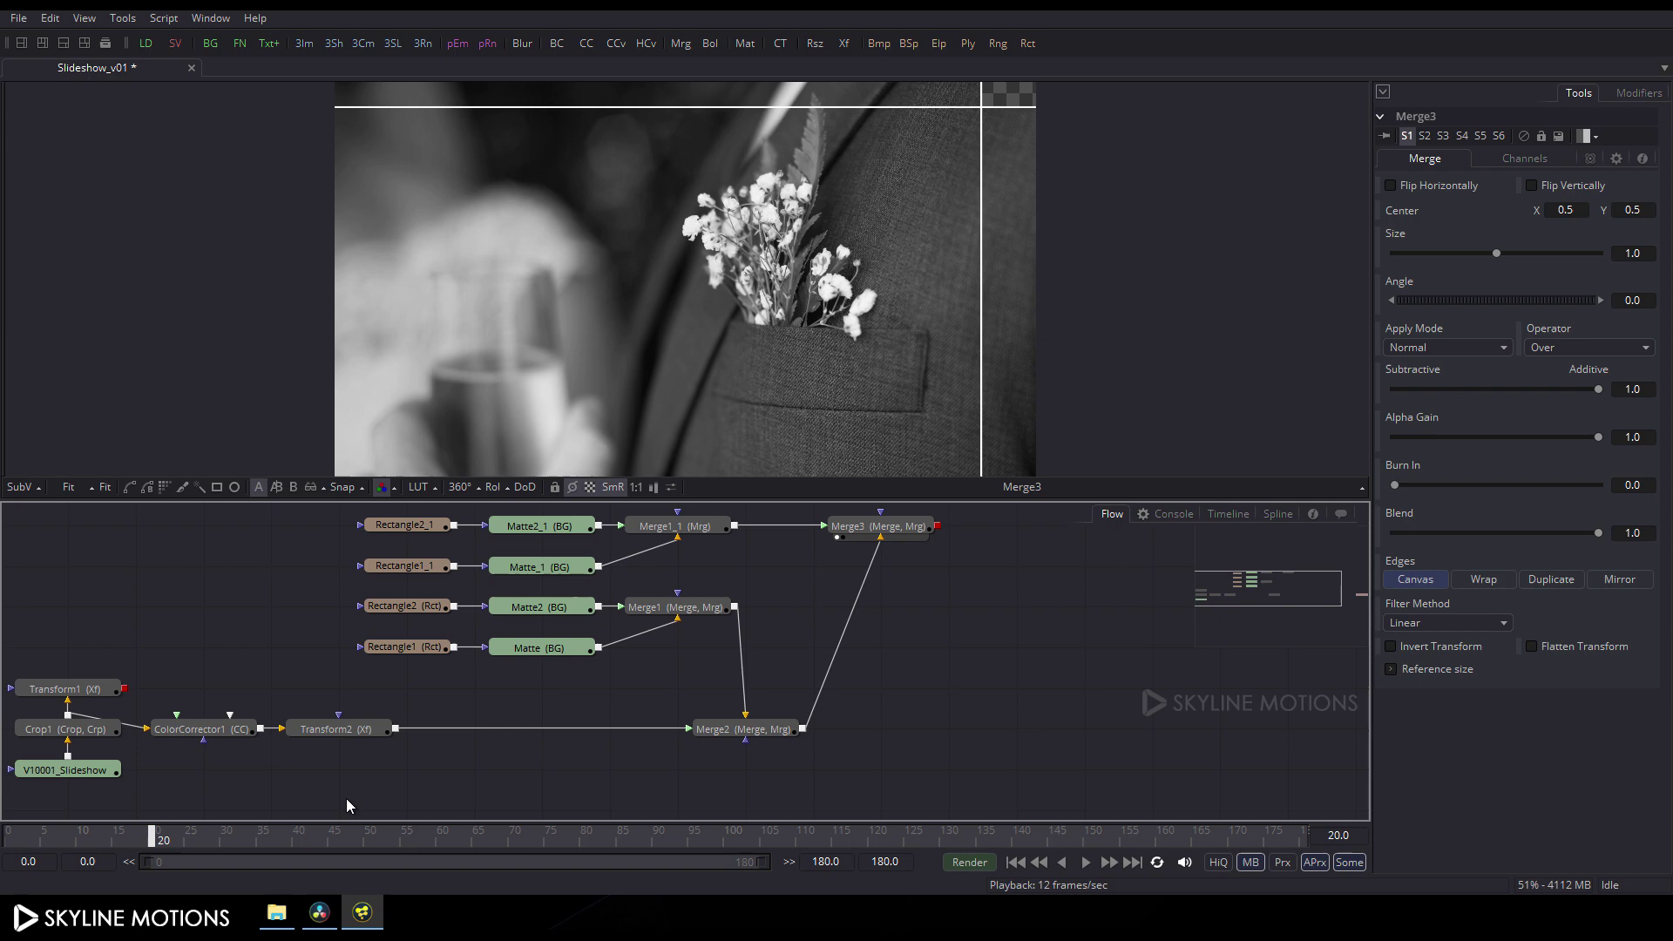
# Insert a Directional Blur node between Transform2 and Merge2
pyautogui.click(364, 735)
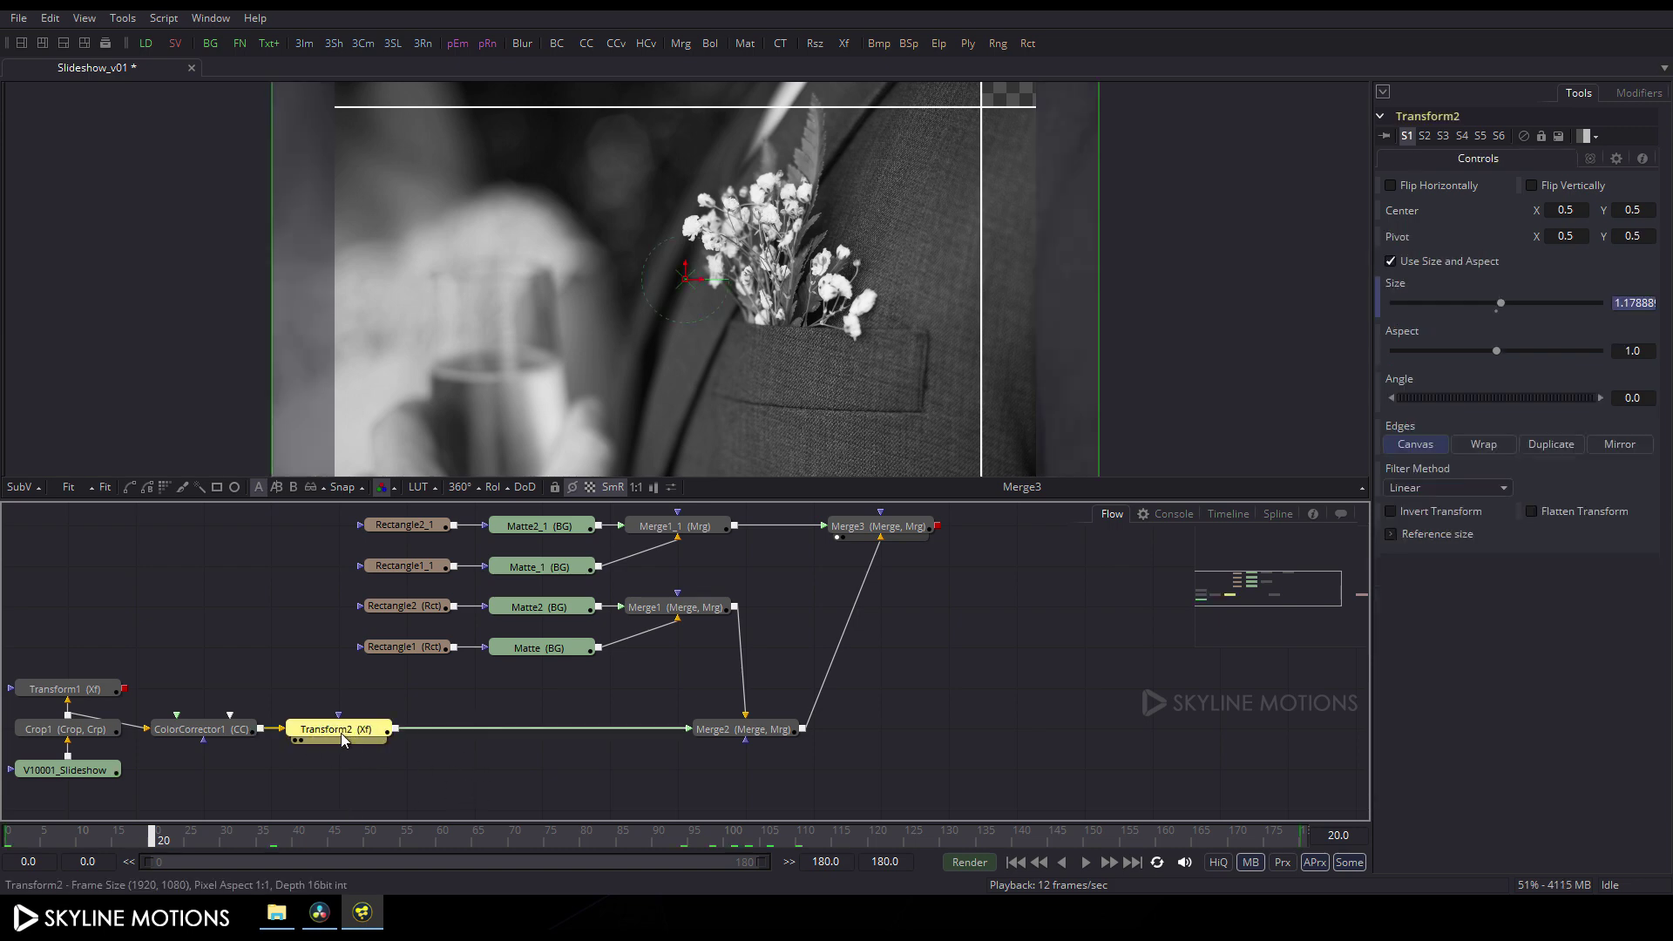
pyautogui.hotkey('shift', 'space')
pyautogui.write('crop')
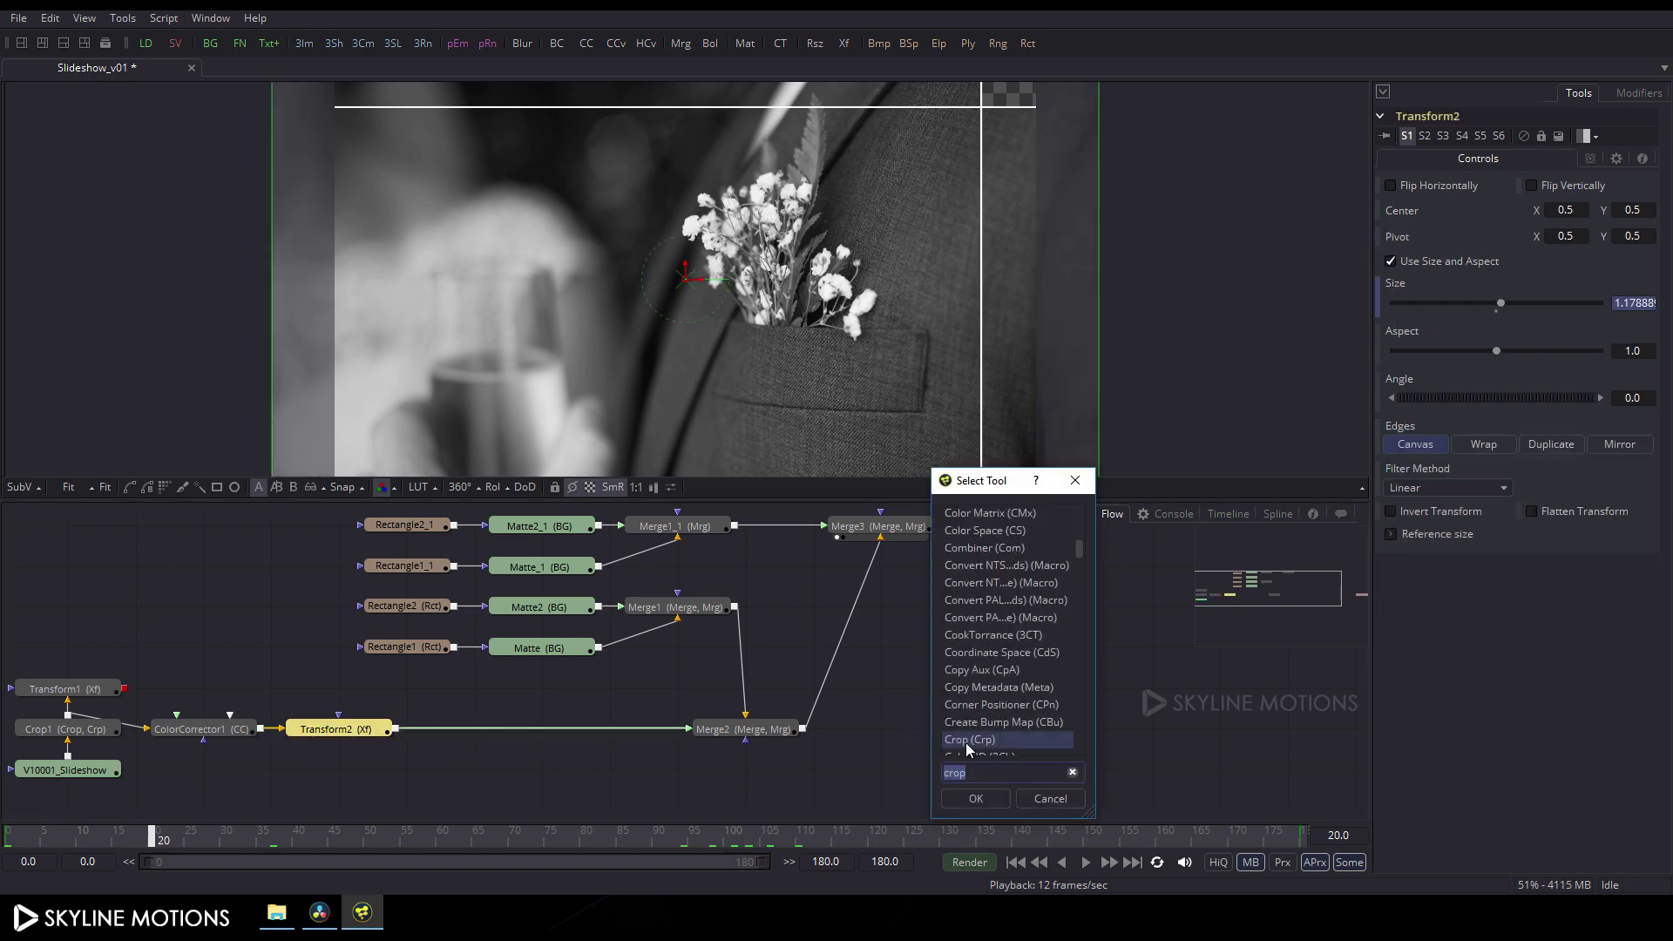
pyautogui.press('BackSpace')
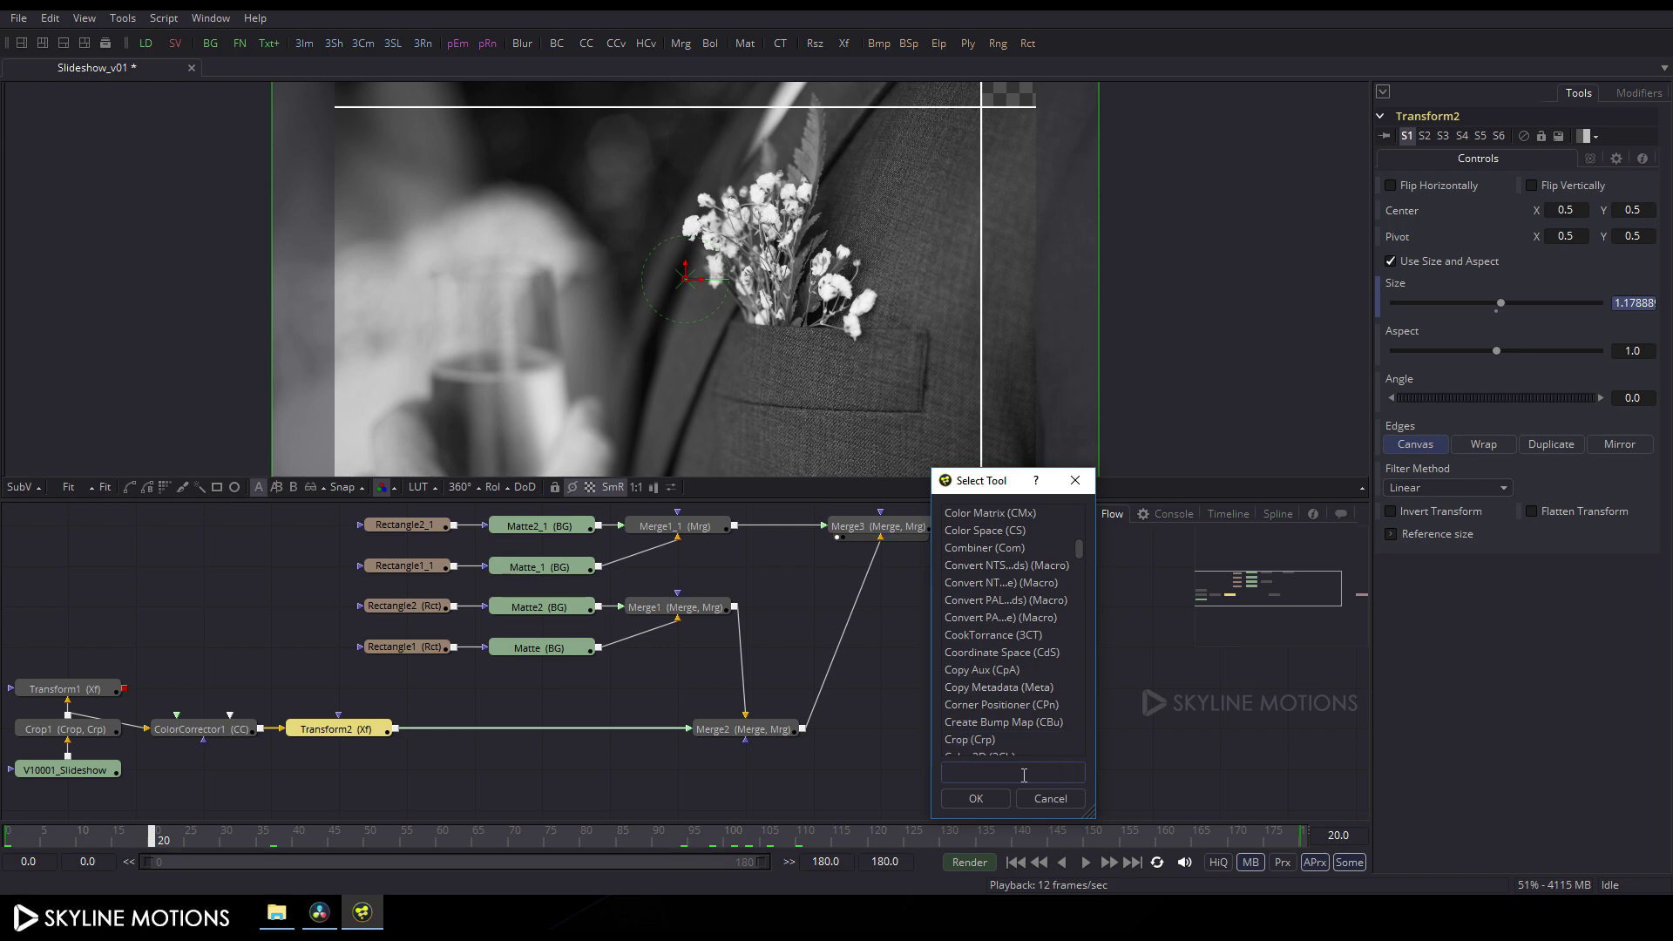
pyautogui.write('direct')
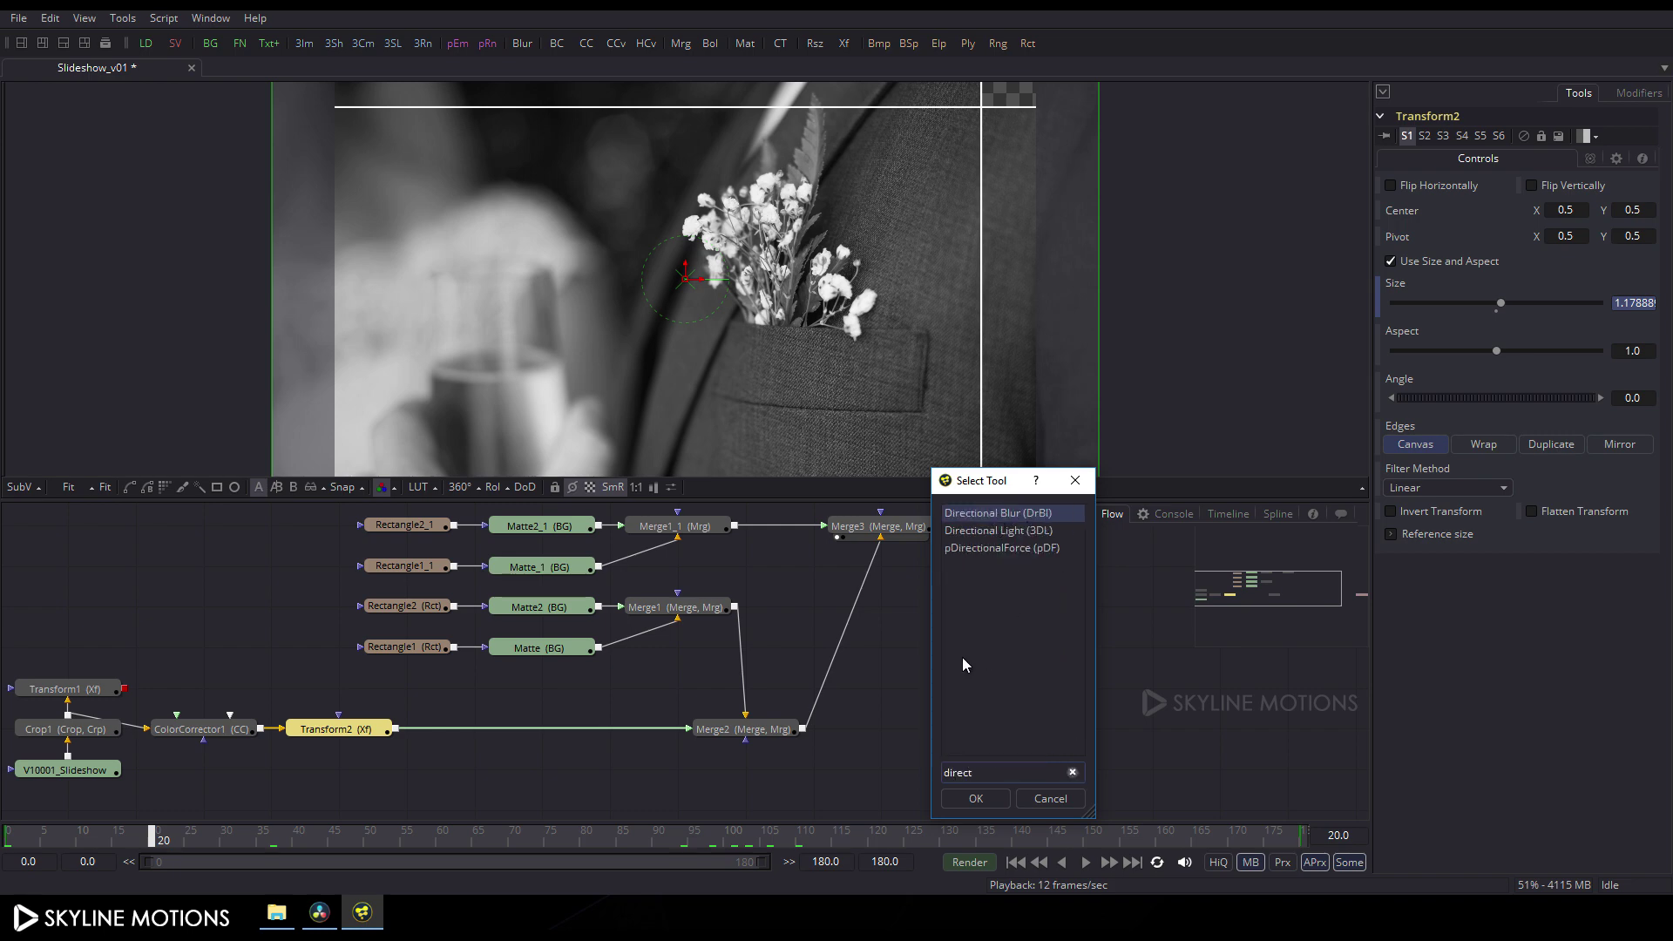
pyautogui.click(974, 798)
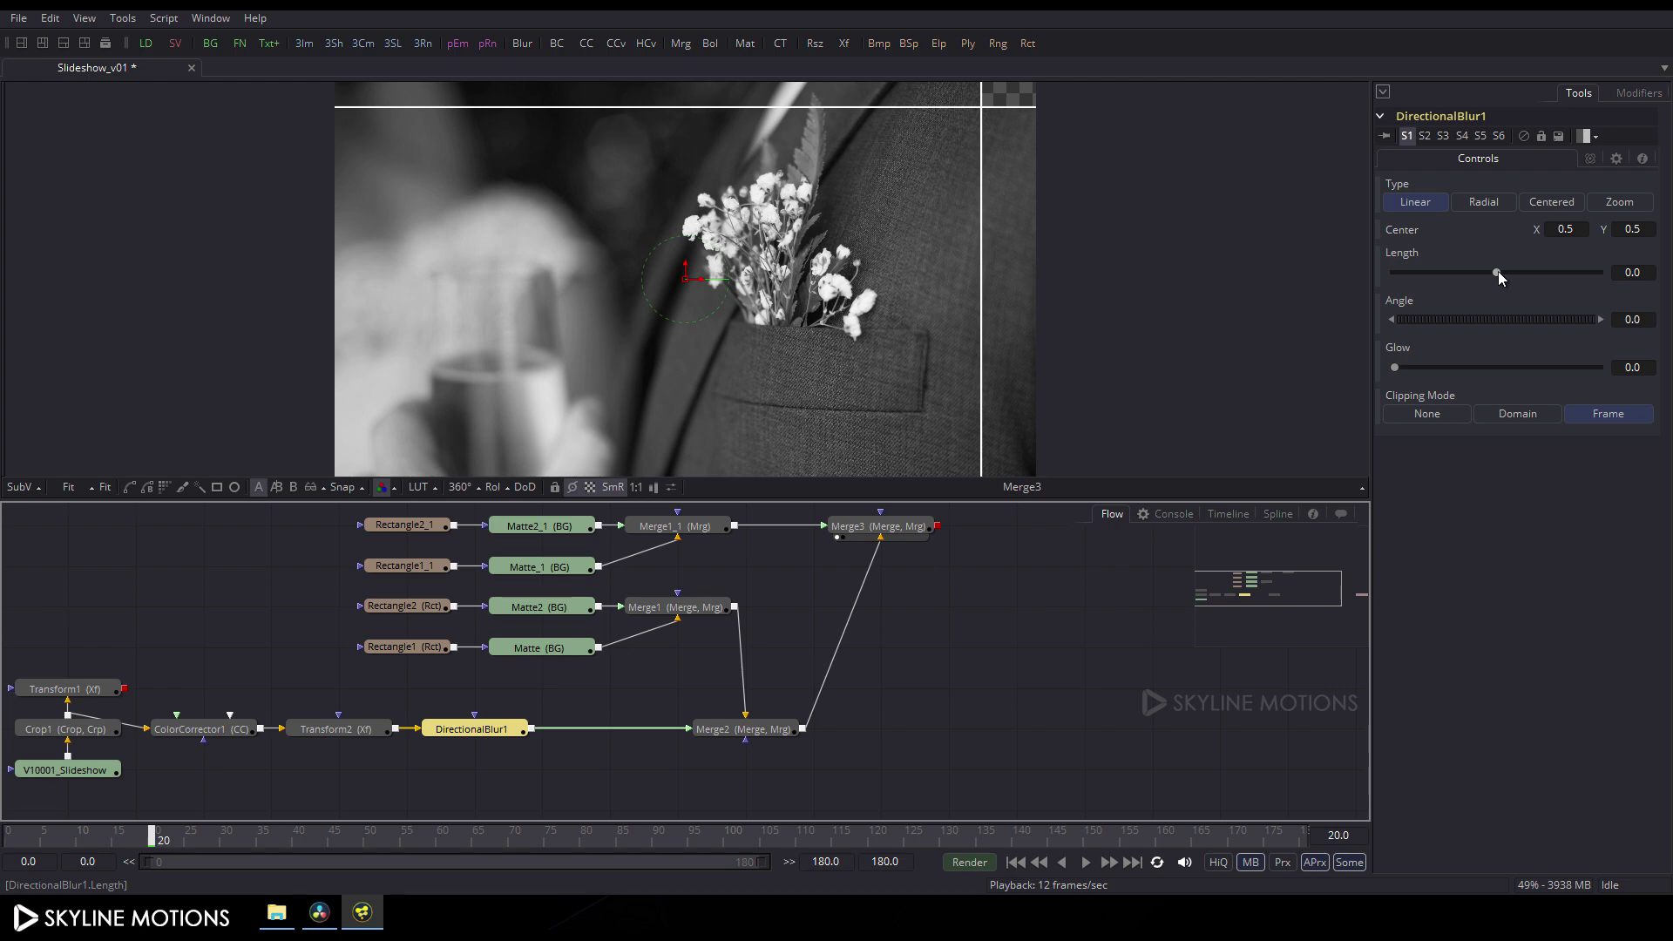
# Set the DirectionalBlur1 length to 0.01, keeping the Linear type
pyautogui.moveTo(1498, 270); pyautogui.dragTo(1534, 275)
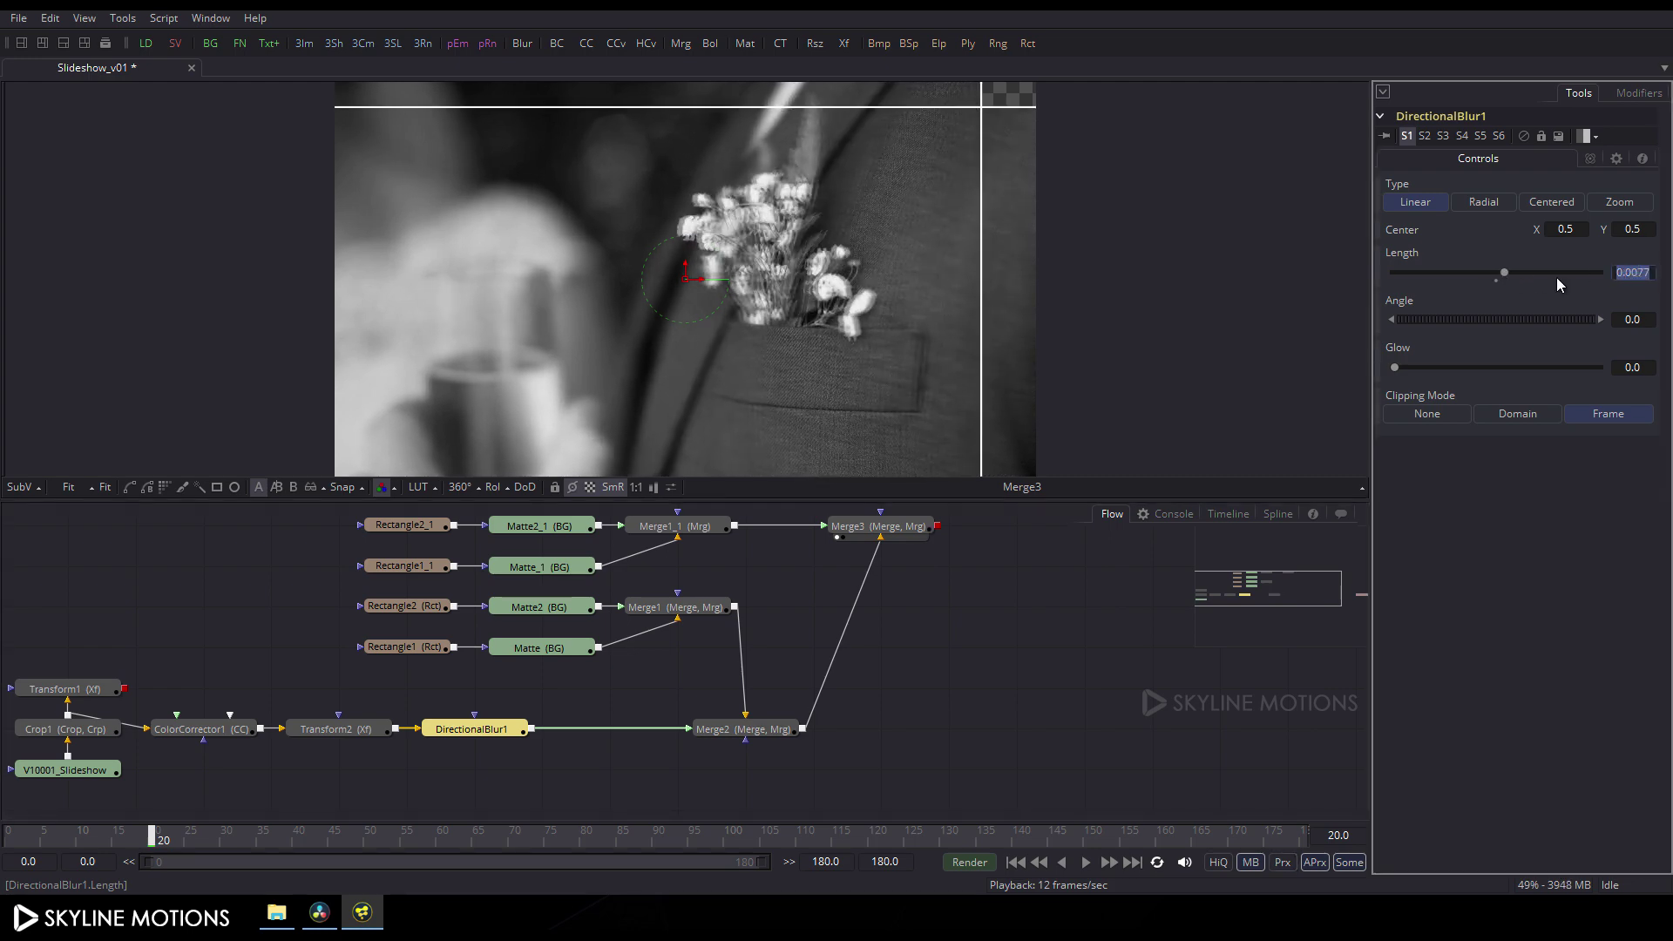
pyautogui.write('0.01')
pyautogui.press('Tab')
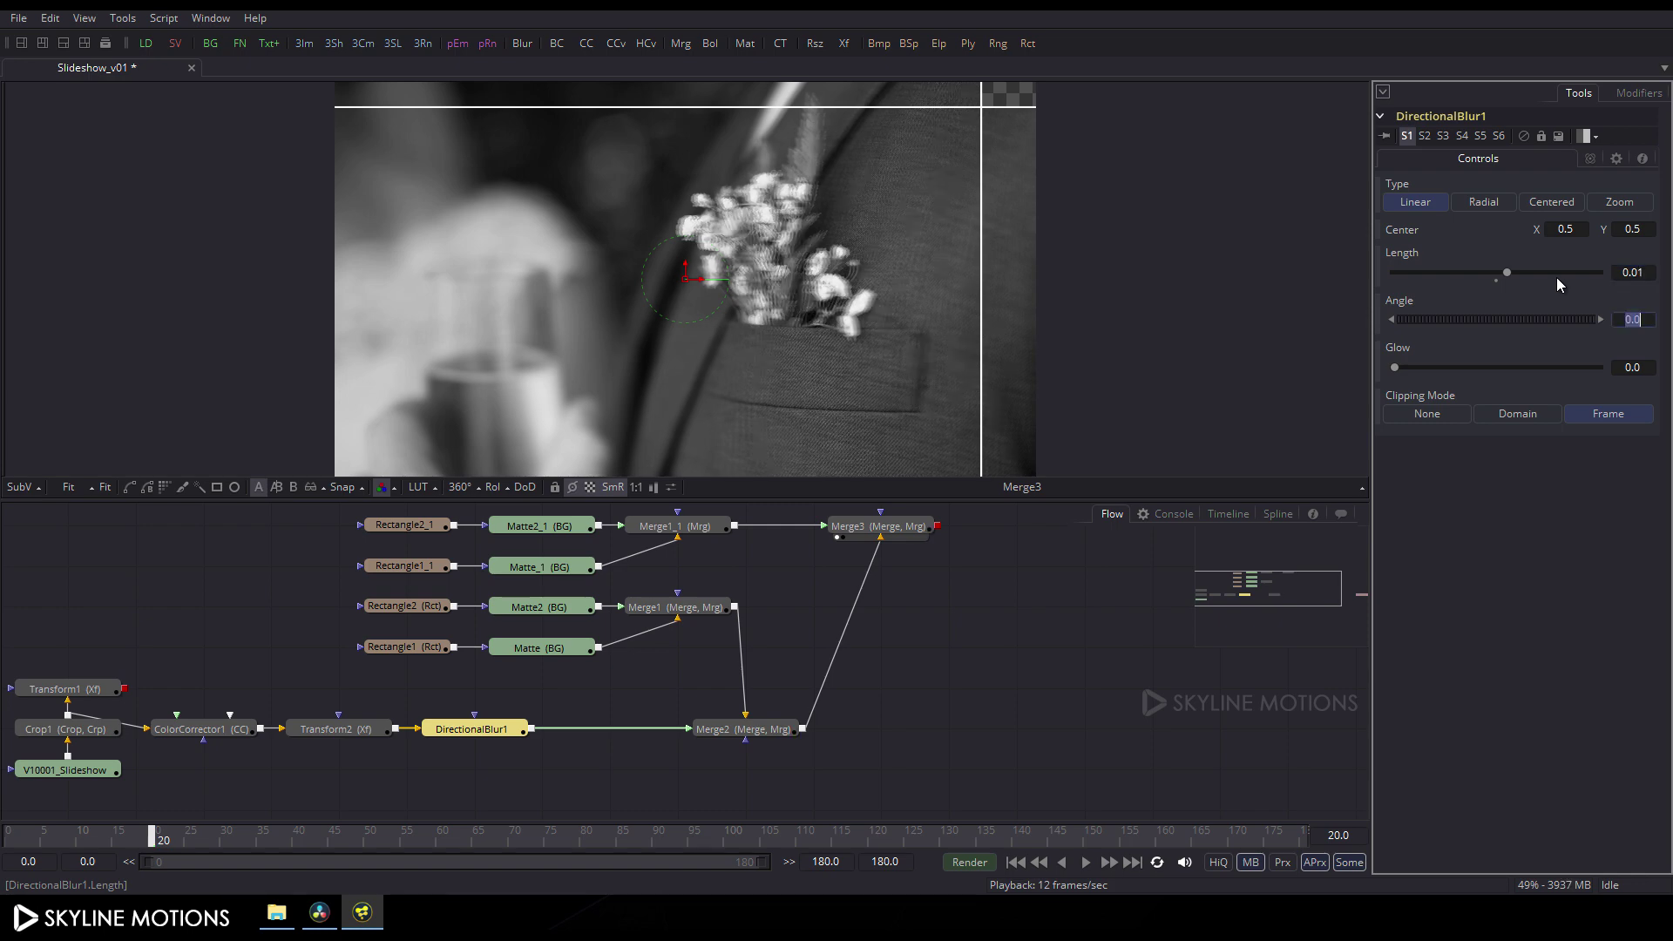
pyautogui.click(877, 745)
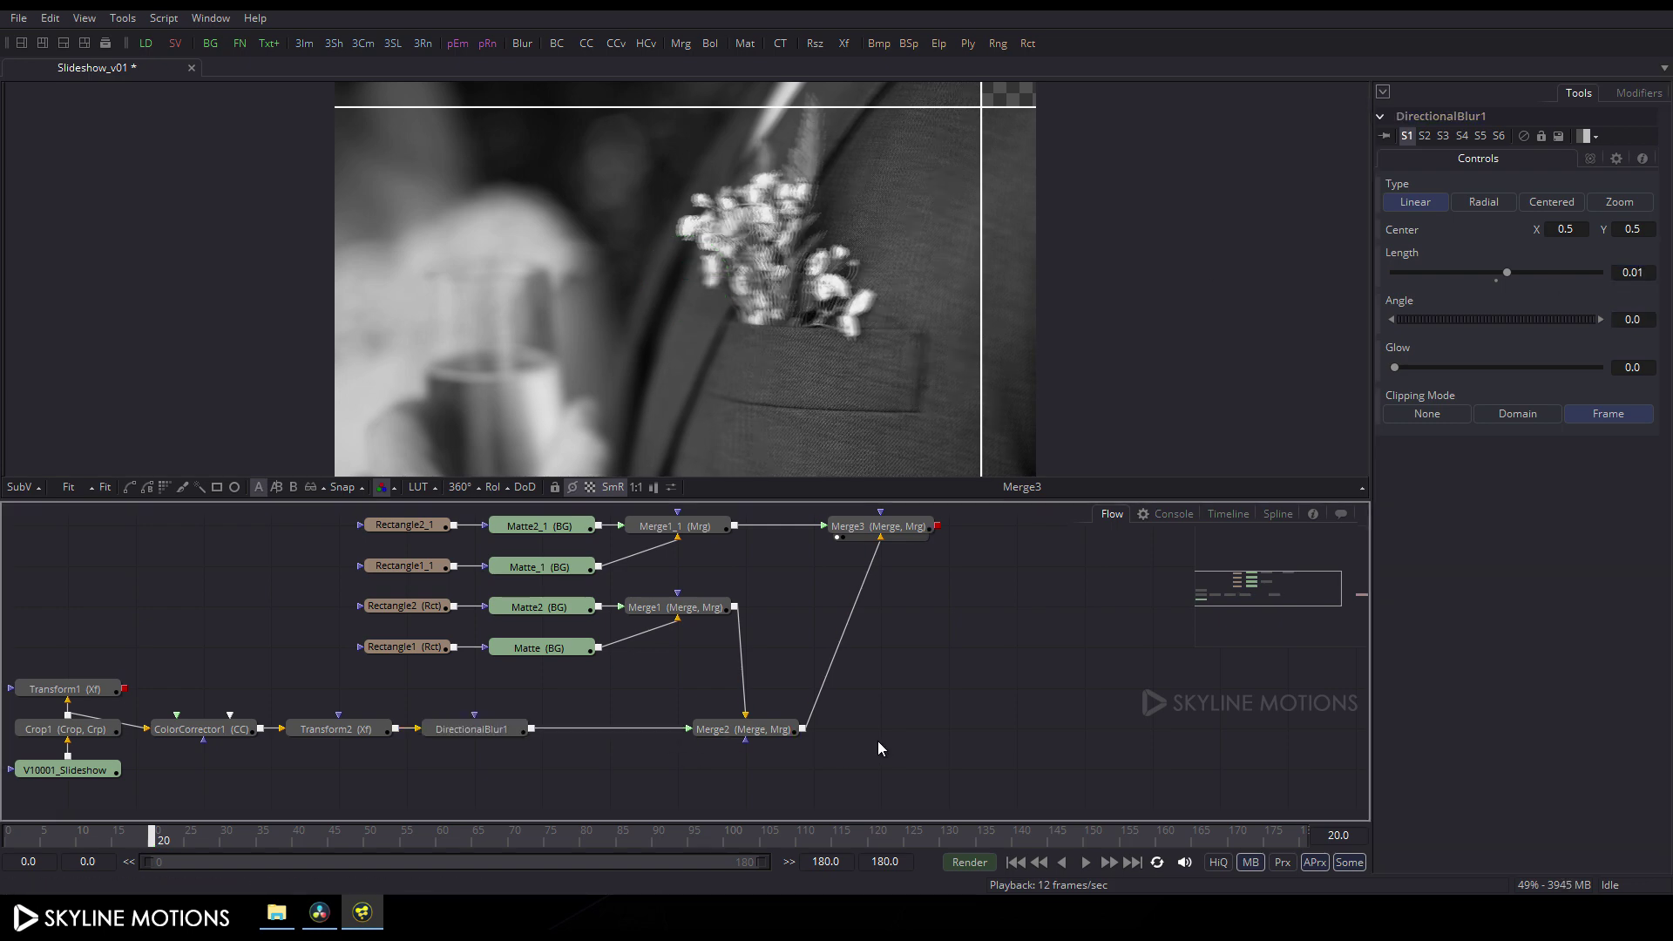
# Add a Text+ node and composite it over the blurred picture with a new Merge between DirectionalBlur1 and Merge2
pyautogui.scroll(-2, 897, 730)
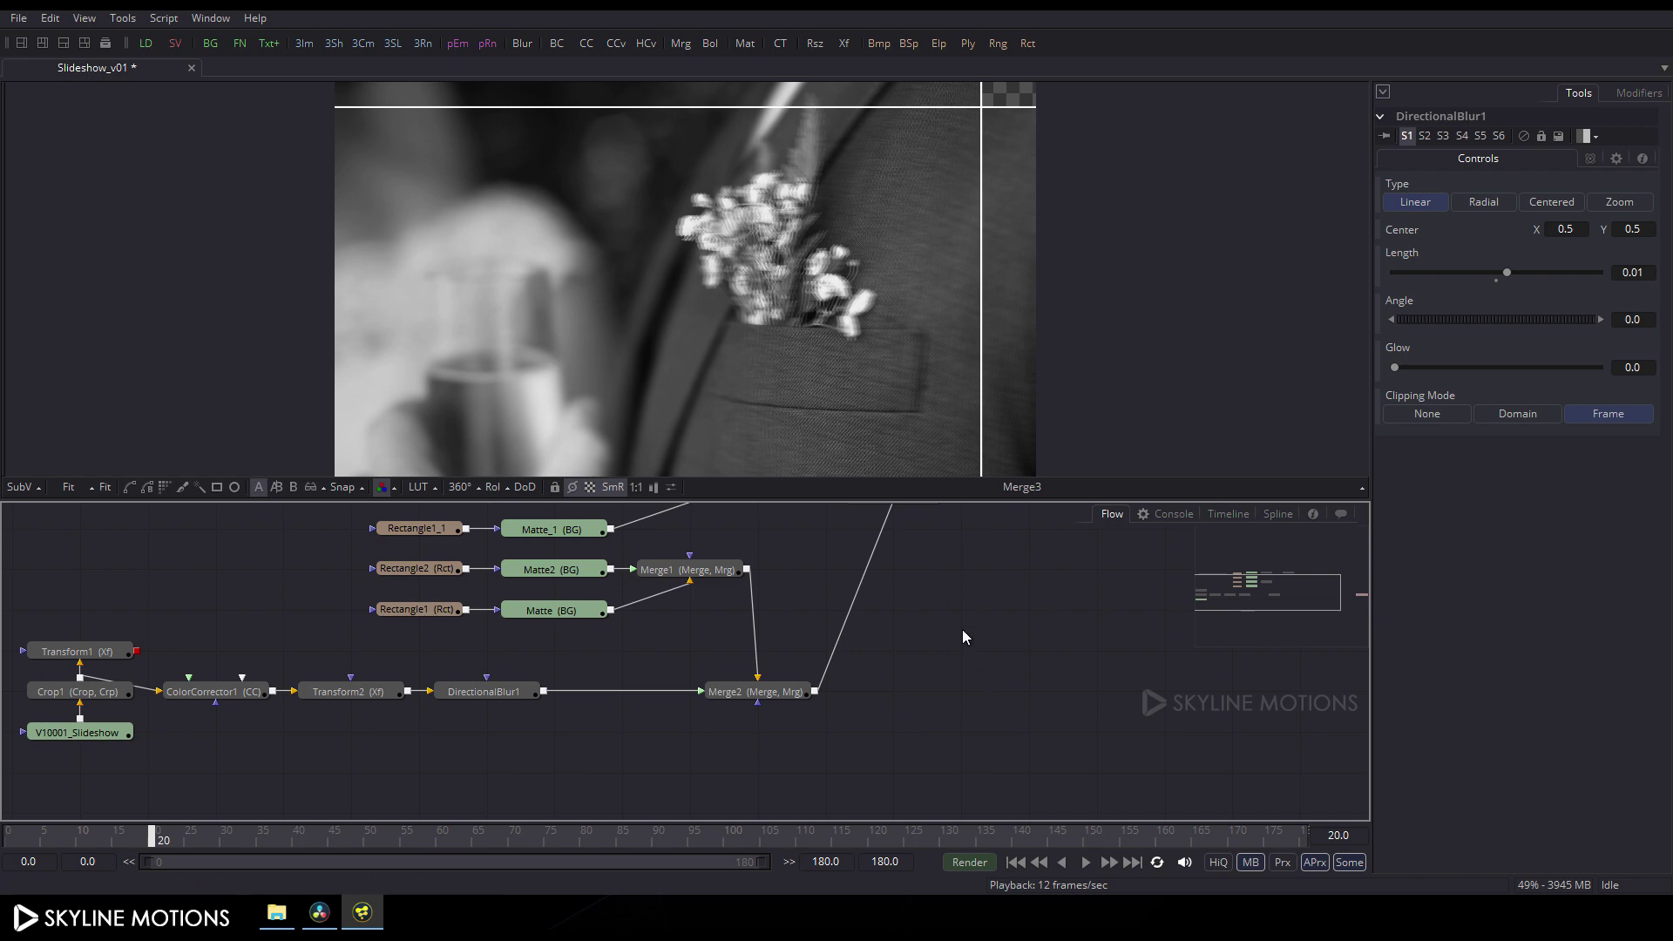
pyautogui.click(272, 48)
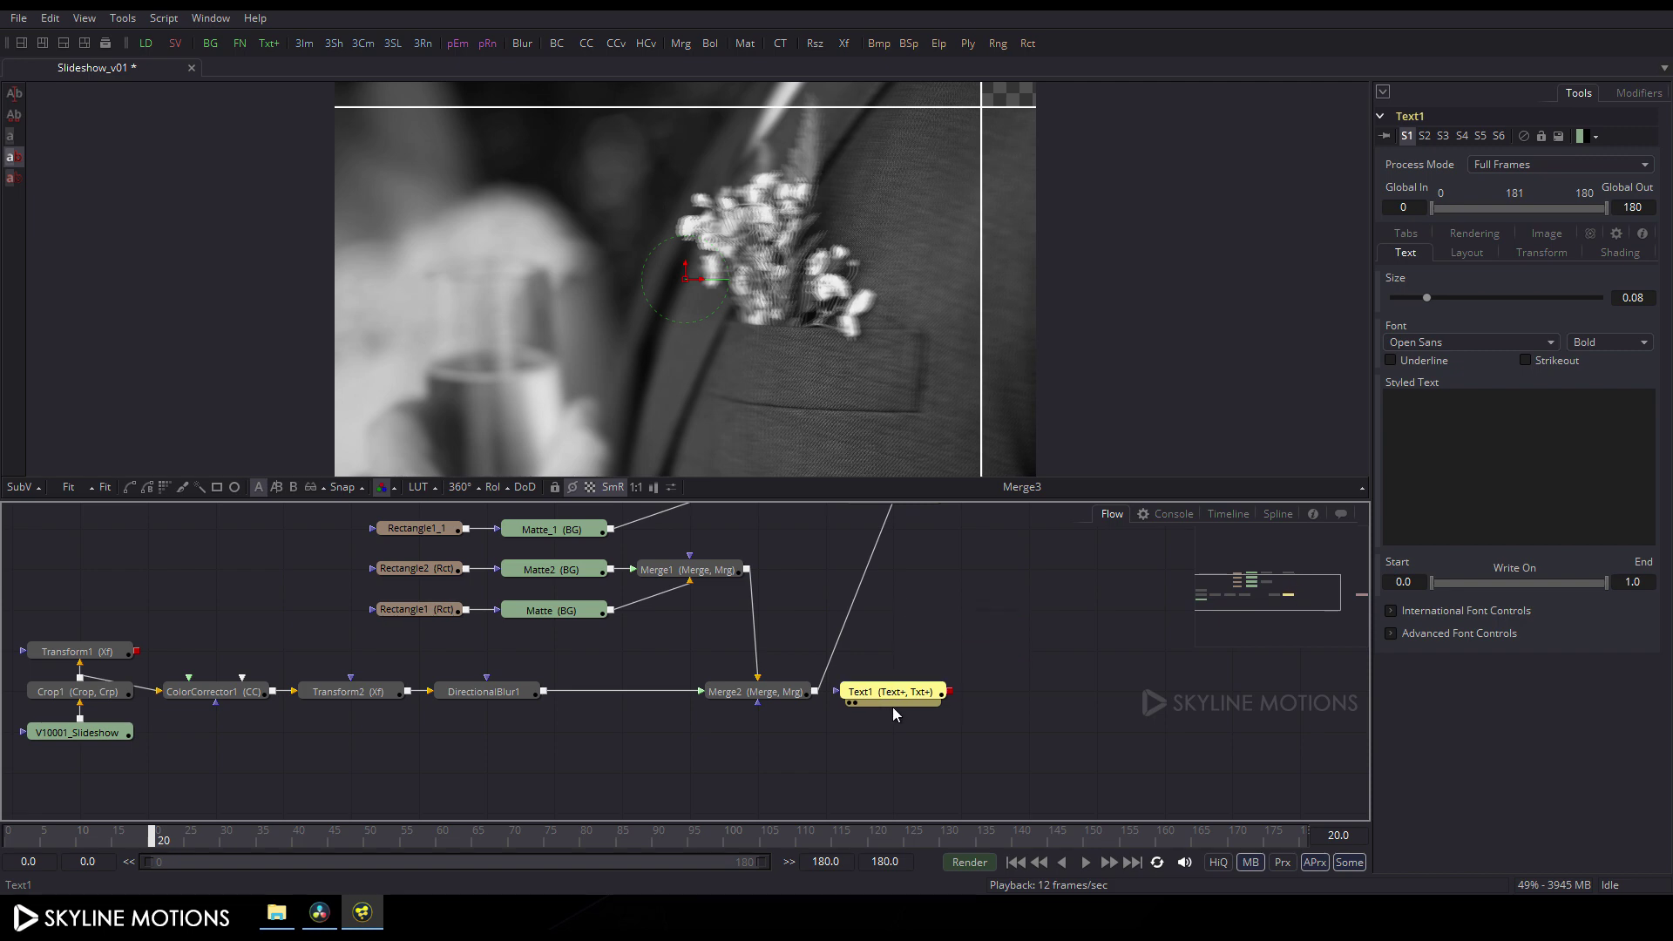
pyautogui.moveTo(892, 708); pyautogui.dragTo(622, 789)
pyautogui.click(697, 740)
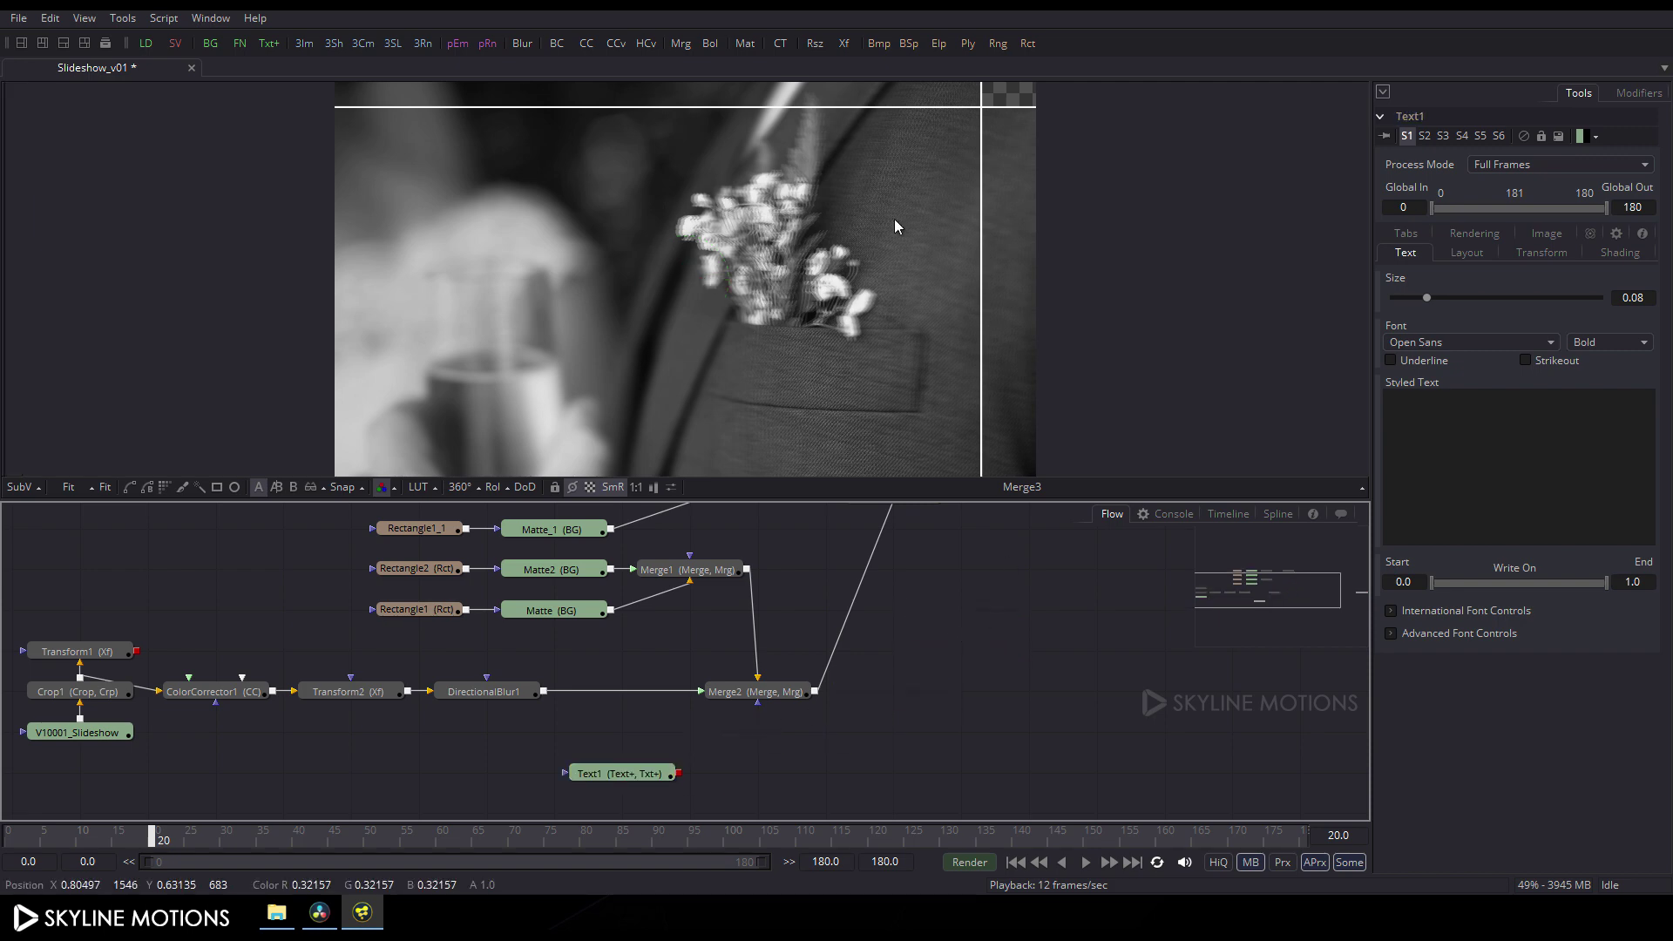
pyautogui.click(682, 43)
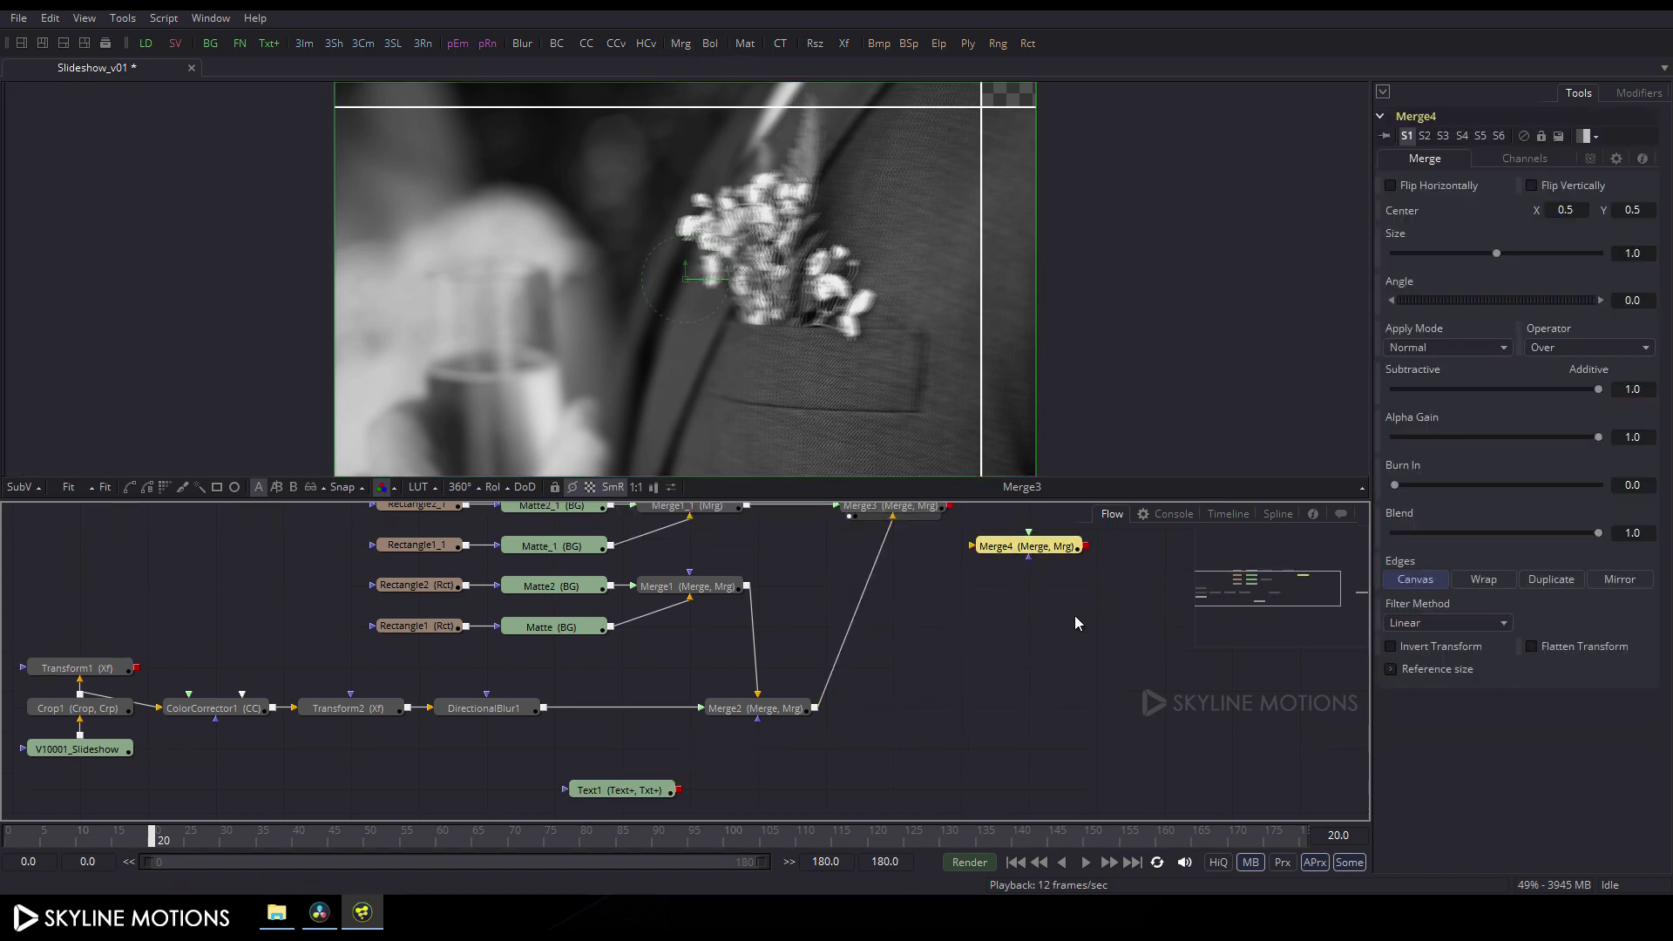
pyautogui.moveTo(1009, 515); pyautogui.dragTo(612, 760)
# Enter "05" as the styled text of Text1 and set its font to Century Gothic
pyautogui.click(612, 758)
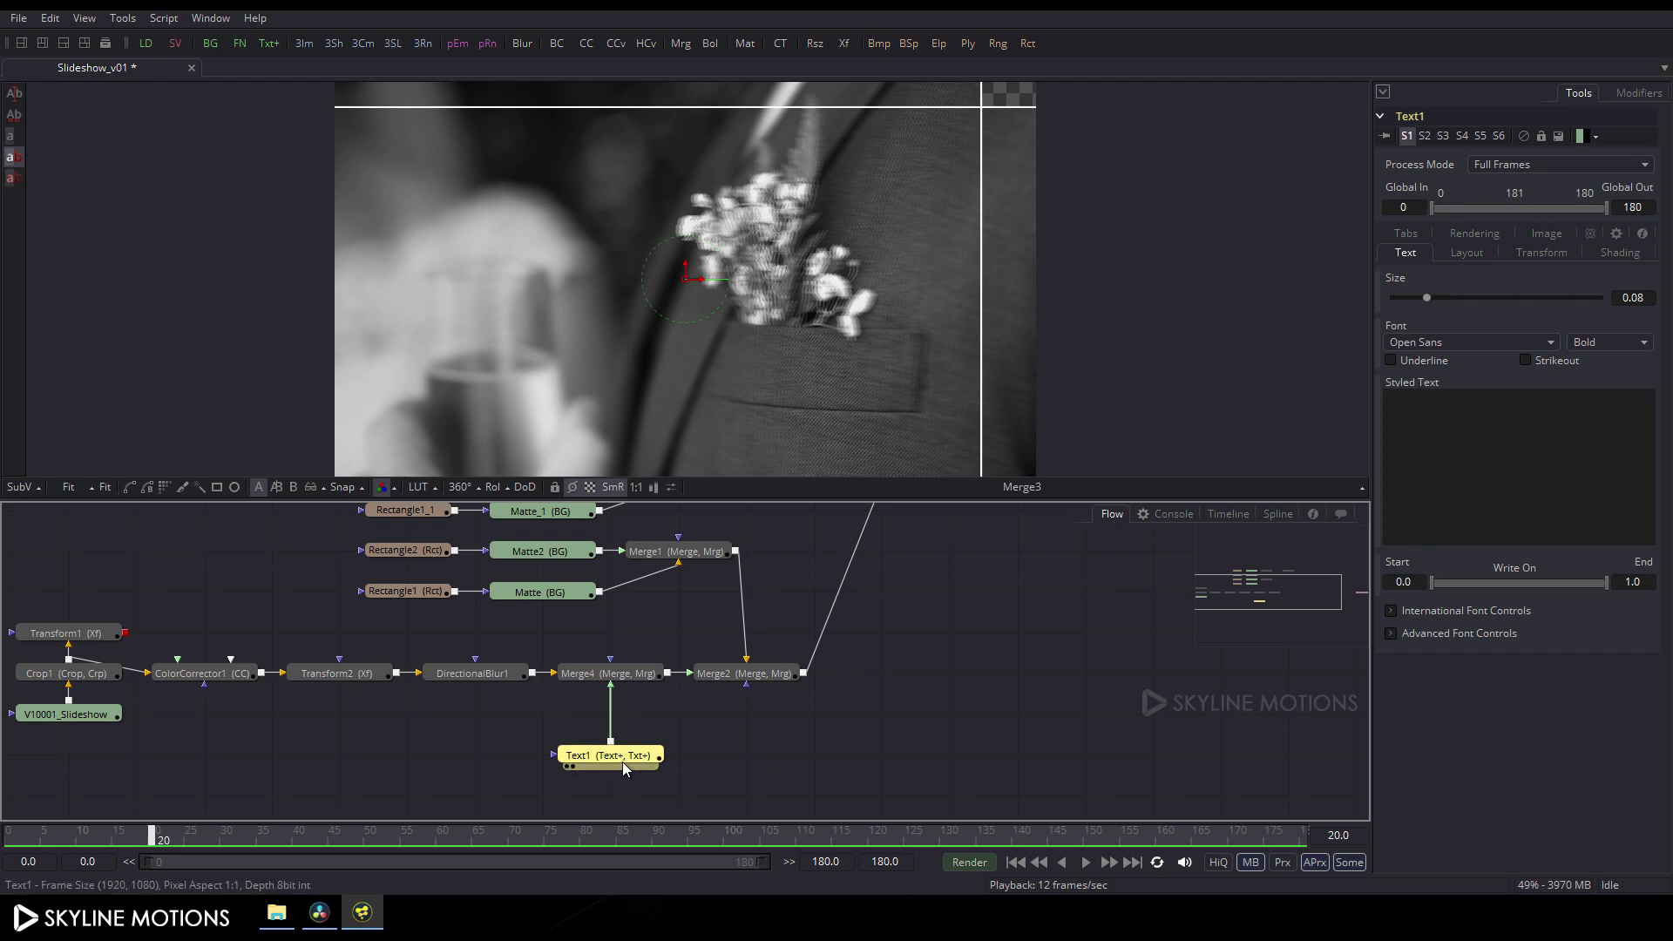
pyautogui.click(1491, 450)
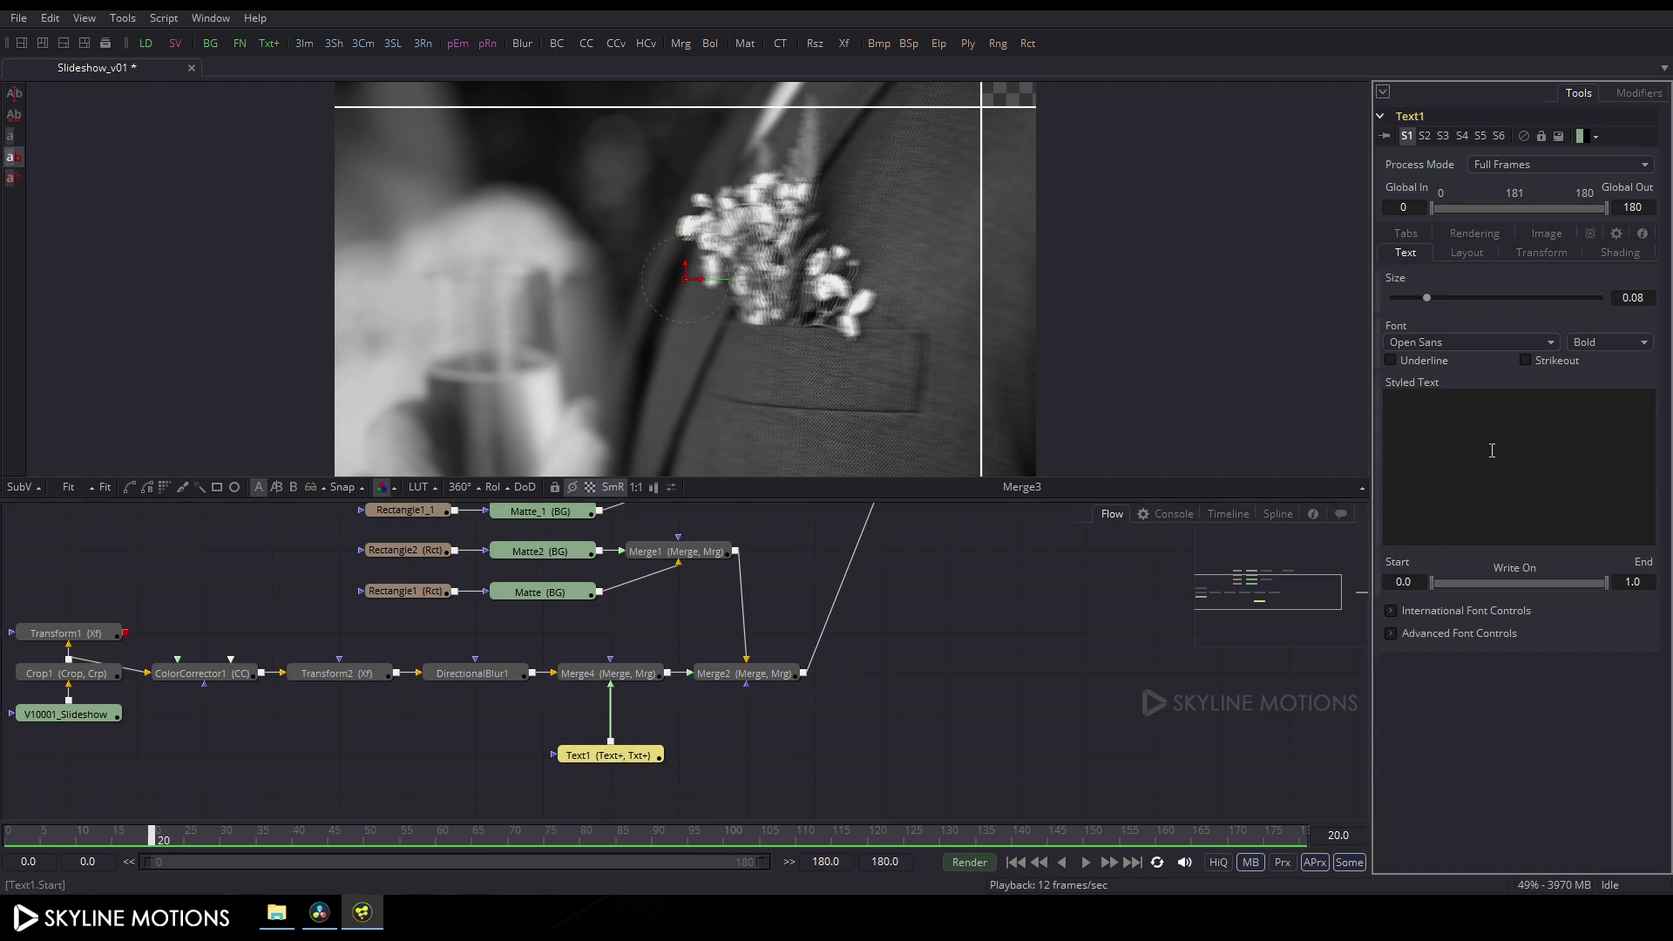
pyautogui.write('05')
pyautogui.click(1453, 347)
pyautogui.scroll(20, 1452, 338)
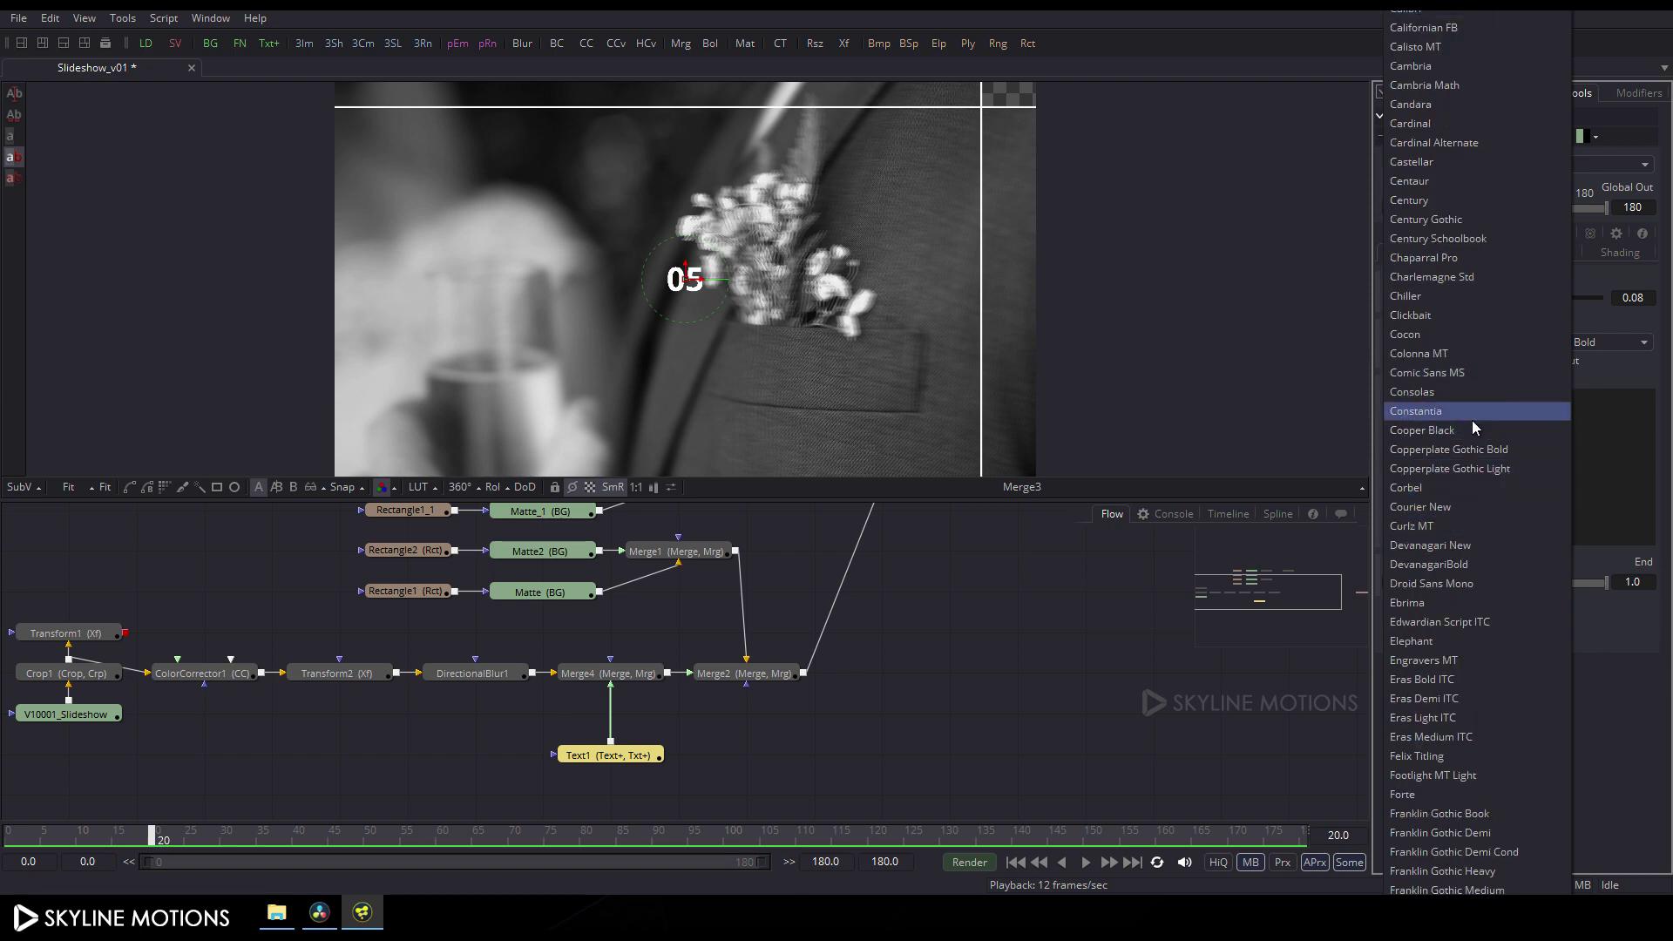
pyautogui.click(1424, 219)
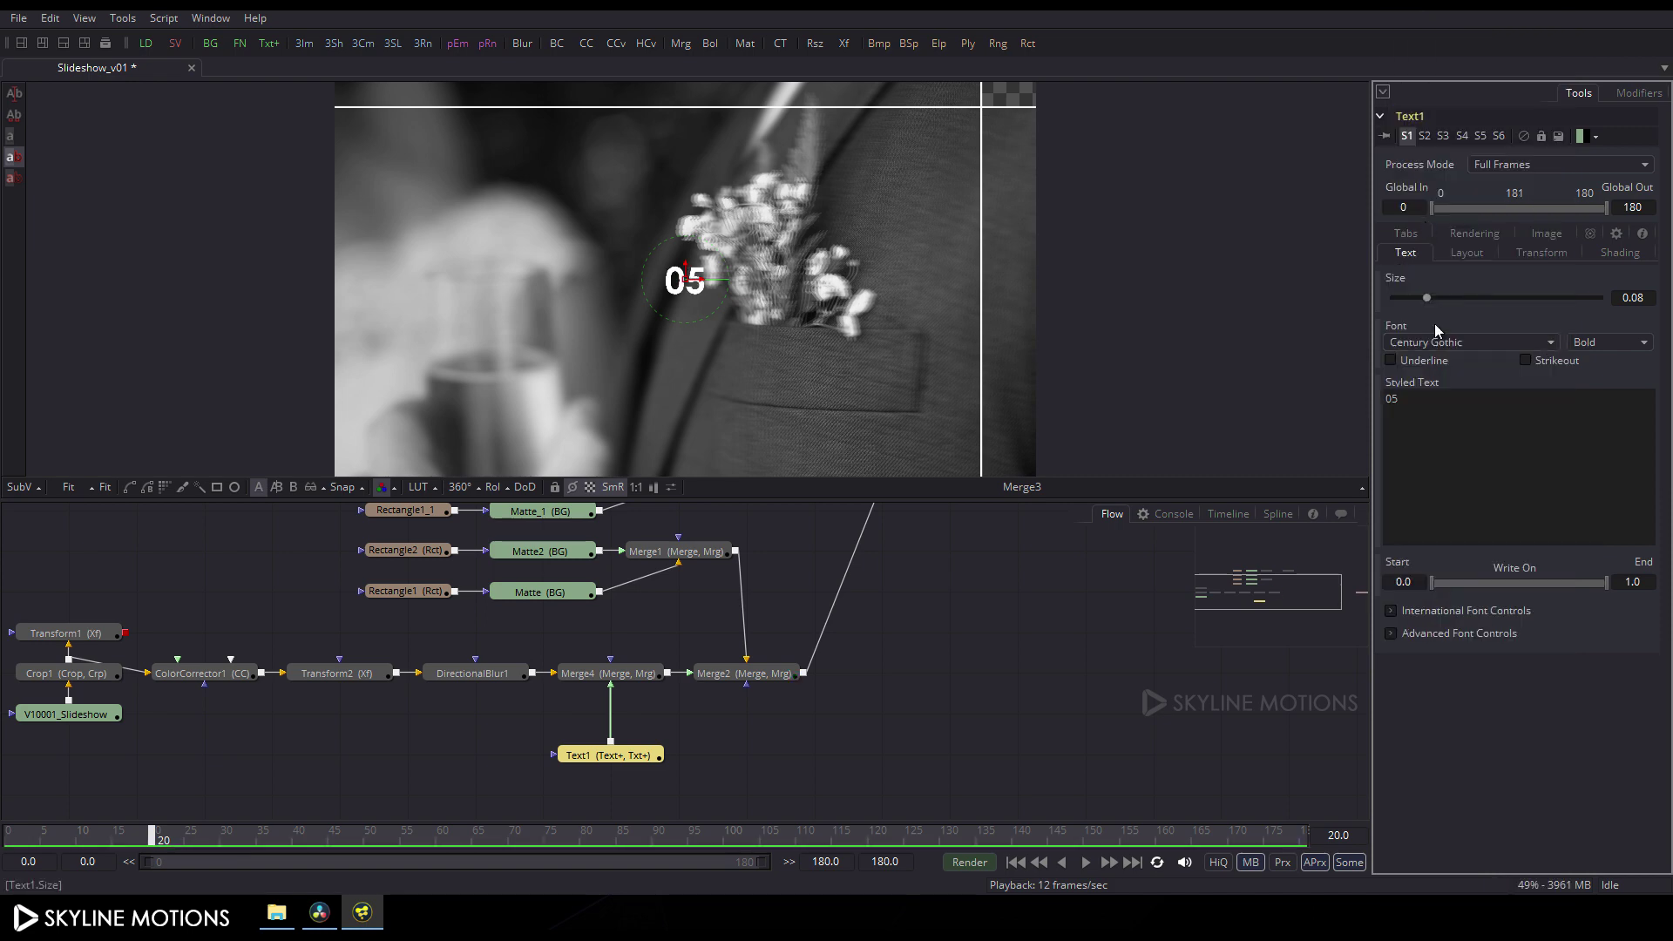
# Set the Text1 size to 1.0 and its font style to Regular
pyautogui.moveTo(1425, 298); pyautogui.dragTo(1612, 302)
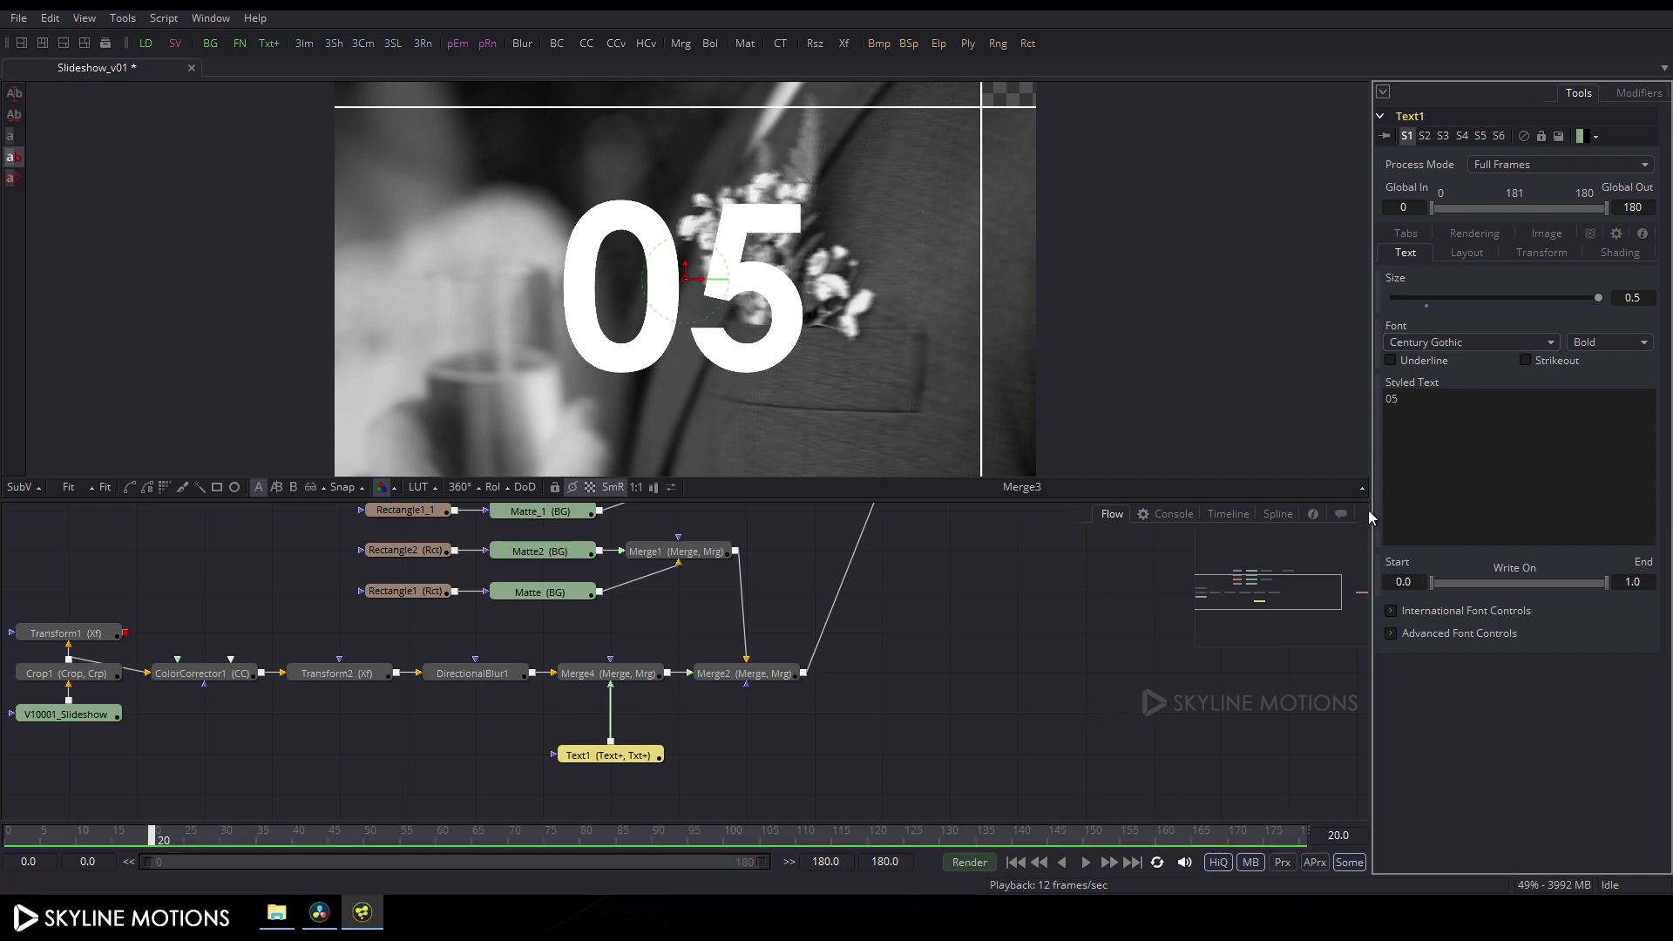
pyautogui.click(1628, 297)
pyautogui.press('Return')
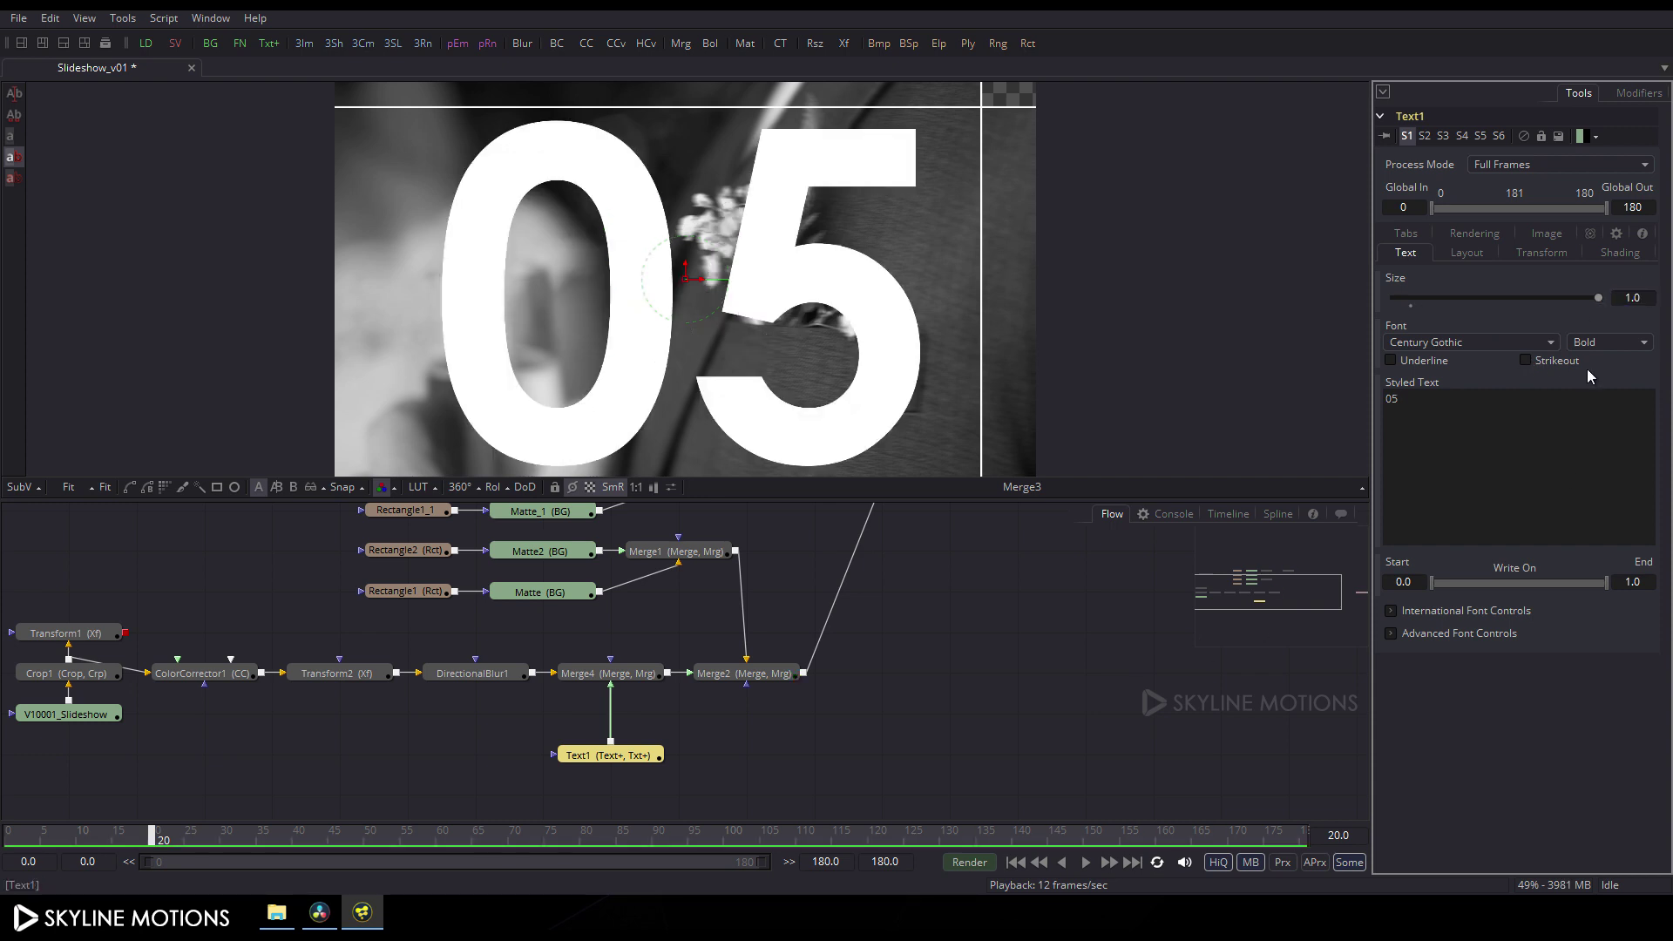
pyautogui.click(1607, 343)
pyautogui.click(1610, 402)
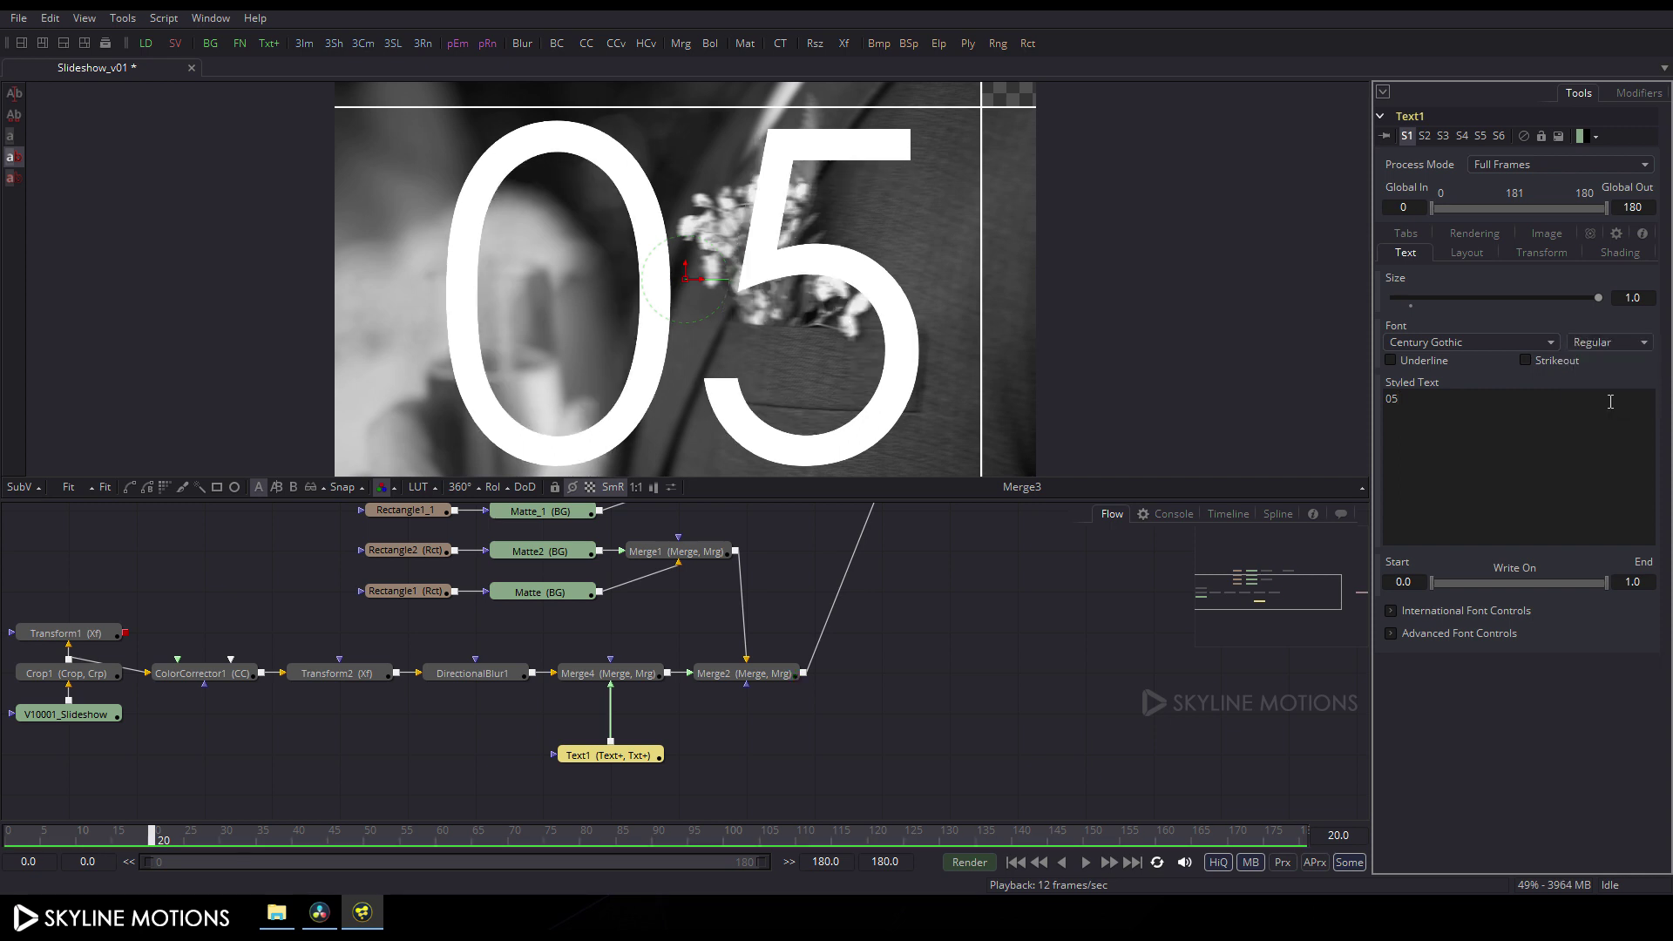
# Shift the 05 text partly past the picture's left edge and set the Merge4 apply mode to Soft Light
pyautogui.moveTo(624, 288); pyautogui.dragTo(458, 254)
pyautogui.click(634, 675)
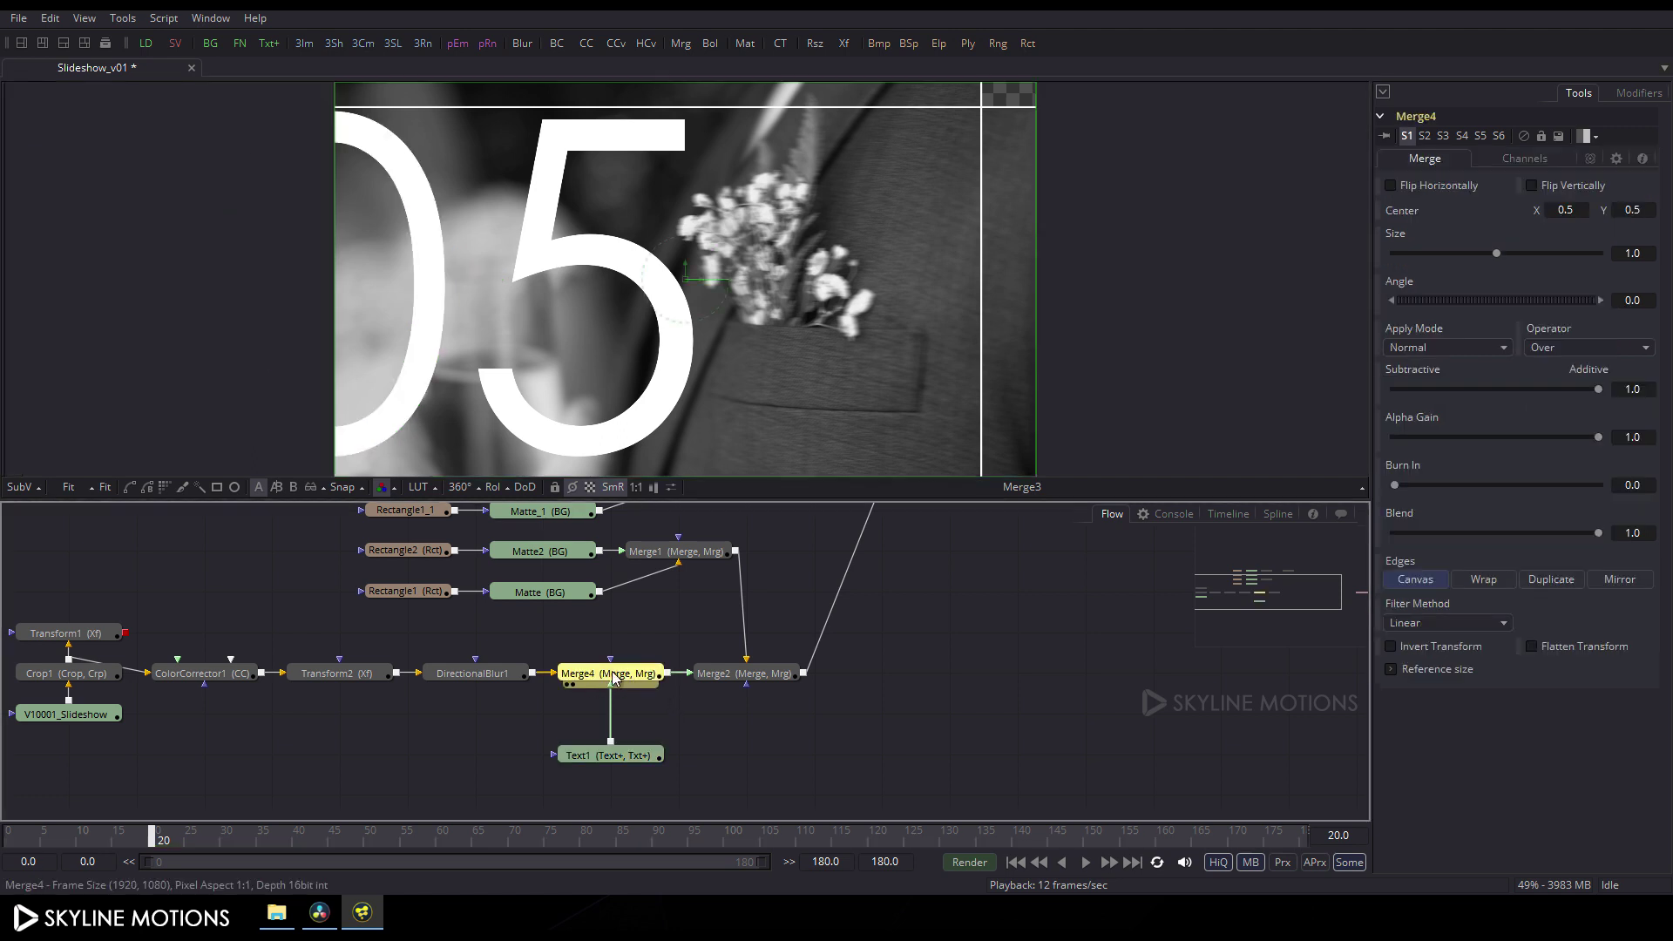
pyautogui.click(1425, 348)
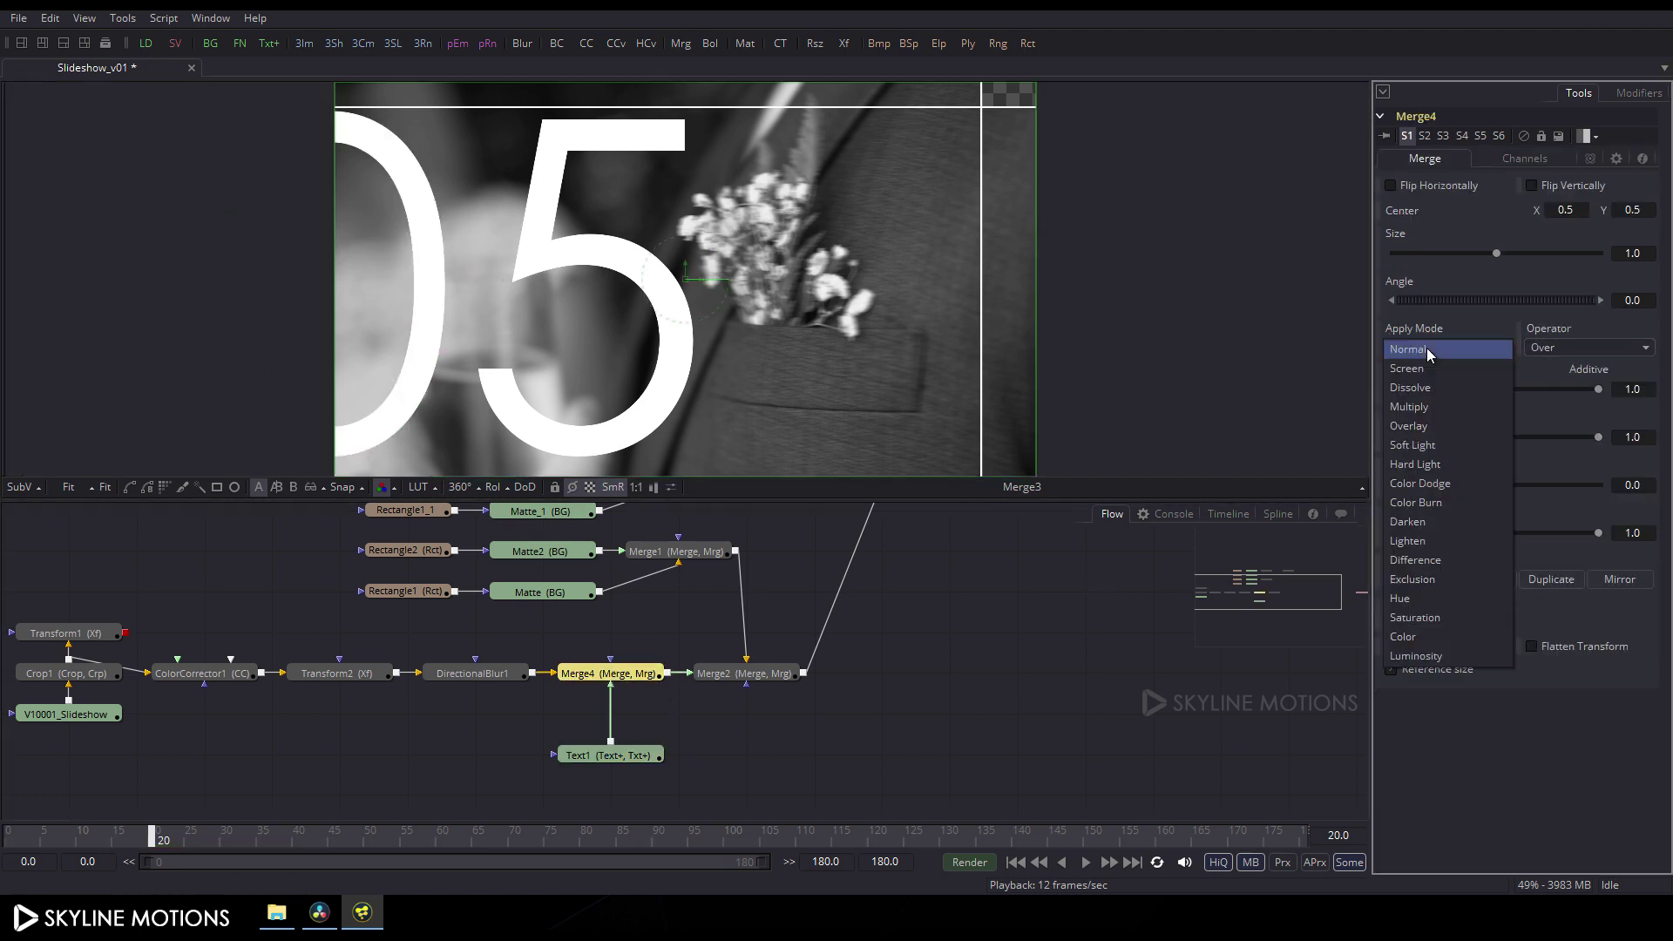
pyautogui.click(1440, 446)
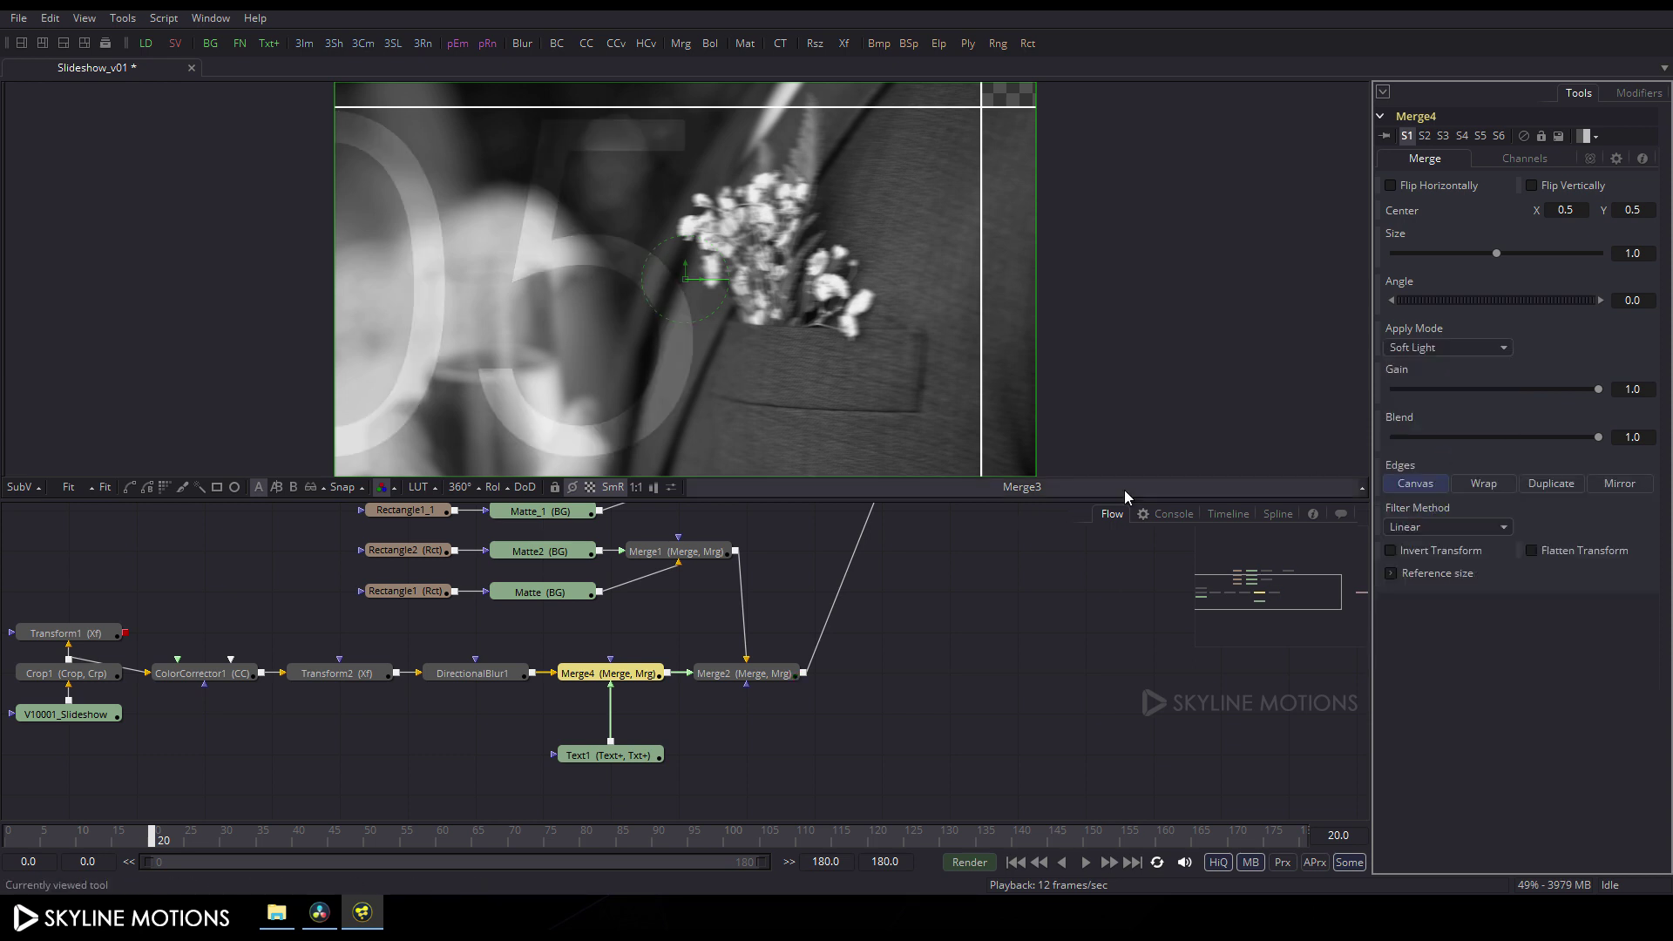
# Move the Text1 node closer beneath Merge4 and enlarge the node flow area
pyautogui.click(935, 603)
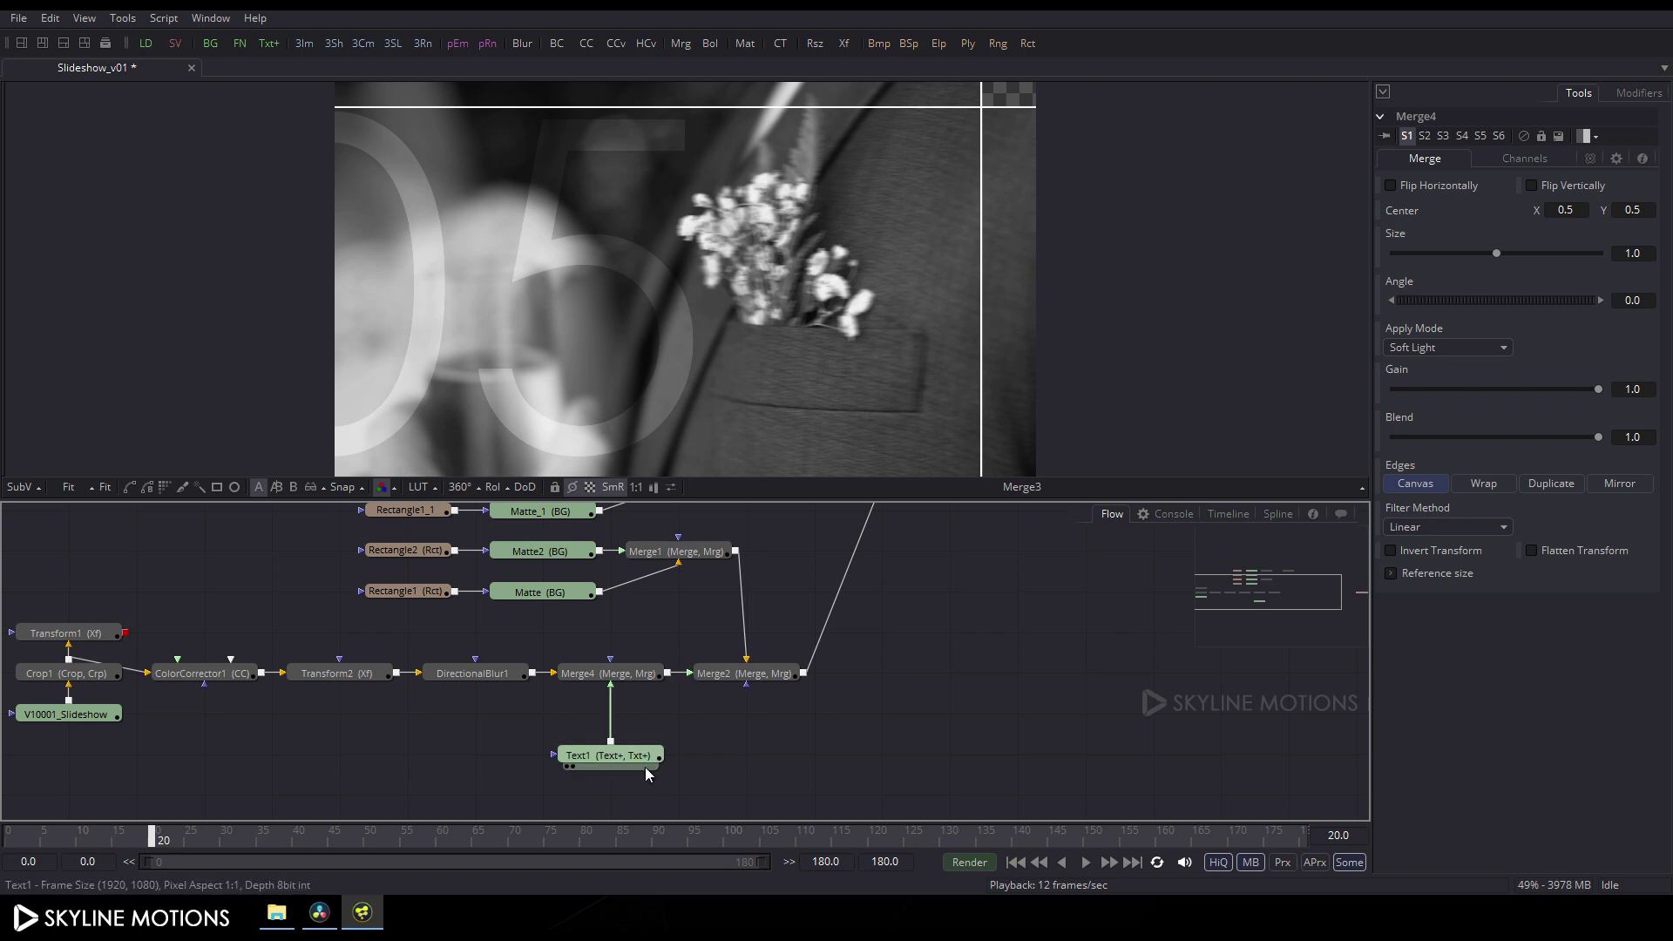
pyautogui.moveTo(644, 767); pyautogui.dragTo(645, 726)
pyautogui.scroll(2, 981, 690)
pyautogui.moveTo(981, 690); pyautogui.dragTo(1045, 688)
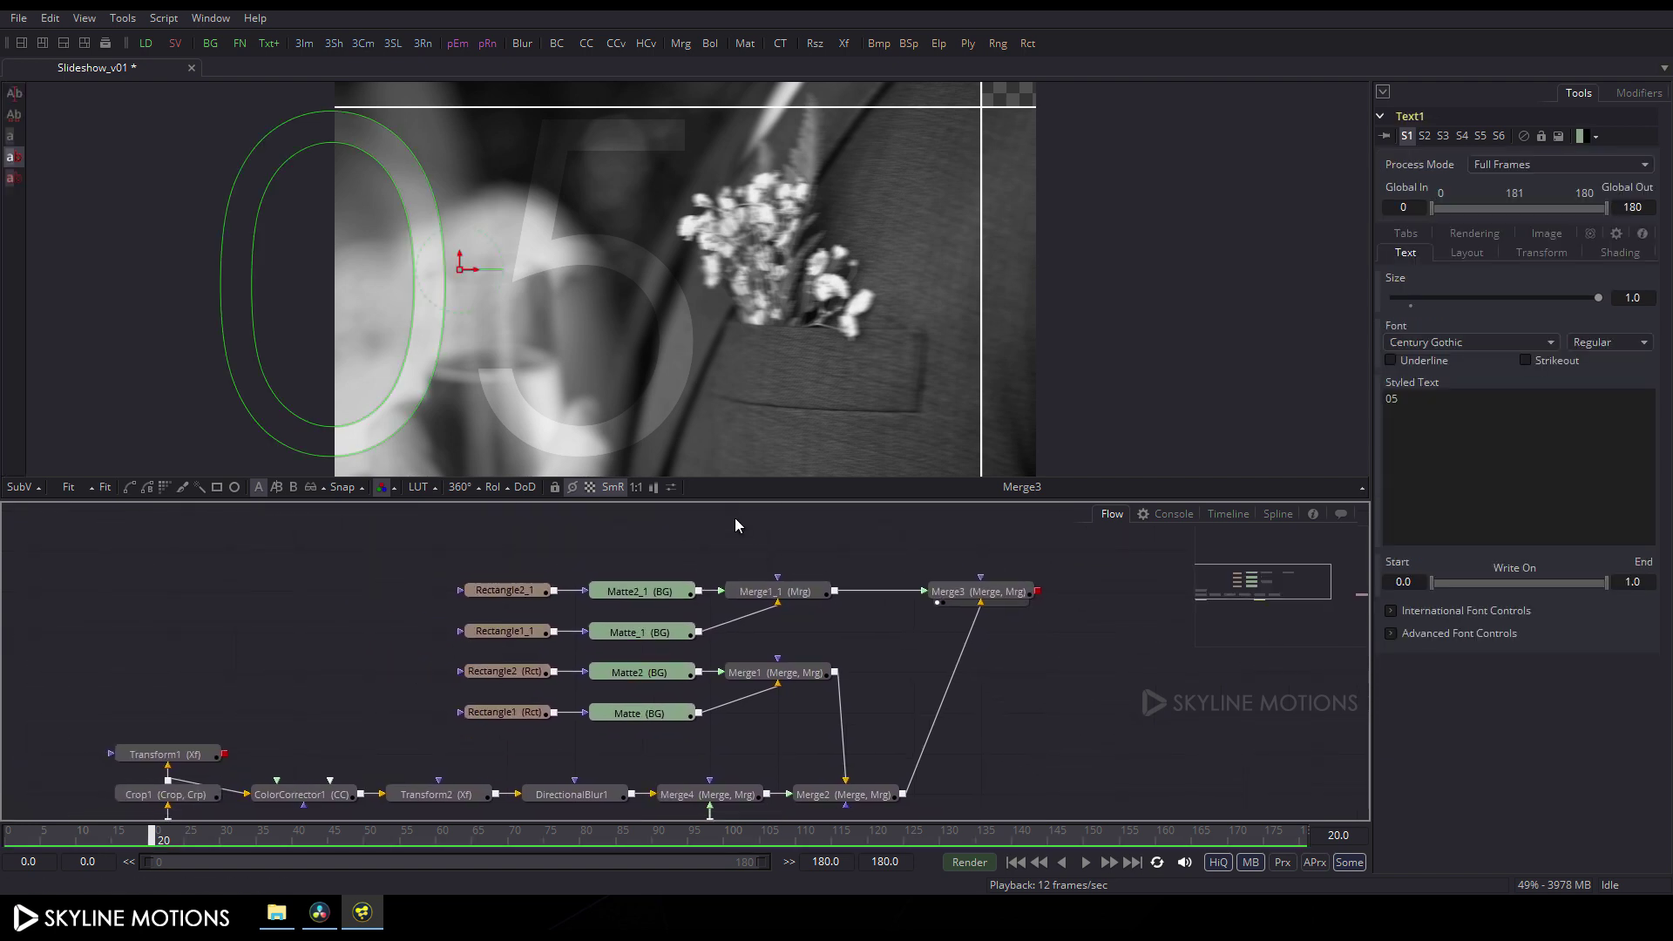
pyautogui.moveTo(736, 501); pyautogui.dragTo(802, 521)
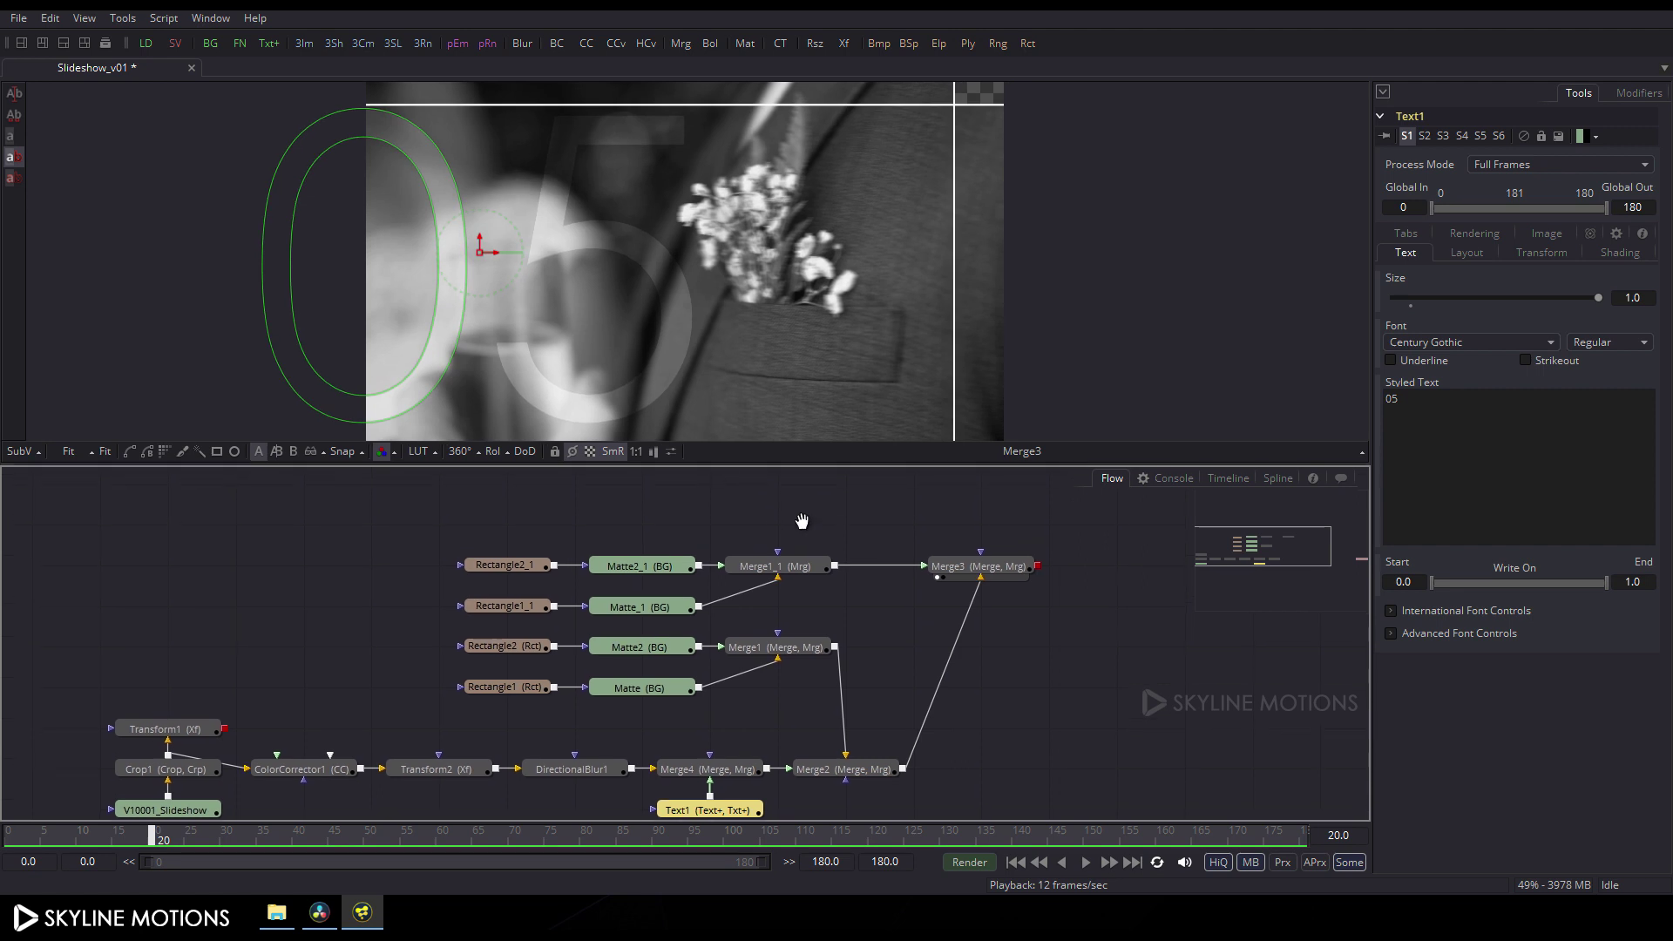
pyautogui.click(702, 506)
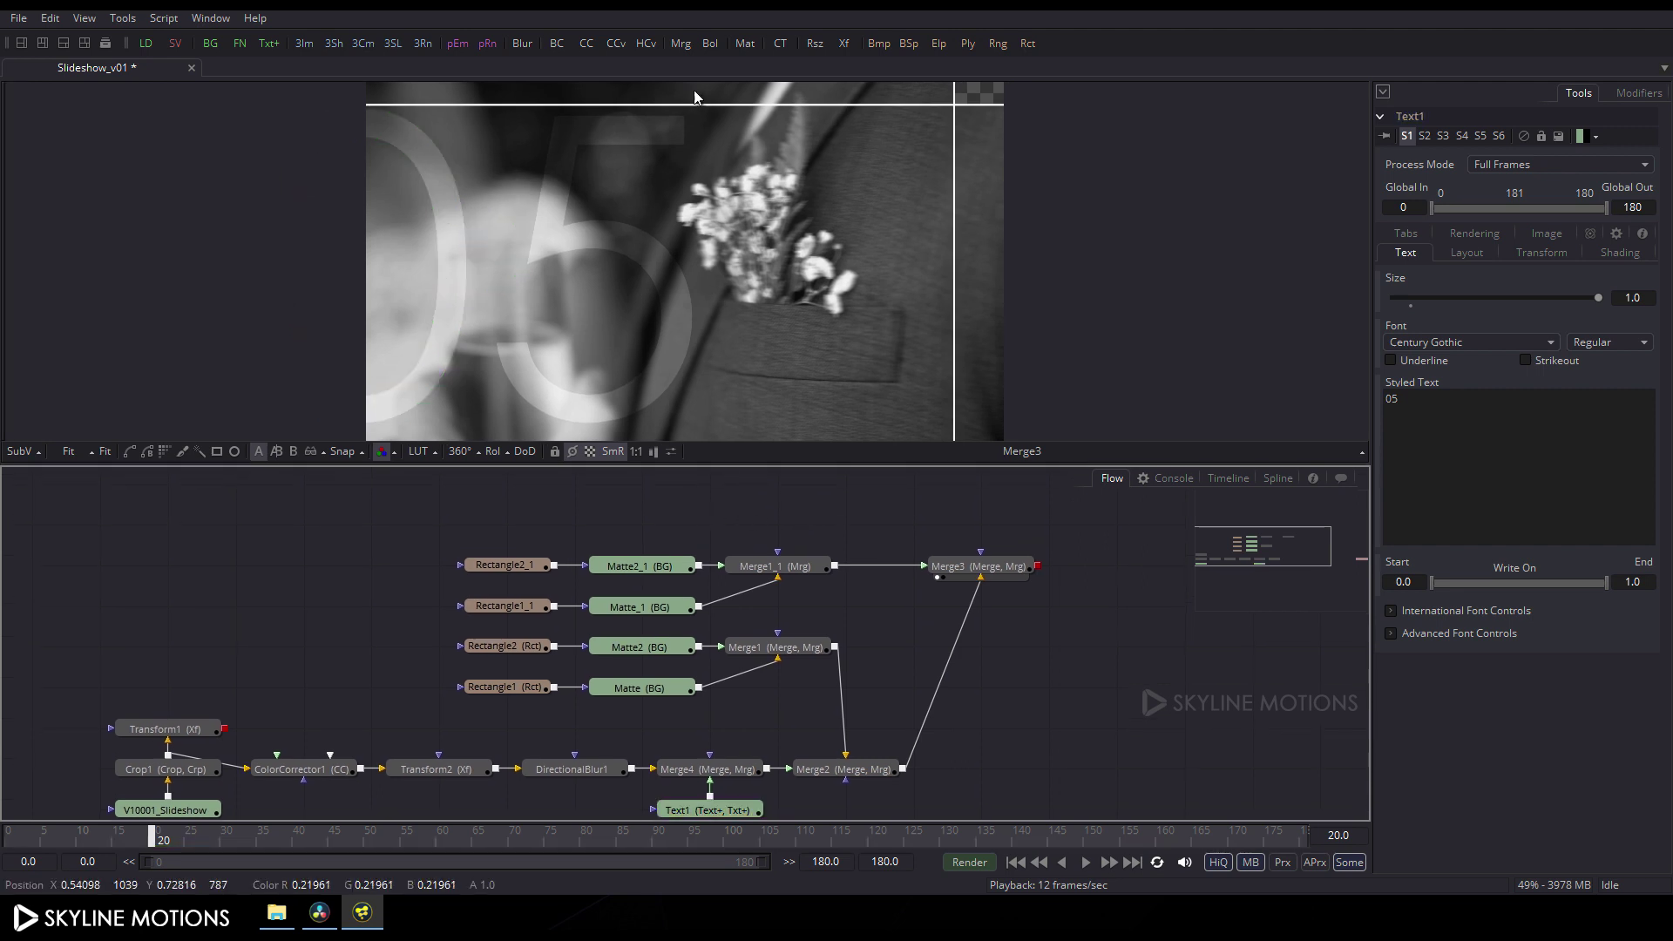
# Add a Merge node above Merge3 with Transform1 as its background, routing the connection around the matte nodes with a pipe router
pyautogui.click(683, 44)
pyautogui.moveTo(707, 531); pyautogui.dragTo(980, 530)
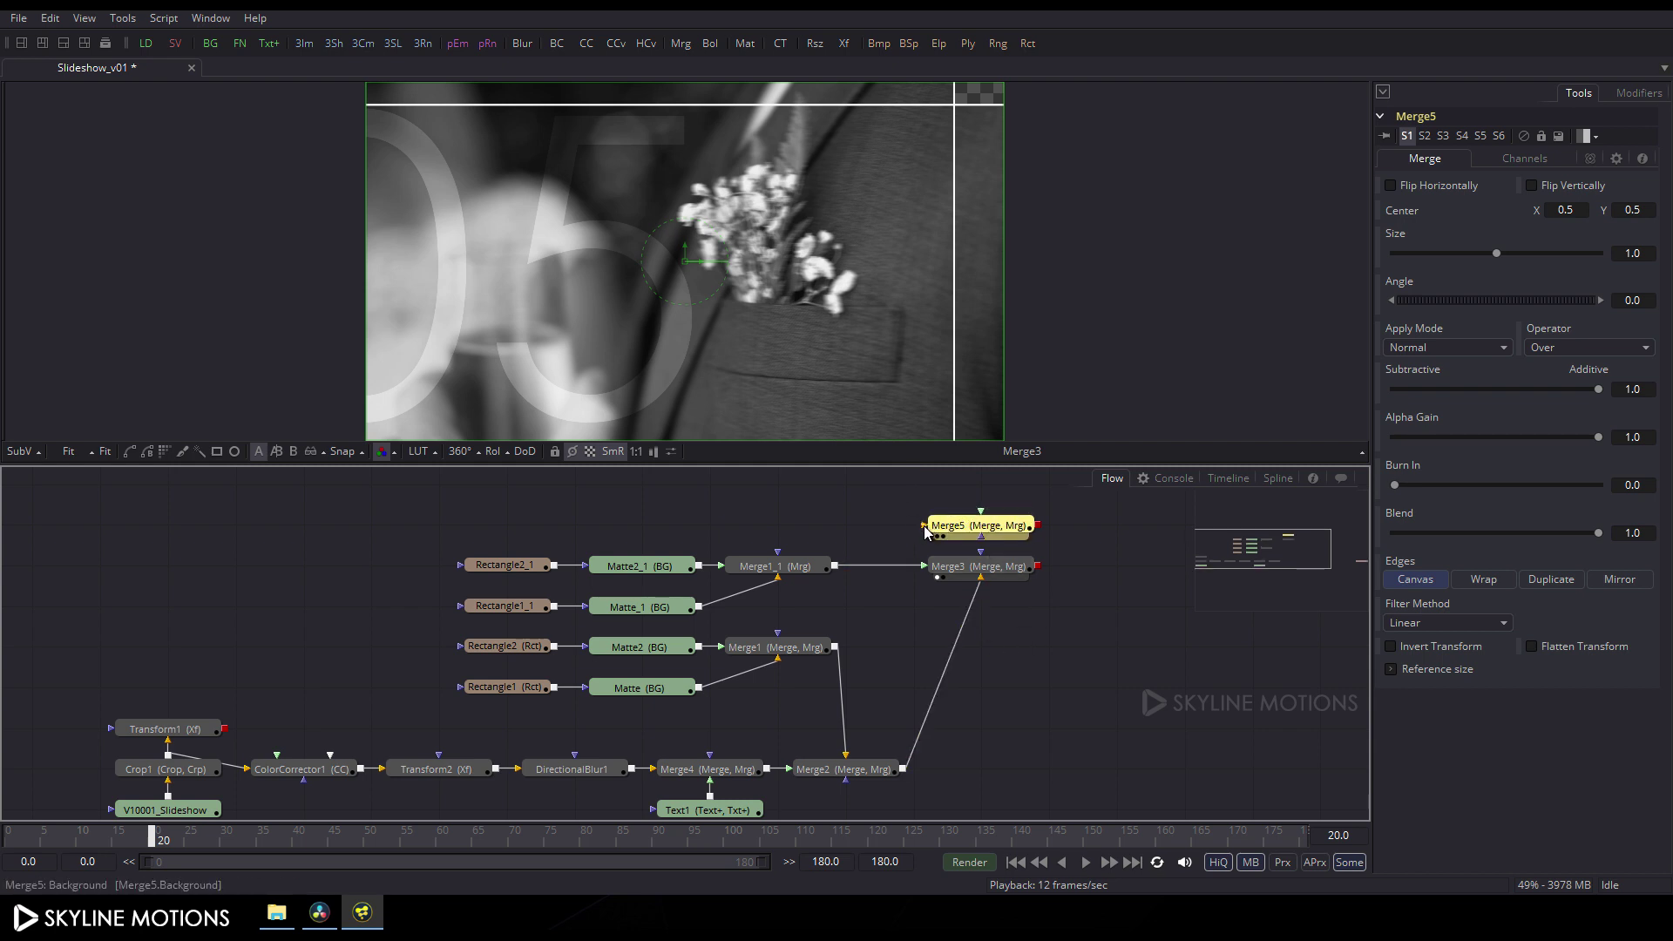
pyautogui.moveTo(926, 532); pyautogui.dragTo(225, 755)
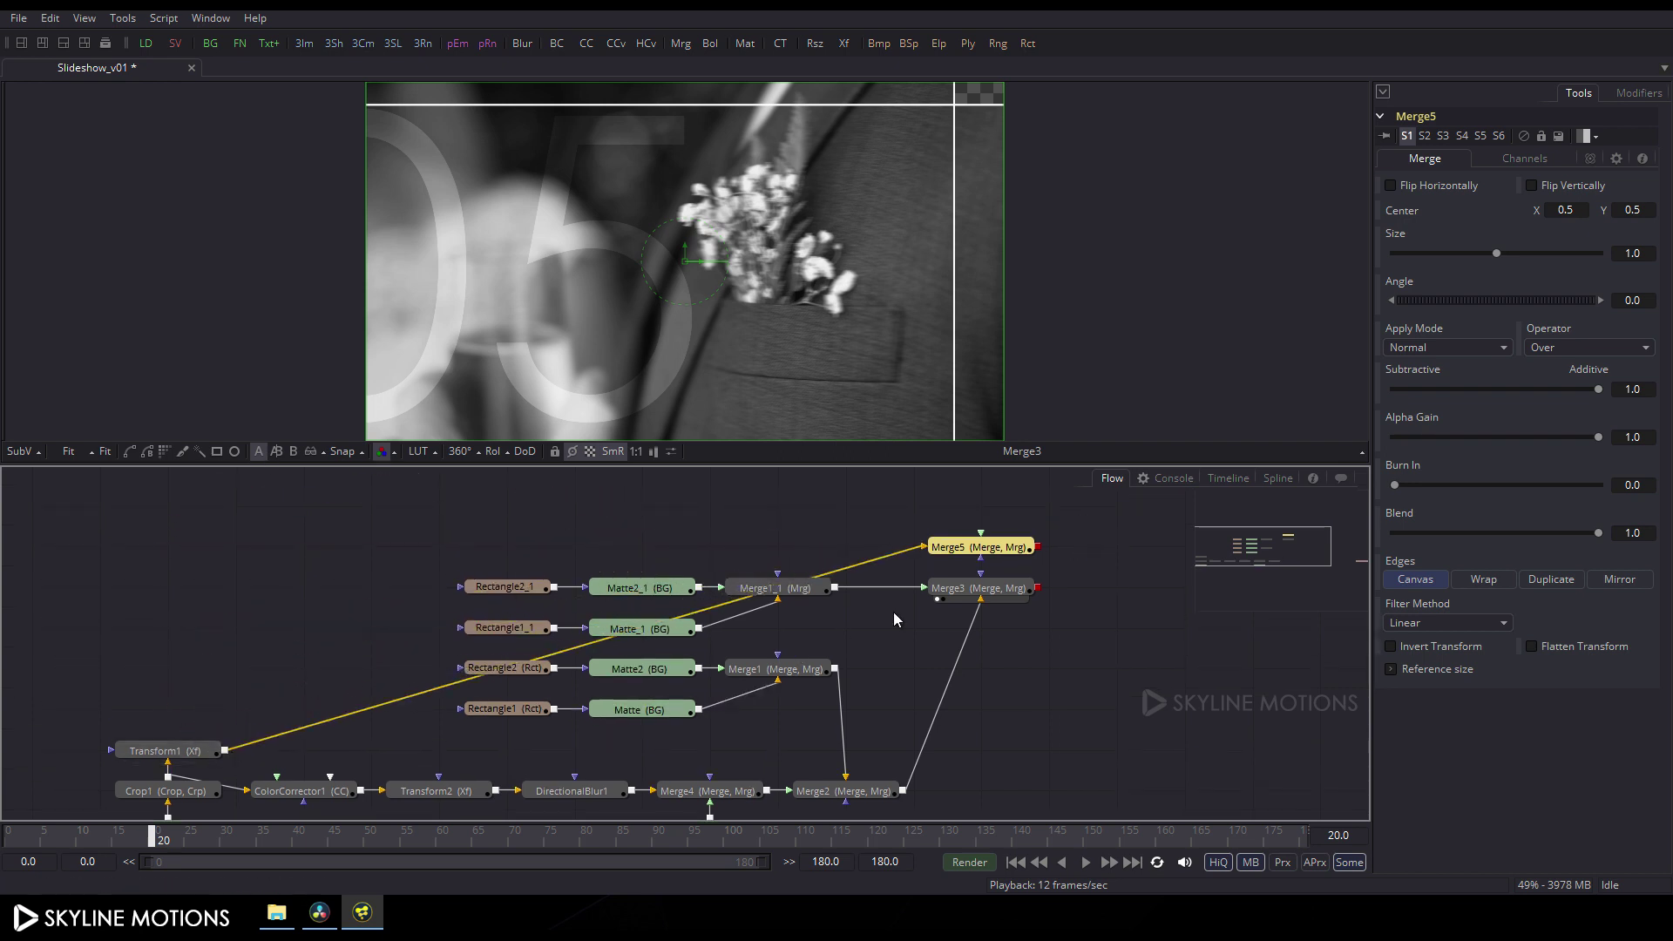
pyautogui.keyDown('ctrl'); pyautogui.click(372, 706); pyautogui.keyUp('ctrl')
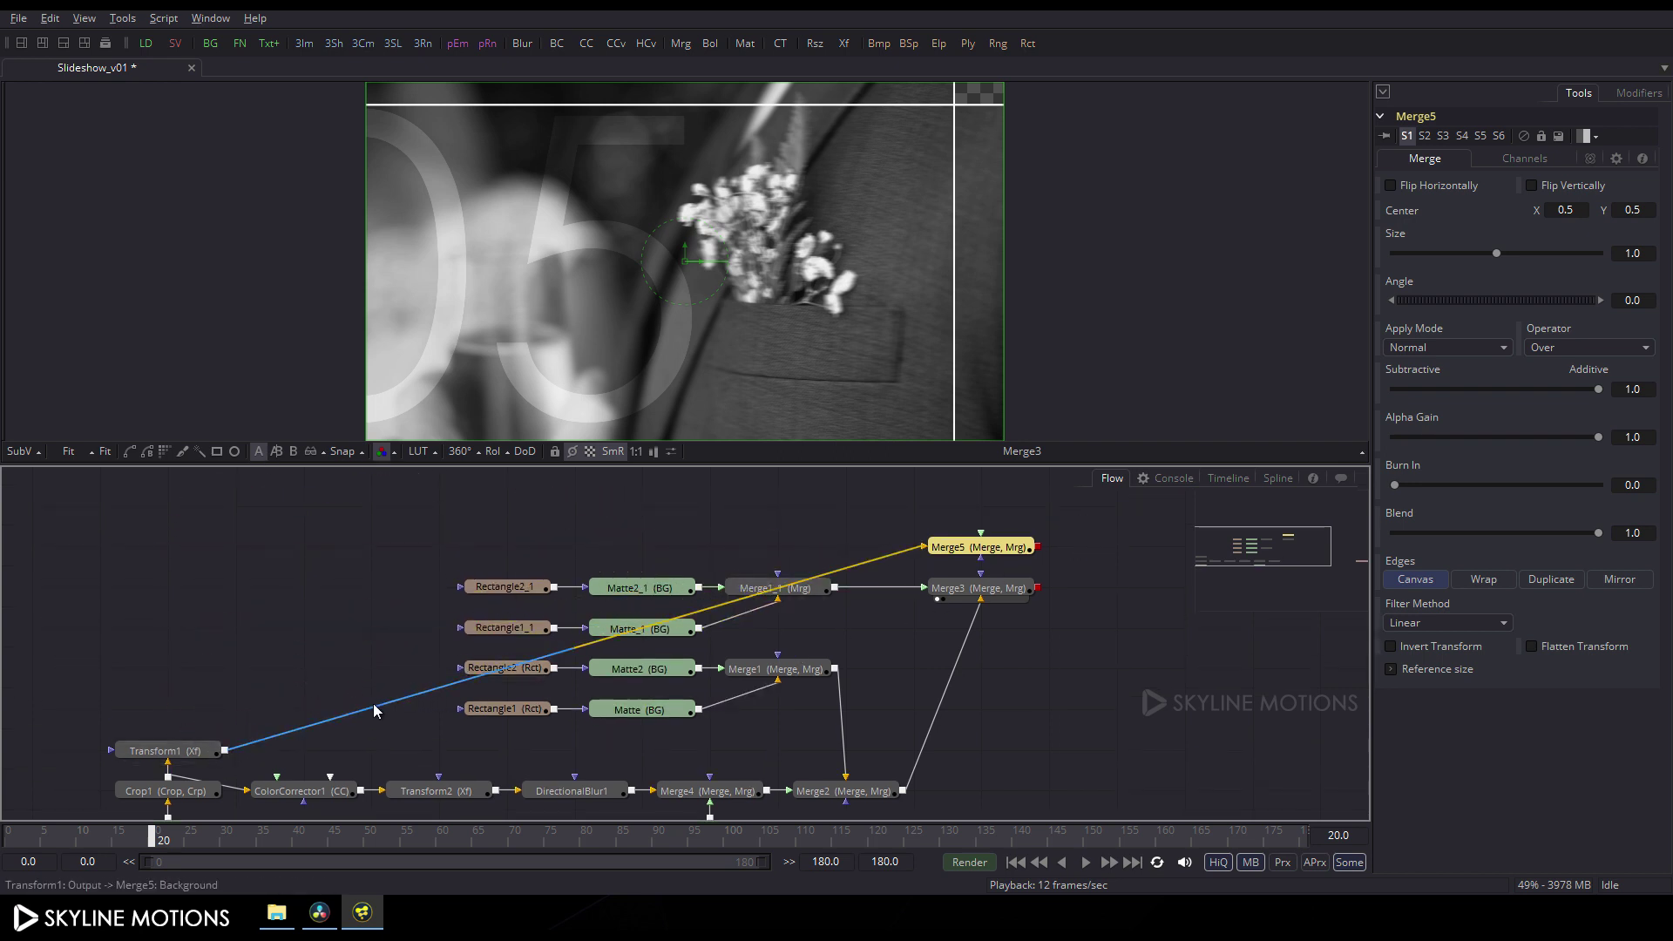
pyautogui.moveTo(374, 707); pyautogui.dragTo(170, 547)
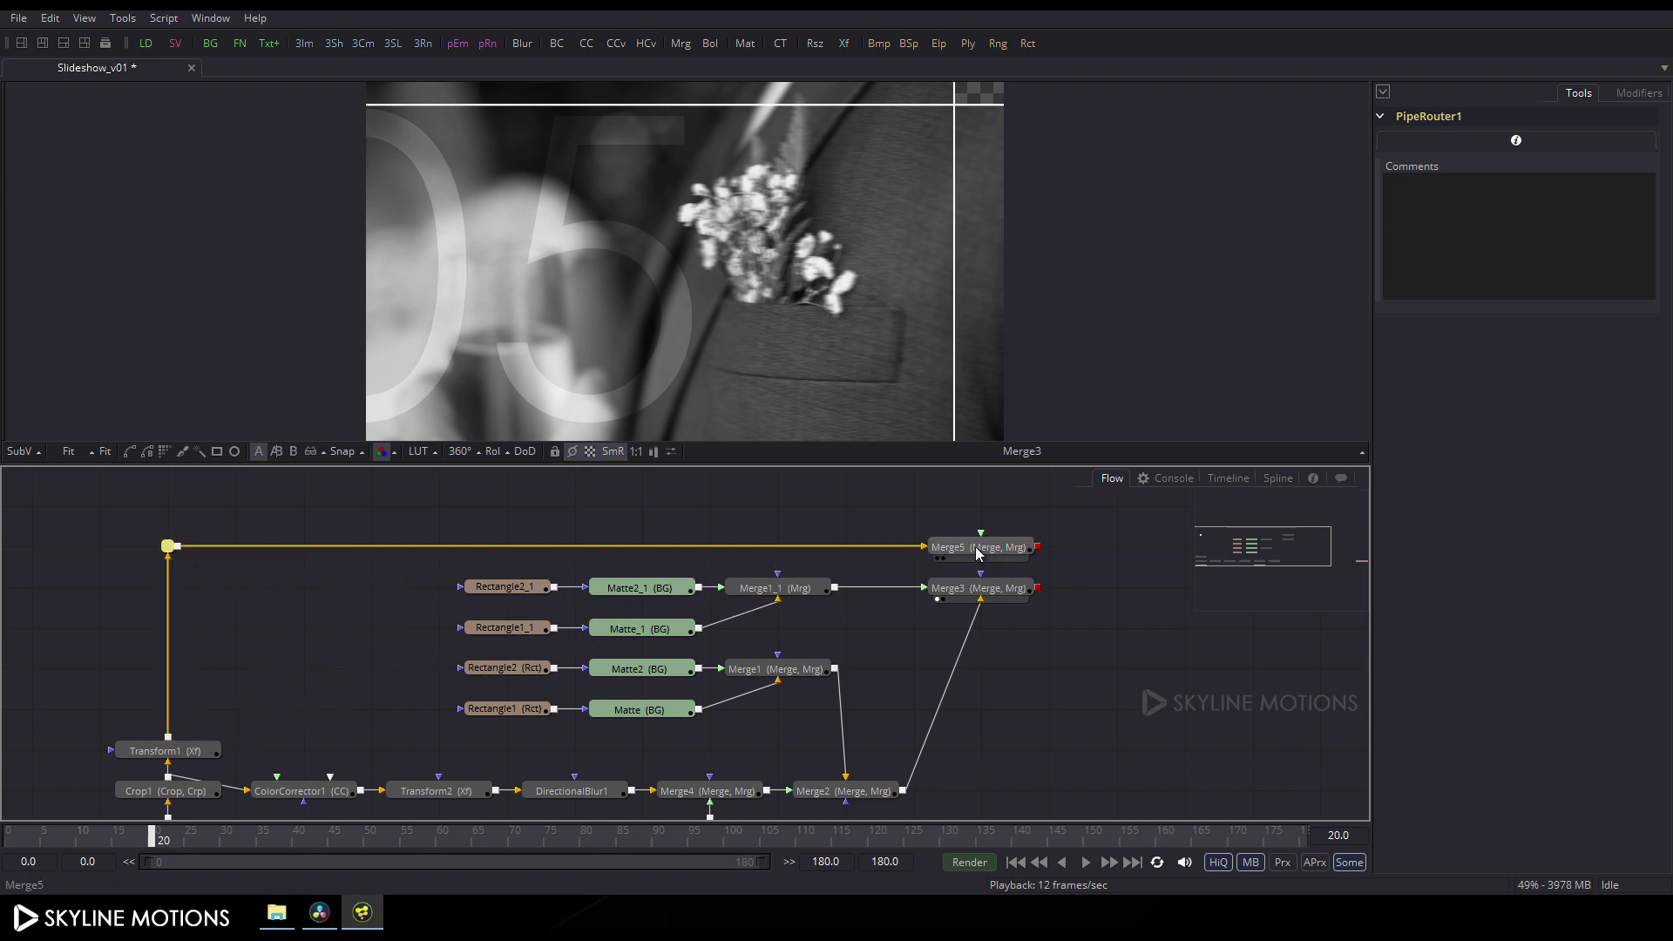
# Connect Merge3 to the Merge5 foreground, view Merge5 and check the composite at frames 74, 125 and 145
pyautogui.moveTo(982, 535)
pyautogui.mouseDown()
pyautogui.moveTo(972, 596)
pyautogui.moveTo(996, 255)
pyautogui.mouseUp()
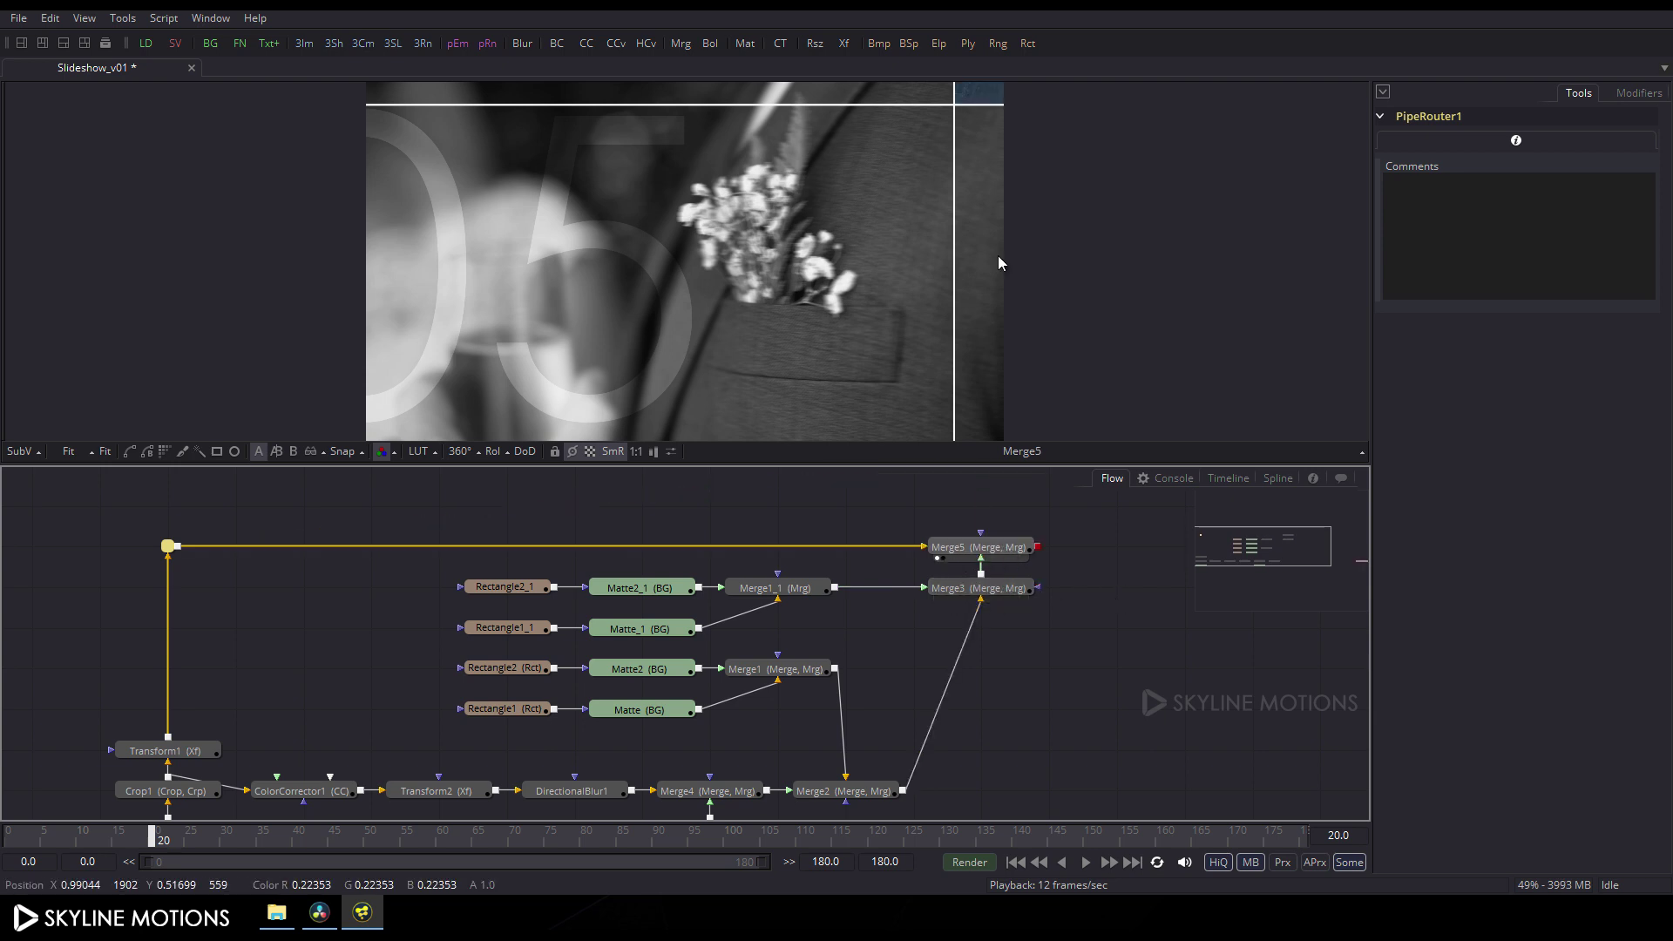
pyautogui.click(541, 840)
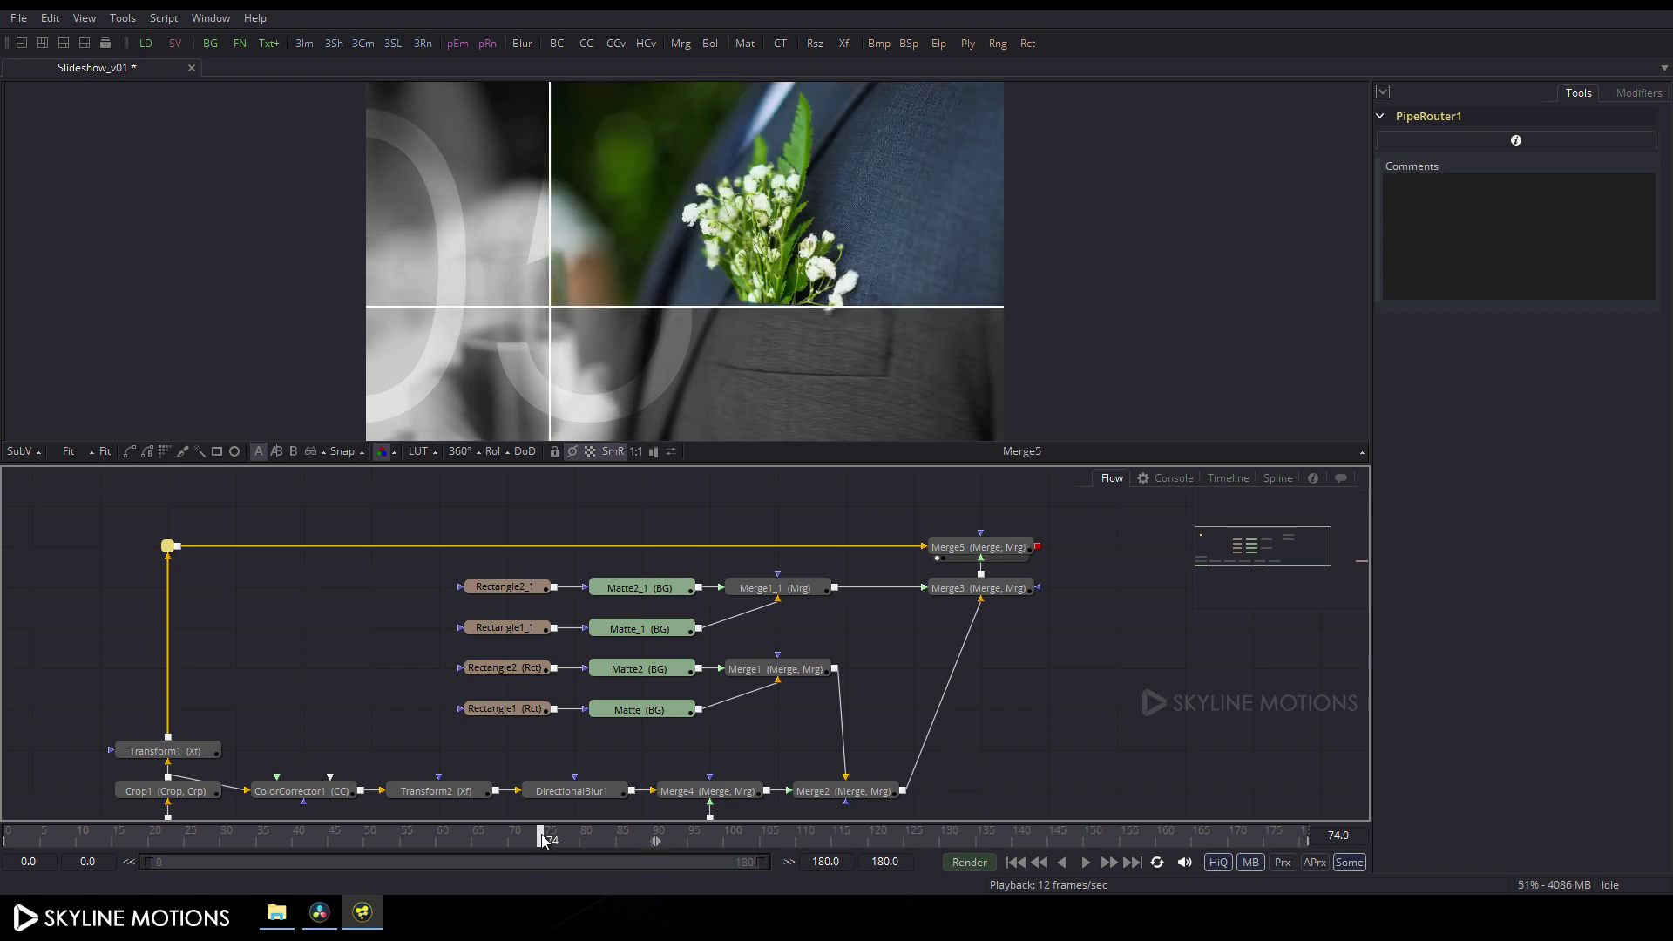
pyautogui.moveTo(541, 840); pyautogui.dragTo(911, 832)
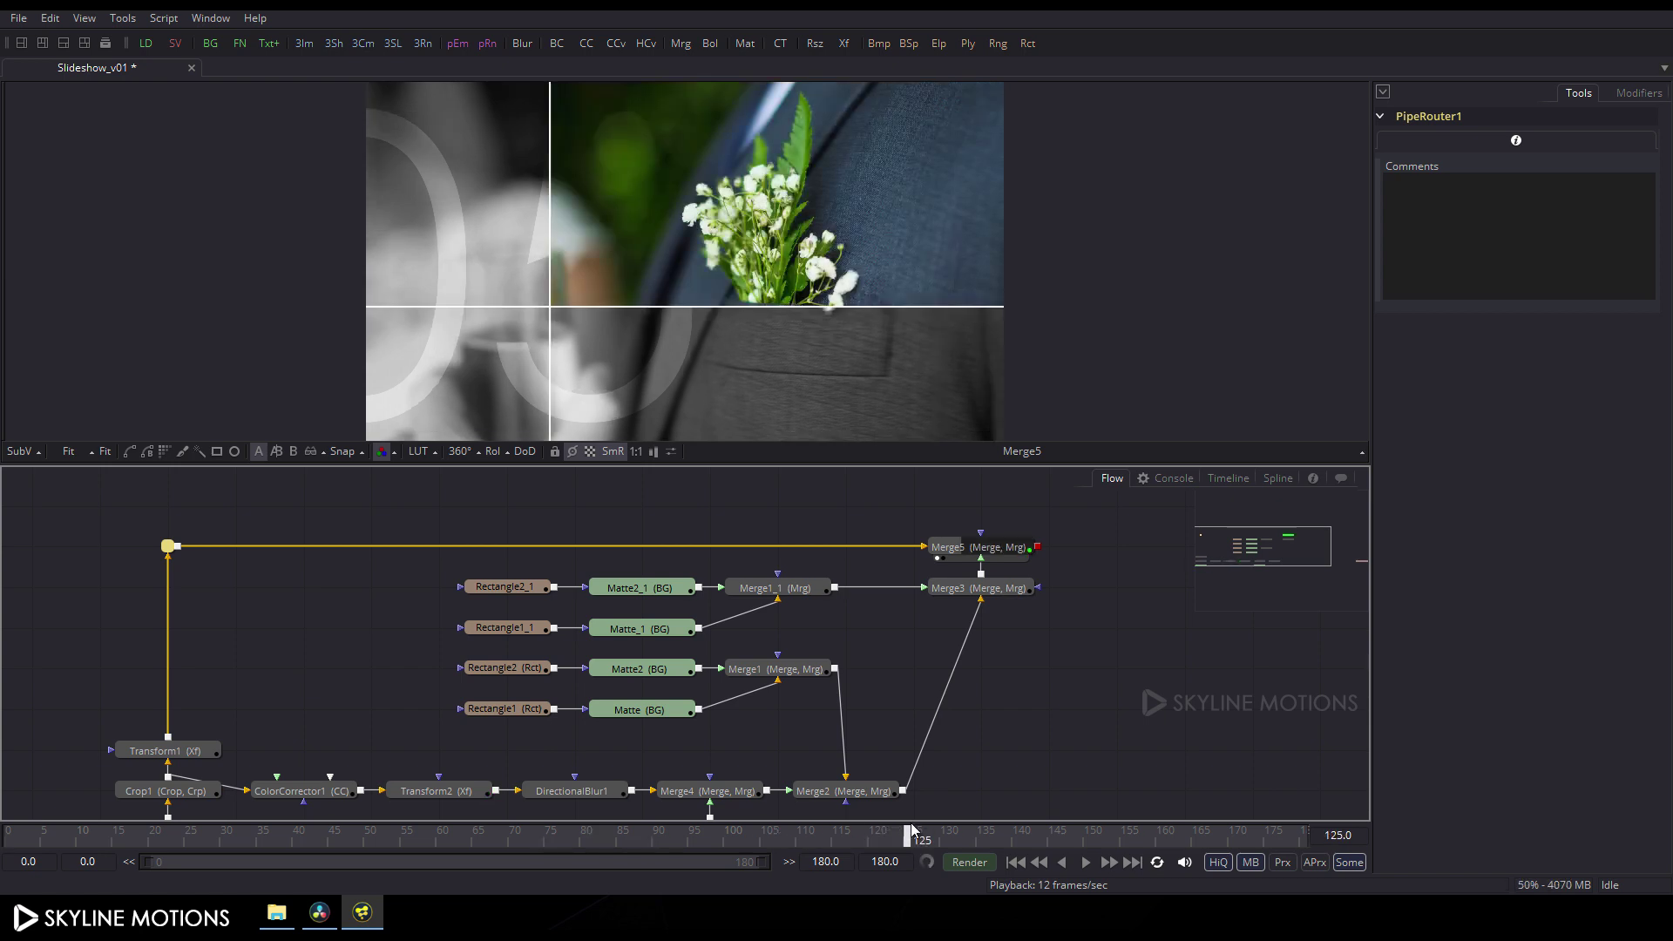
pyautogui.click(1050, 840)
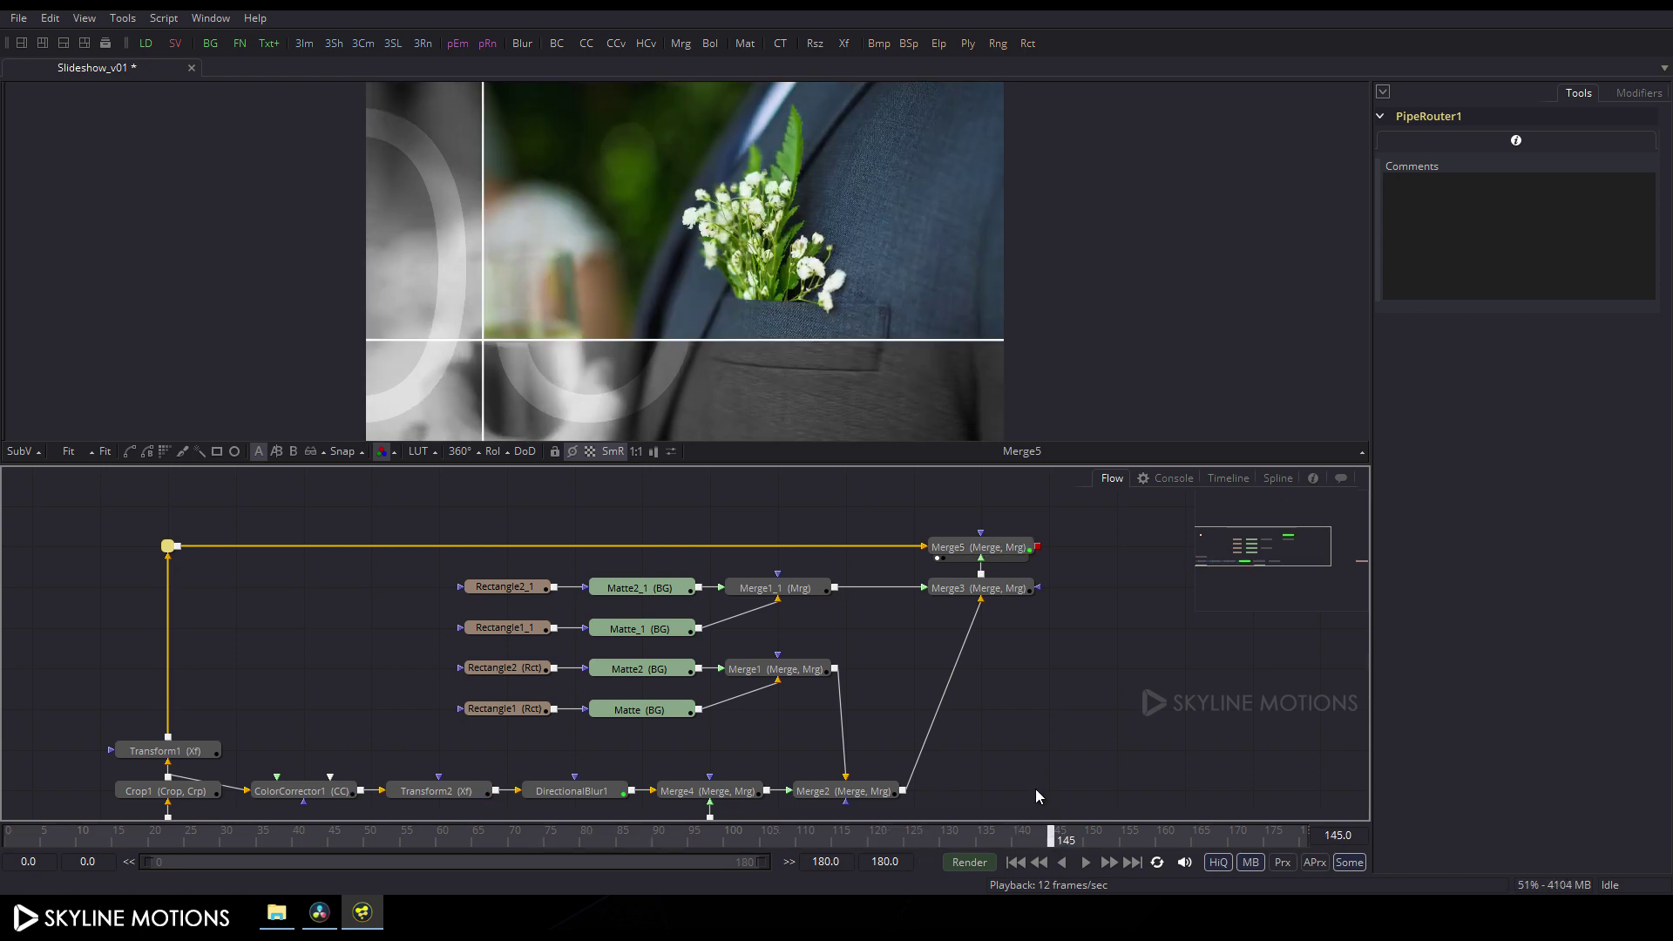
# Add a Shadow node and insert it between Merge2 and Merge3
pyautogui.moveTo(1054, 764); pyautogui.dragTo(1001, 708)
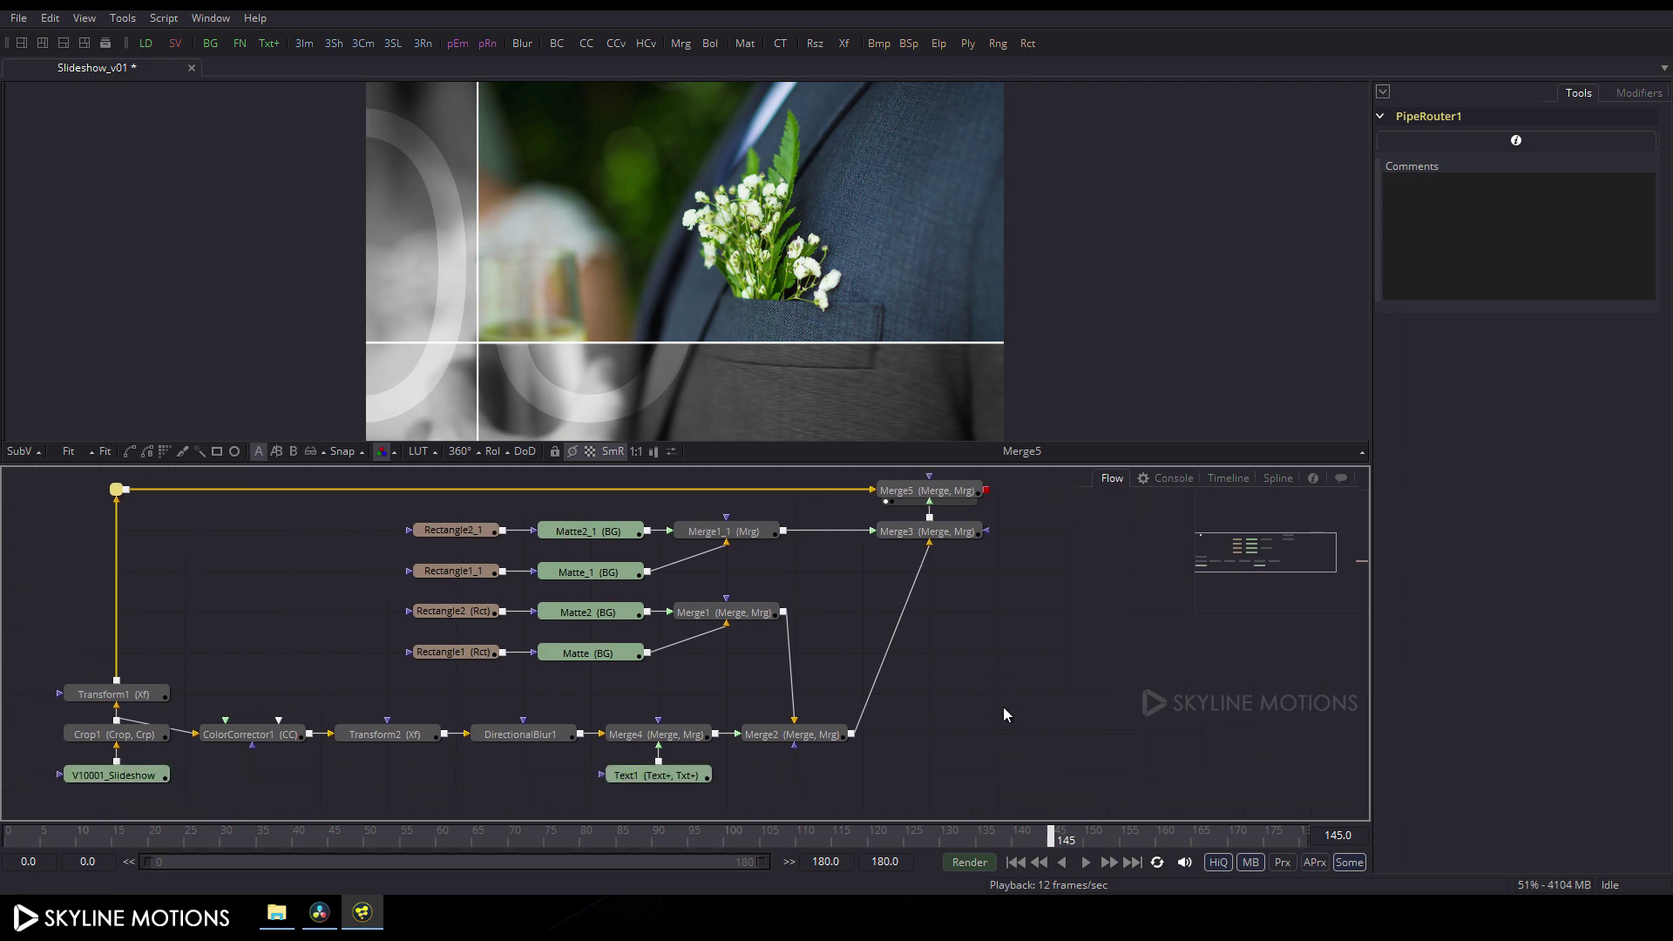
pyautogui.click(1003, 709)
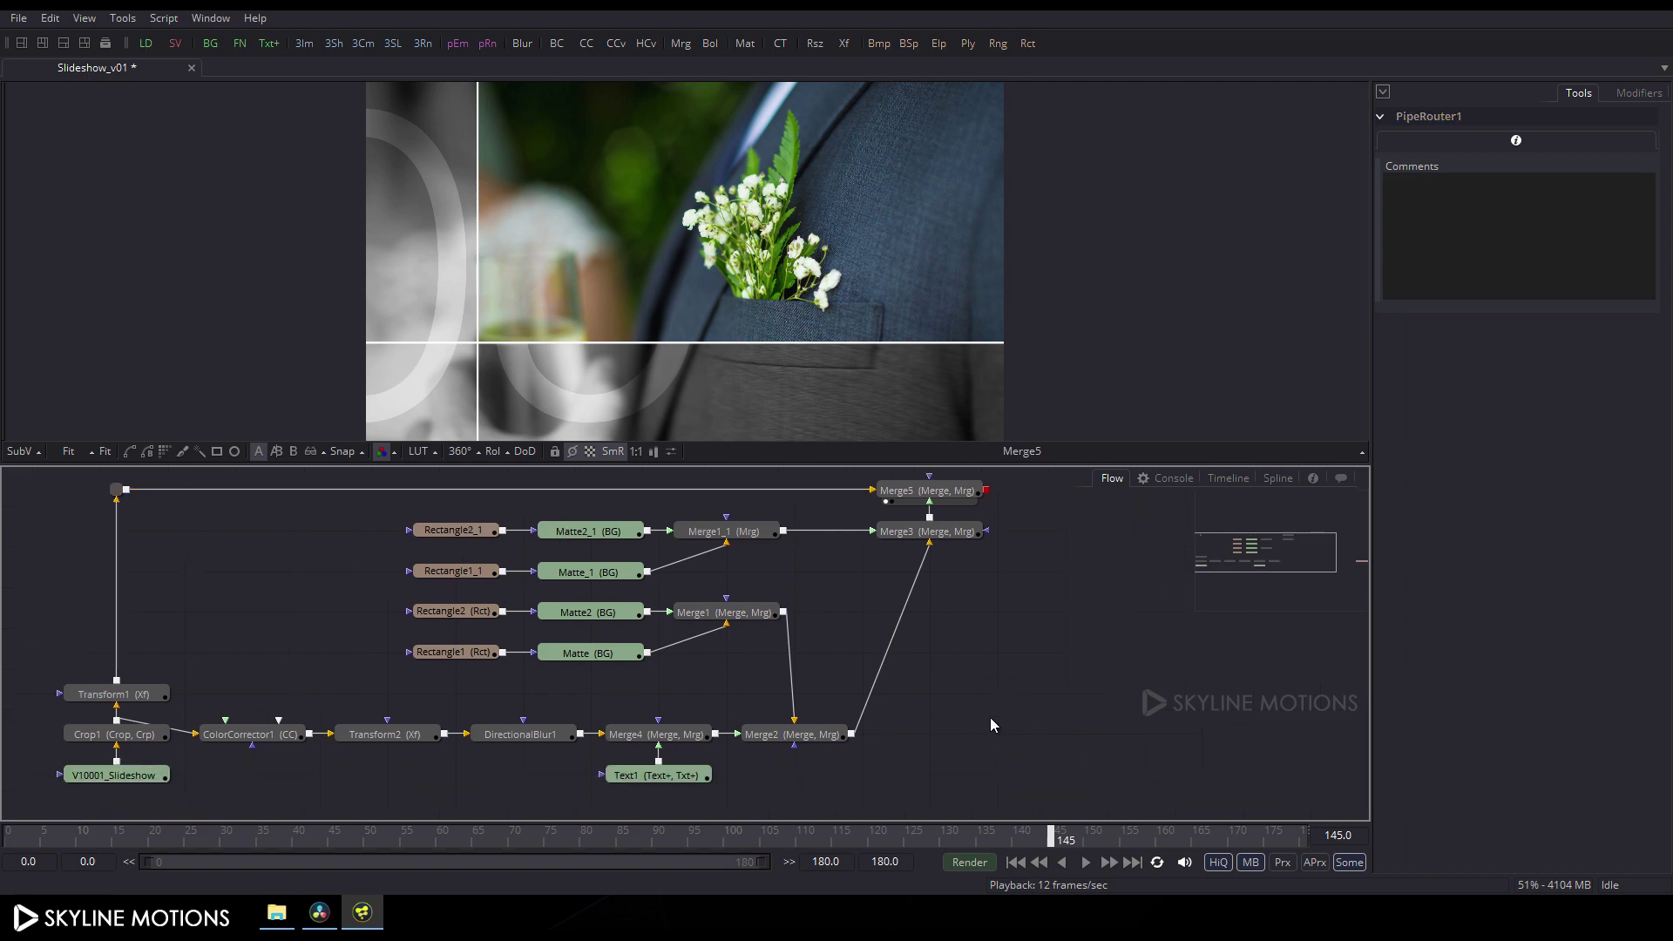
pyautogui.hotkey('shift', 'space')
pyautogui.click(1071, 773)
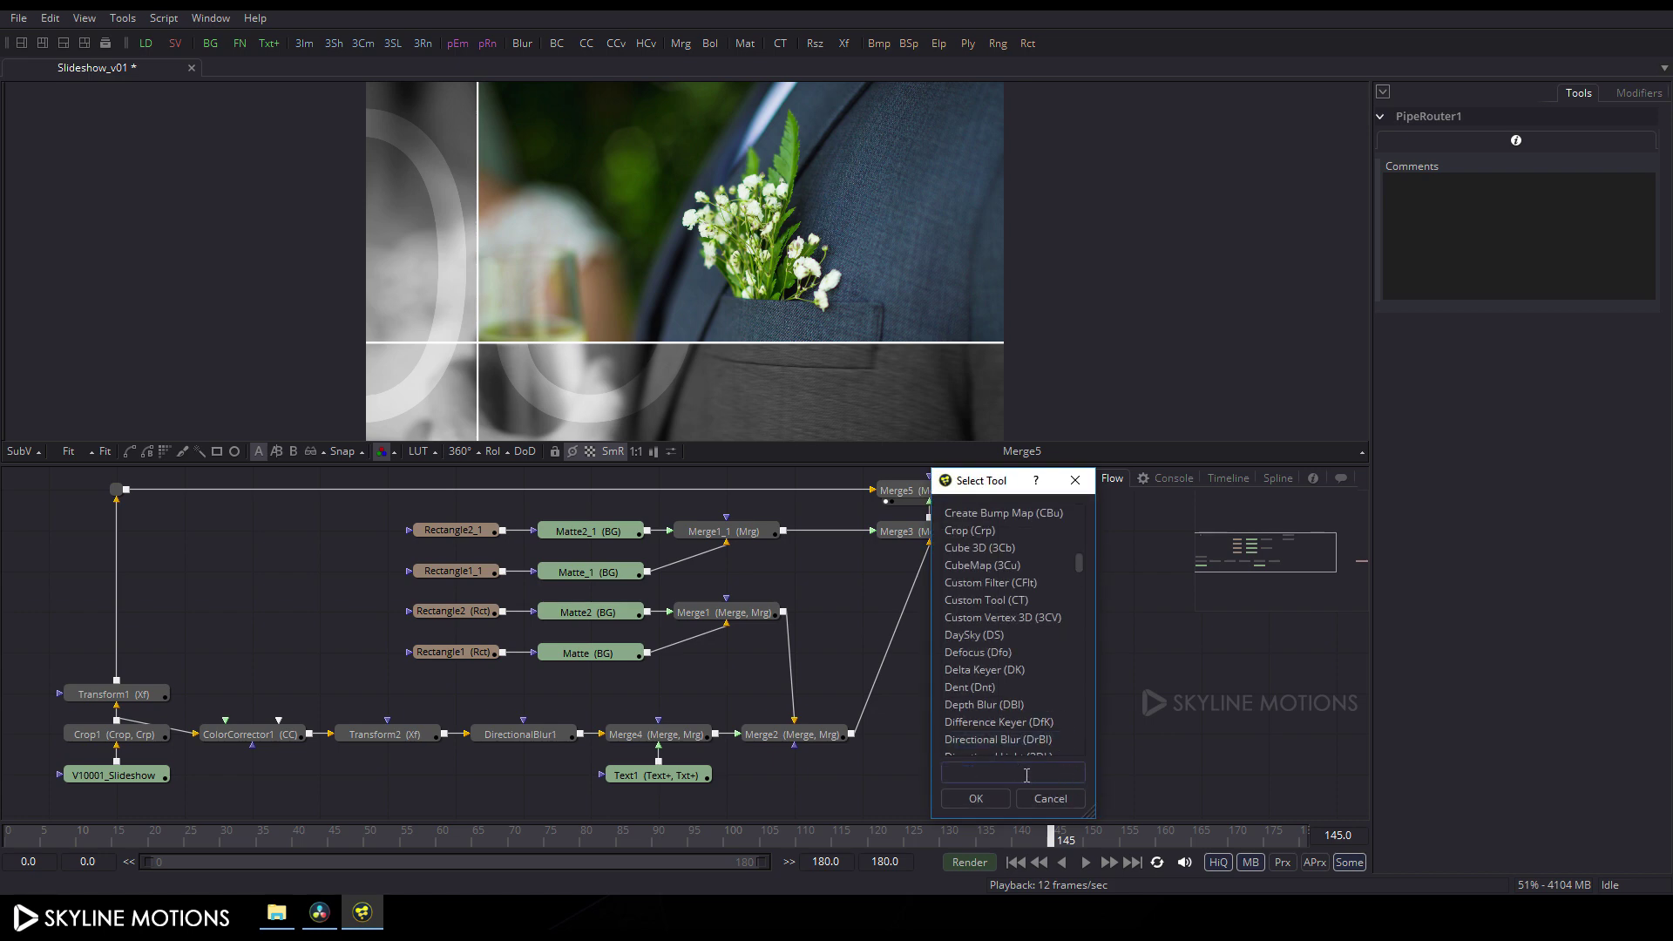
pyautogui.write('shad')
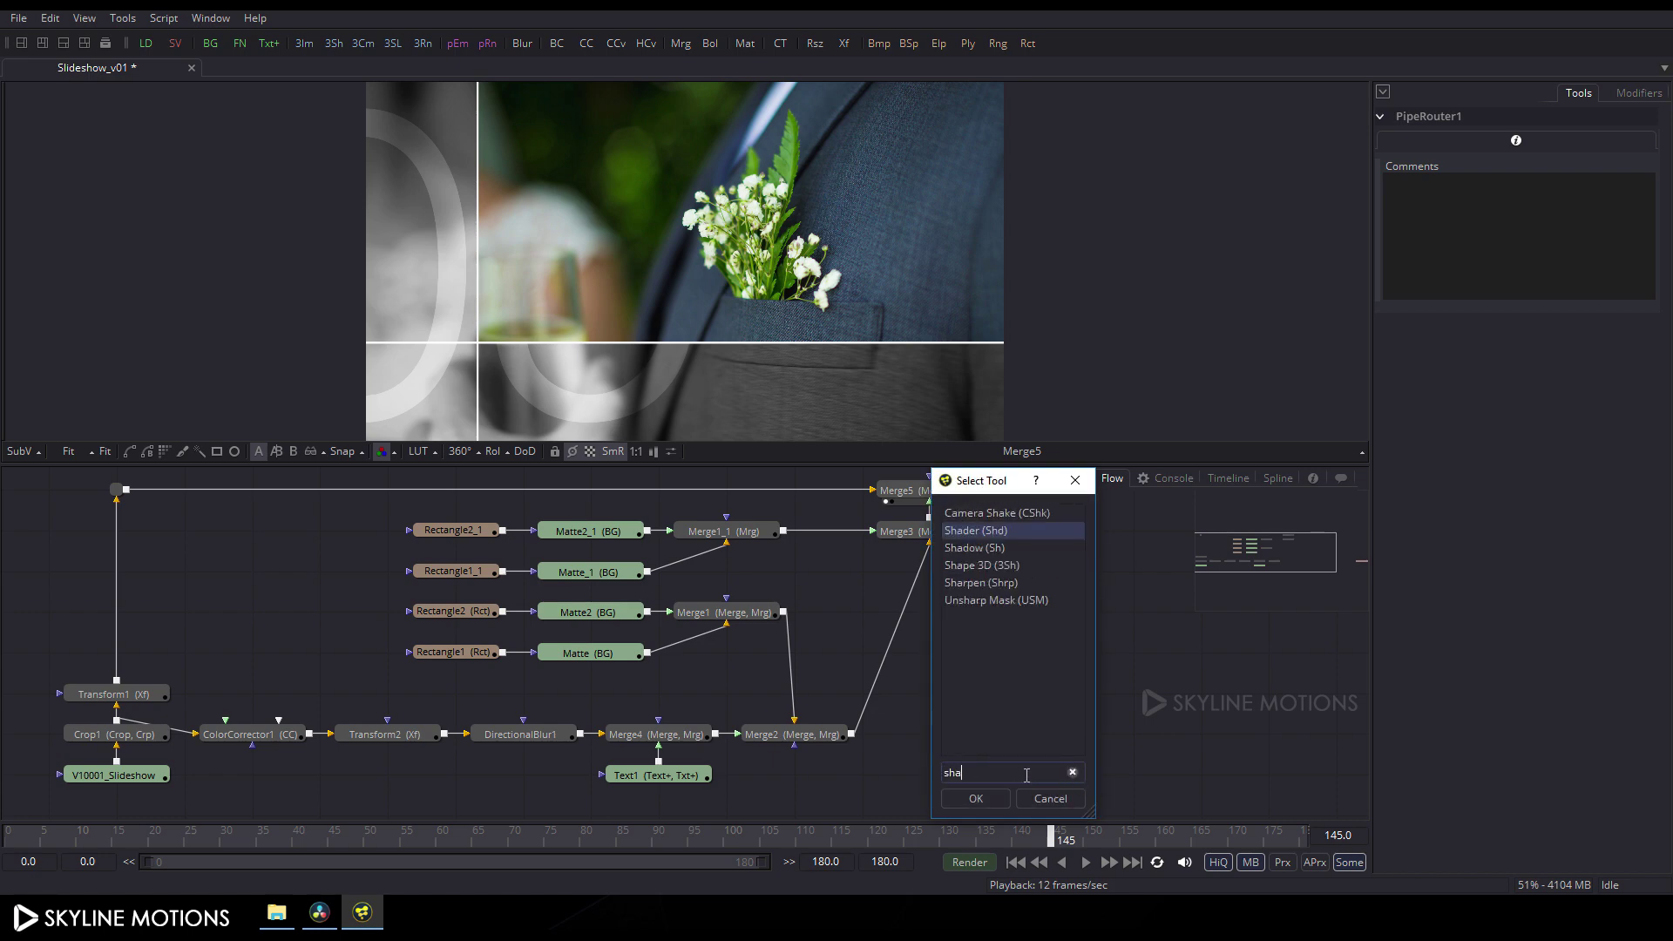
pyautogui.click(970, 533)
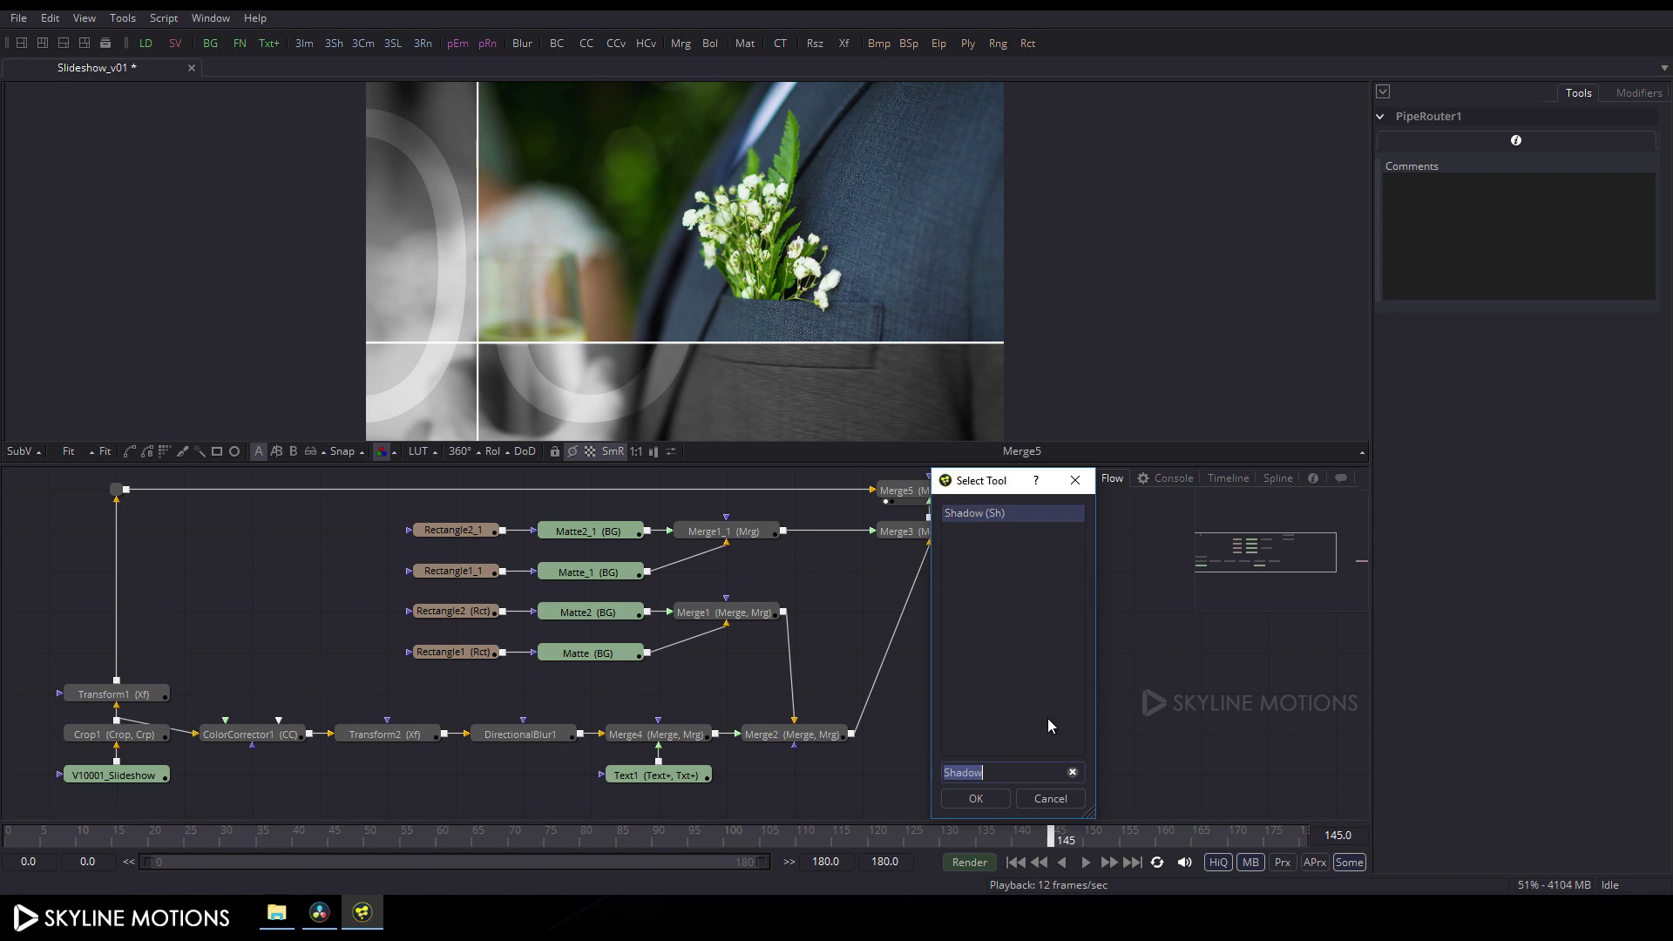
pyautogui.click(975, 798)
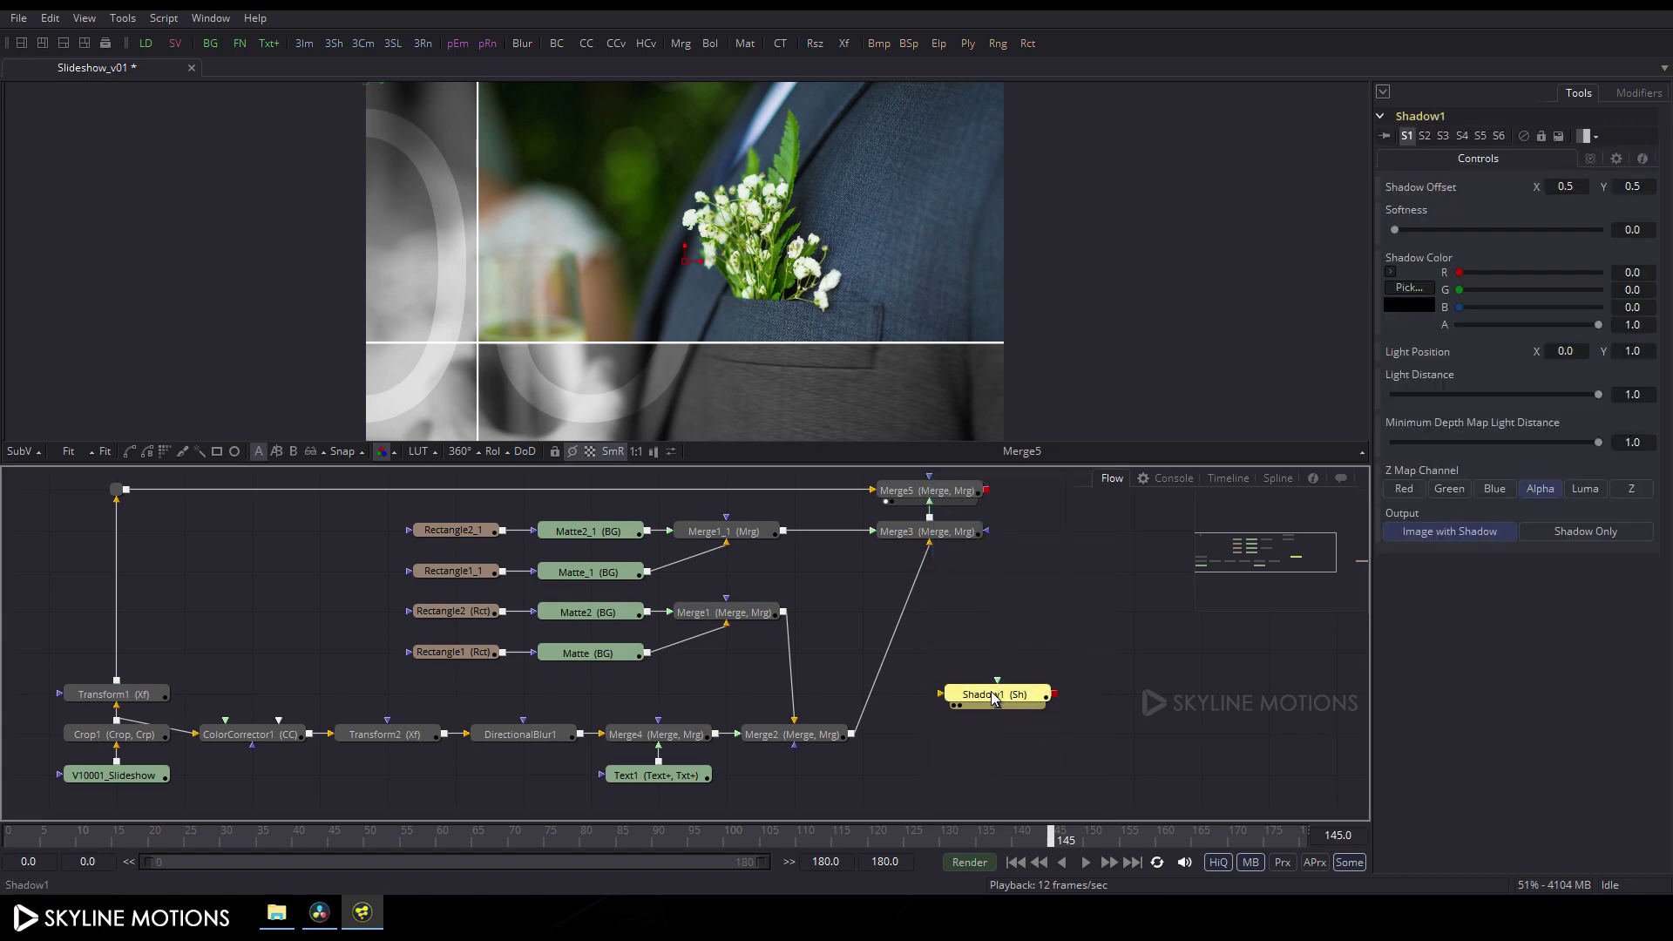
pyautogui.moveTo(993, 694); pyautogui.dragTo(948, 744)
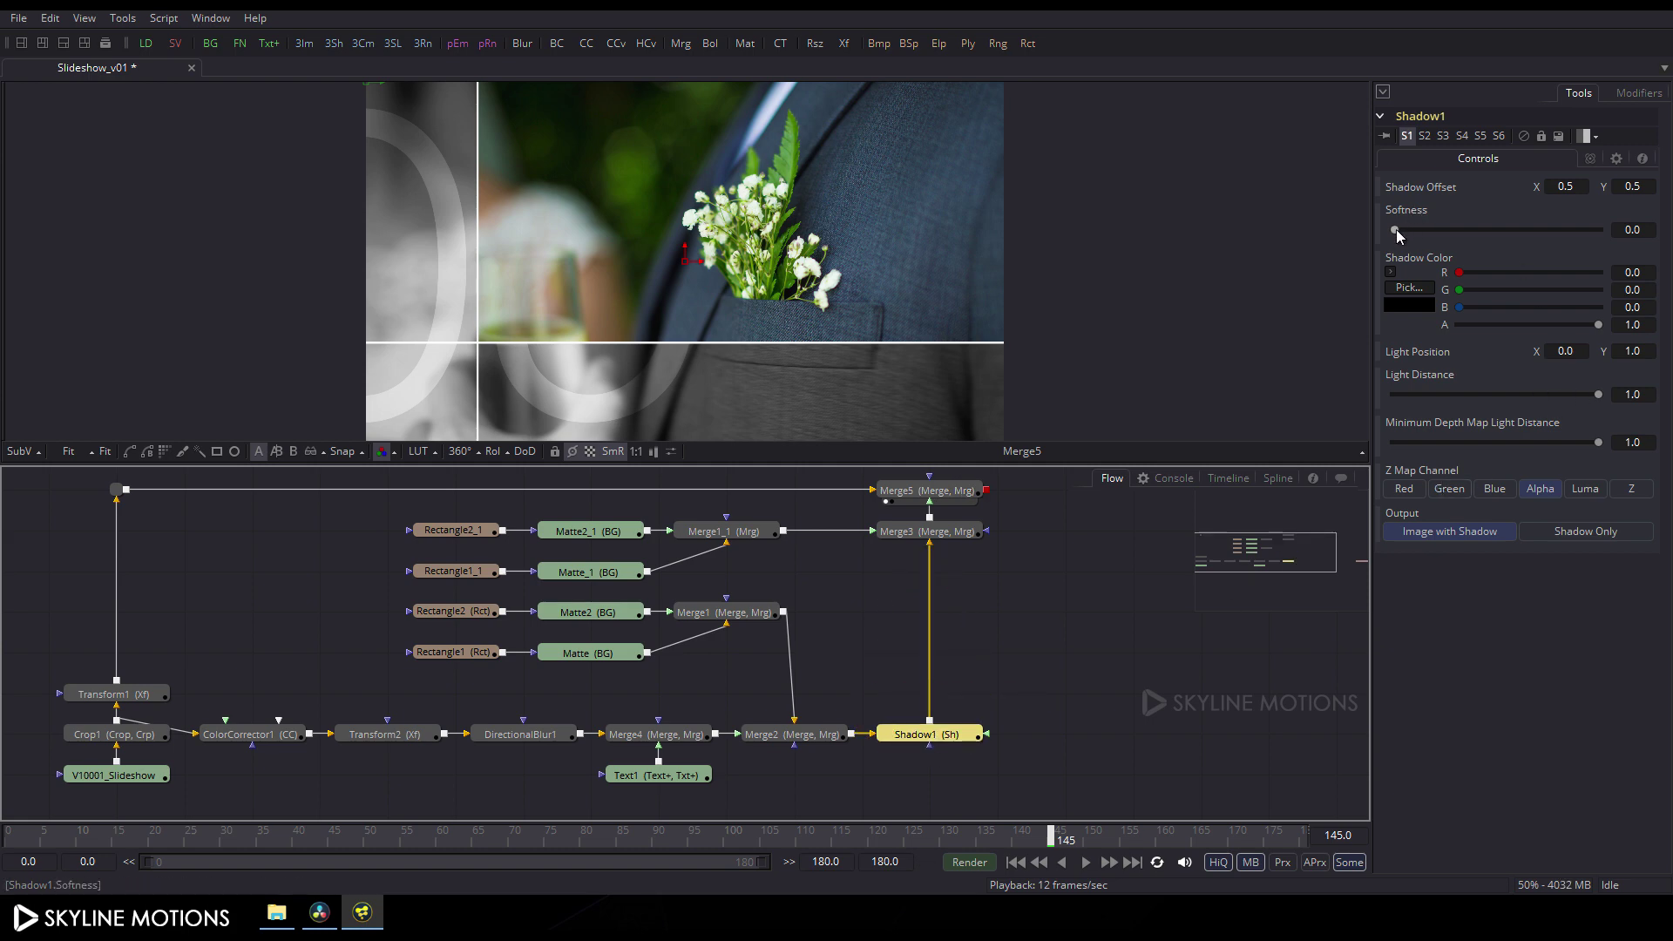
# Set the Shadow1 softness to 0.05 and its blend to 0.2
pyautogui.moveTo(1395, 230); pyautogui.dragTo(1629, 247)
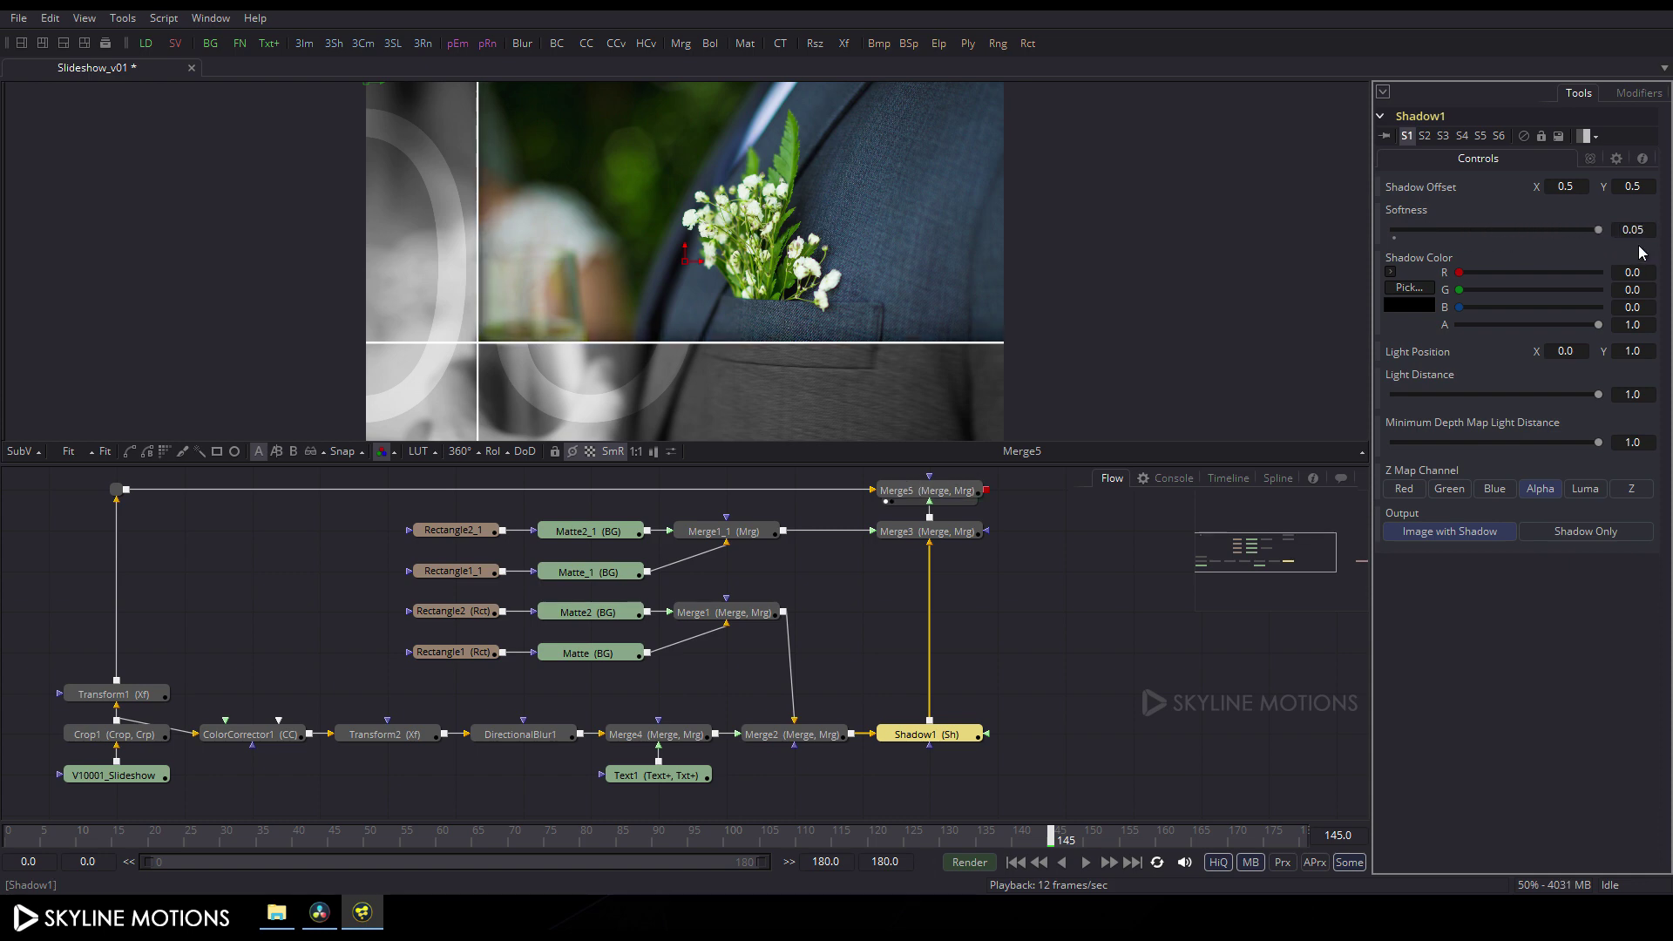
pyautogui.click(1592, 160)
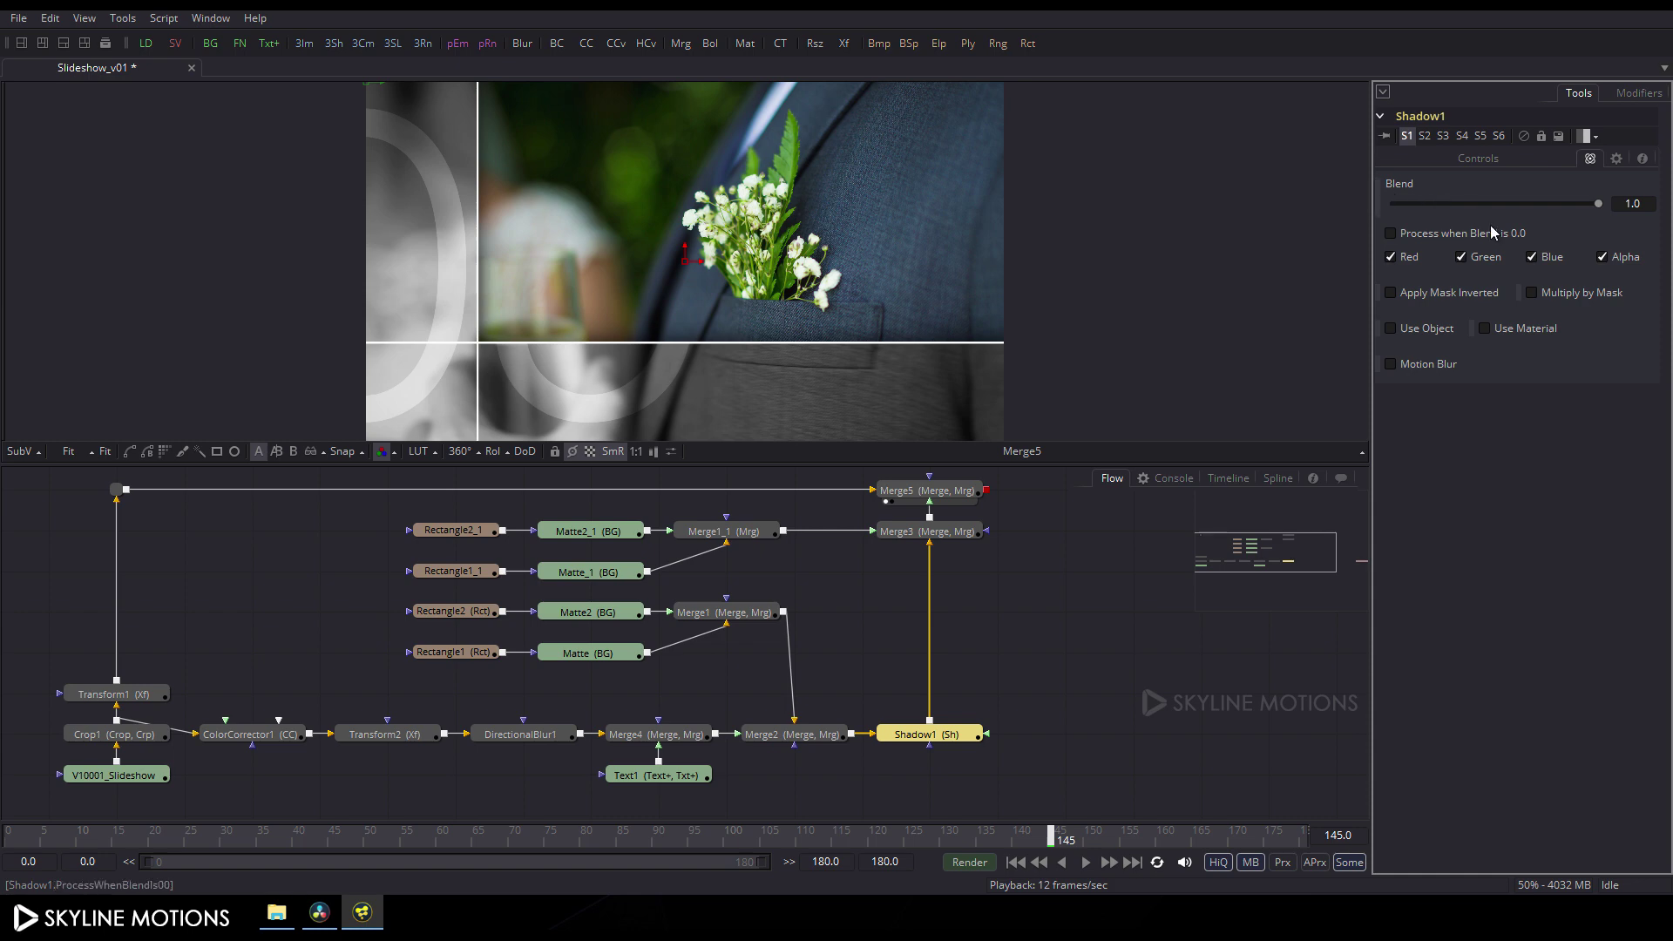
pyautogui.moveTo(1600, 204); pyautogui.dragTo(1432, 203)
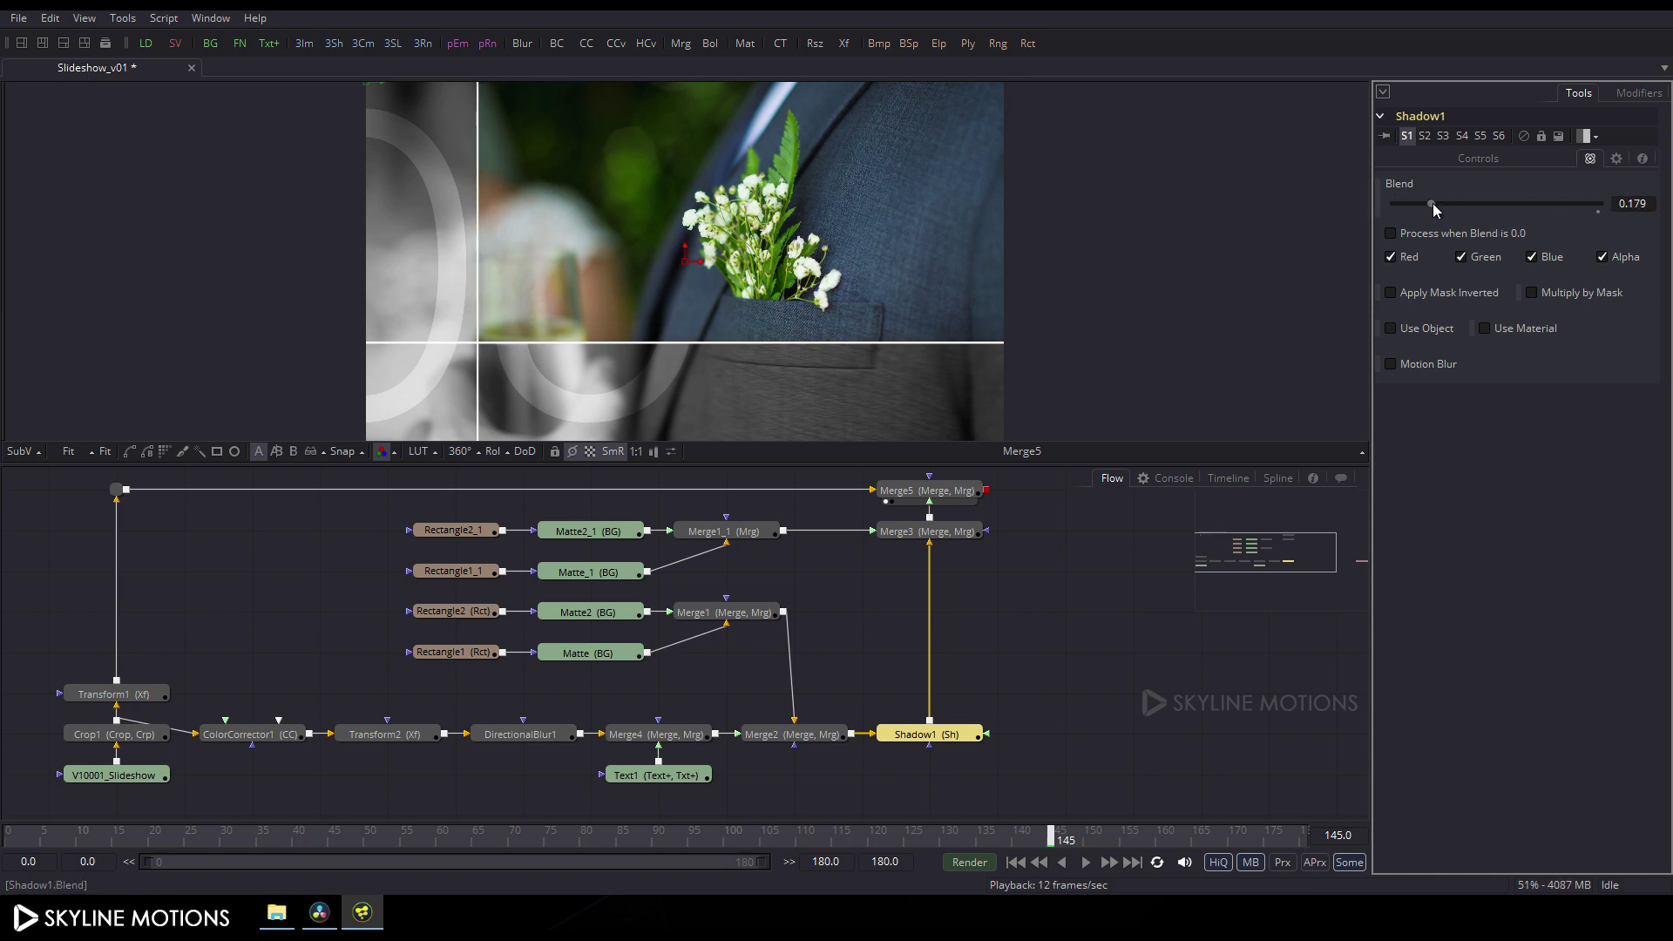
pyautogui.click(1632, 203)
pyautogui.write('0.2')
pyautogui.press('Return')
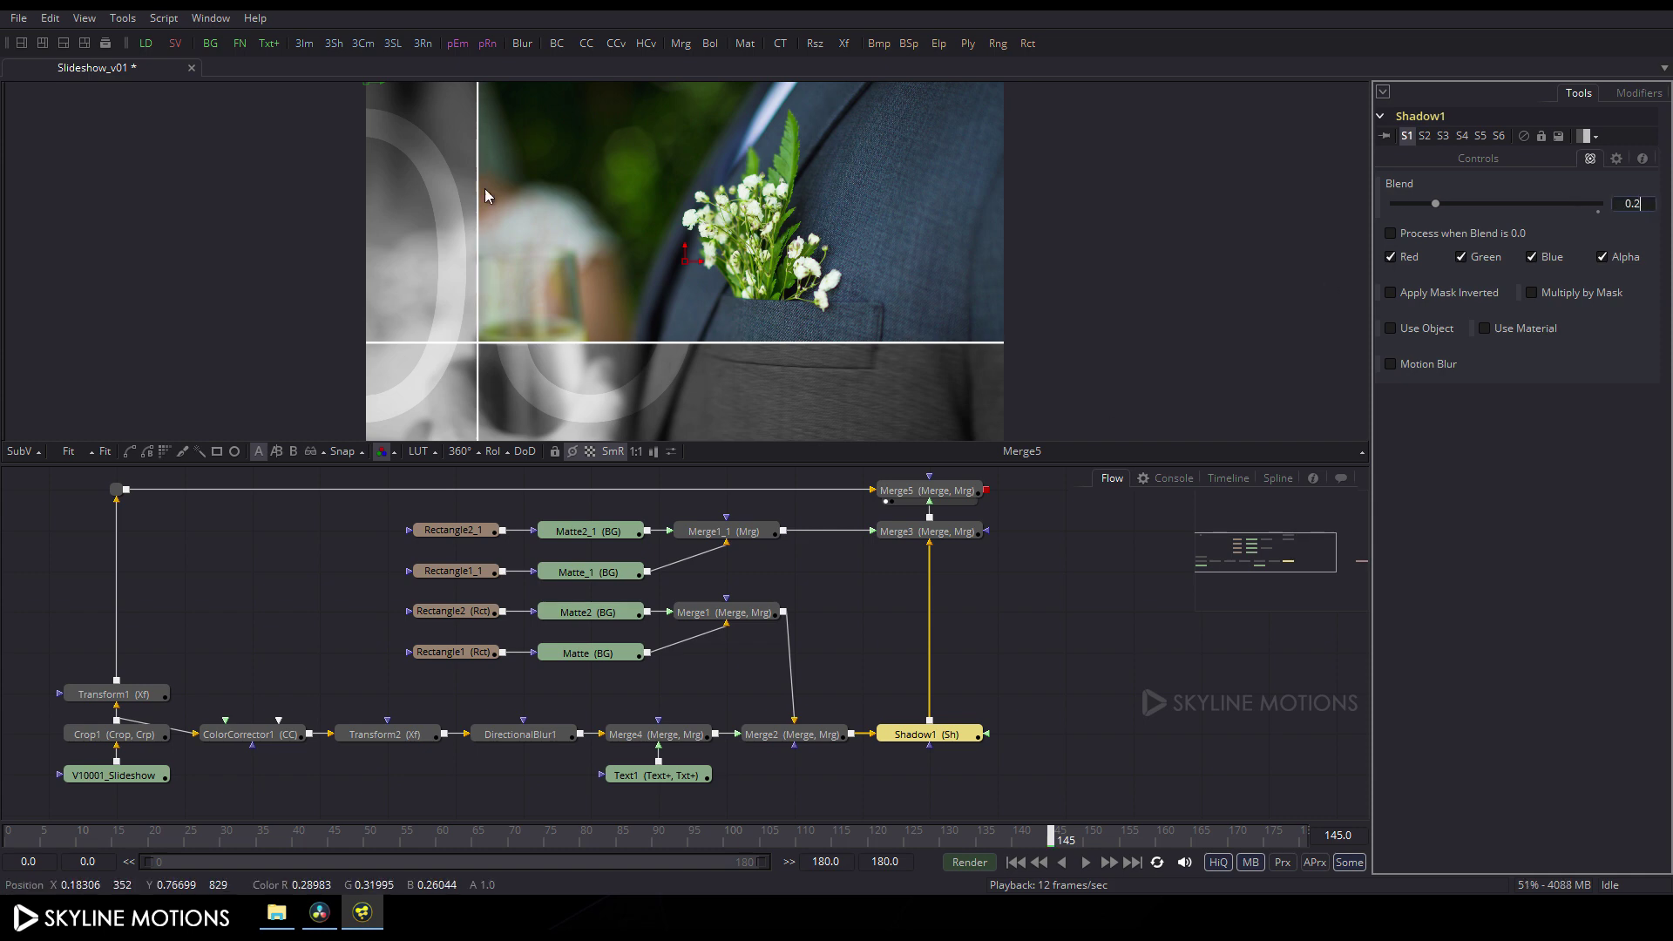
pyautogui.click(1017, 634)
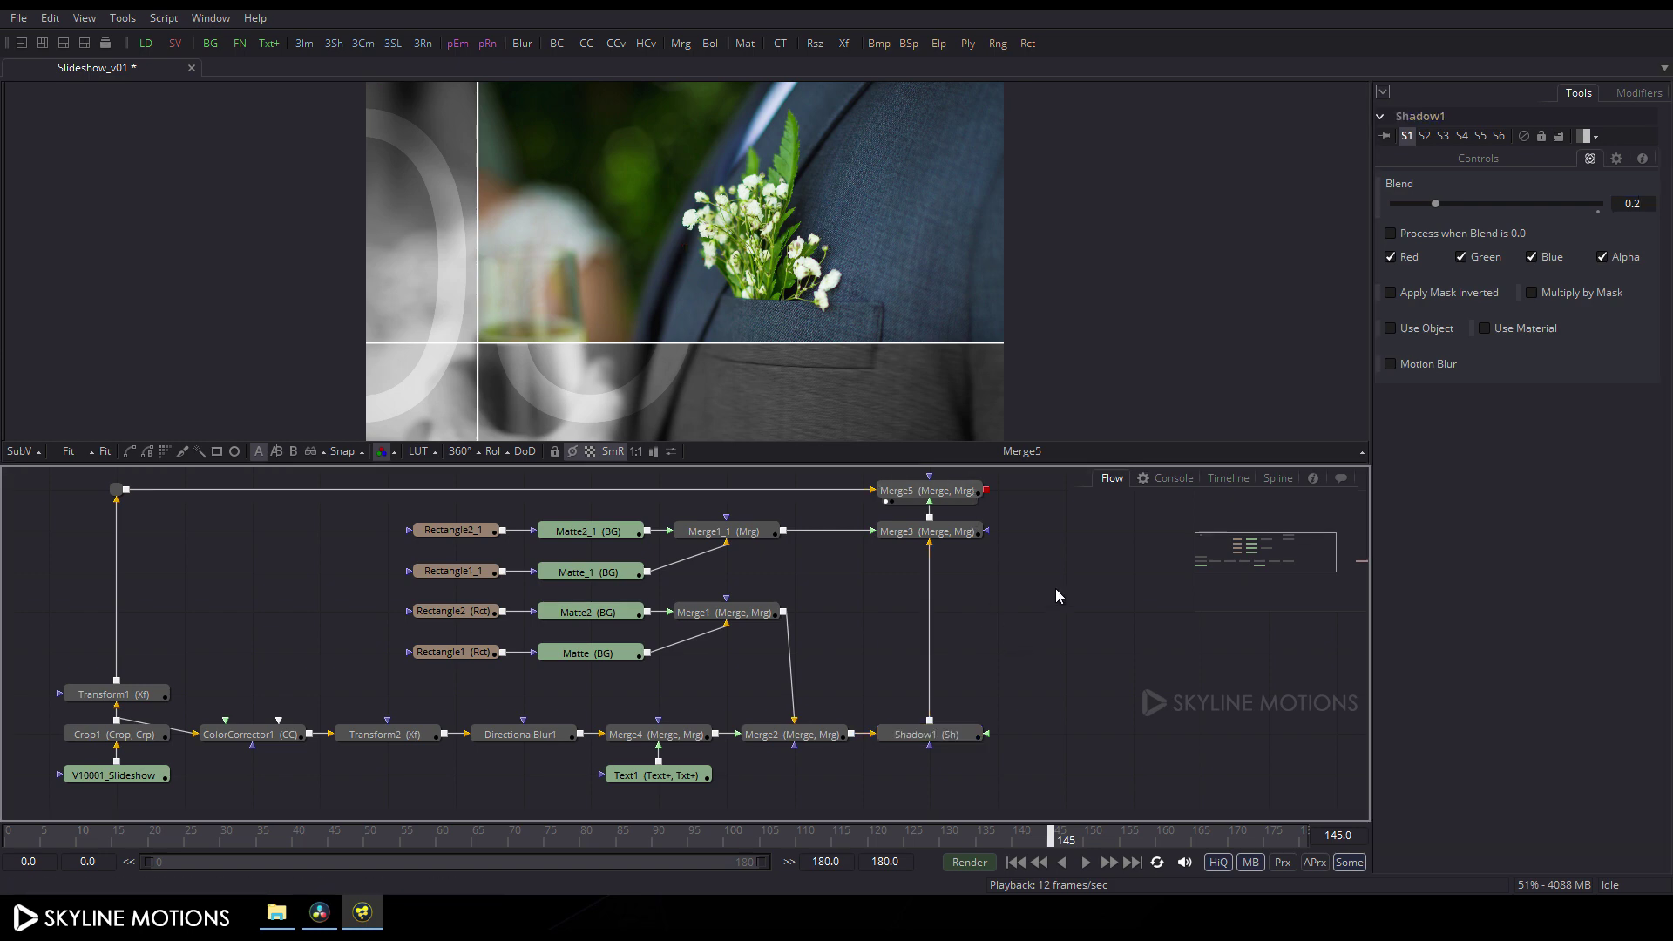
pyautogui.moveTo(1055, 588); pyautogui.dragTo(1060, 636)
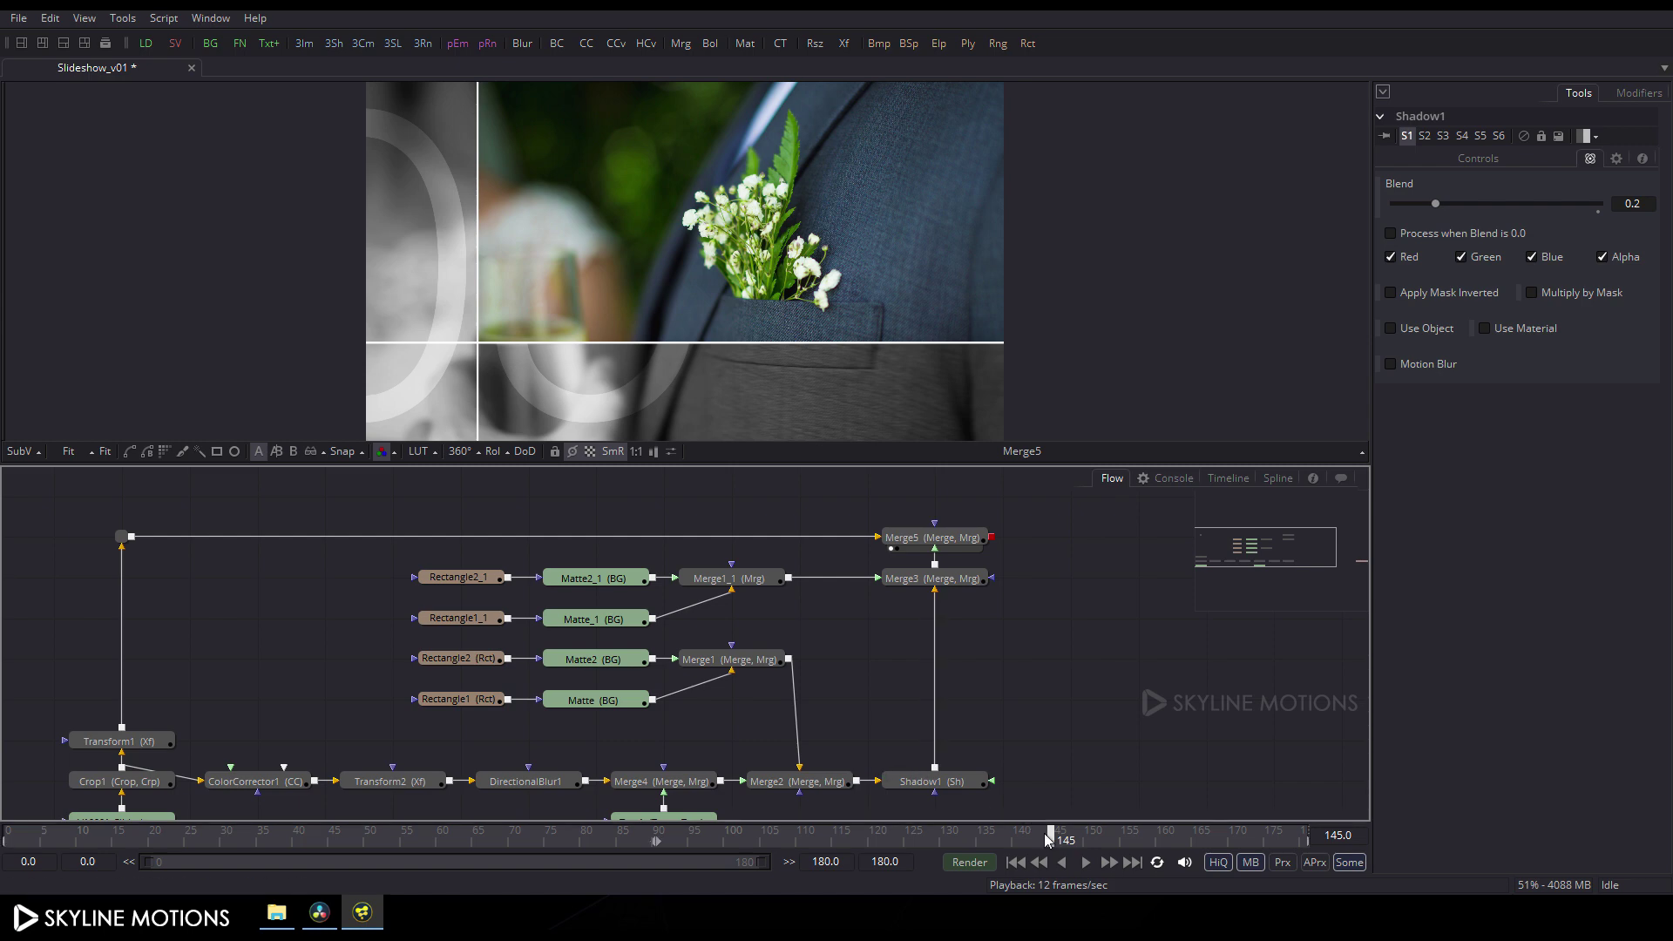
# Go to frame 180, add a Text+ node above the pipe into Merge5 and composite it over that pipe with a new Merge node
pyautogui.moveTo(1044, 833); pyautogui.dragTo(1541, 845)
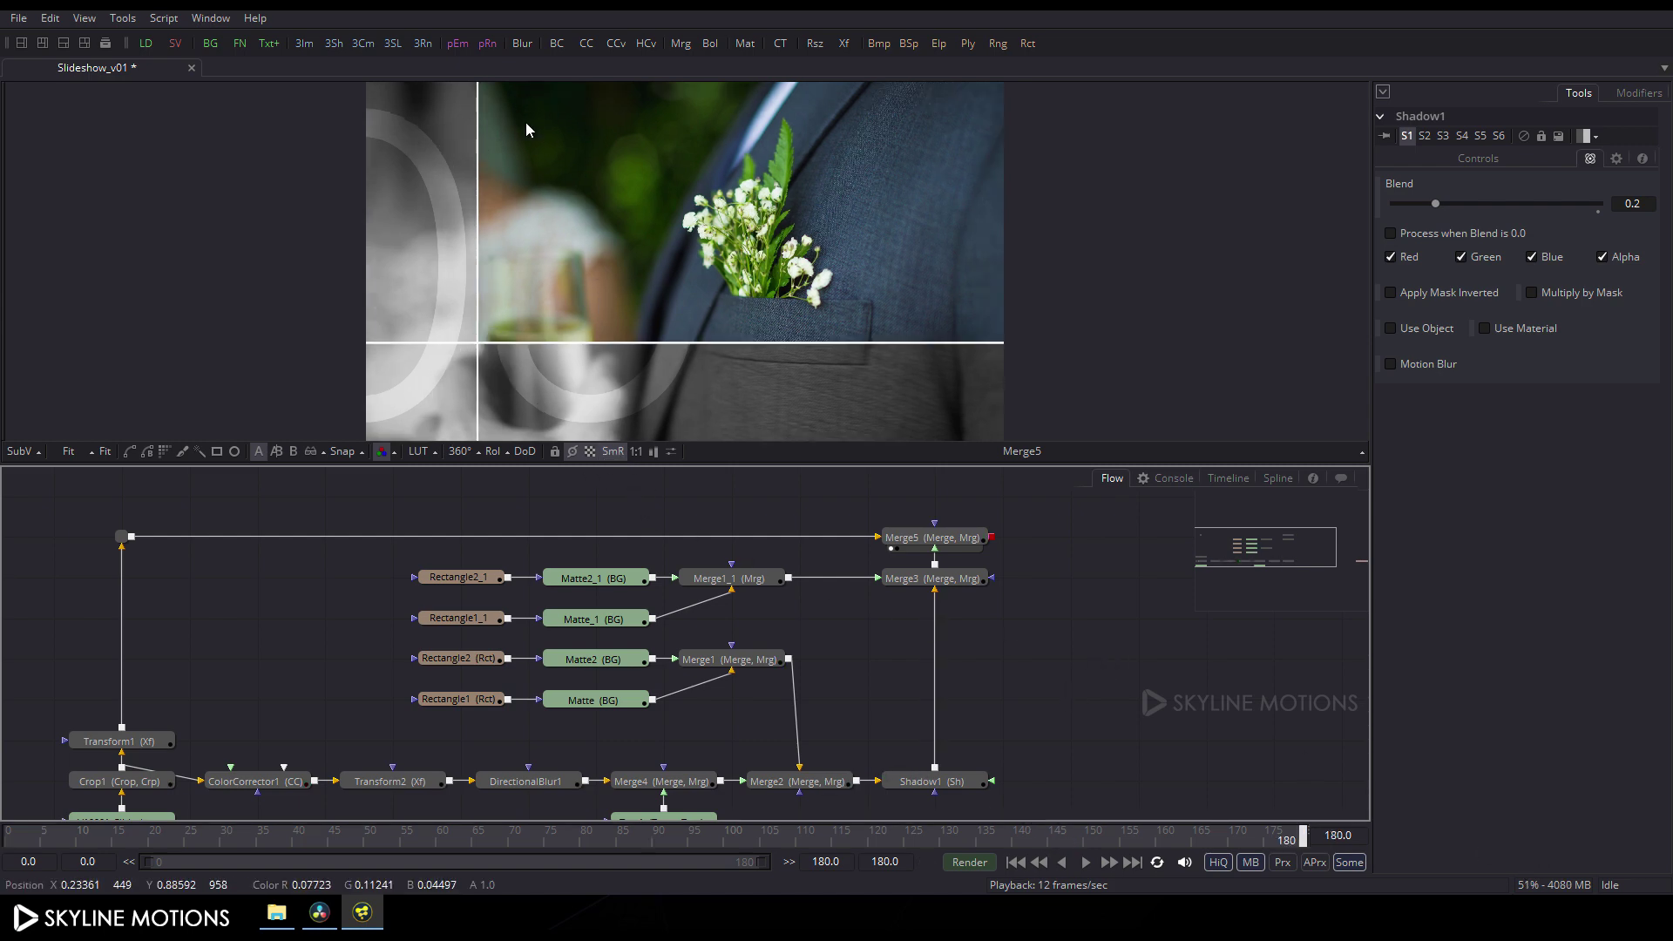
pyautogui.moveTo(262, 44); pyautogui.dragTo(332, 514)
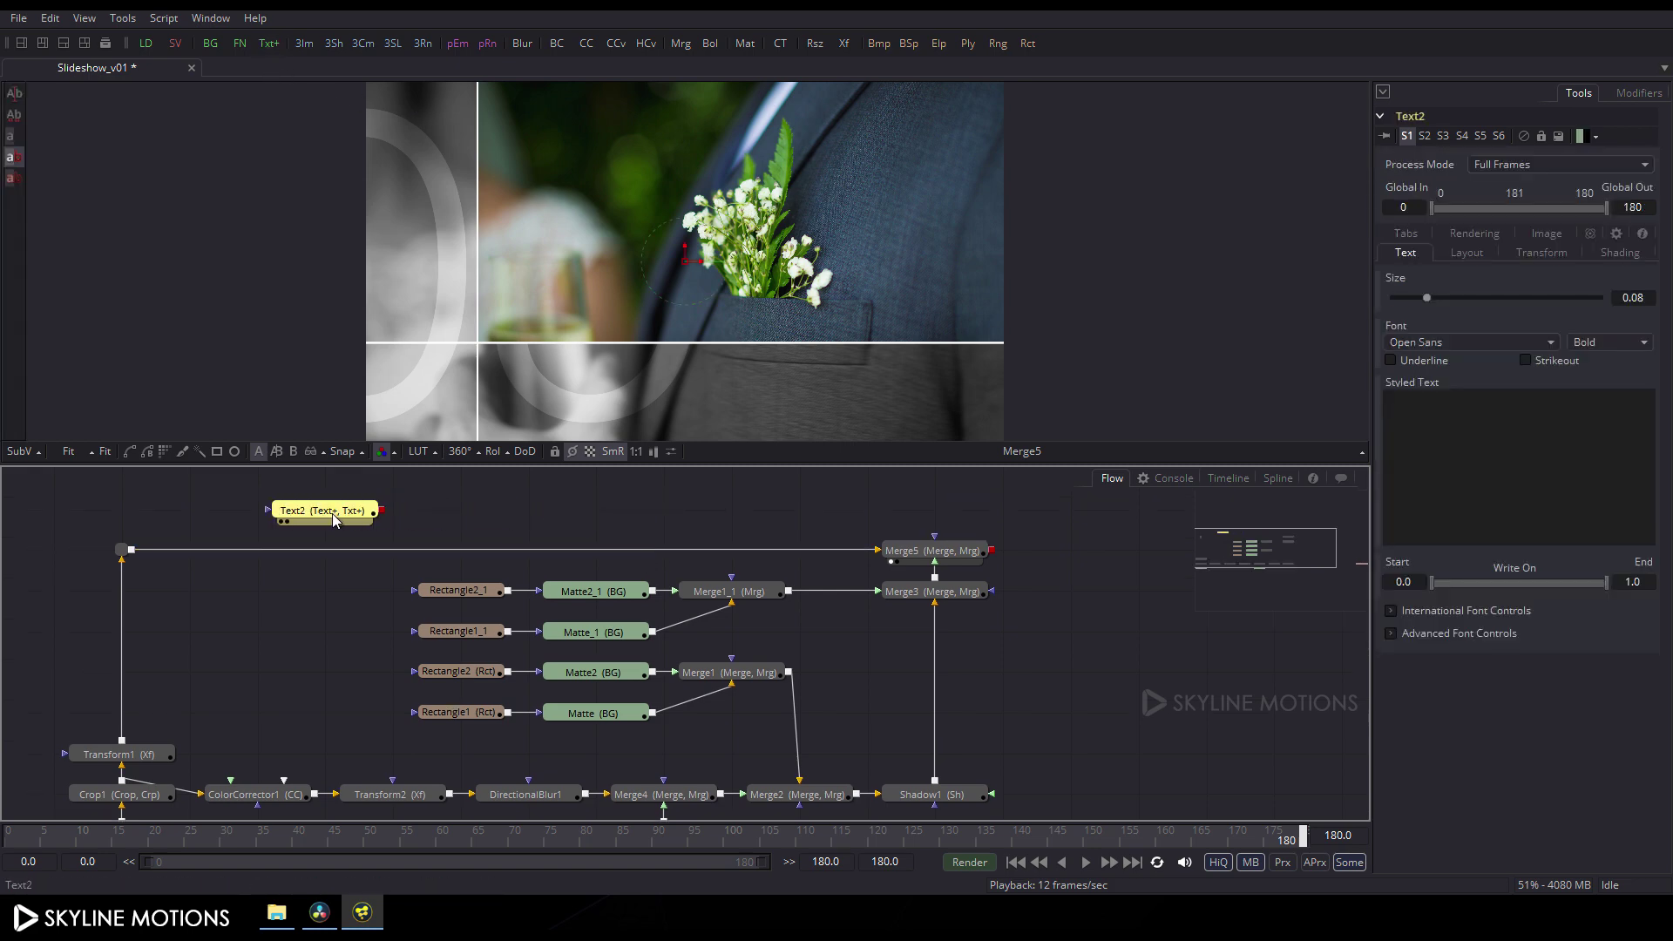
pyautogui.click(395, 523)
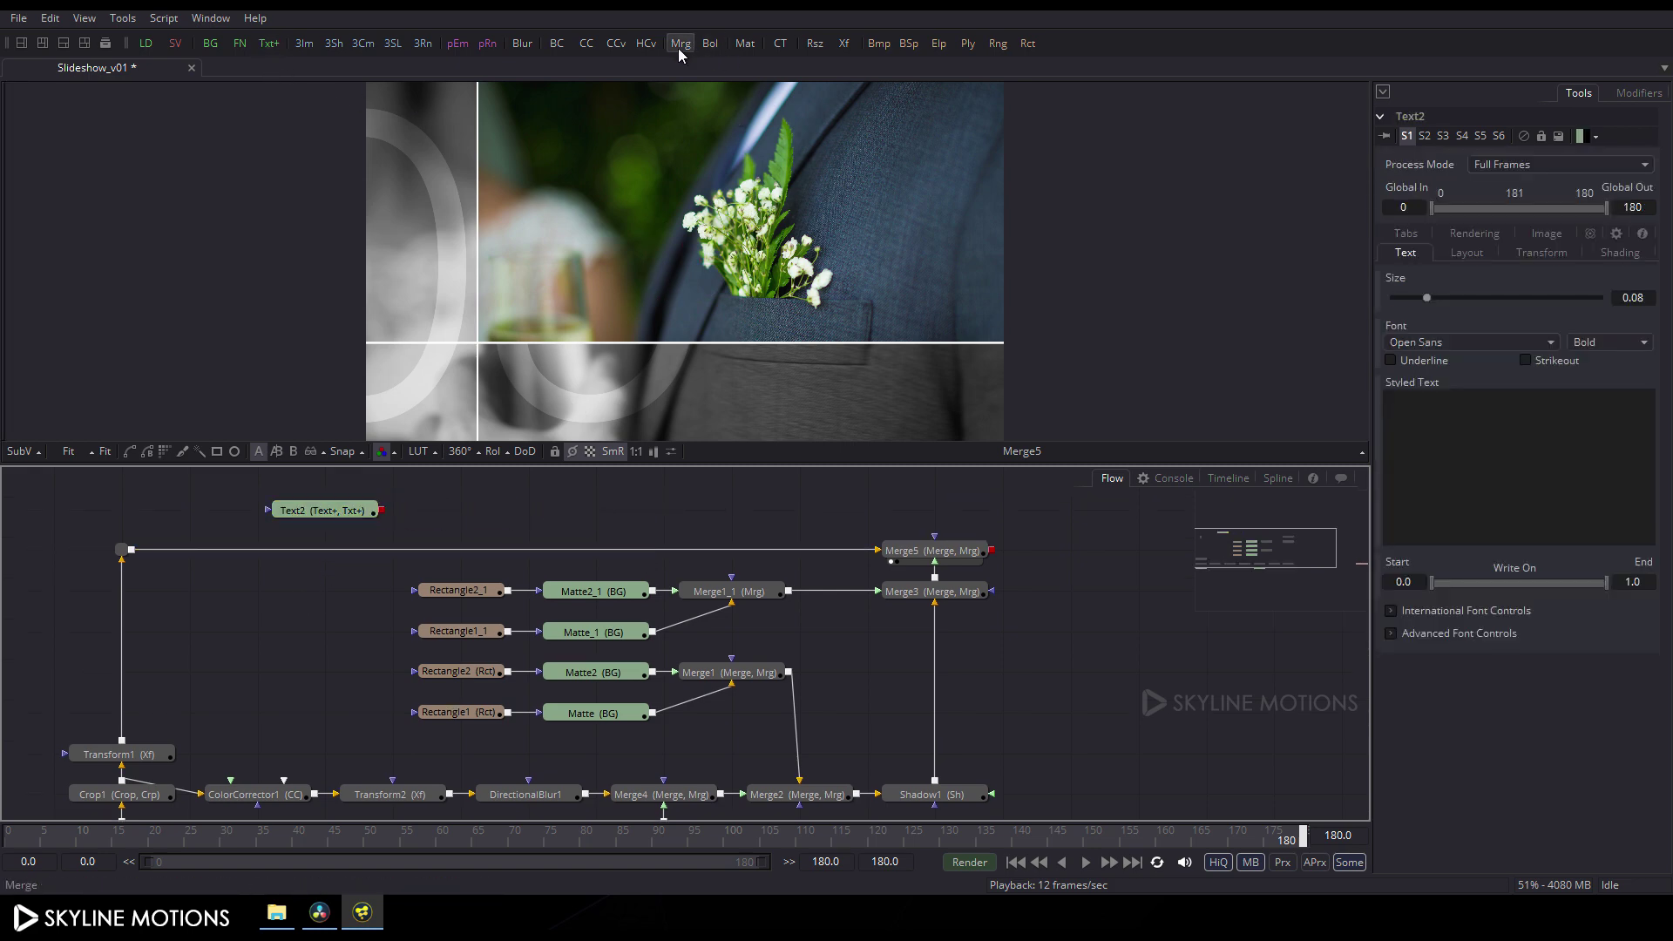
pyautogui.moveTo(677, 49); pyautogui.dragTo(329, 511)
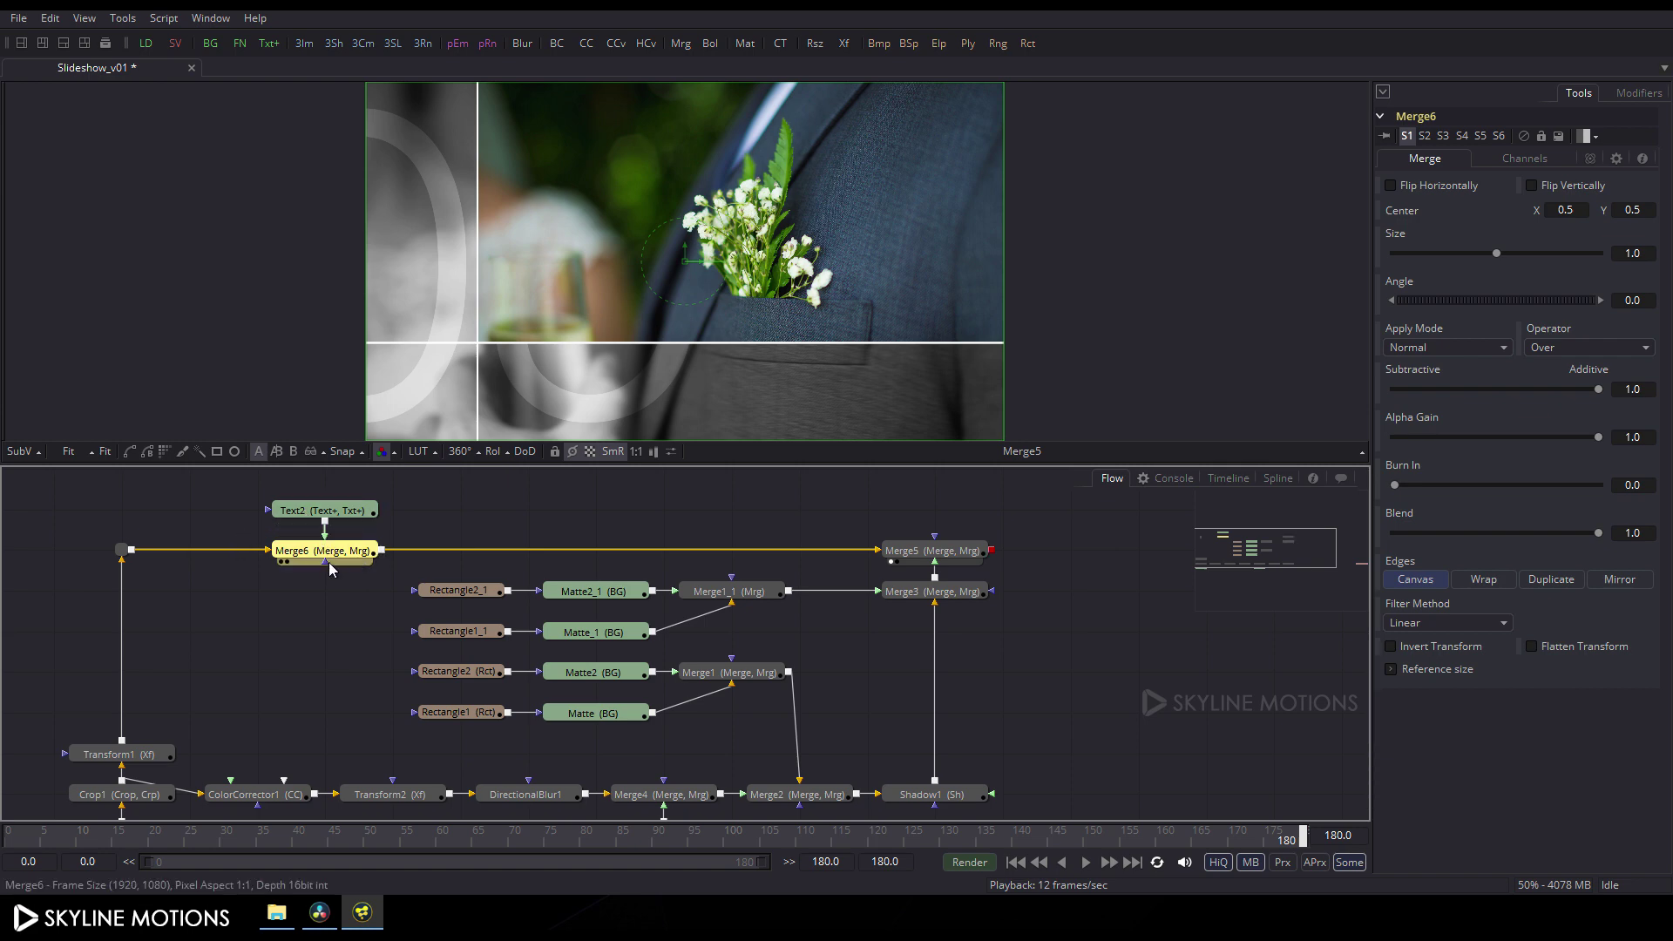
# Enter PHOTO SLIDESHOW as the styled text of the Text2 node
pyautogui.click(327, 511)
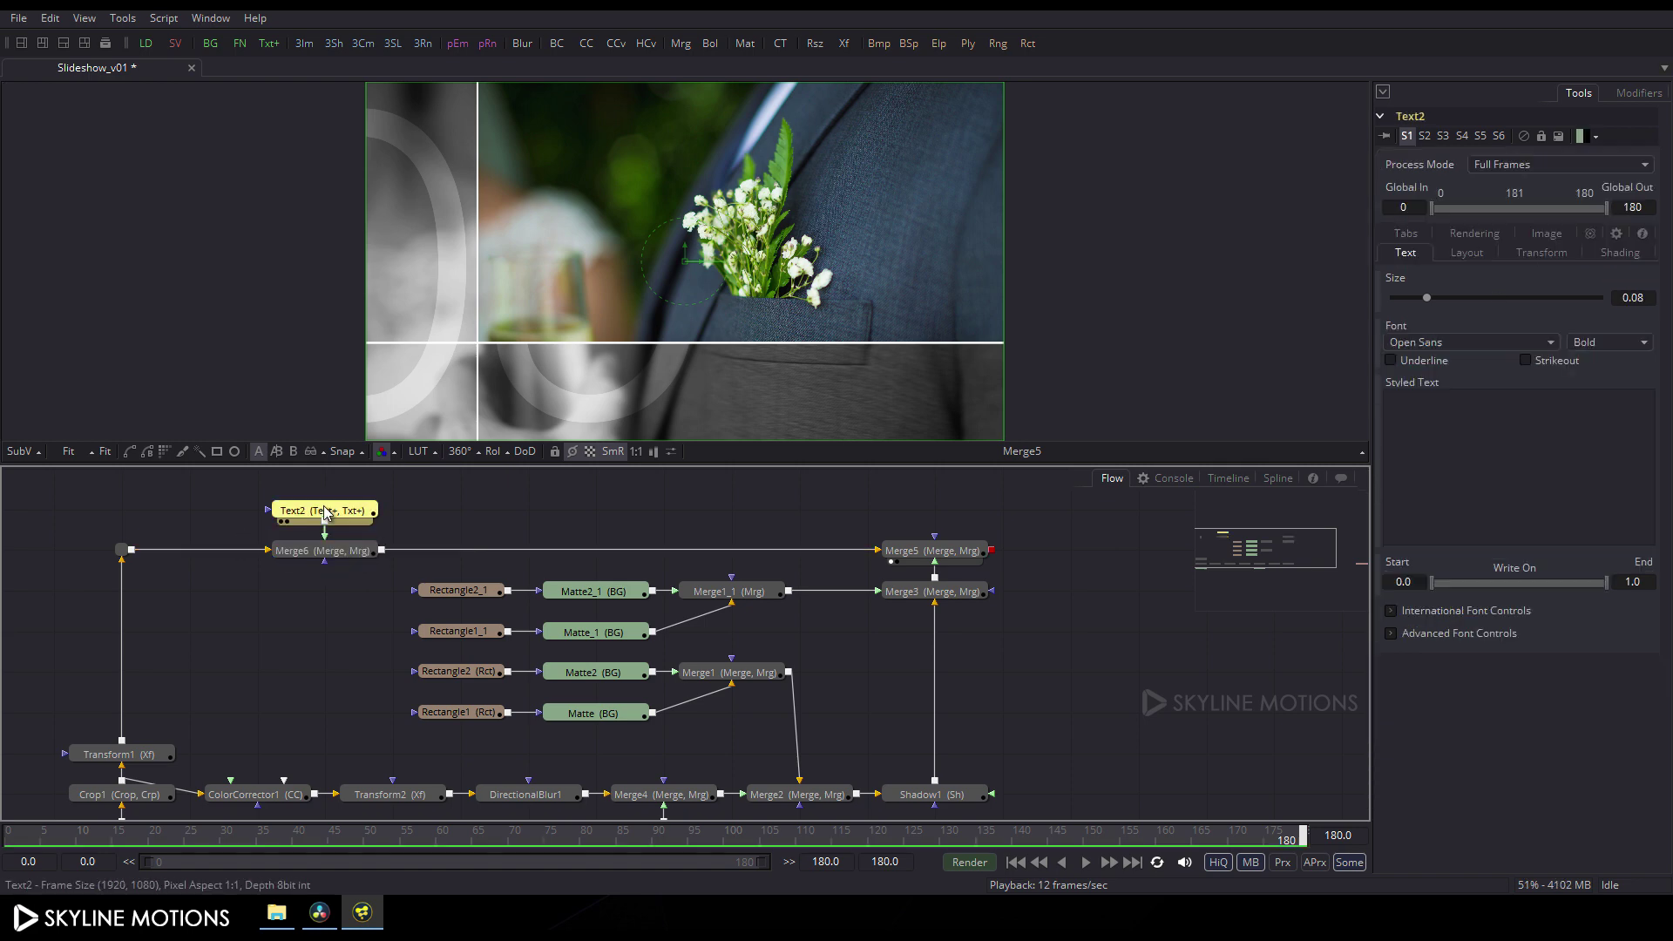
pyautogui.click(1455, 433)
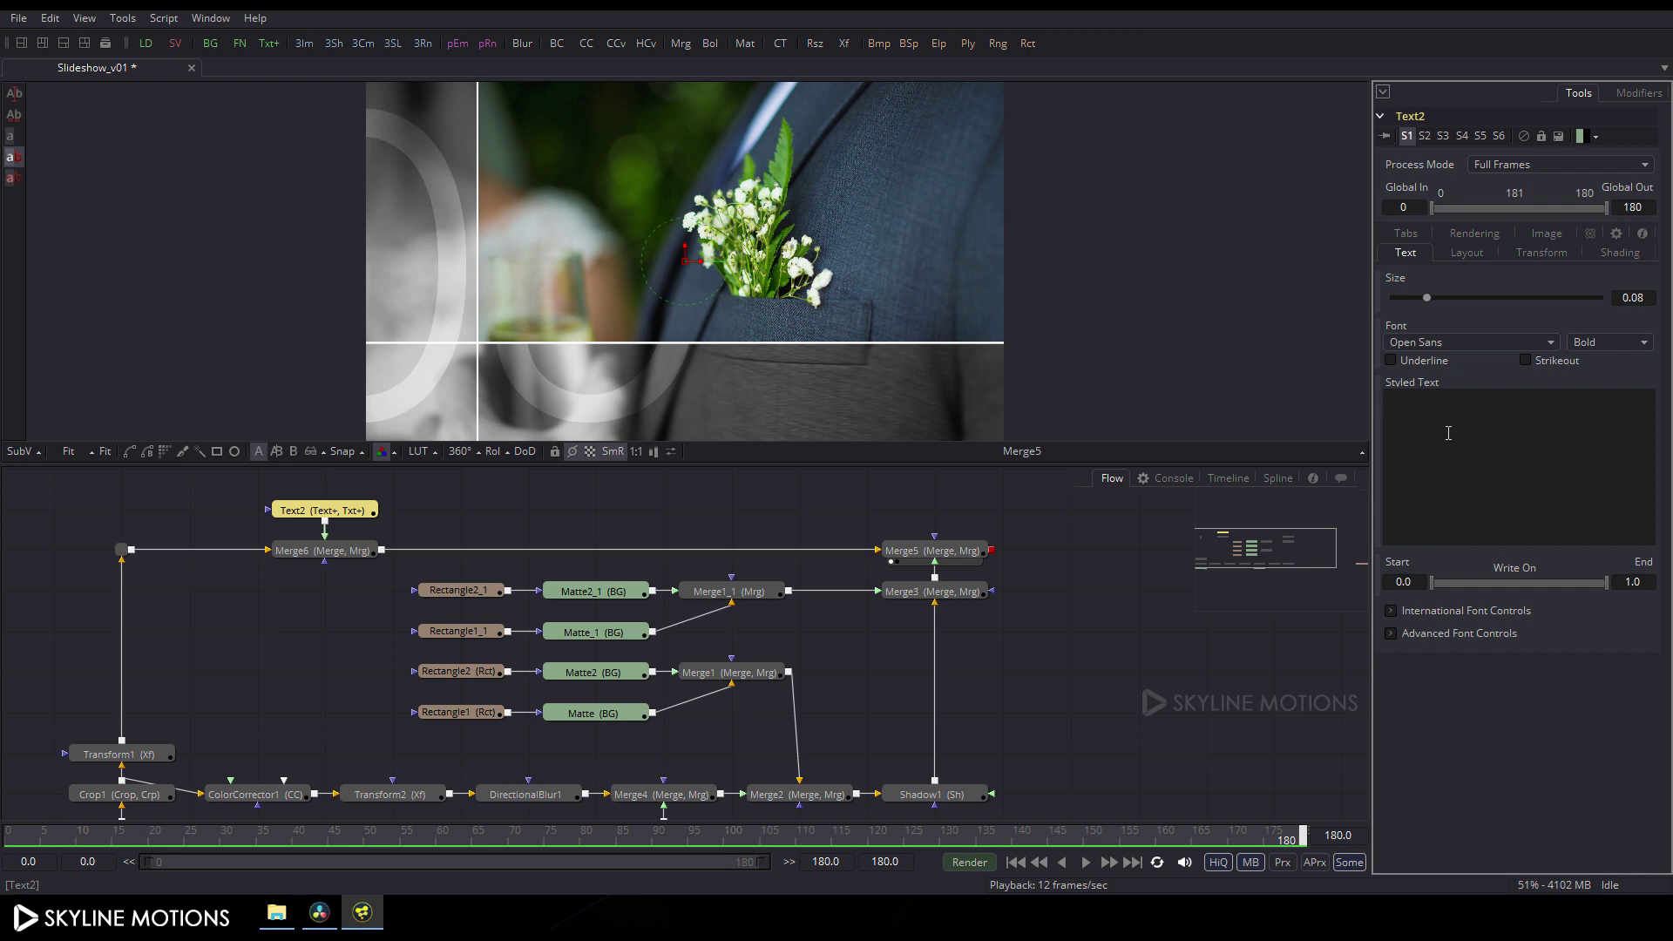
pyautogui.write('PHOR')
pyautogui.press('BackSpace')
pyautogui.write('TO')
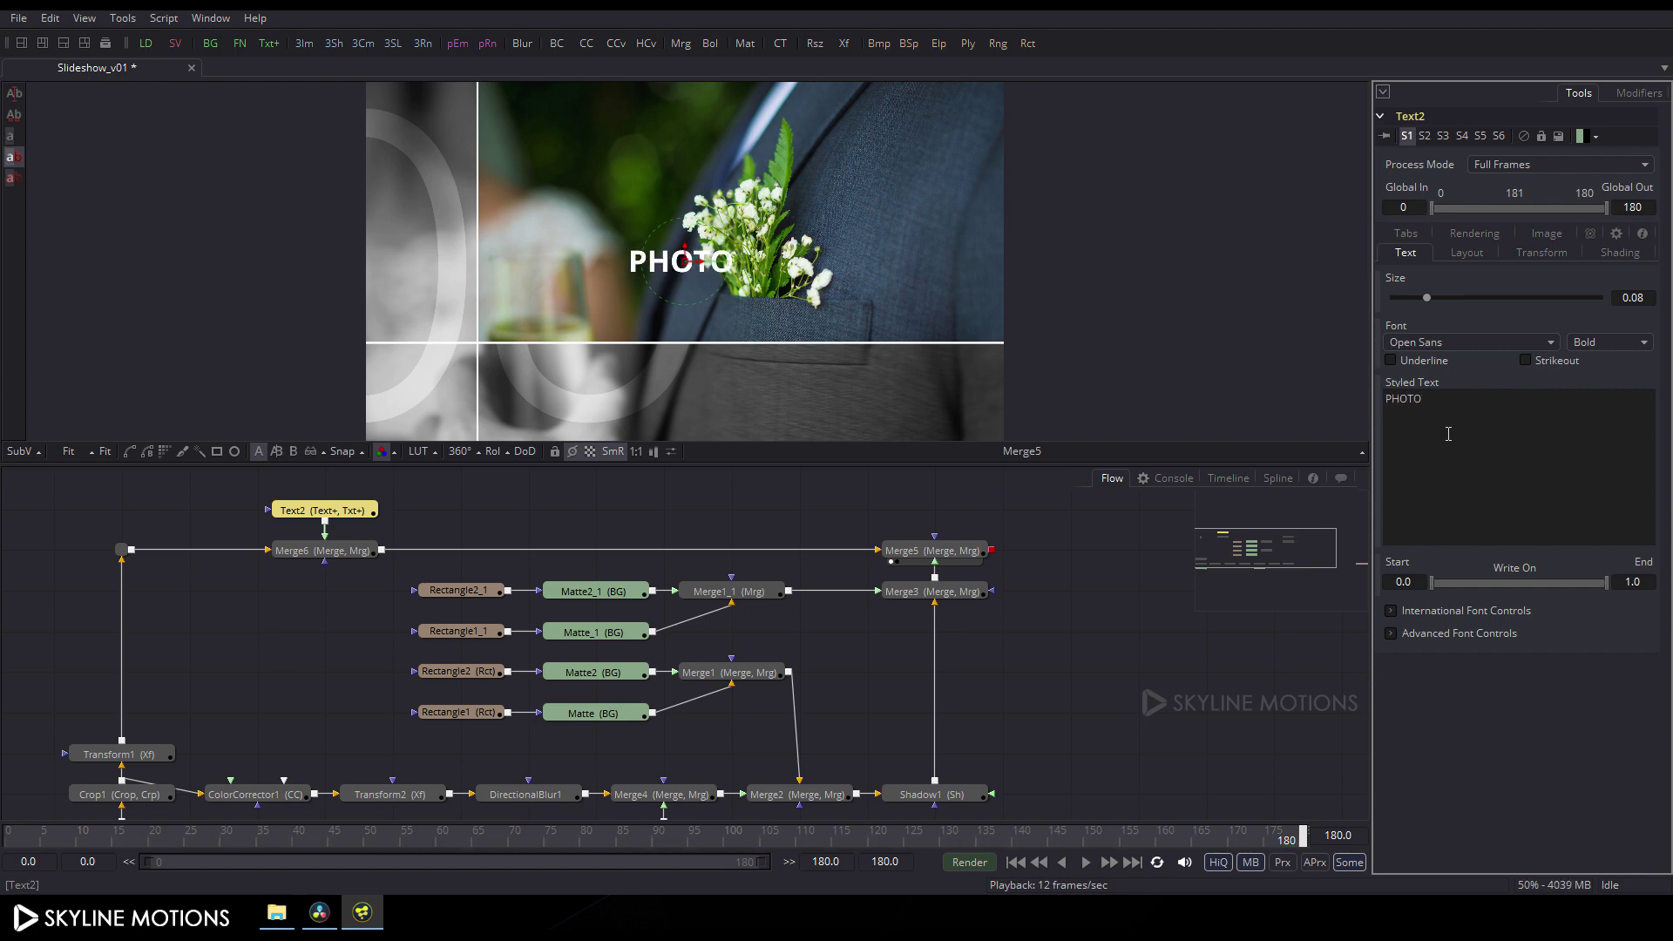
pyautogui.write(' SLIDESHOW')
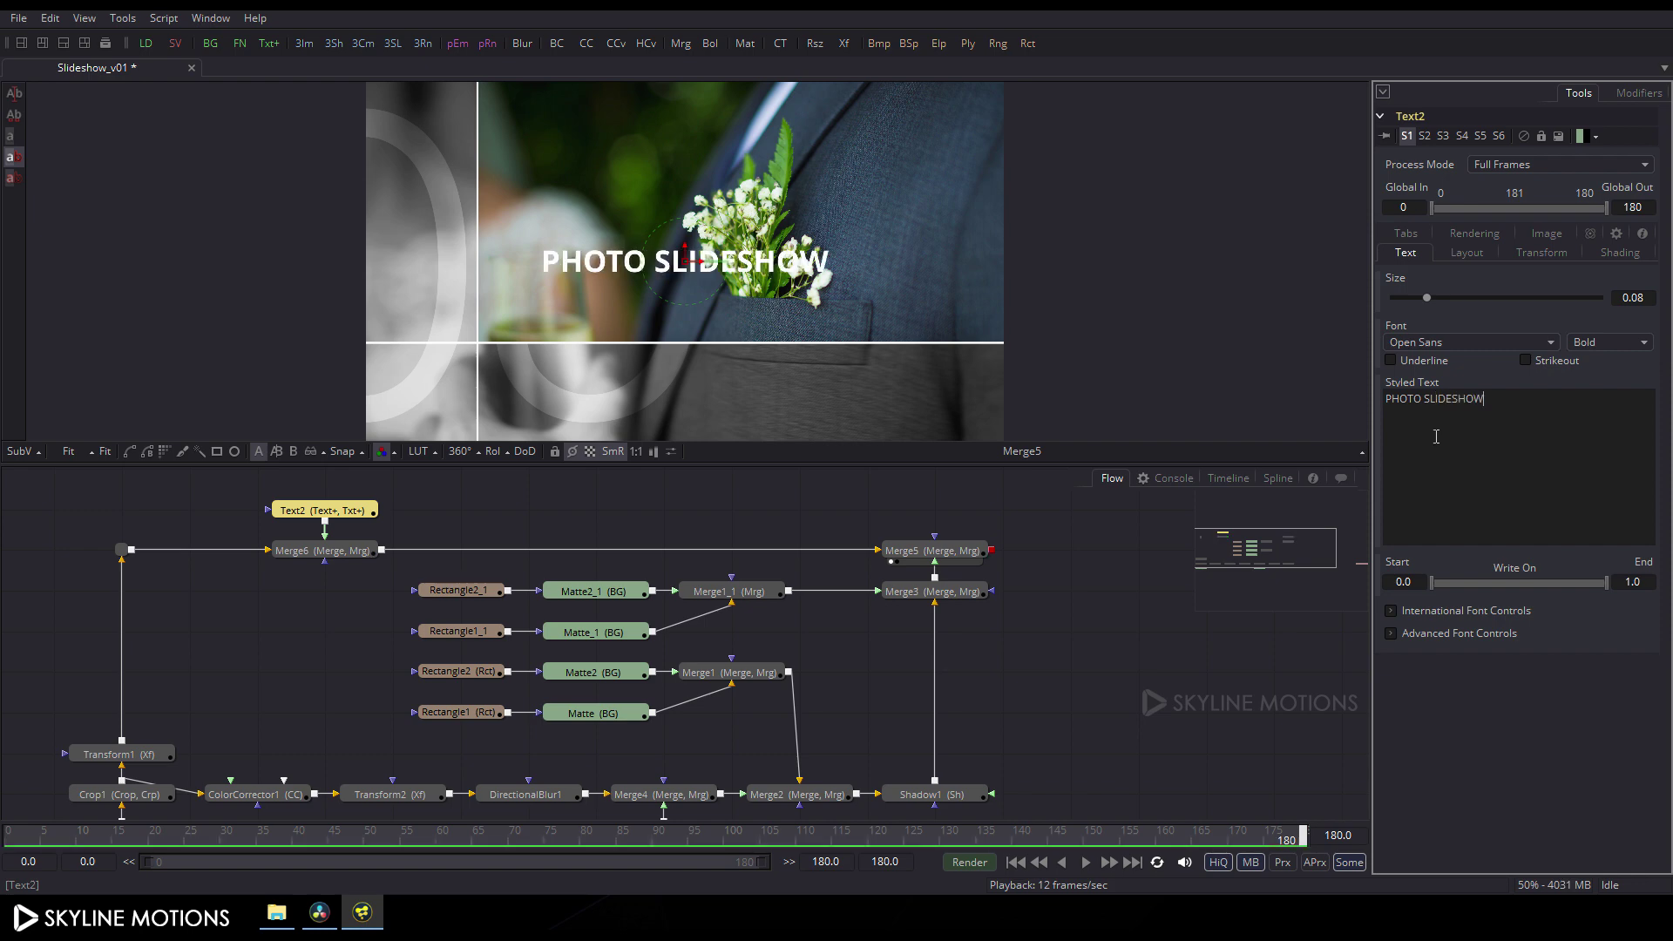
# Apply Character Level Styling to the Text2 styled text and set all its characters to the Century Gothic font
pyautogui.rightClick(1495, 431)
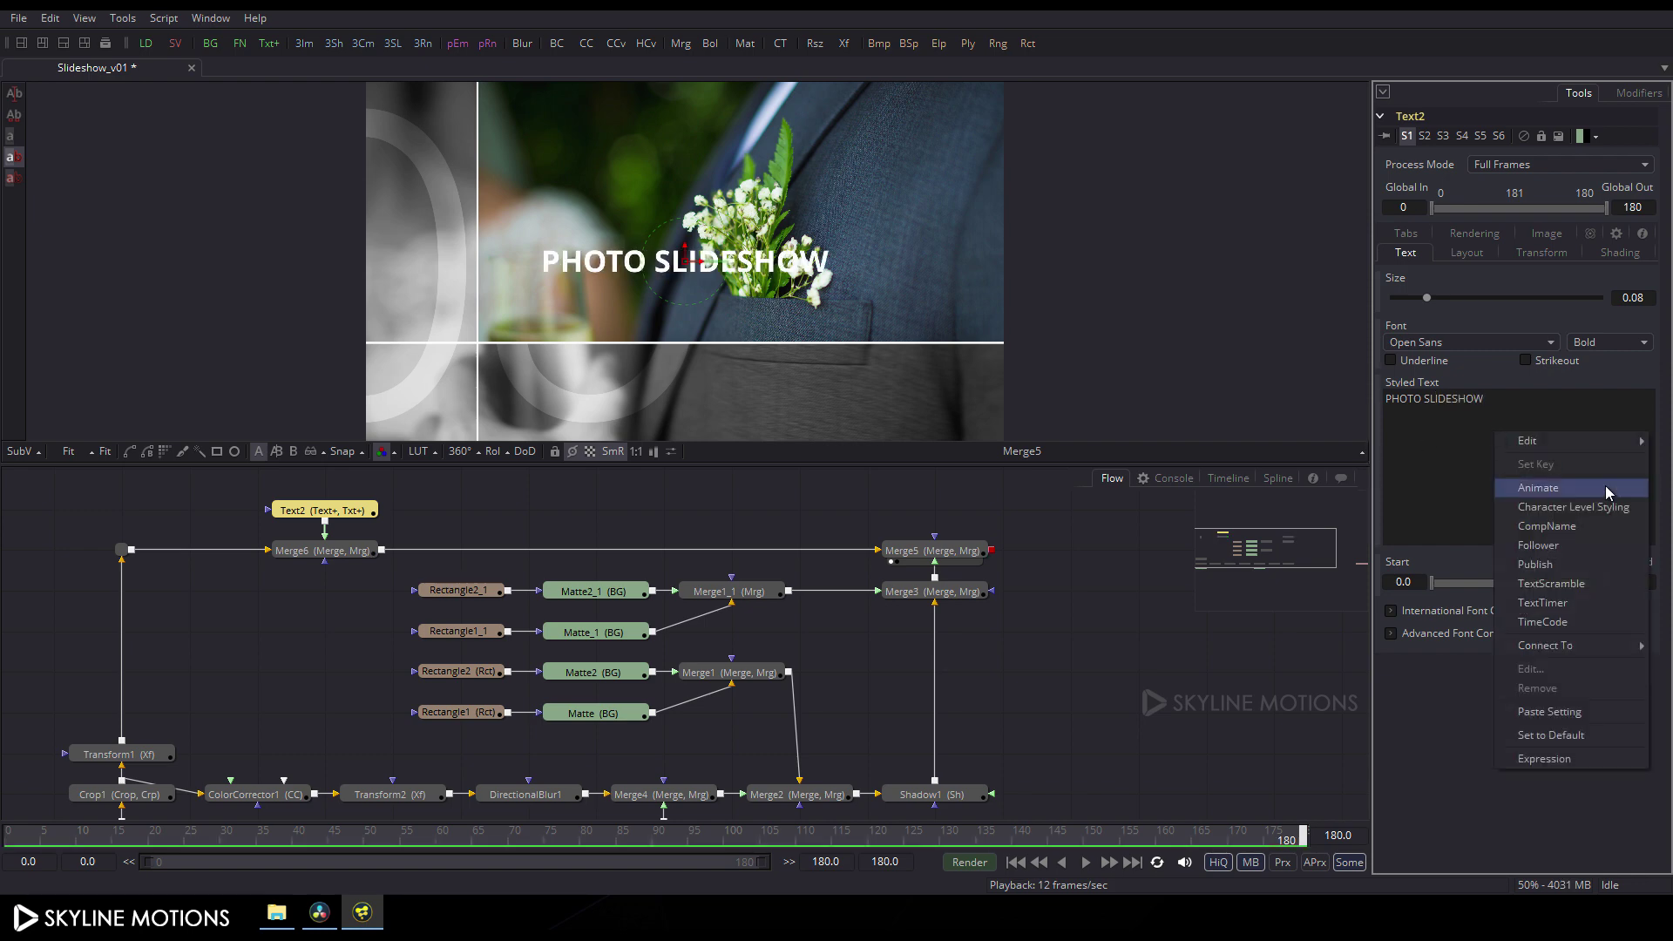
pyautogui.click(1549, 508)
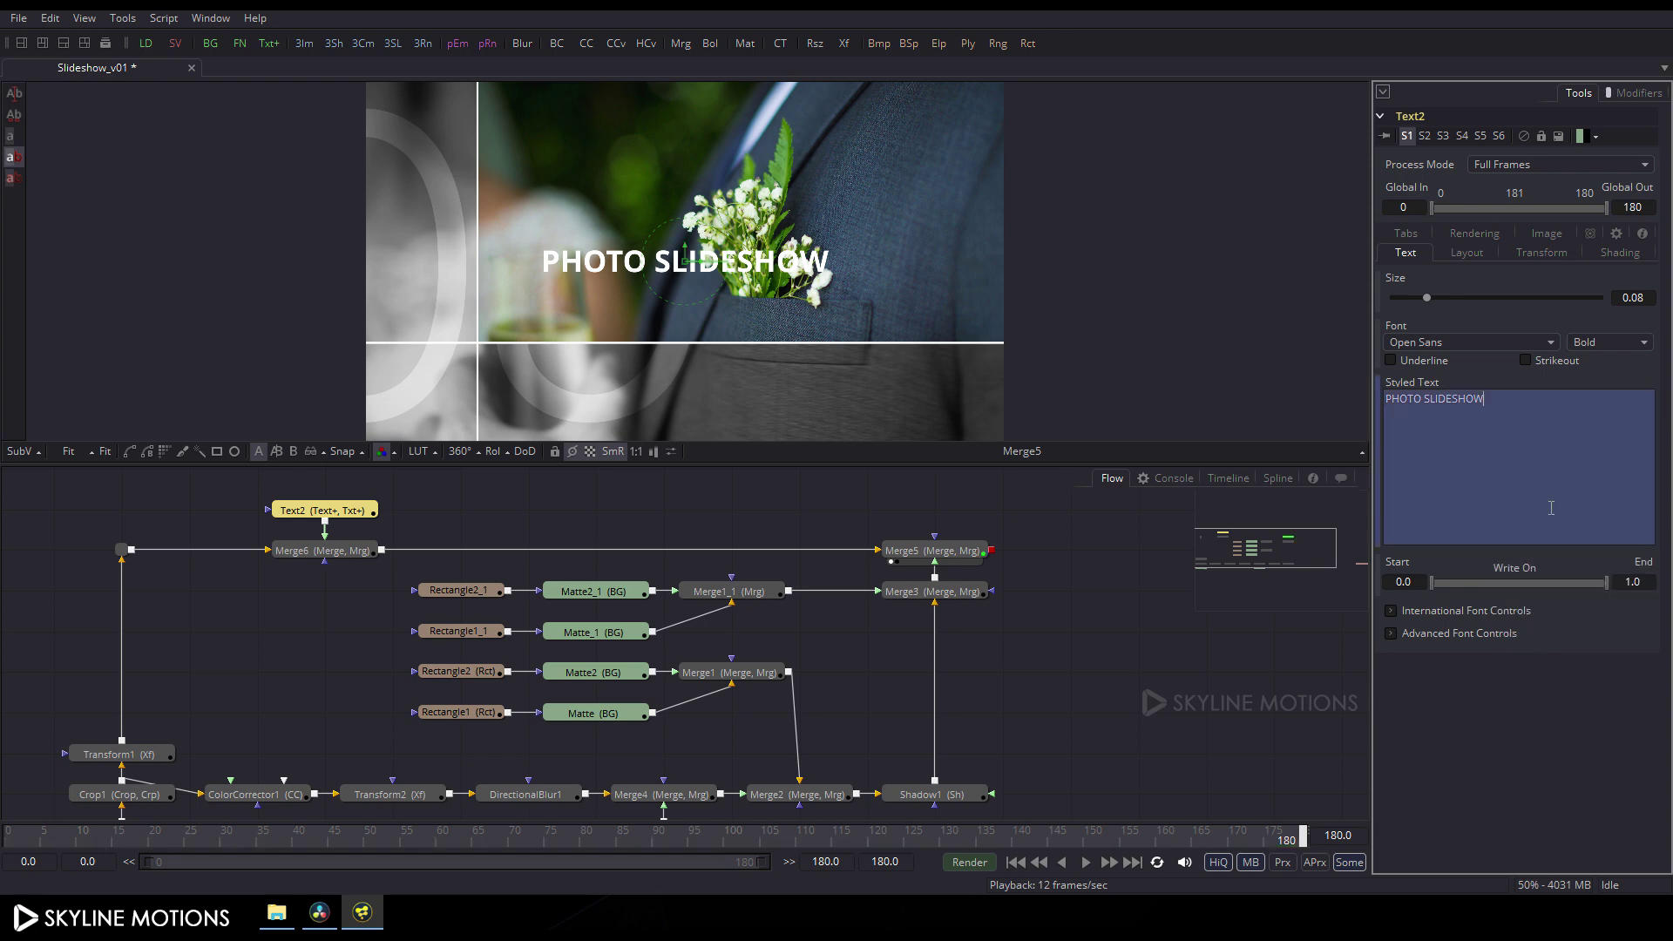
pyautogui.click(1636, 94)
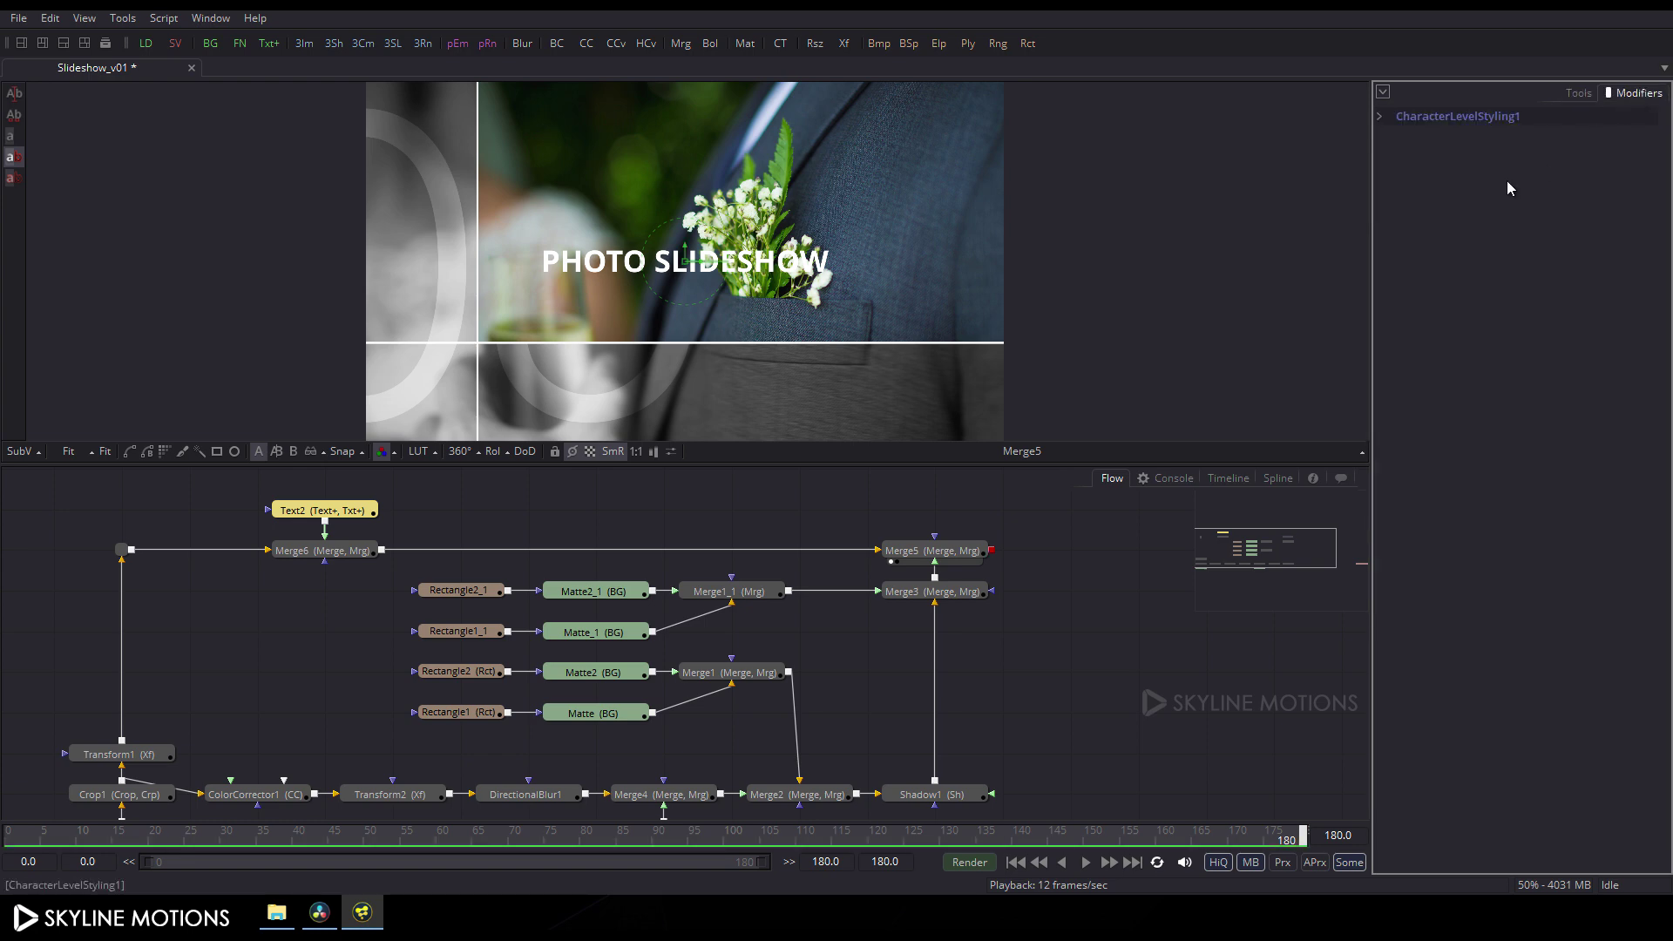
pyautogui.click(1379, 117)
pyautogui.moveTo(498, 232); pyautogui.dragTo(959, 325)
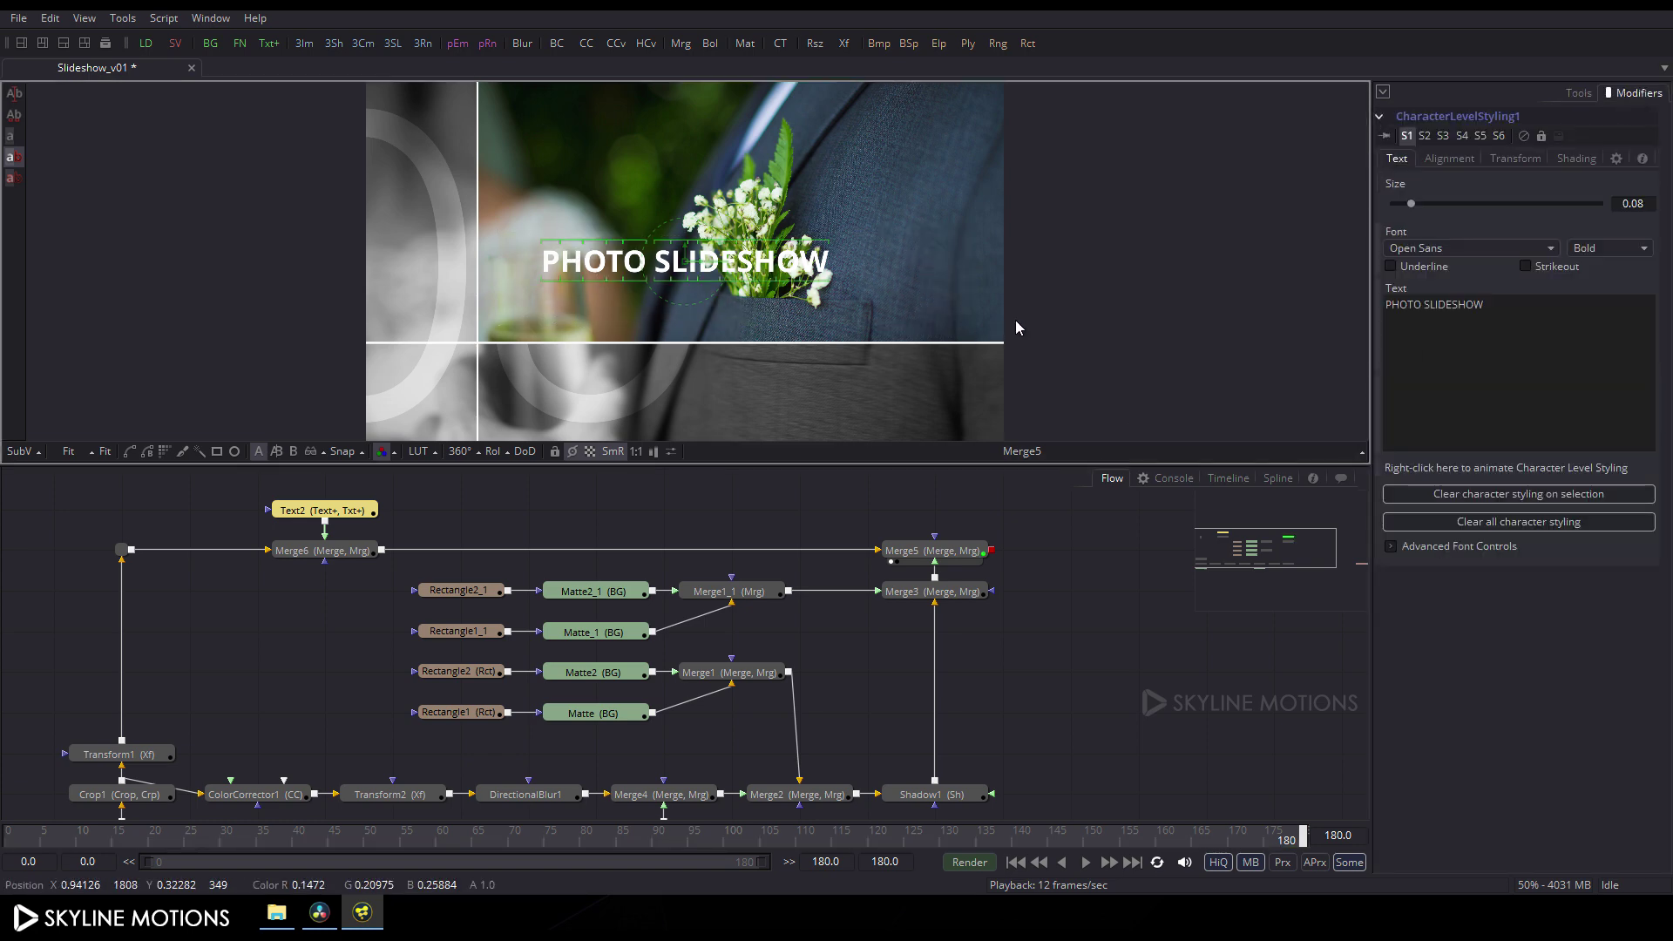
pyautogui.click(1461, 251)
pyautogui.scroll(15, 1461, 253)
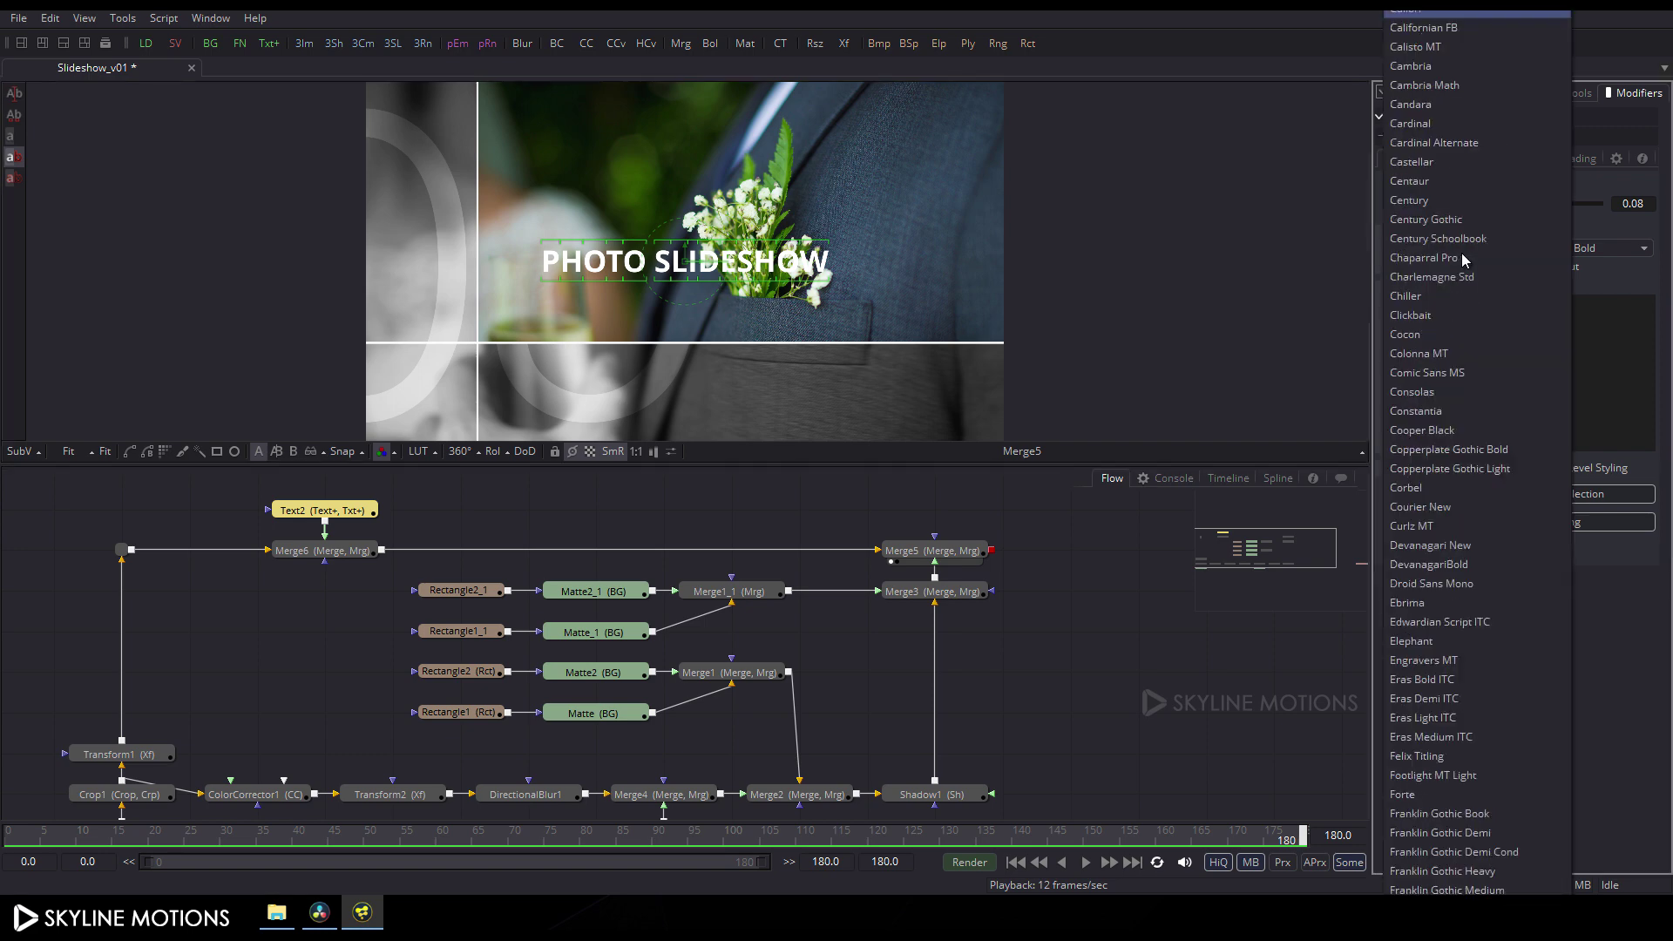
pyautogui.click(1429, 221)
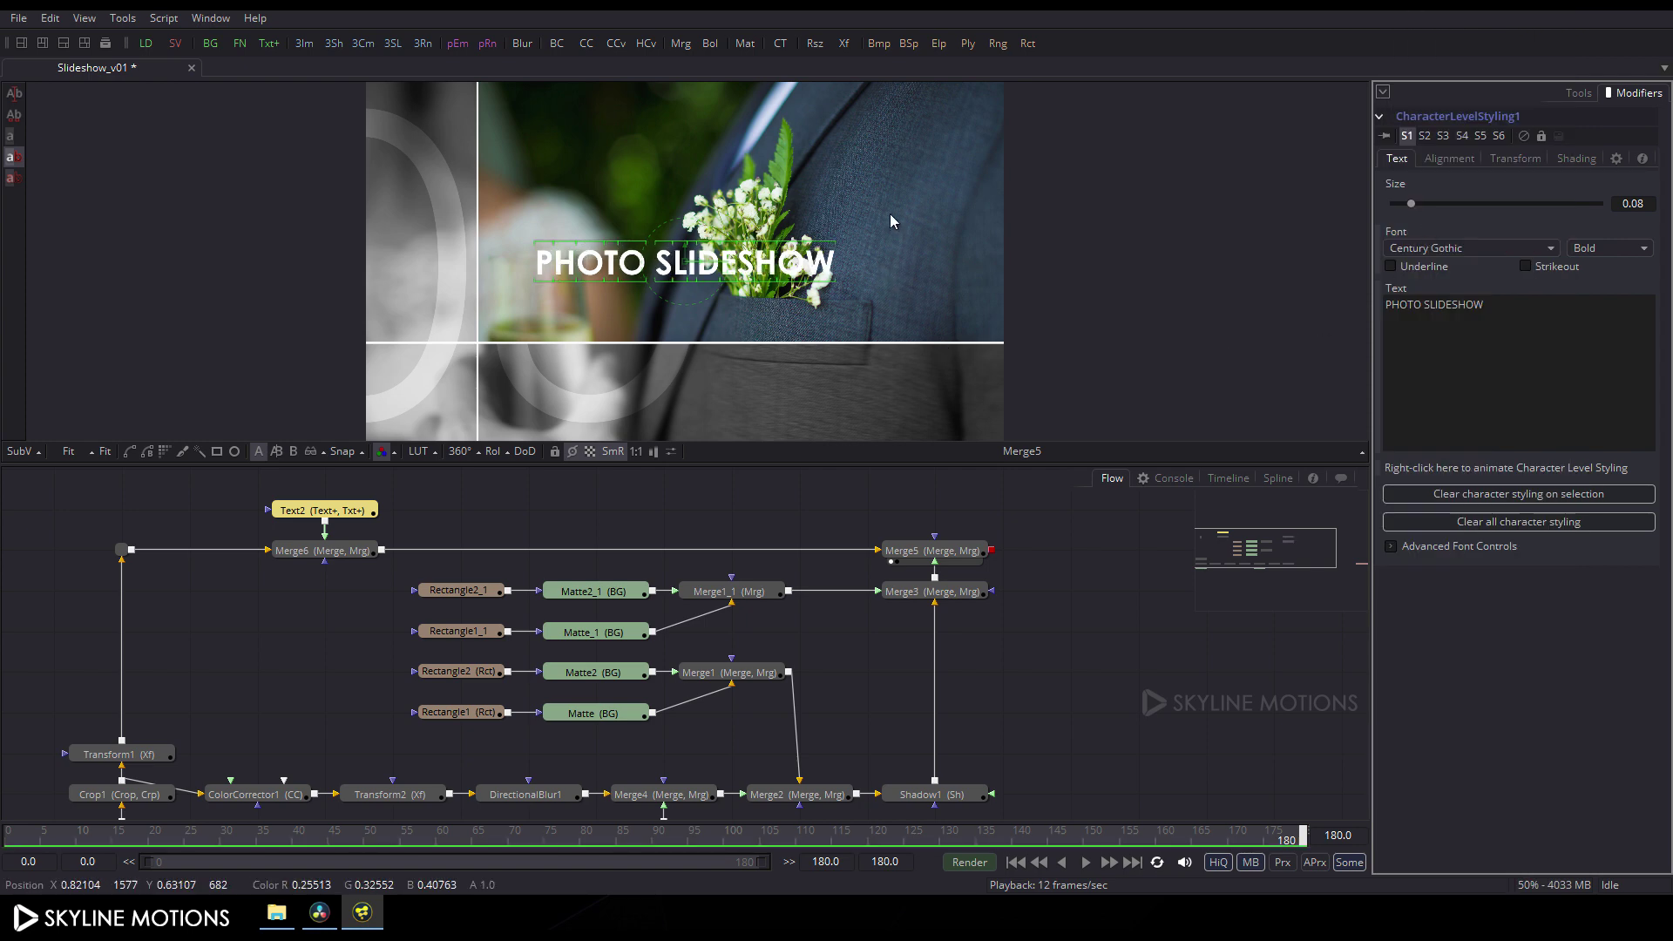
# Set the word SLIDESHOW to Regular weight and place the whole title just above the horizontal white line, beside the vertical line
pyautogui.moveTo(891, 212); pyautogui.dragTo(655, 315)
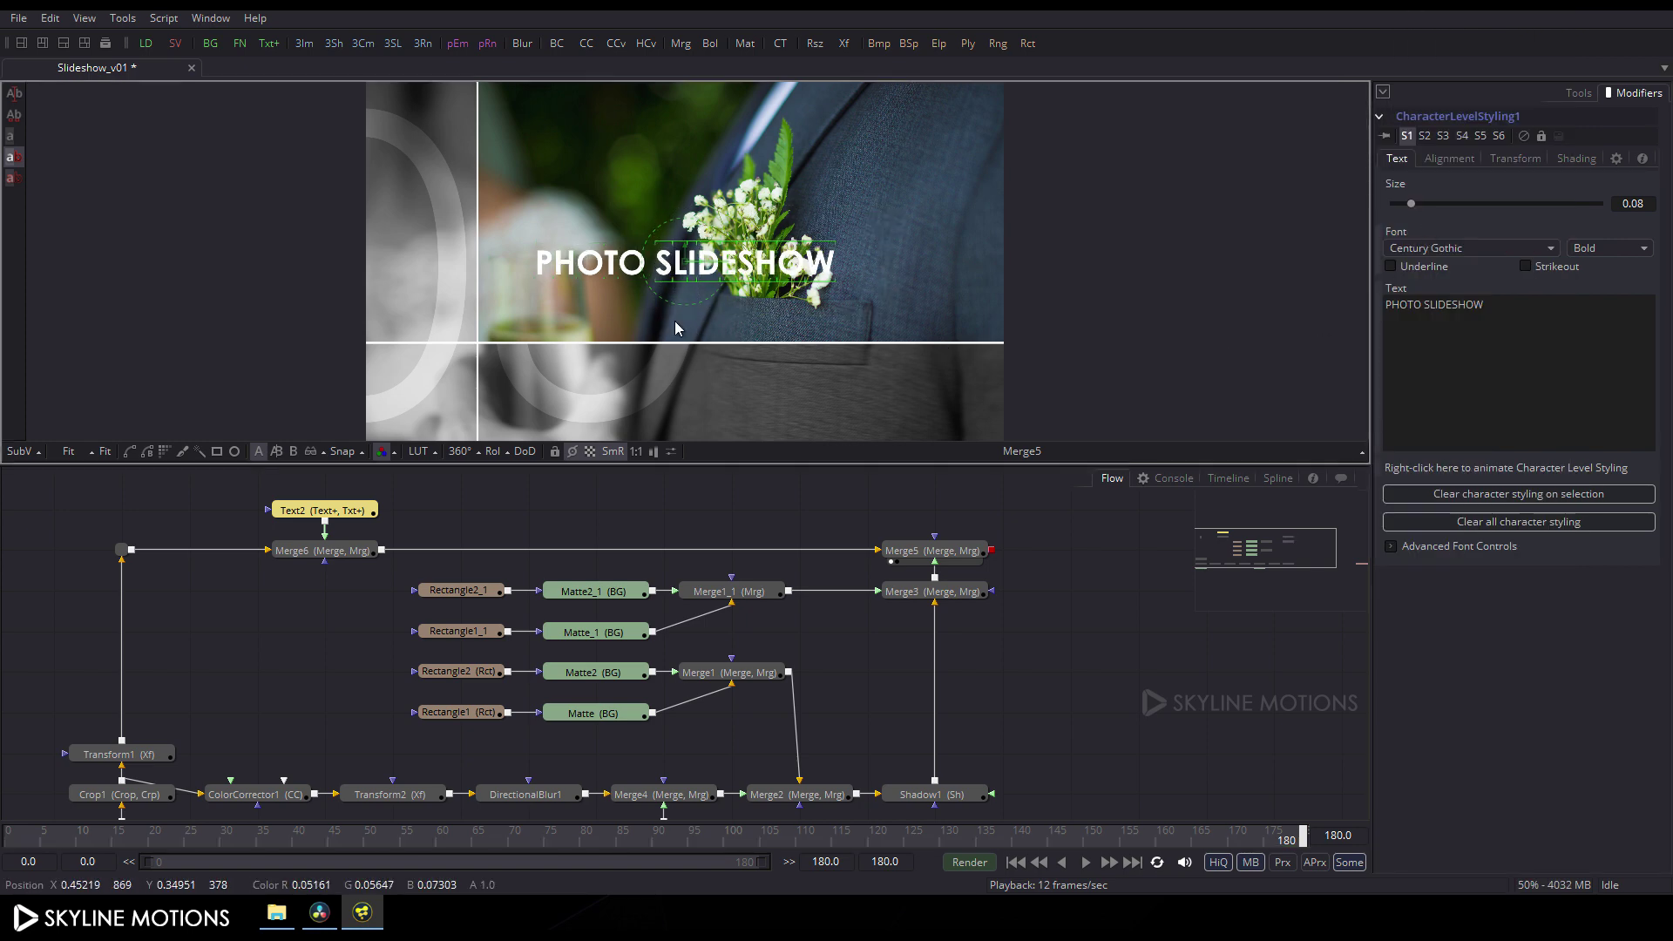
pyautogui.click(1615, 252)
pyautogui.click(1607, 305)
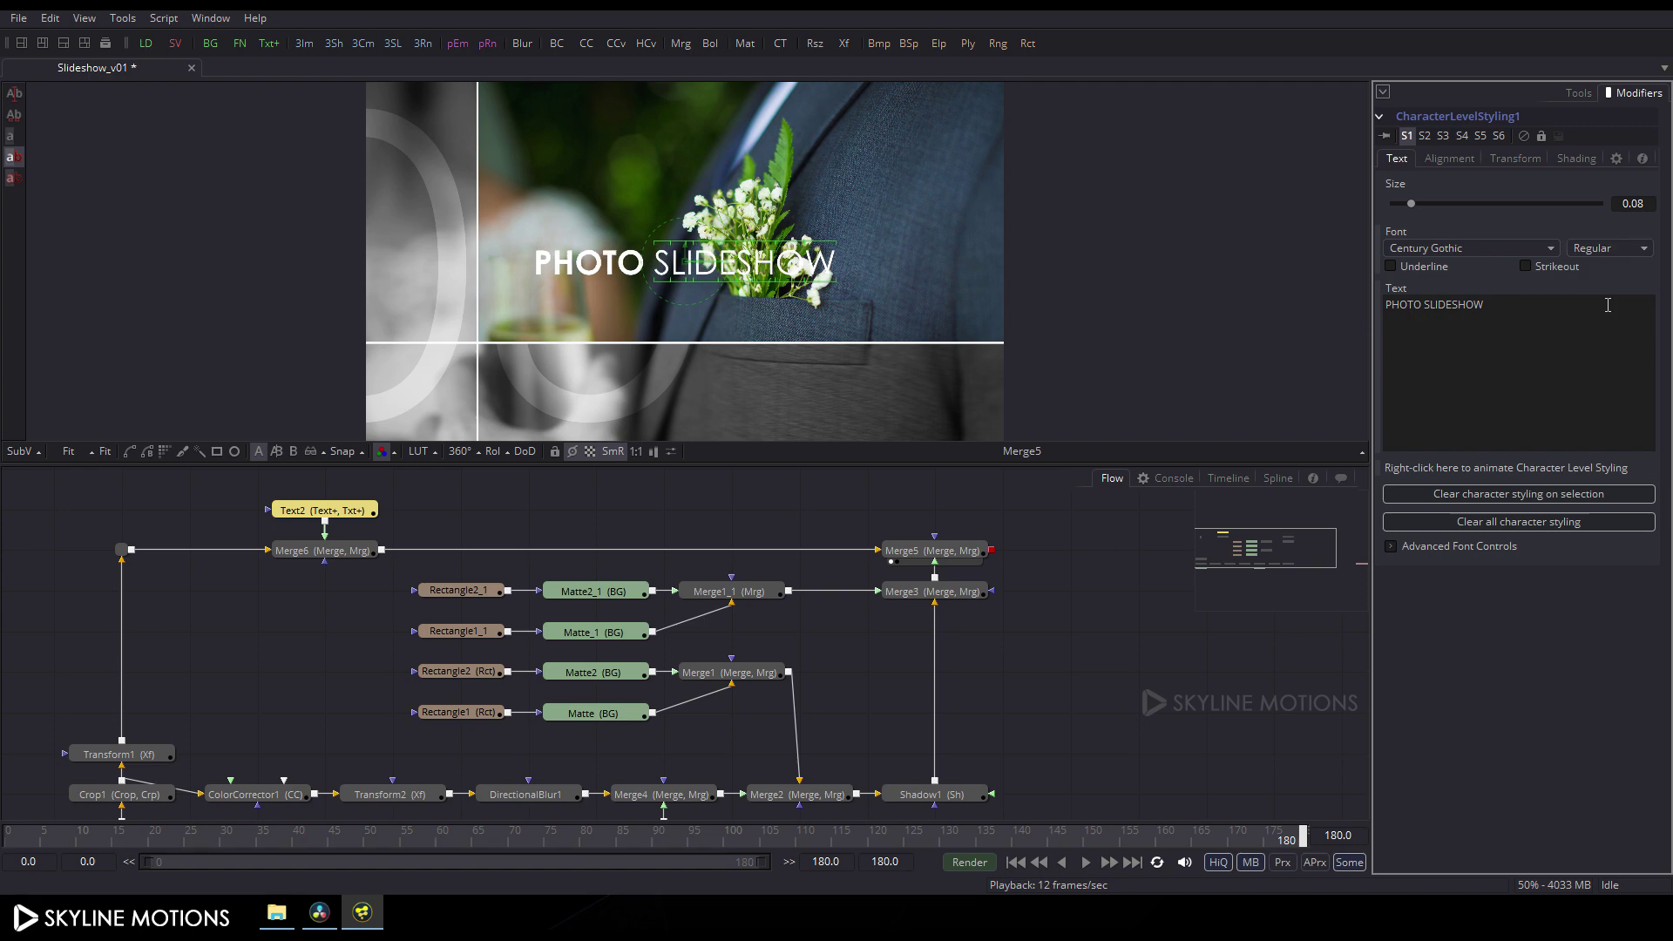
pyautogui.moveTo(494, 206); pyautogui.dragTo(850, 317)
pyautogui.moveTo(693, 260); pyautogui.dragTo(635, 312)
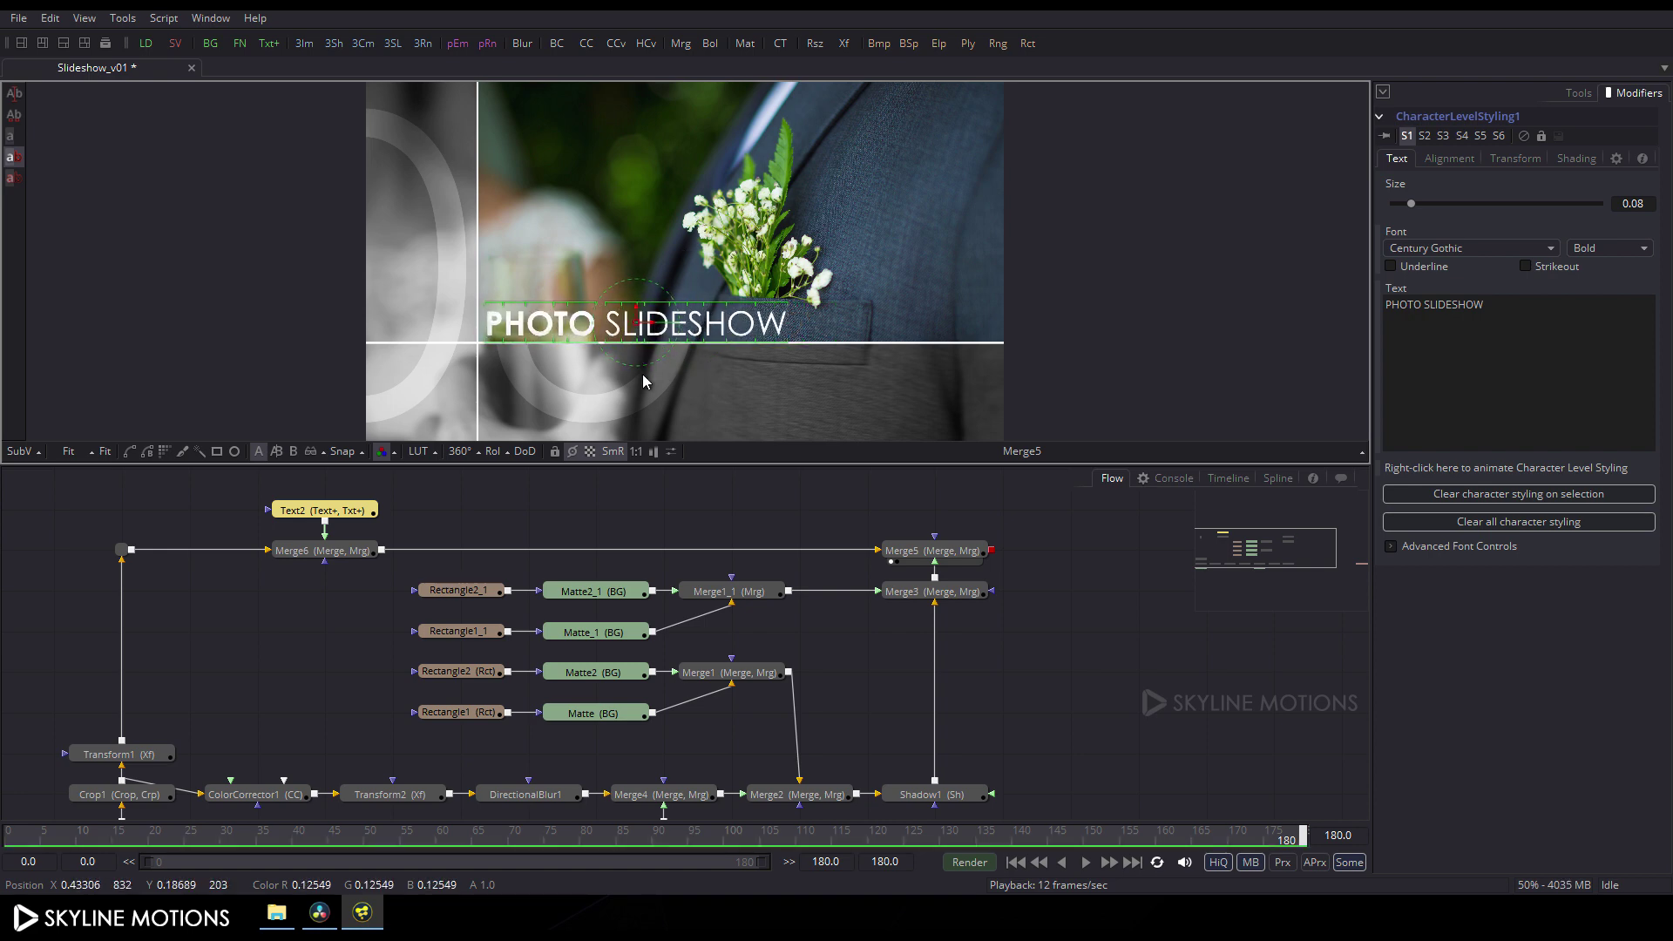
# Animate the Text2 layout center, keyframing the title's position at frame 180 and shifting it horizontally to about X 0.624 at frame 0
pyautogui.click(1577, 93)
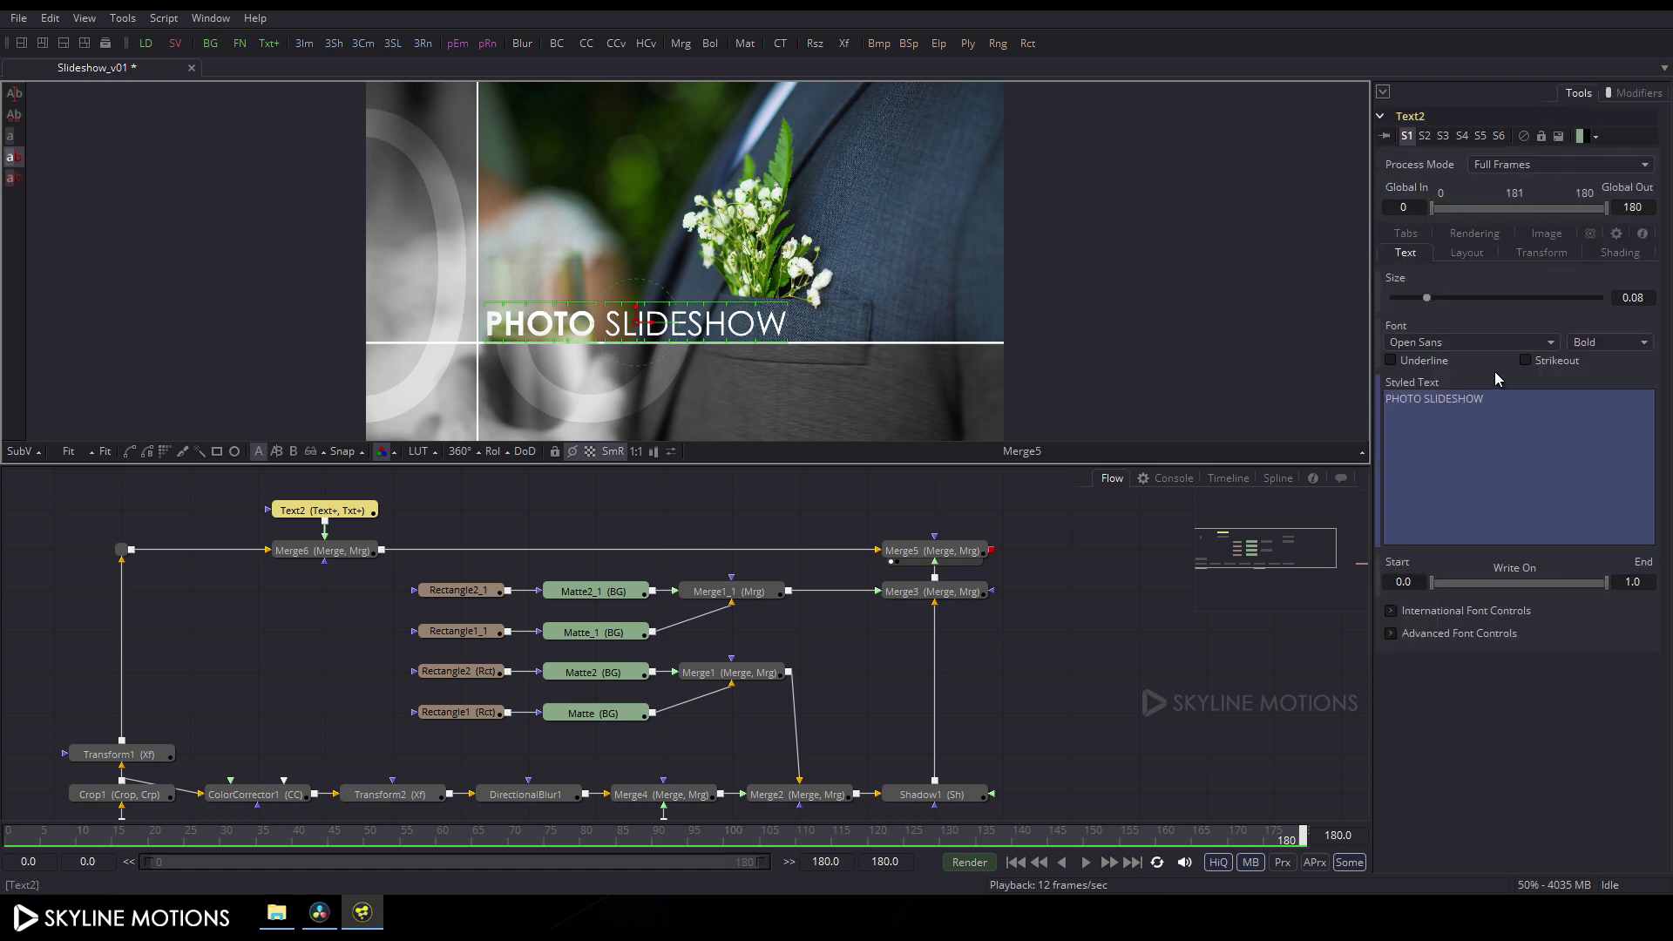
pyautogui.click(1466, 253)
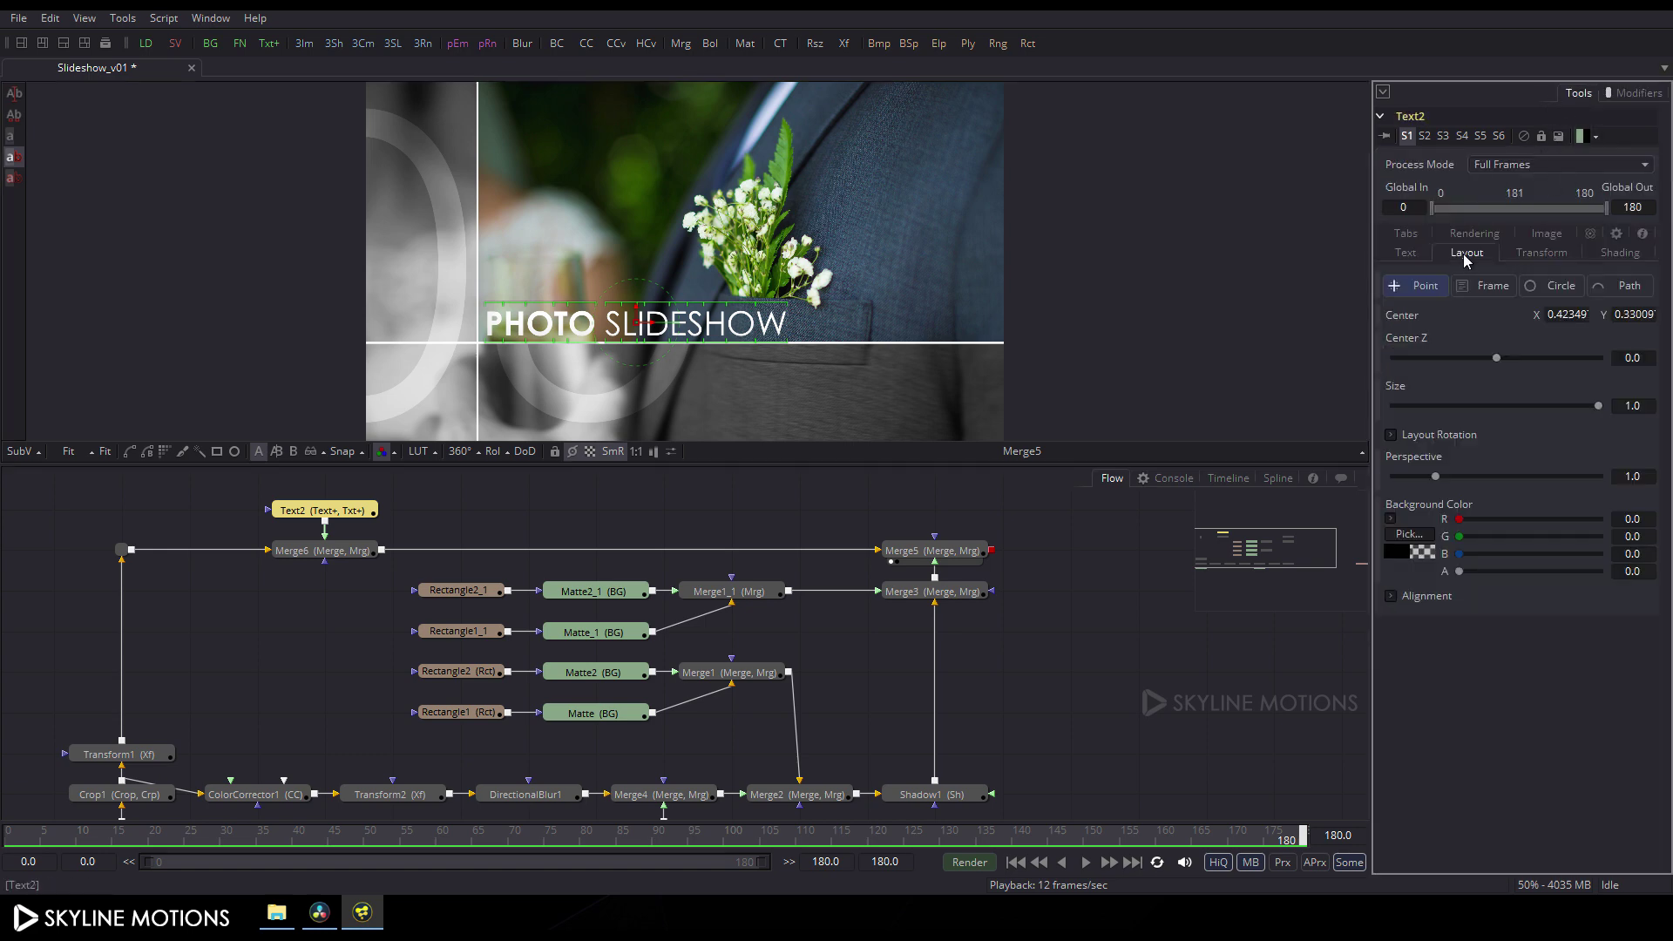
pyautogui.rightClick(1404, 324)
pyautogui.click(1421, 331)
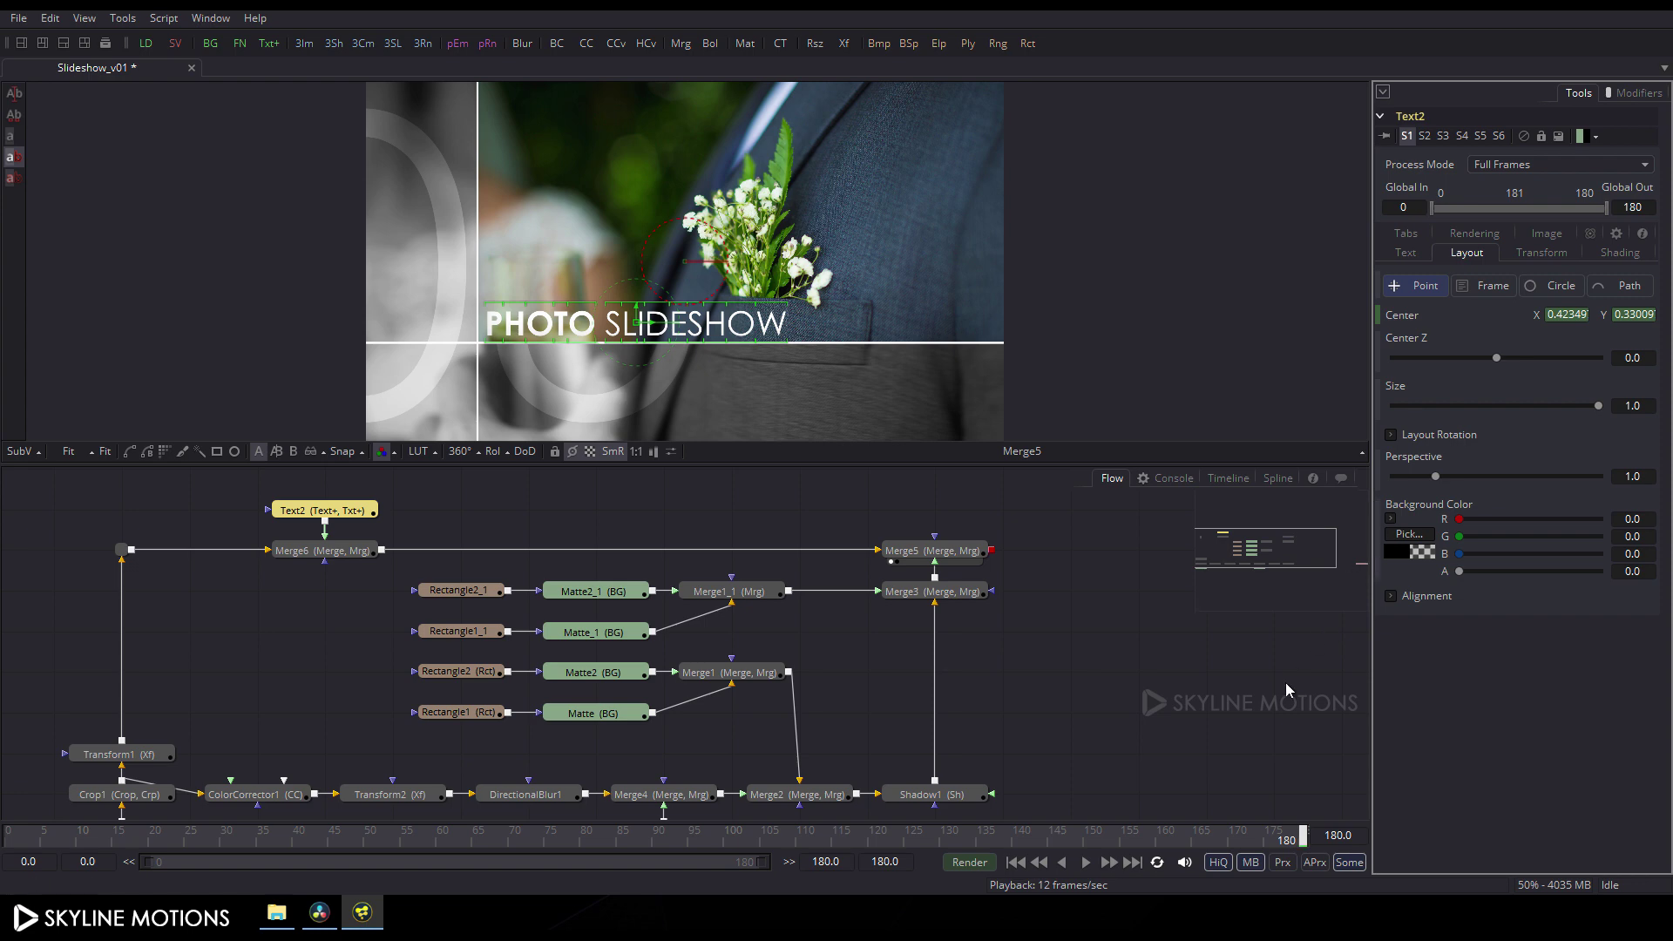
pyautogui.moveTo(1231, 833); pyautogui.dragTo(7, 833)
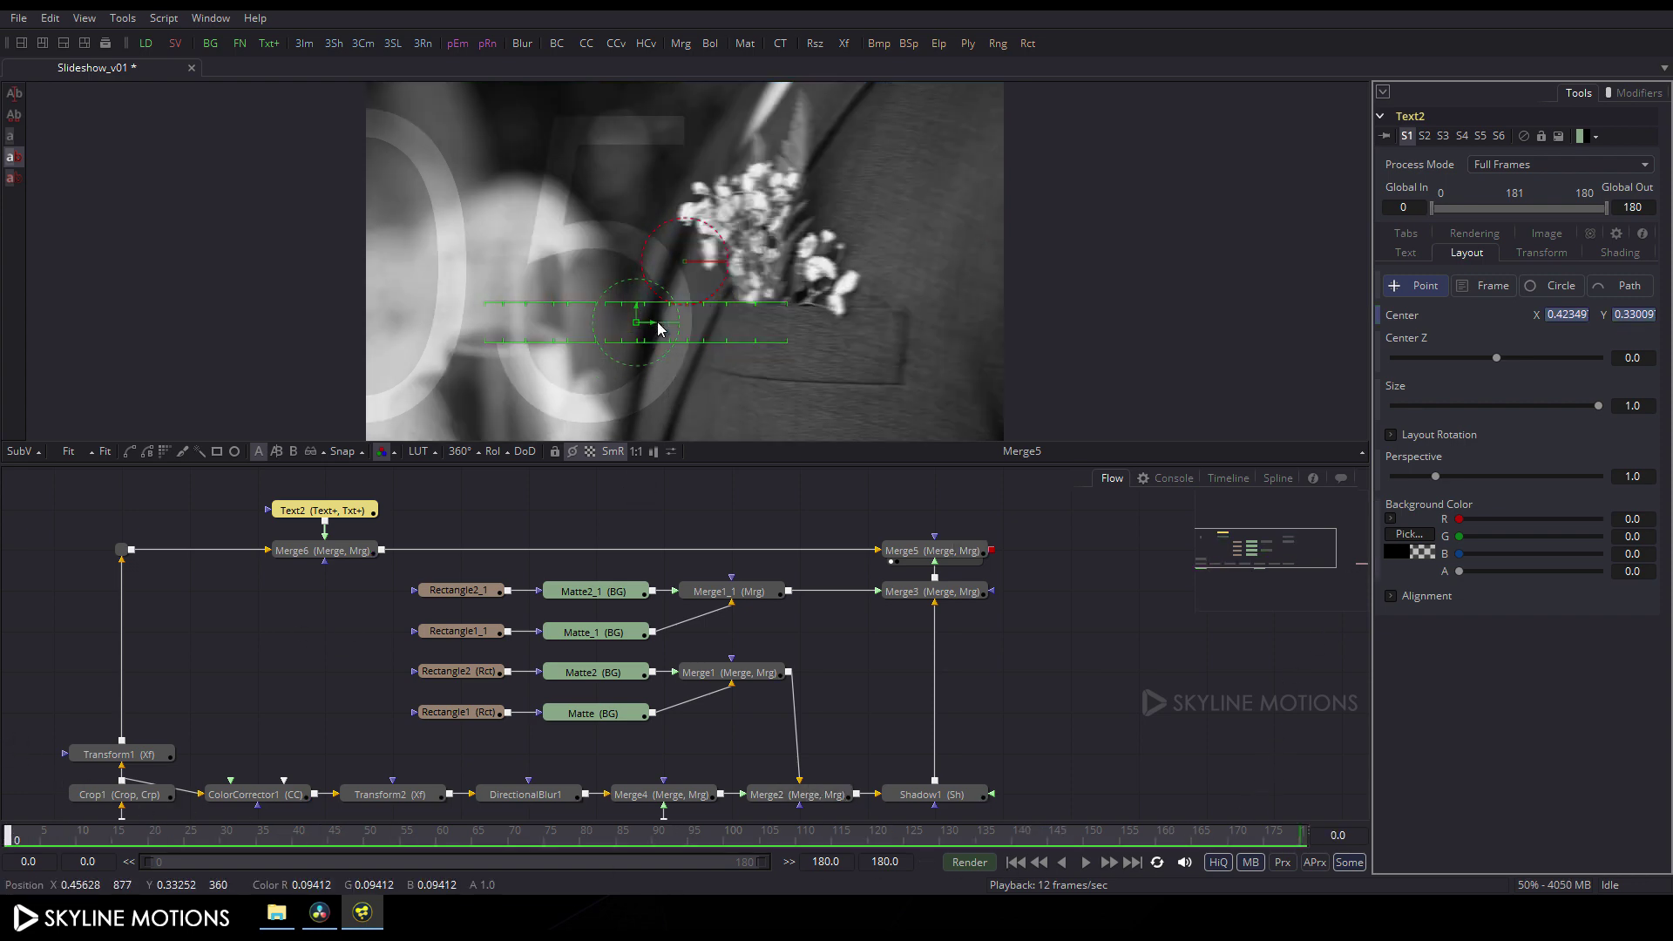
pyautogui.moveTo(649, 331); pyautogui.dragTo(781, 321)
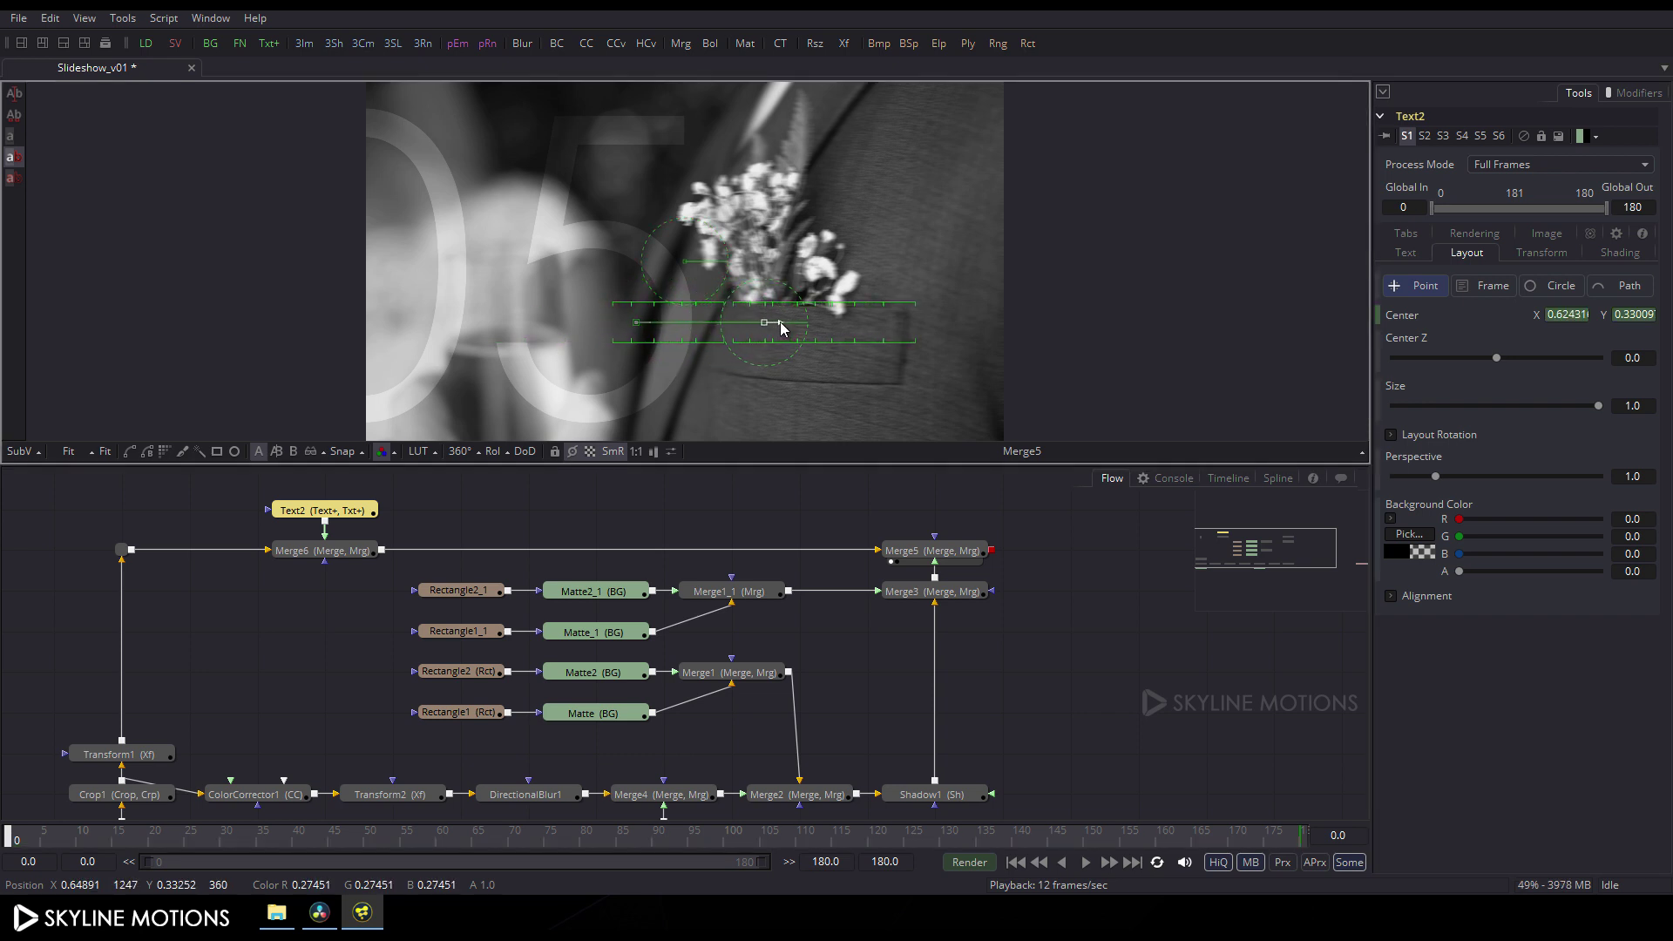
# Smooth the Text2 displacement spline and extend the last keyframe's handle back to frame 0 for a long ease-out
pyautogui.click(1278, 479)
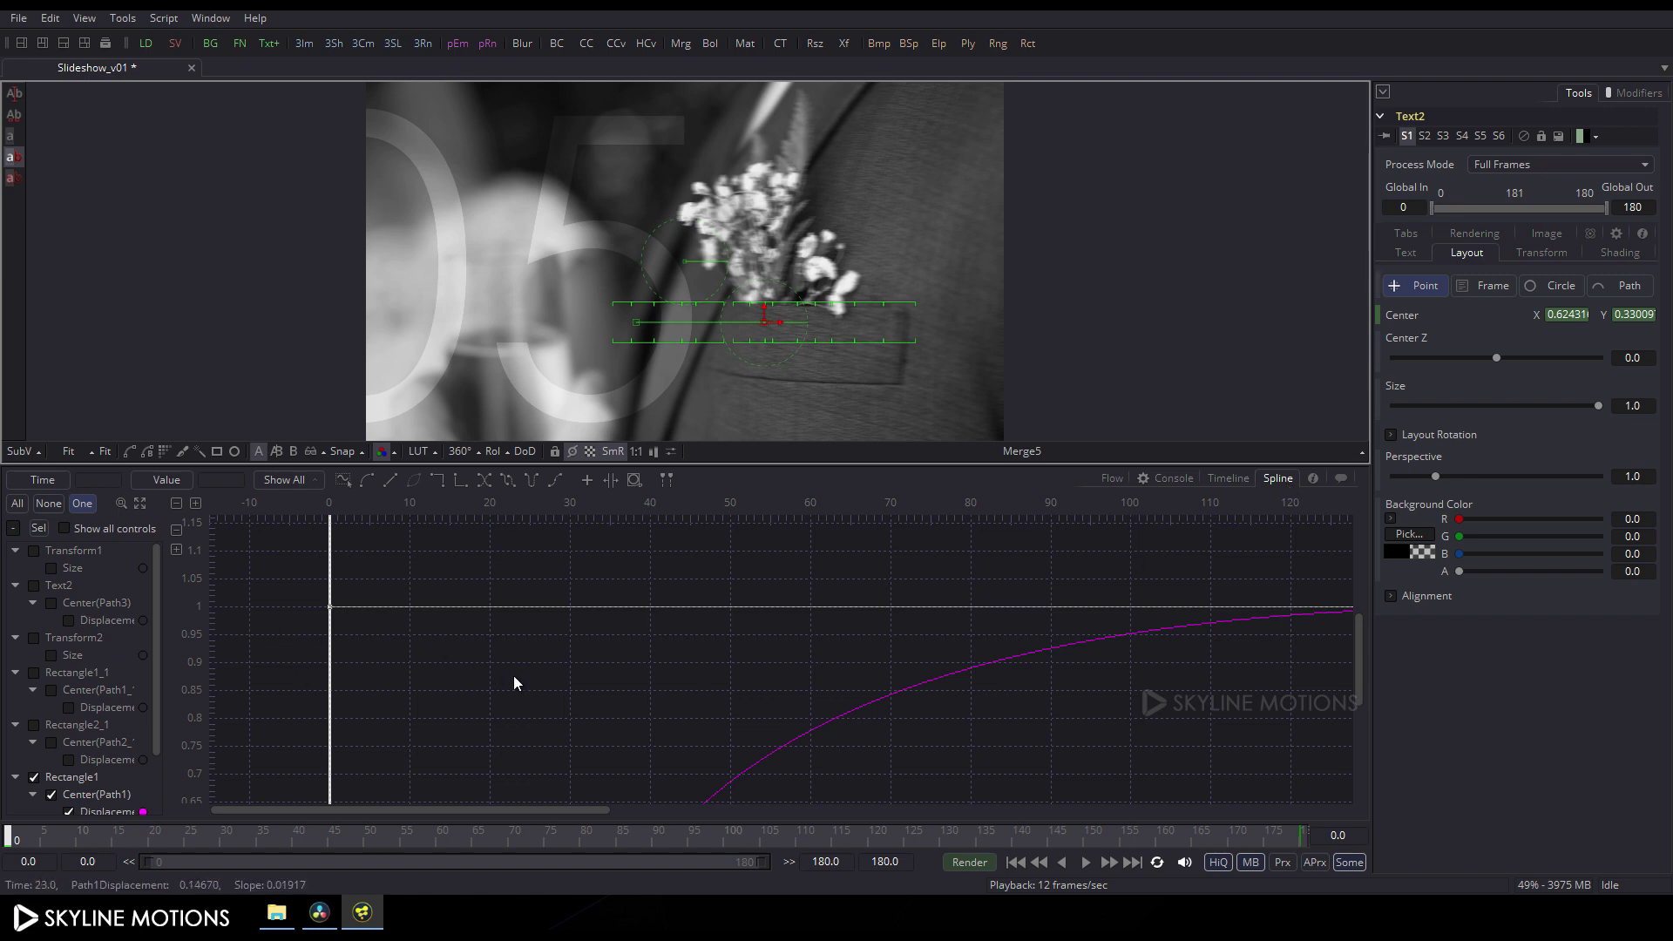
pyautogui.press('F4')
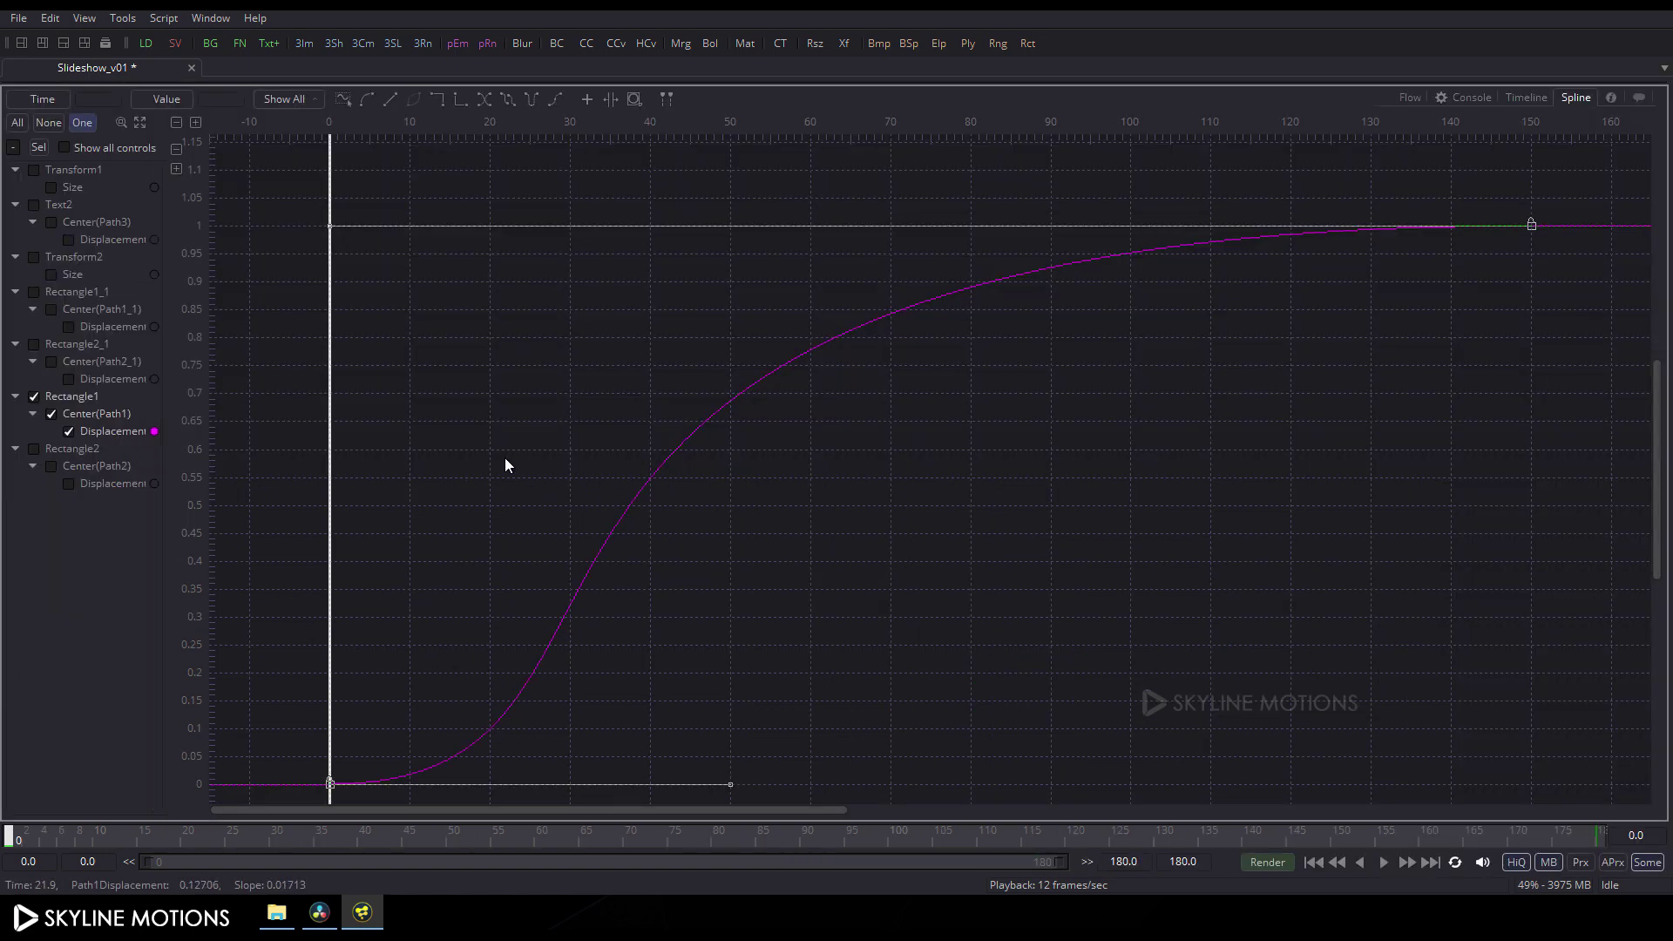
pyautogui.click(35, 205)
pyautogui.click(139, 126)
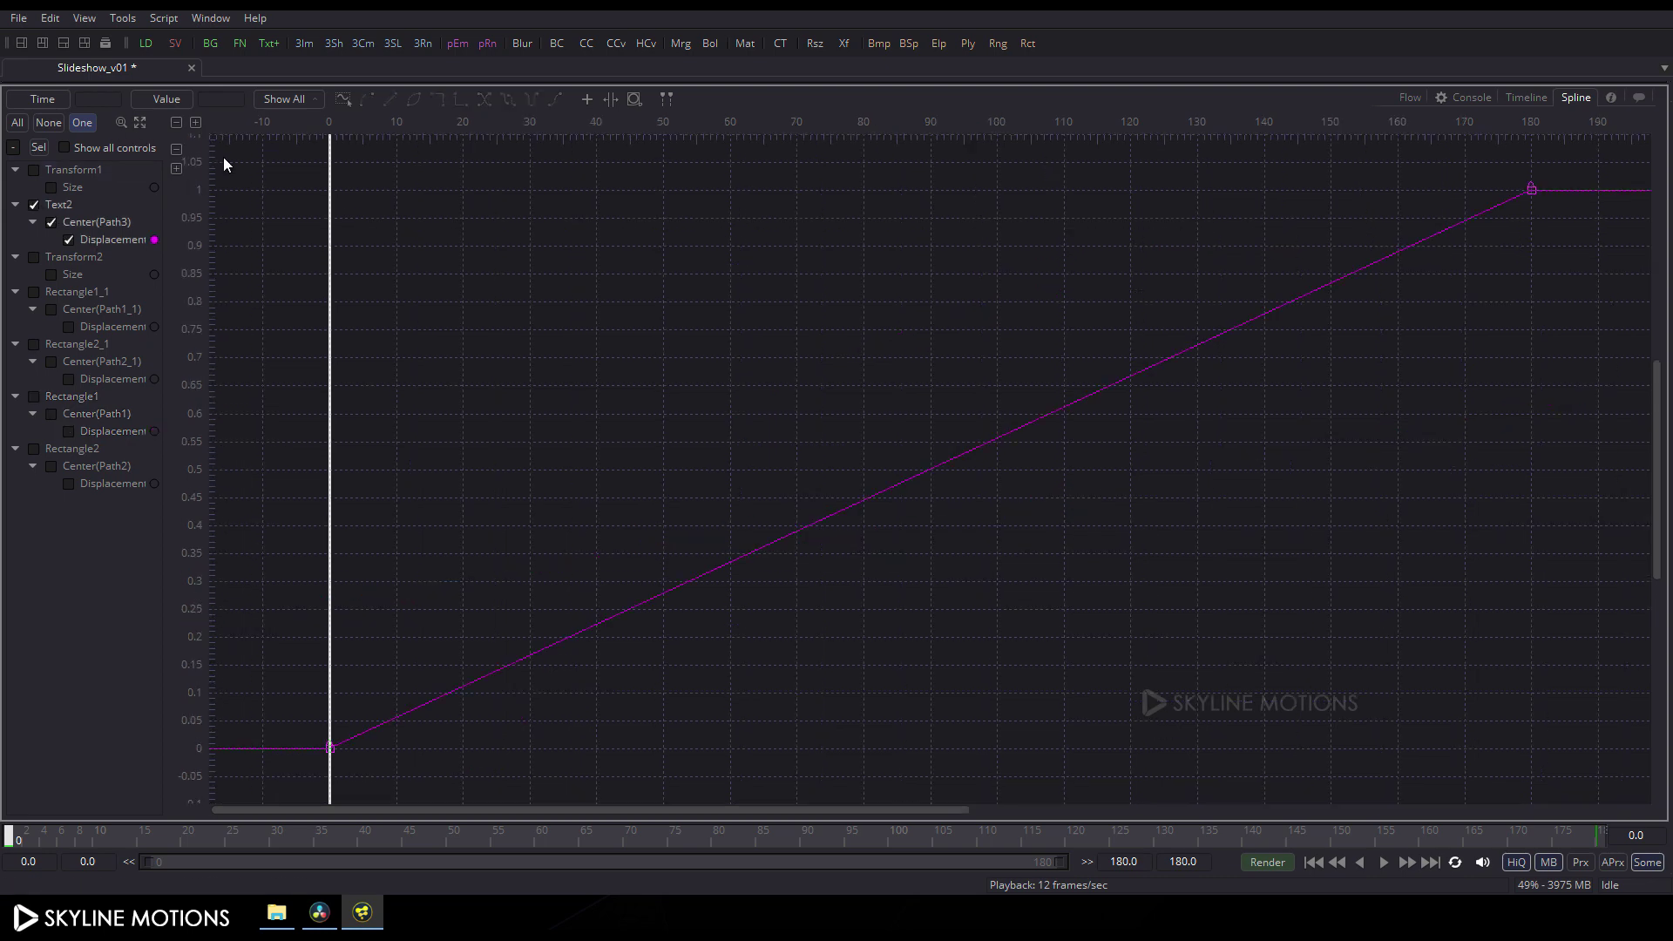
pyautogui.moveTo(1579, 172); pyautogui.dragTo(307, 773)
pyautogui.press('s')
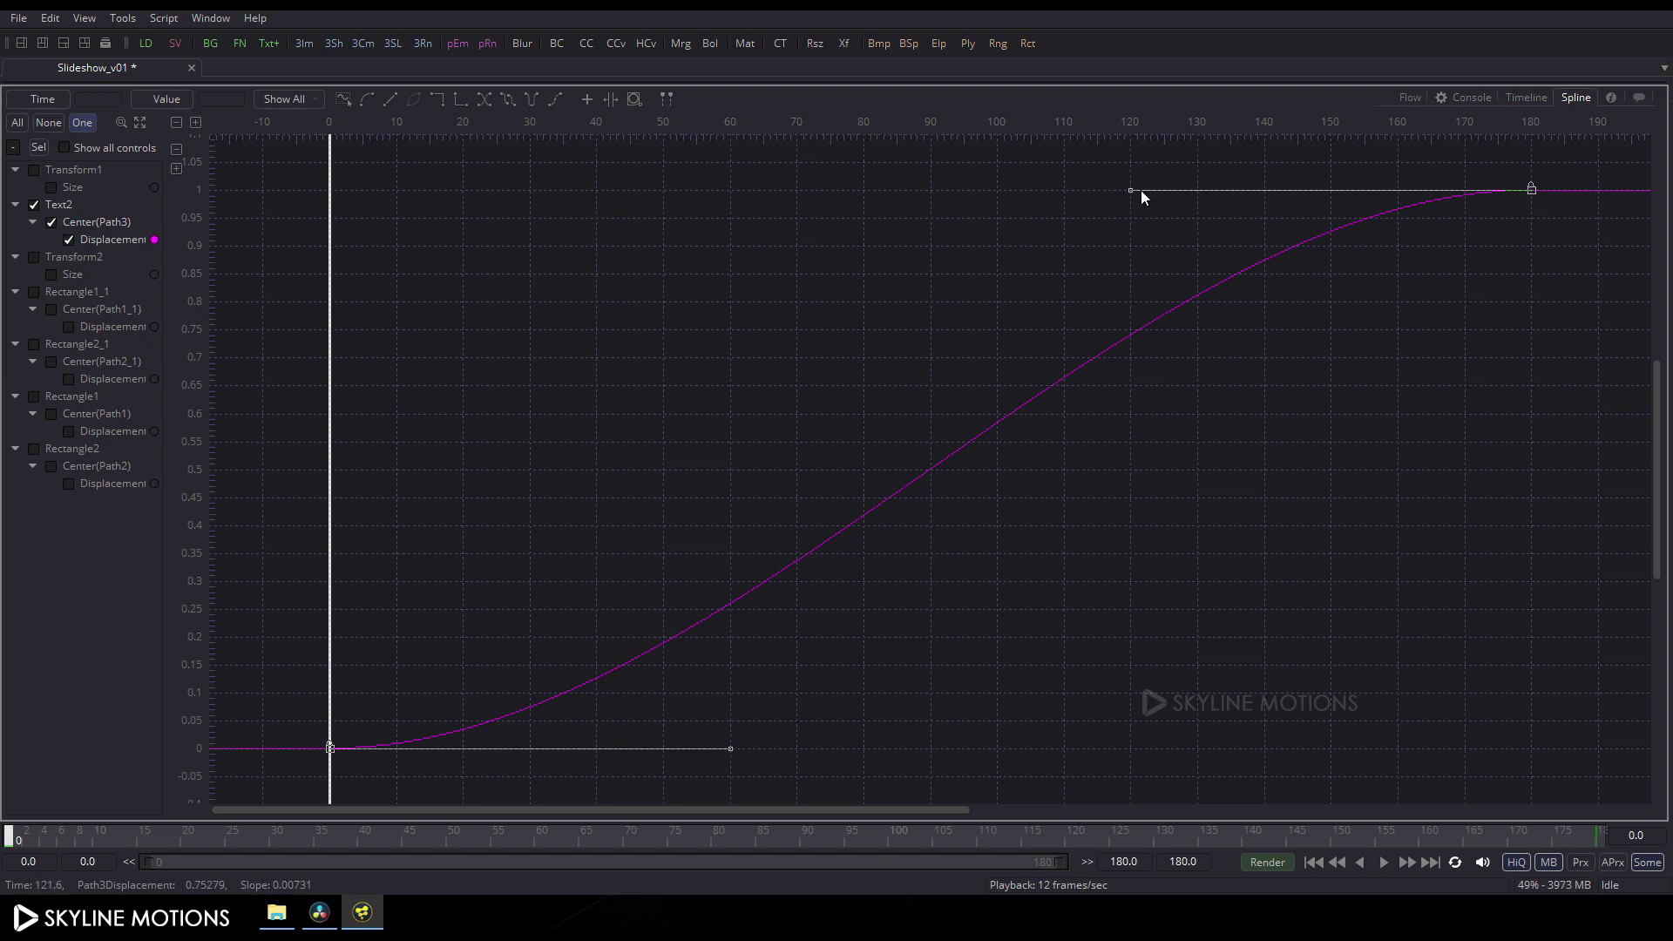
pyautogui.moveTo(1130, 190); pyautogui.dragTo(326, 200)
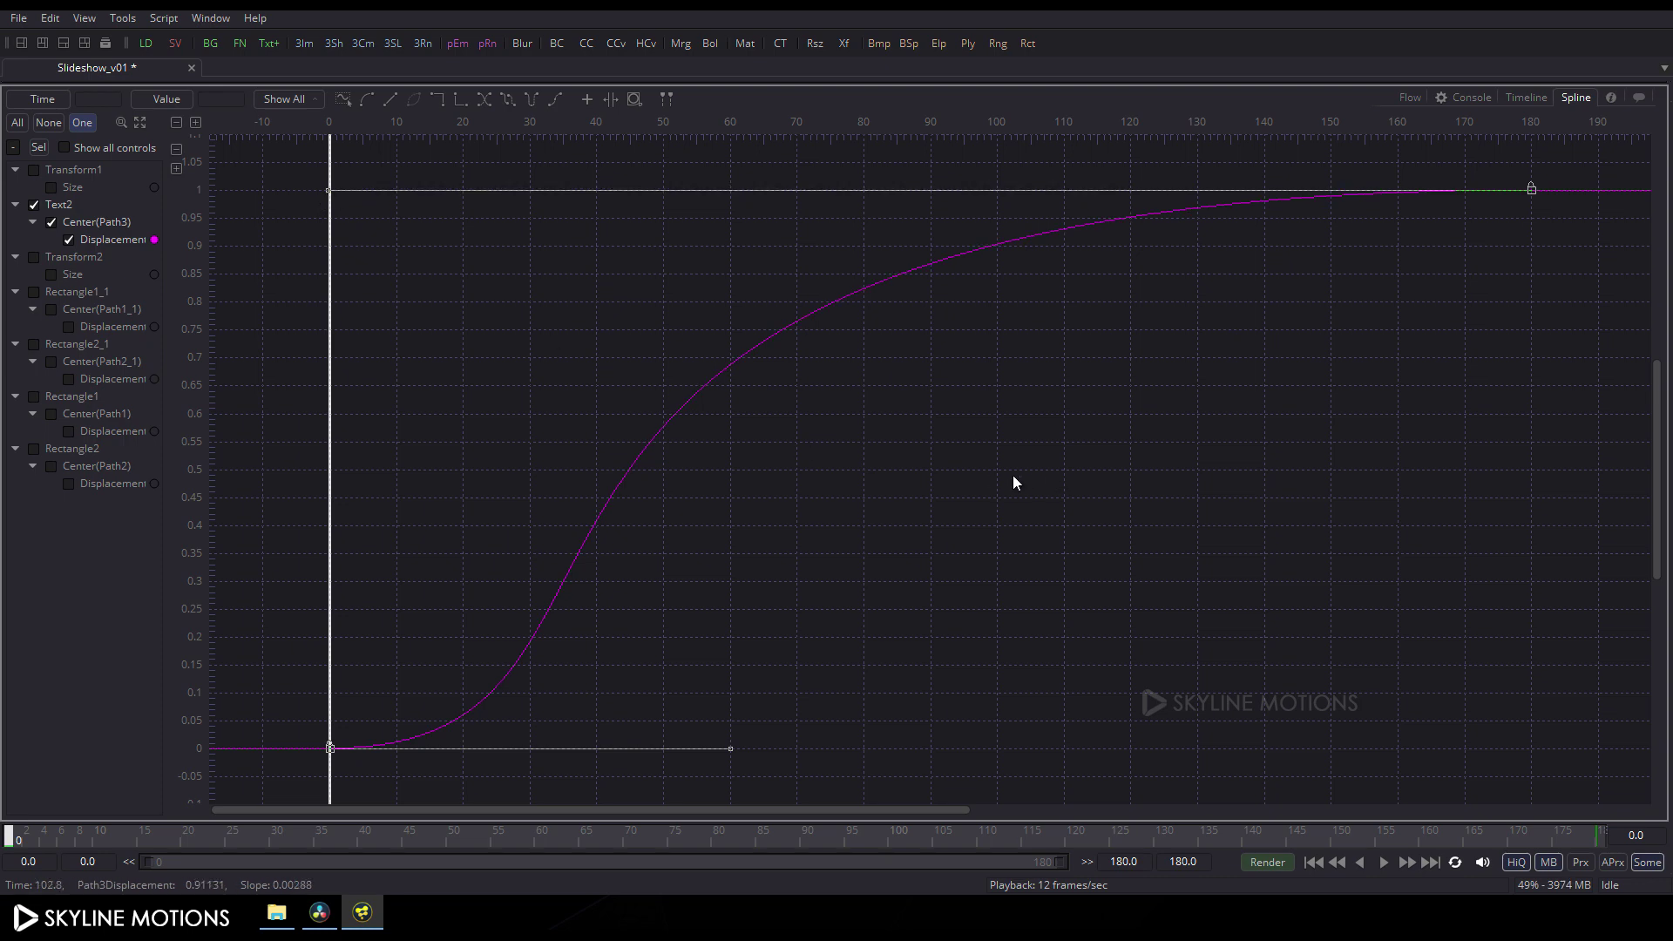
pyautogui.press('F4')
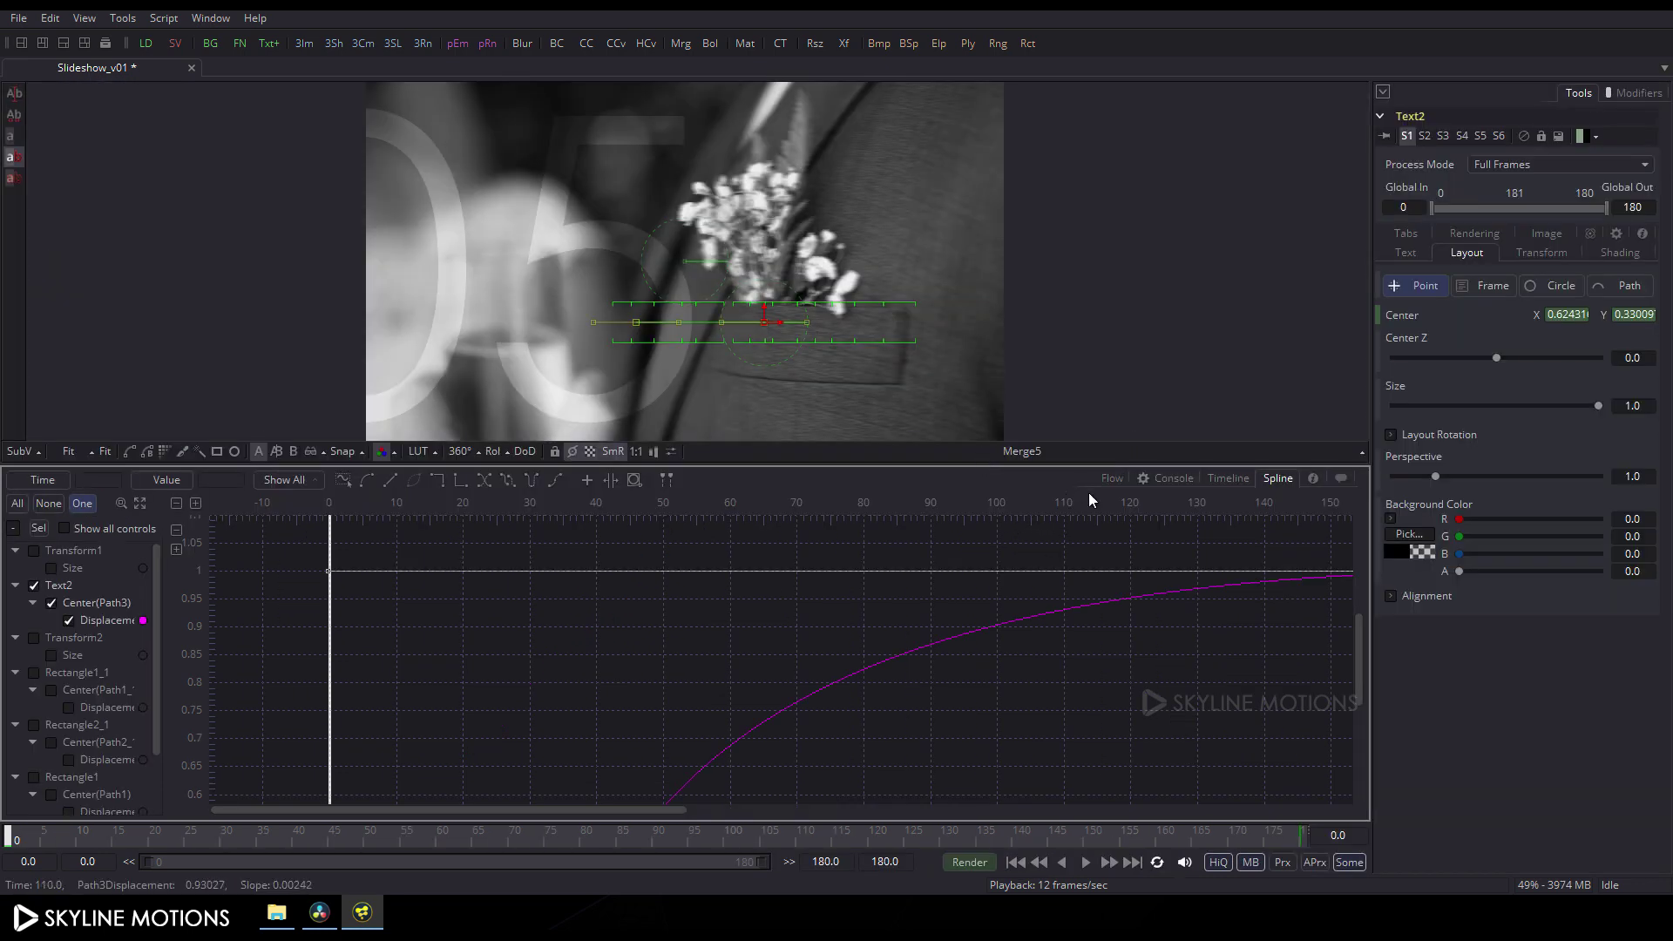
pyautogui.click(1112, 479)
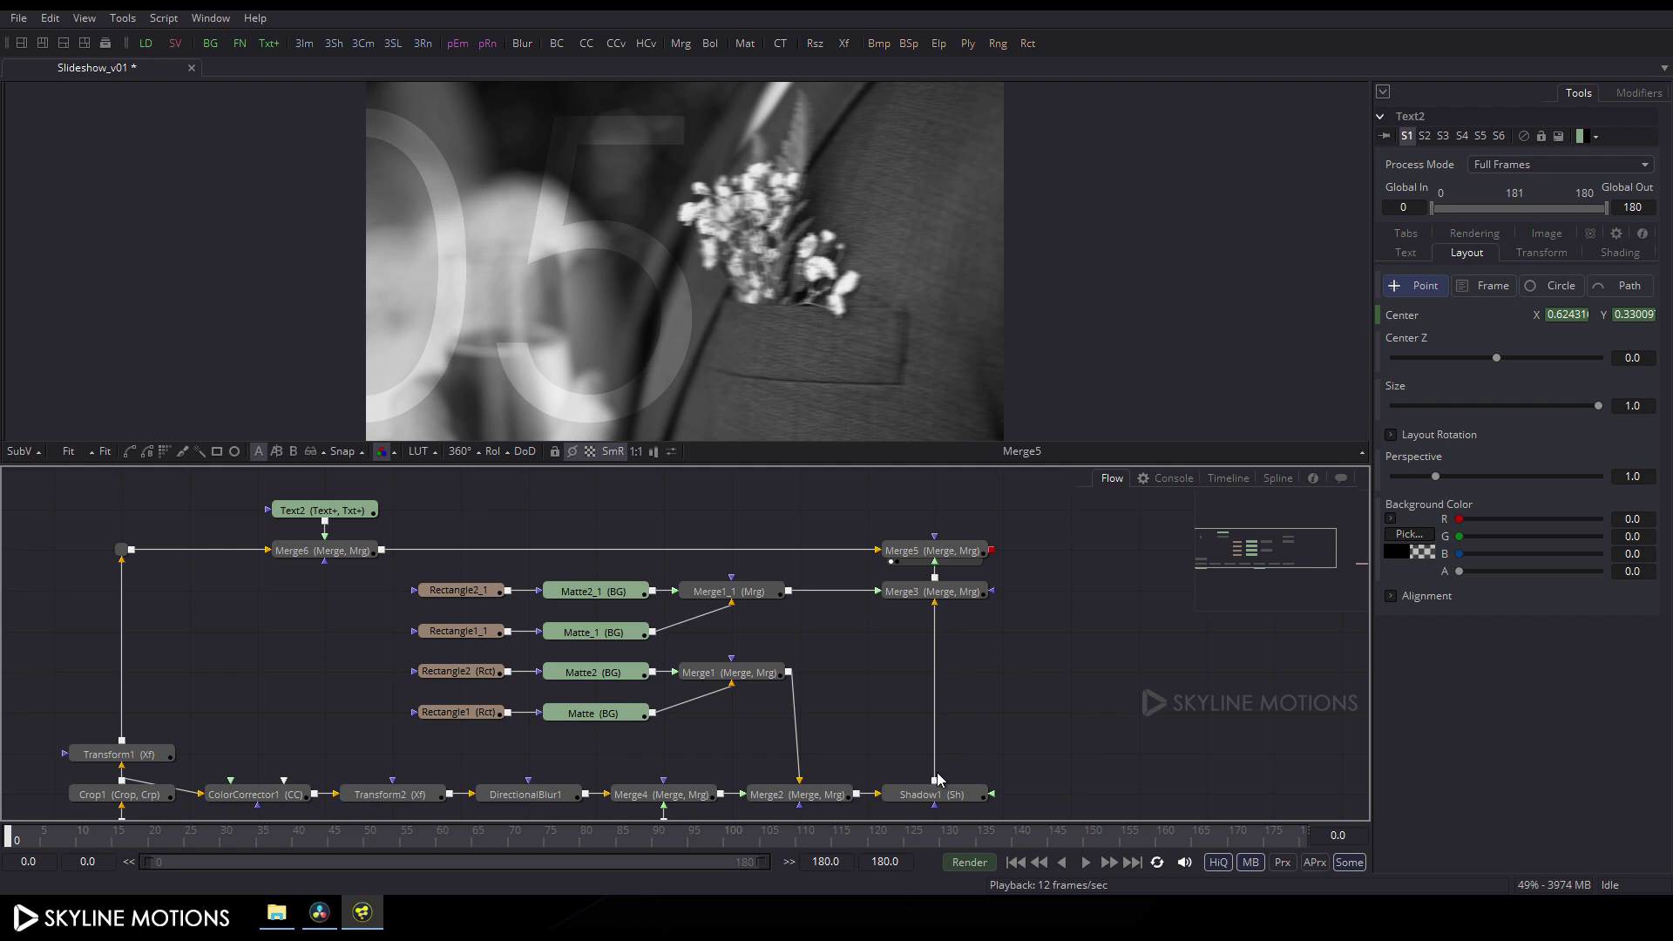
# Play back the composite in an enlarged viewer to check the title's slide animation
pyautogui.moveTo(546, 838); pyautogui.dragTo(1169, 849)
pyautogui.click(1086, 863)
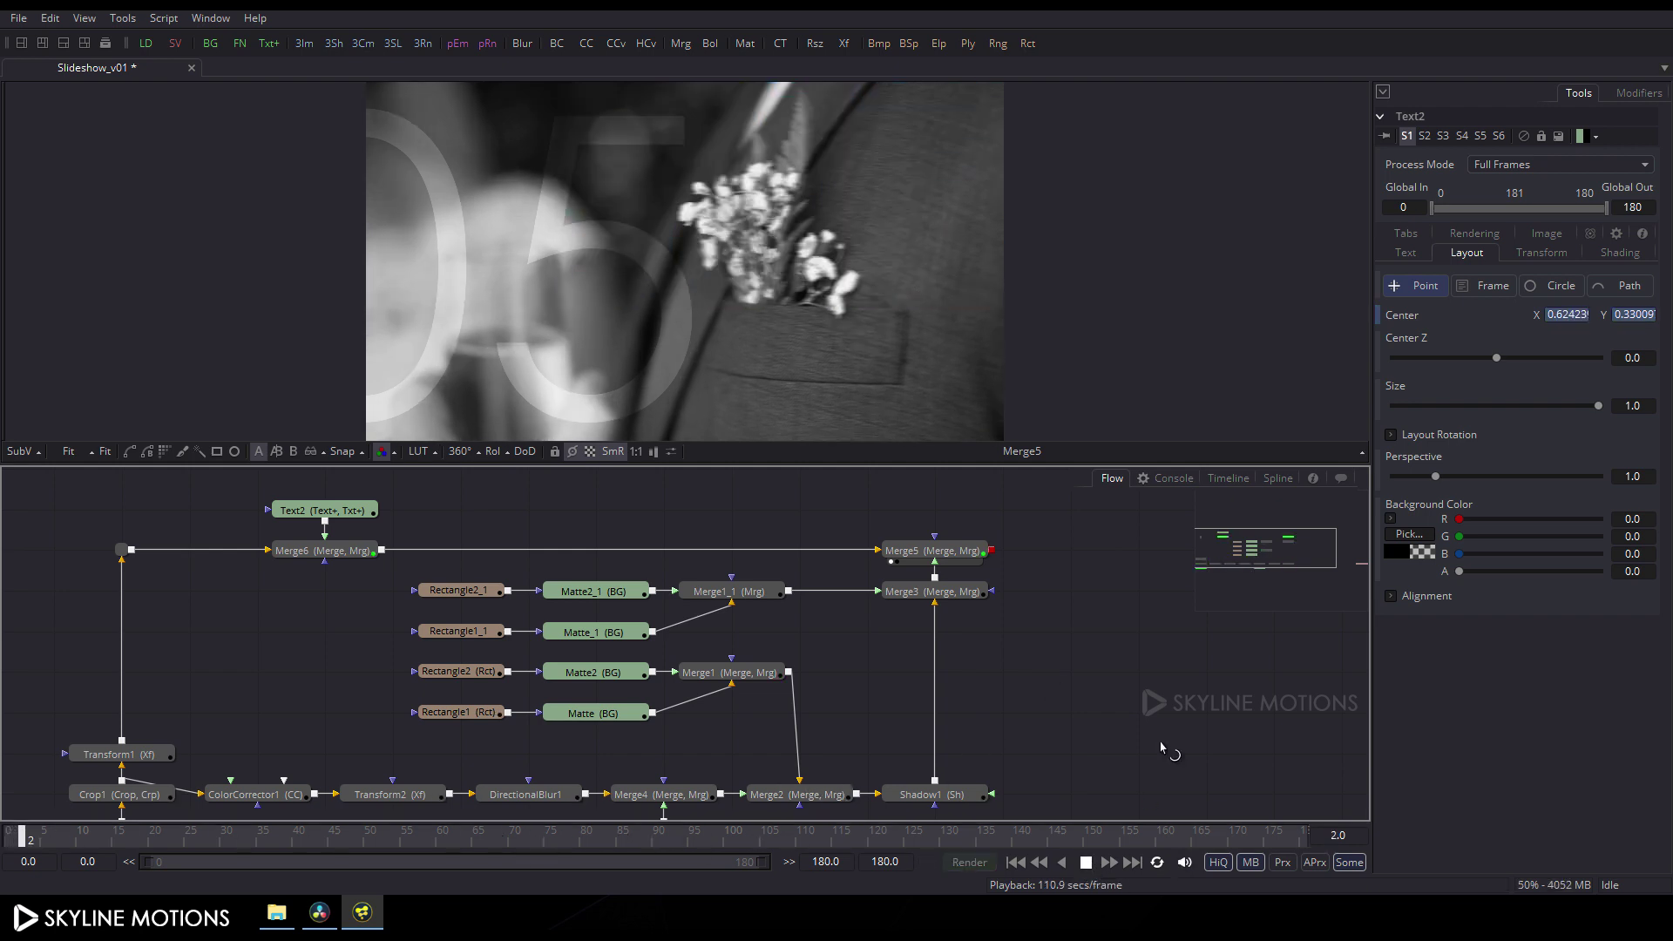
pyautogui.moveTo(767, 463); pyautogui.dragTo(751, 538)
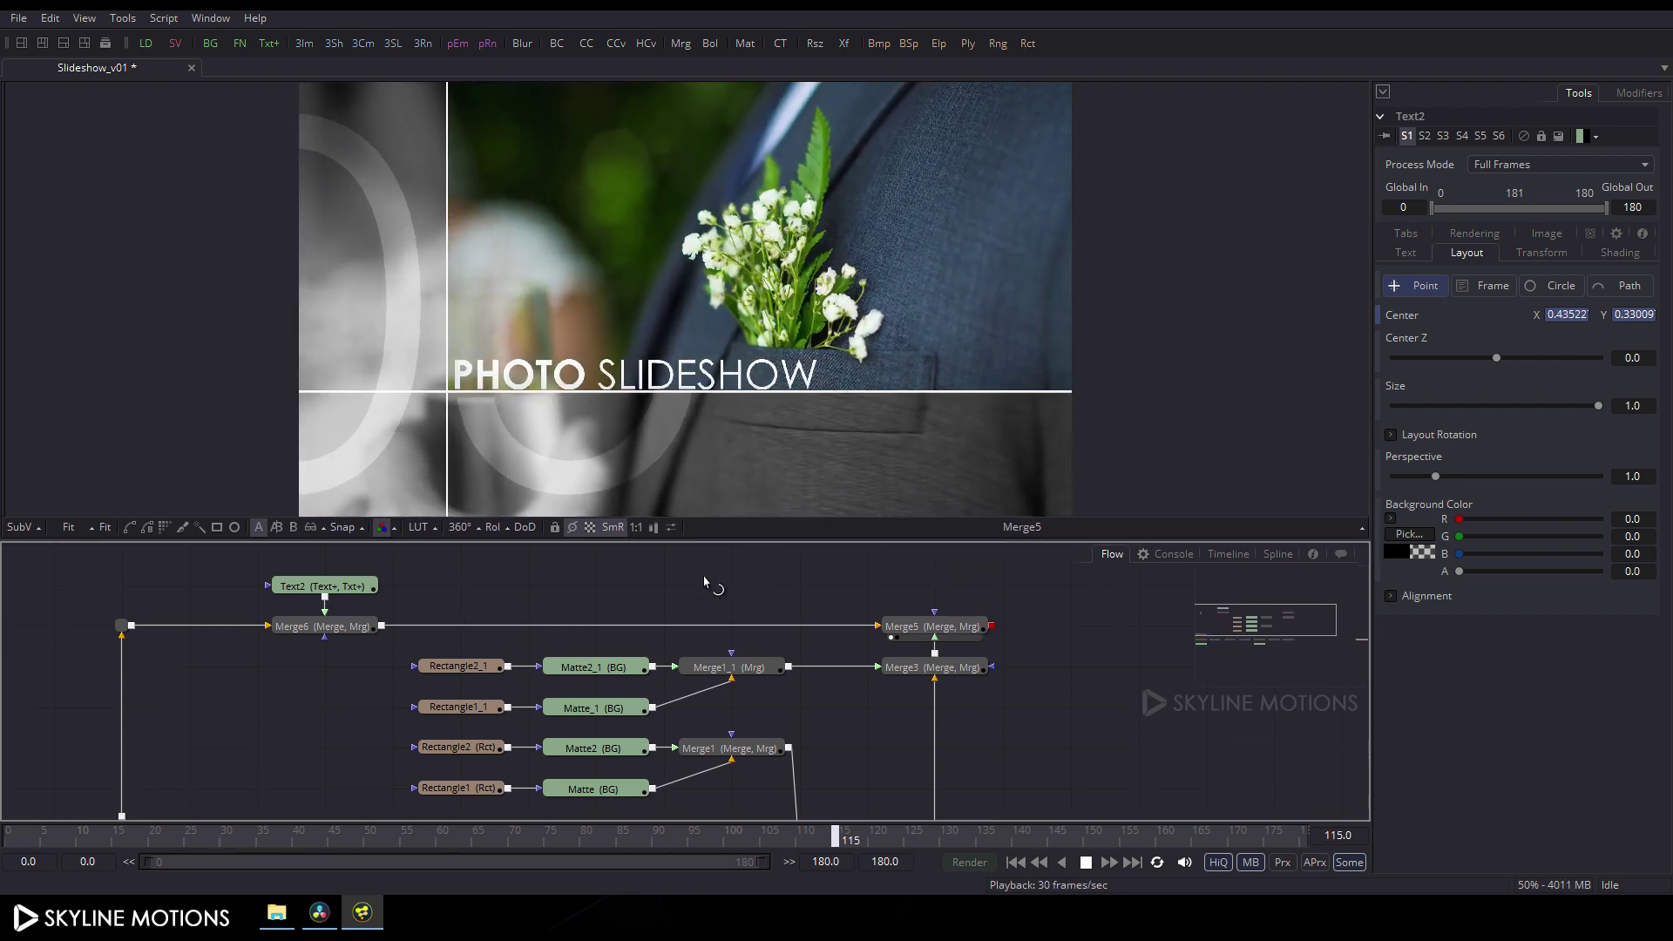
pyautogui.press('space')
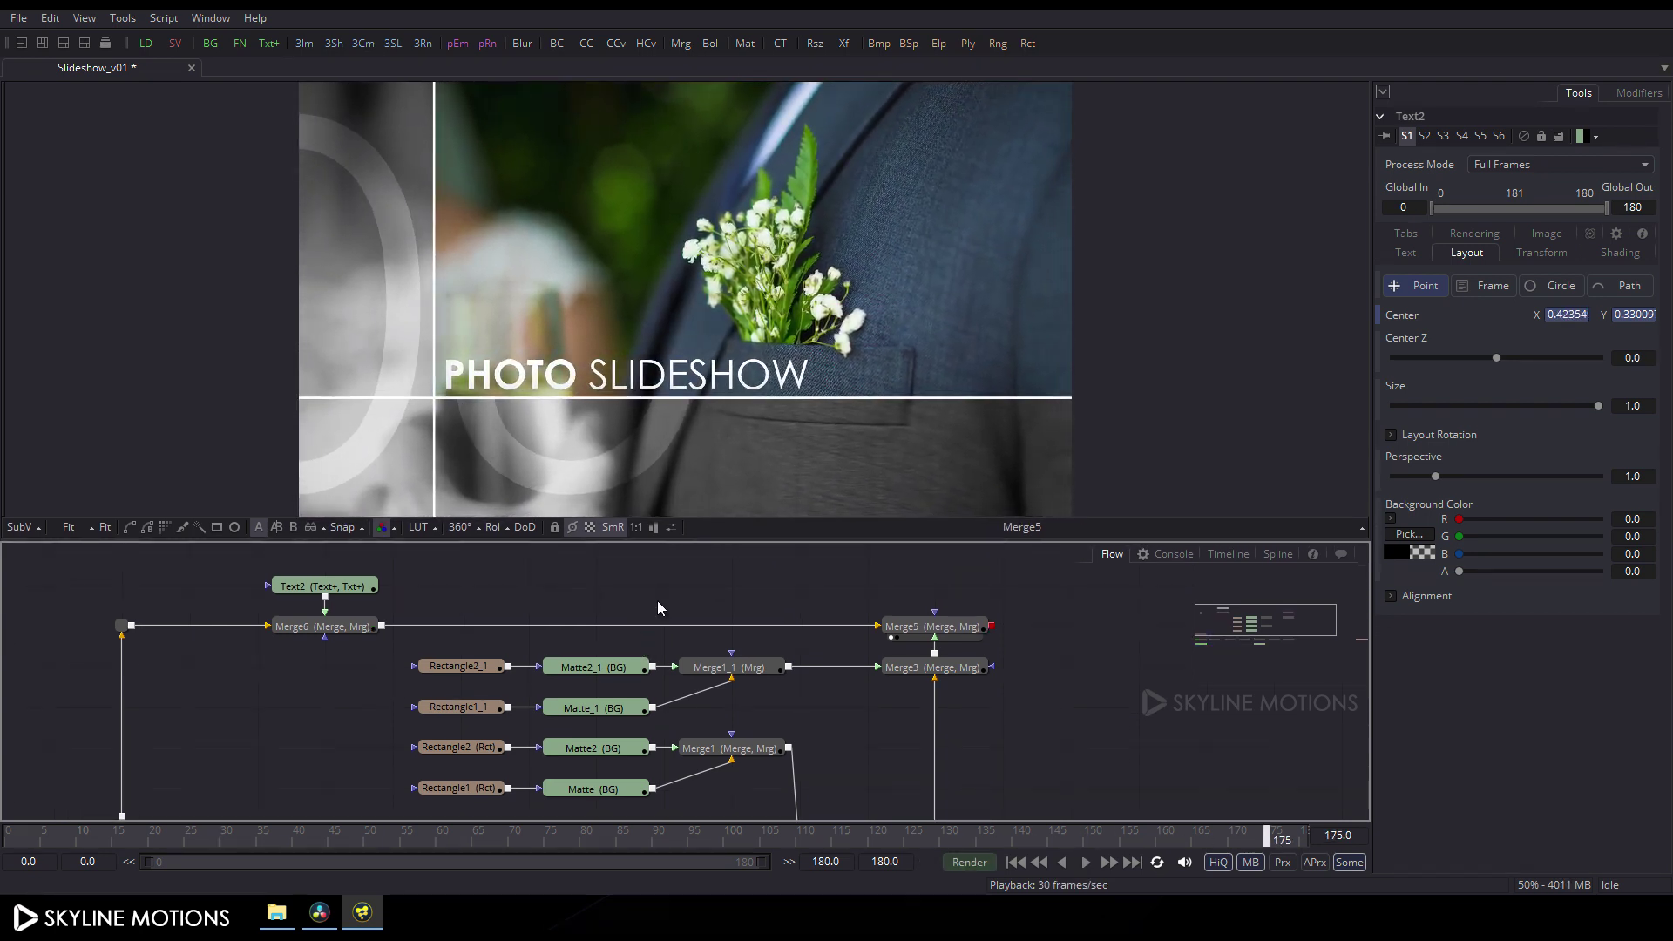
# Move the Slideshow_v01 Saver node beside Merge5 and connect the Merge5 output to it
pyautogui.moveTo(678, 545); pyautogui.dragTo(719, 416)
pyautogui.scroll(-3, 897, 657)
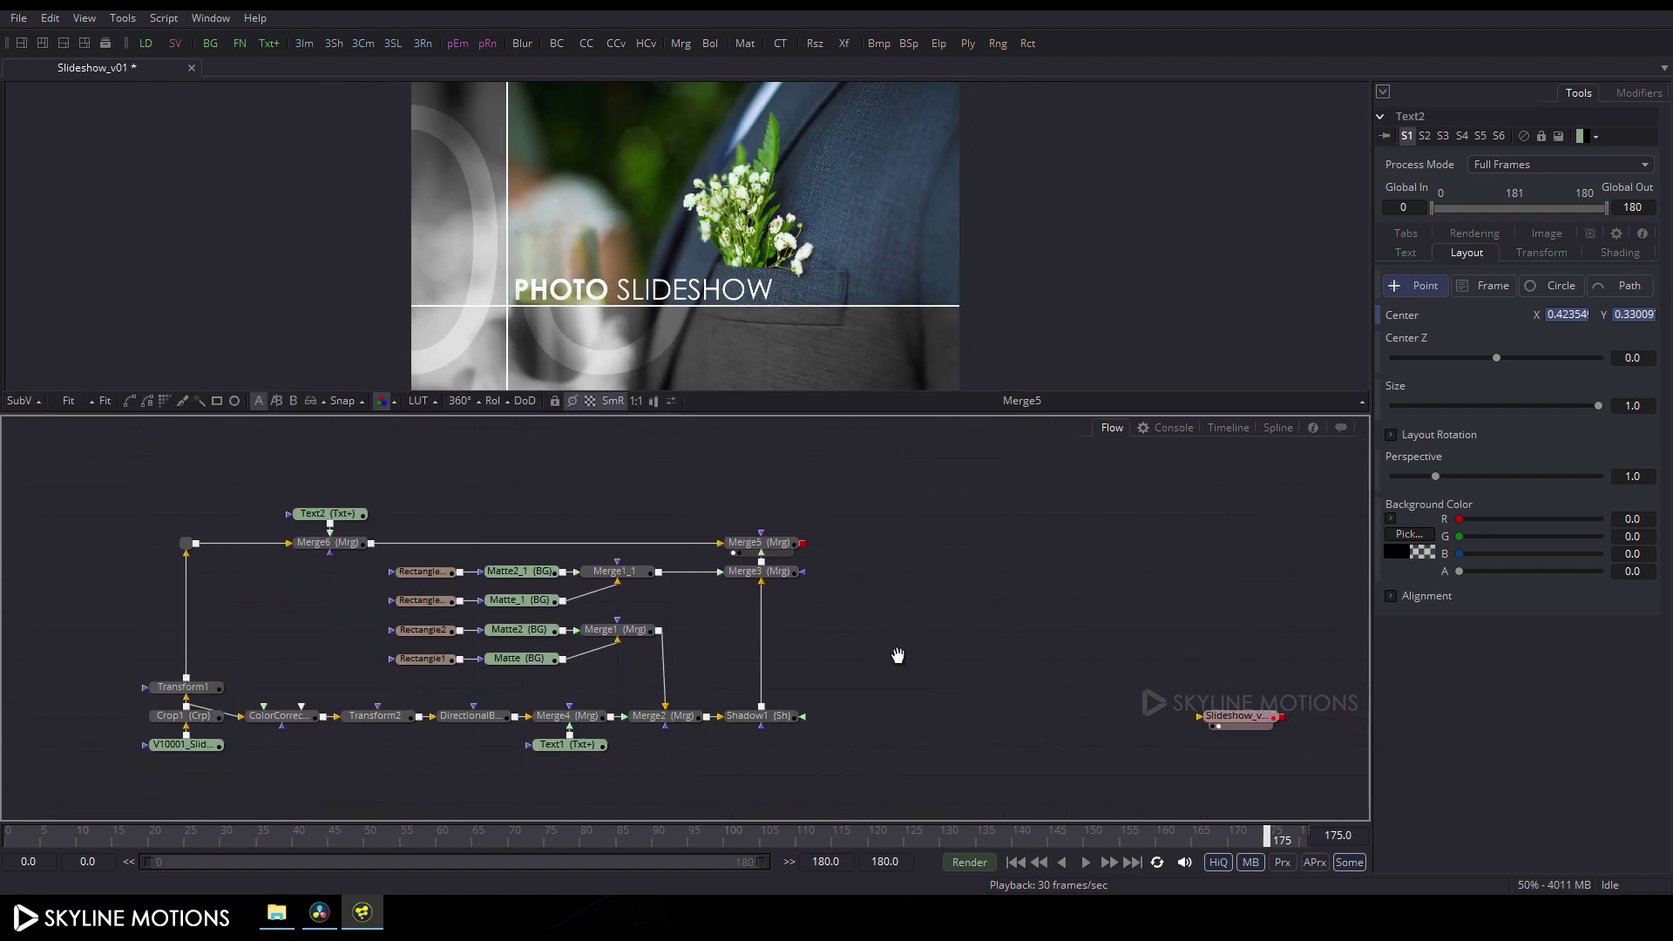
pyautogui.moveTo(1190, 707); pyautogui.dragTo(873, 553)
pyautogui.scroll(4, 880, 568)
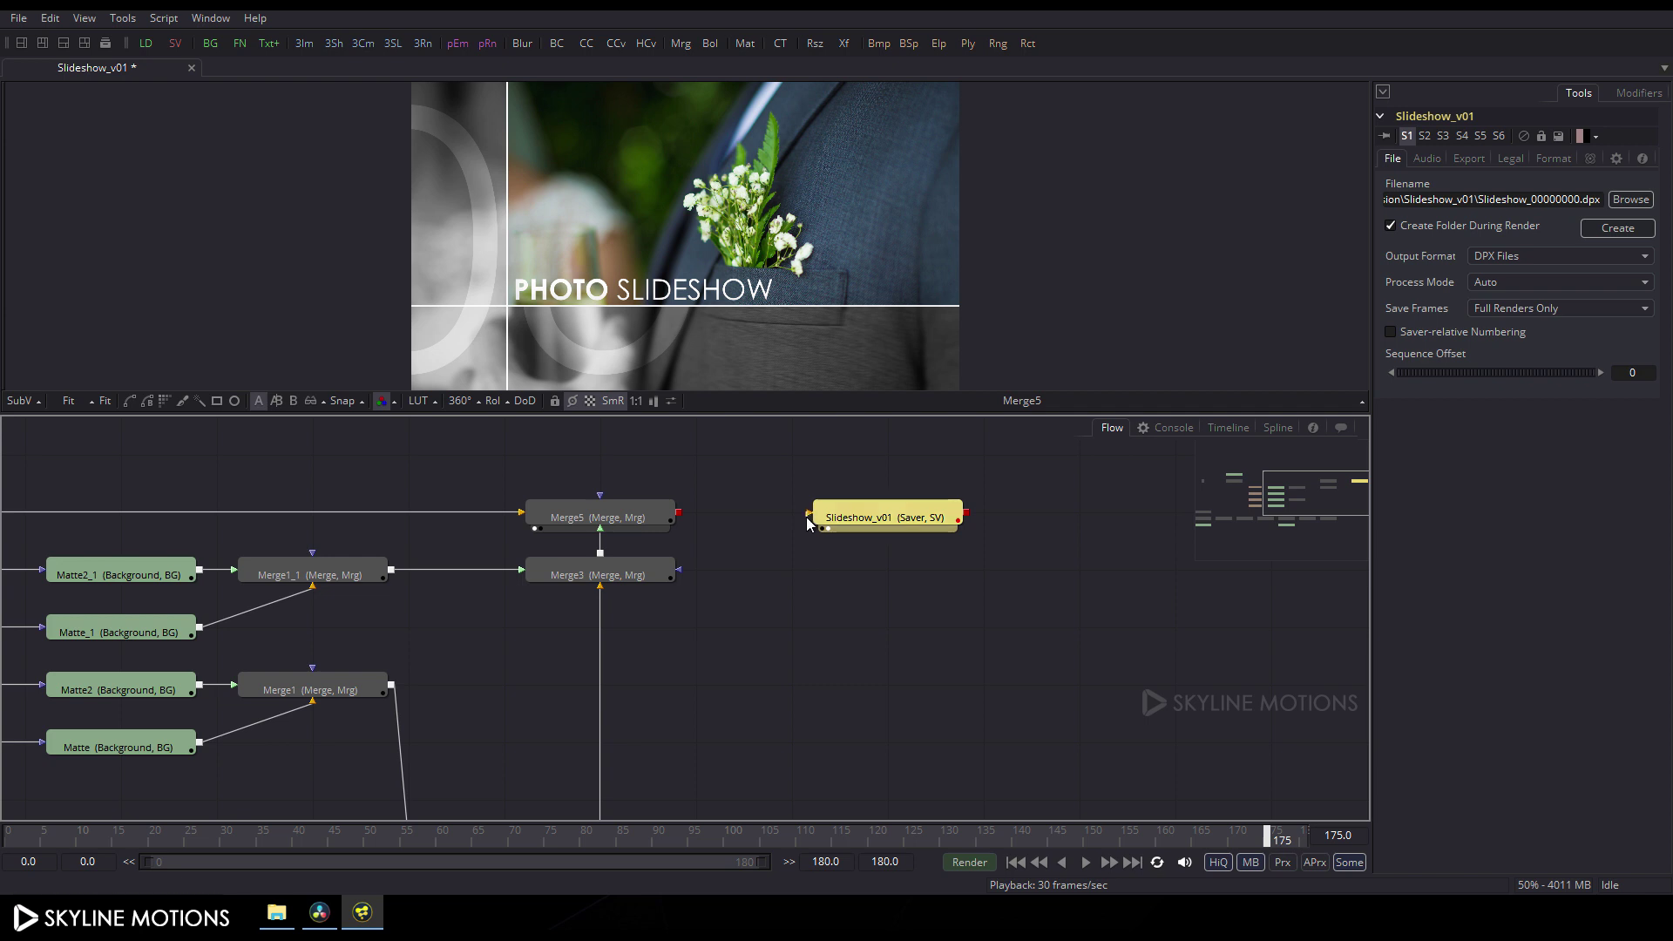
pyautogui.moveTo(809, 513); pyautogui.dragTo(684, 519)
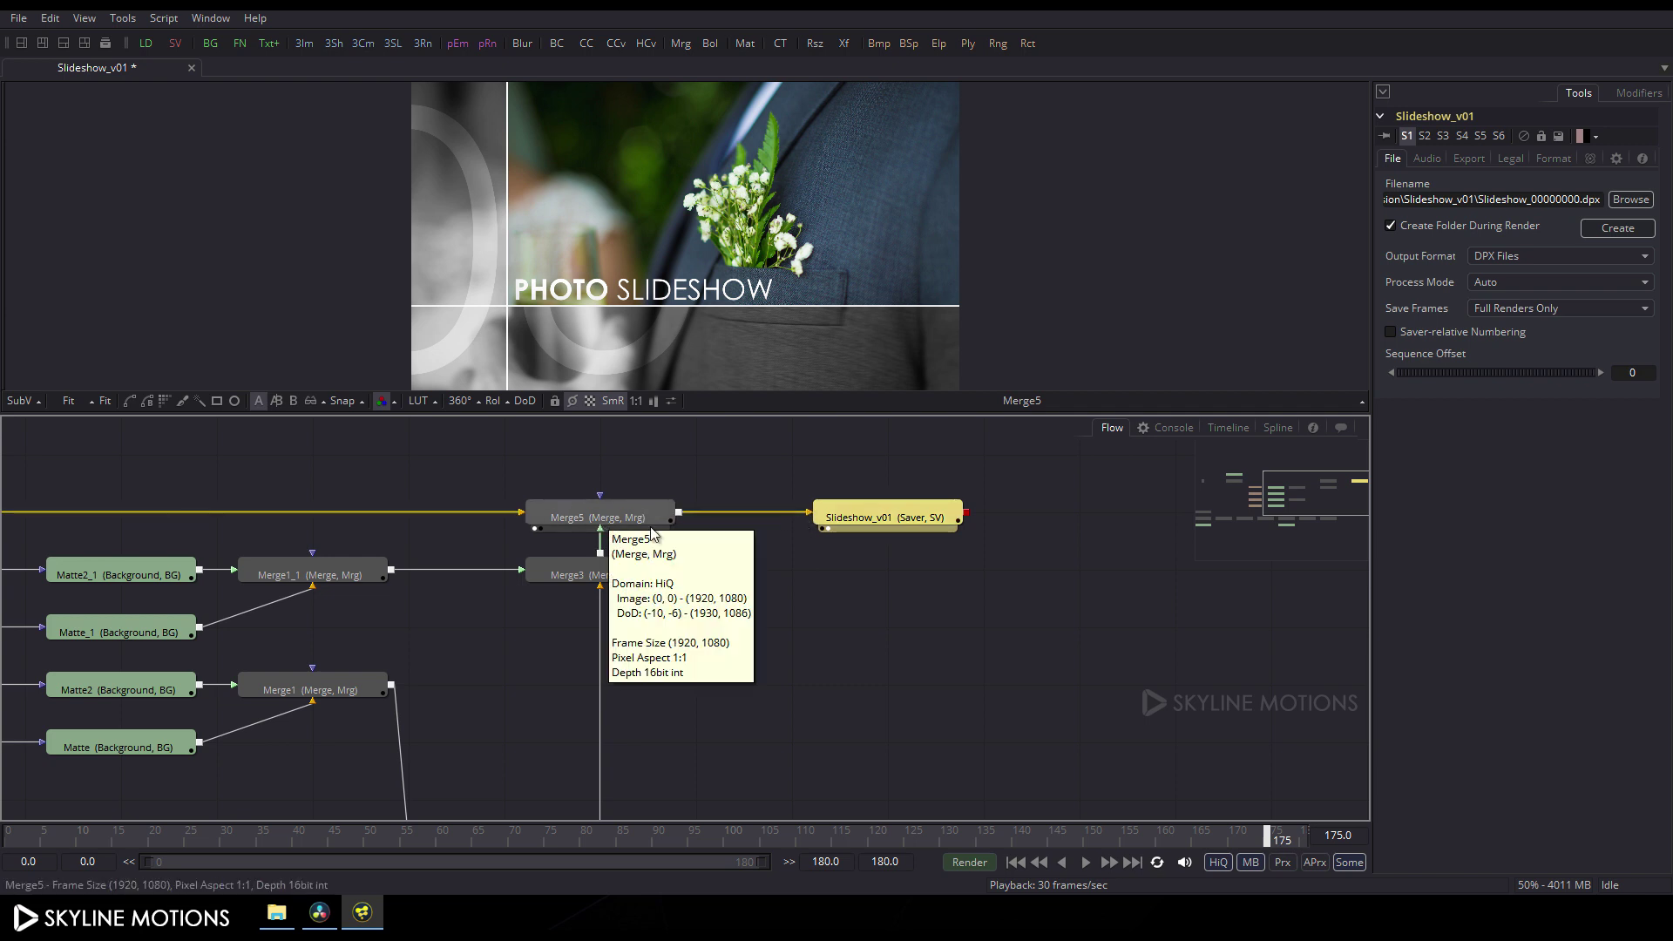
# Show the Slideshow_v01 Saver output in the viewer and render frames 0 to 180 at full size
pyautogui.moveTo(843, 520); pyautogui.dragTo(822, 342)
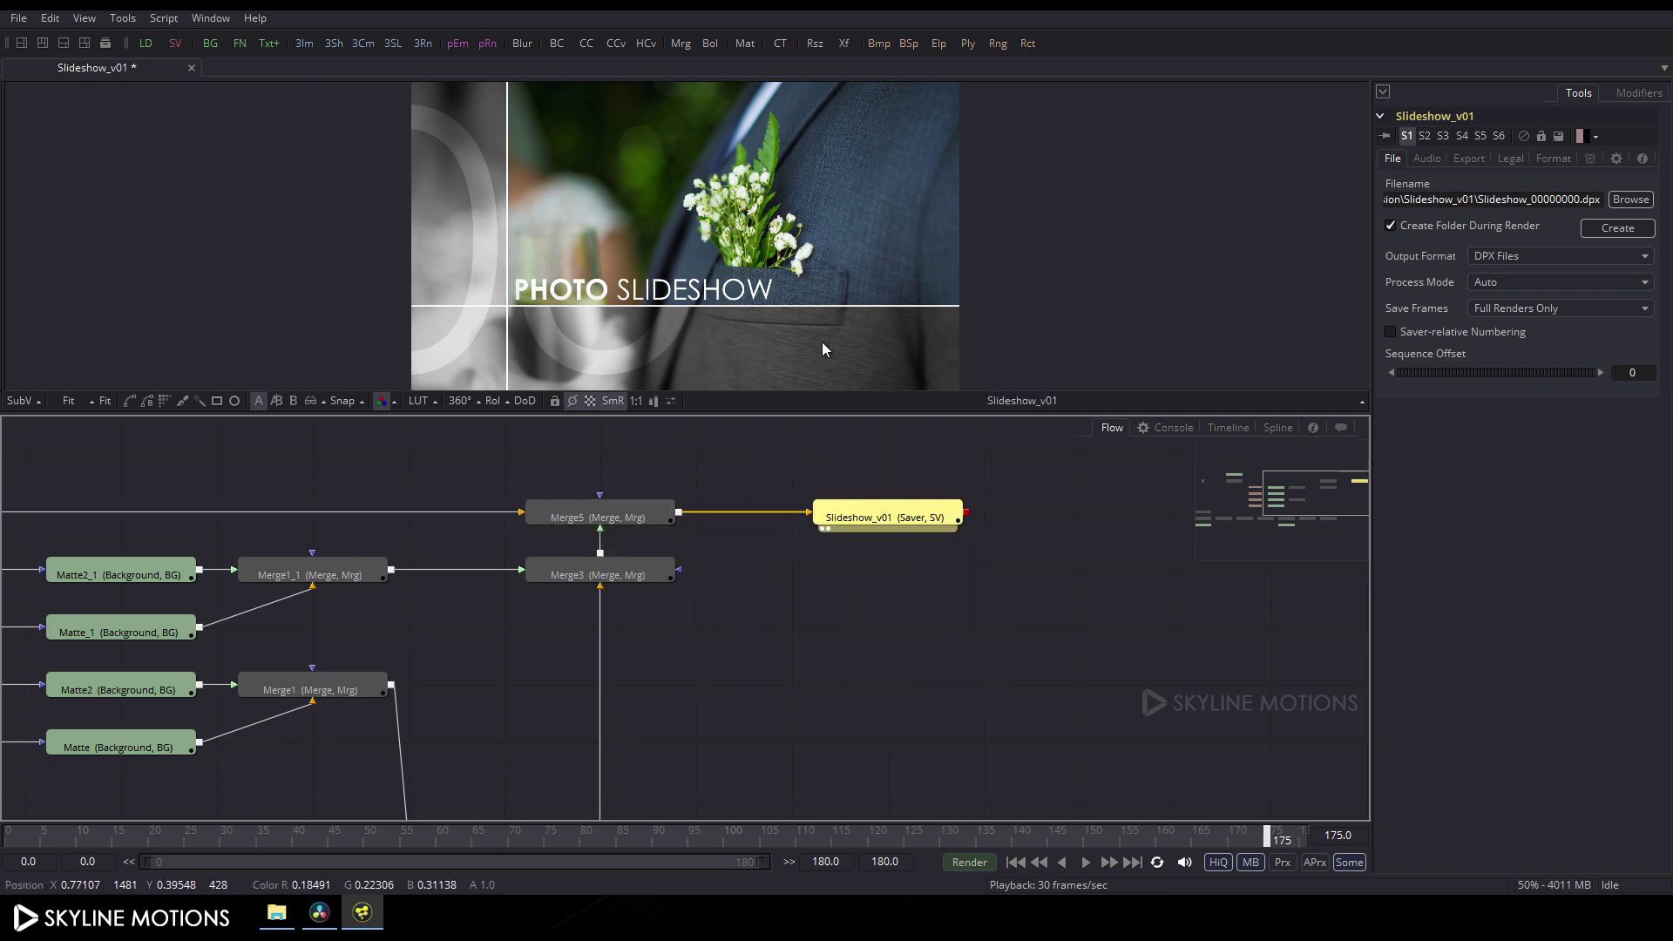
pyautogui.click(966, 862)
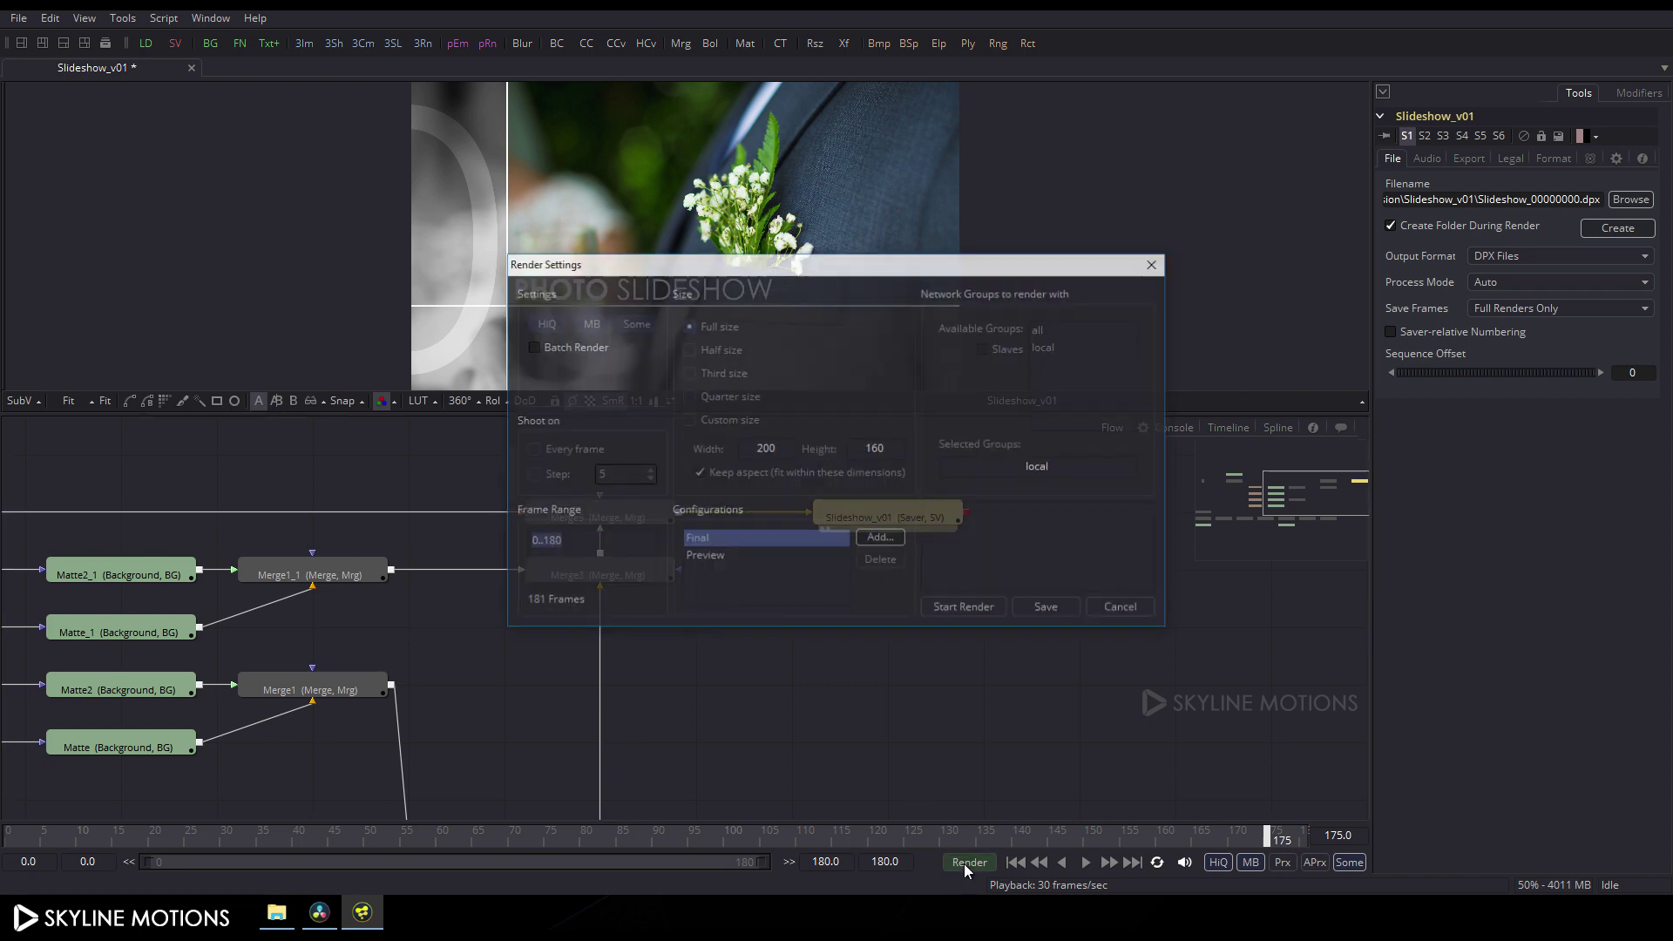
pyautogui.click(964, 608)
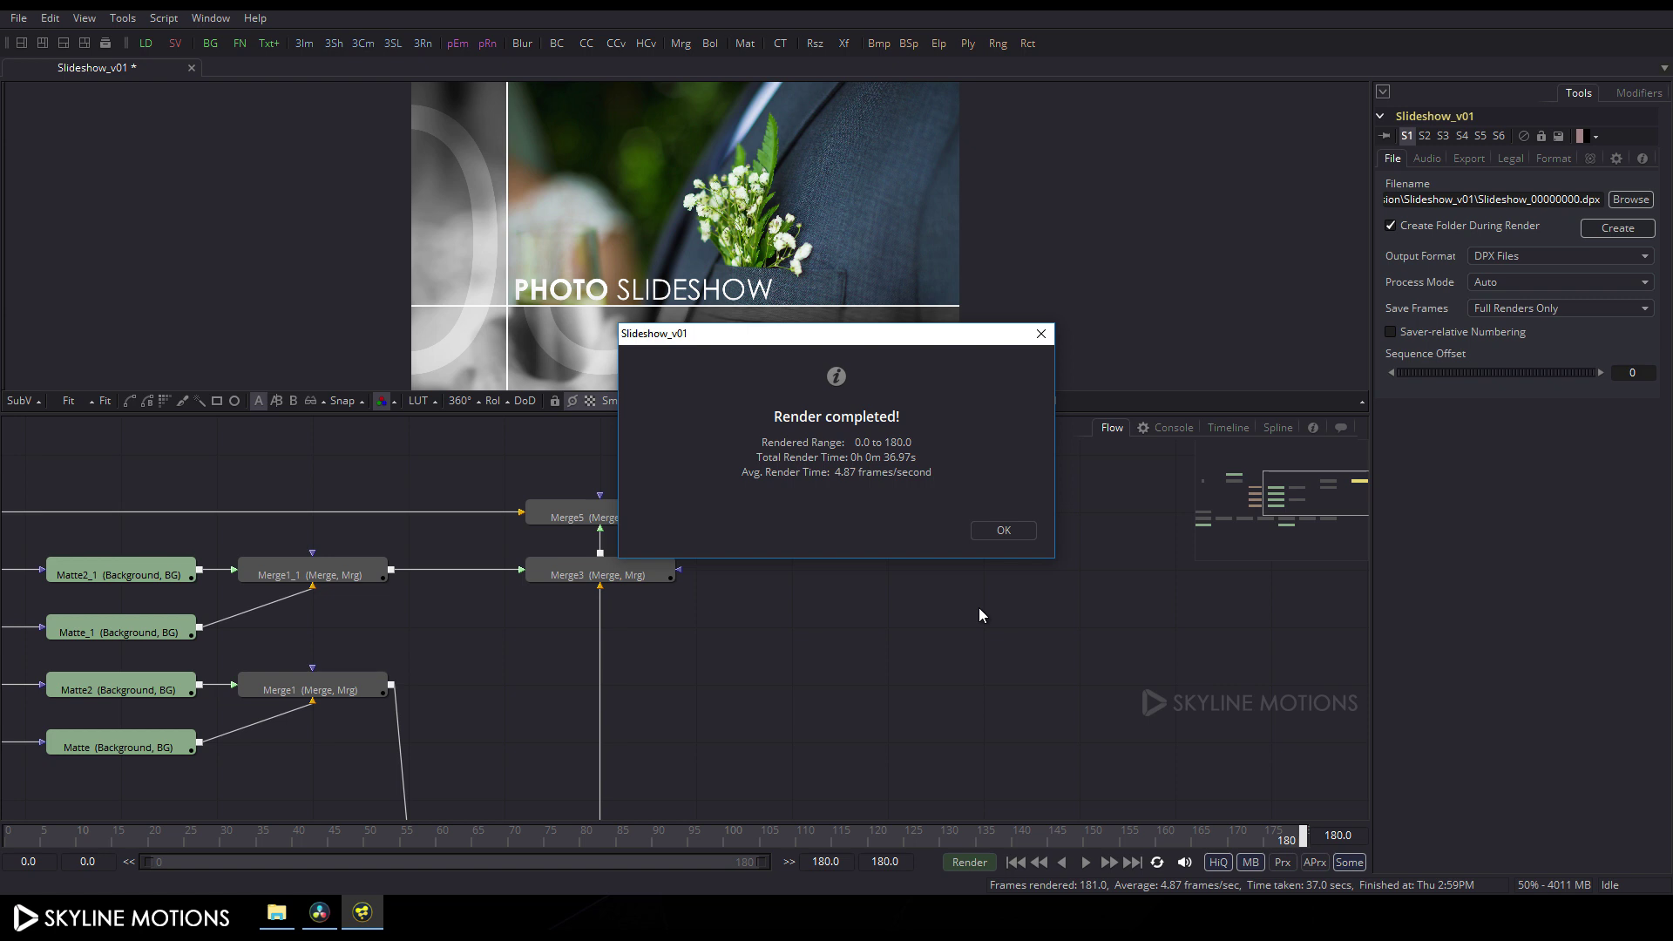
pyautogui.click(1014, 529)
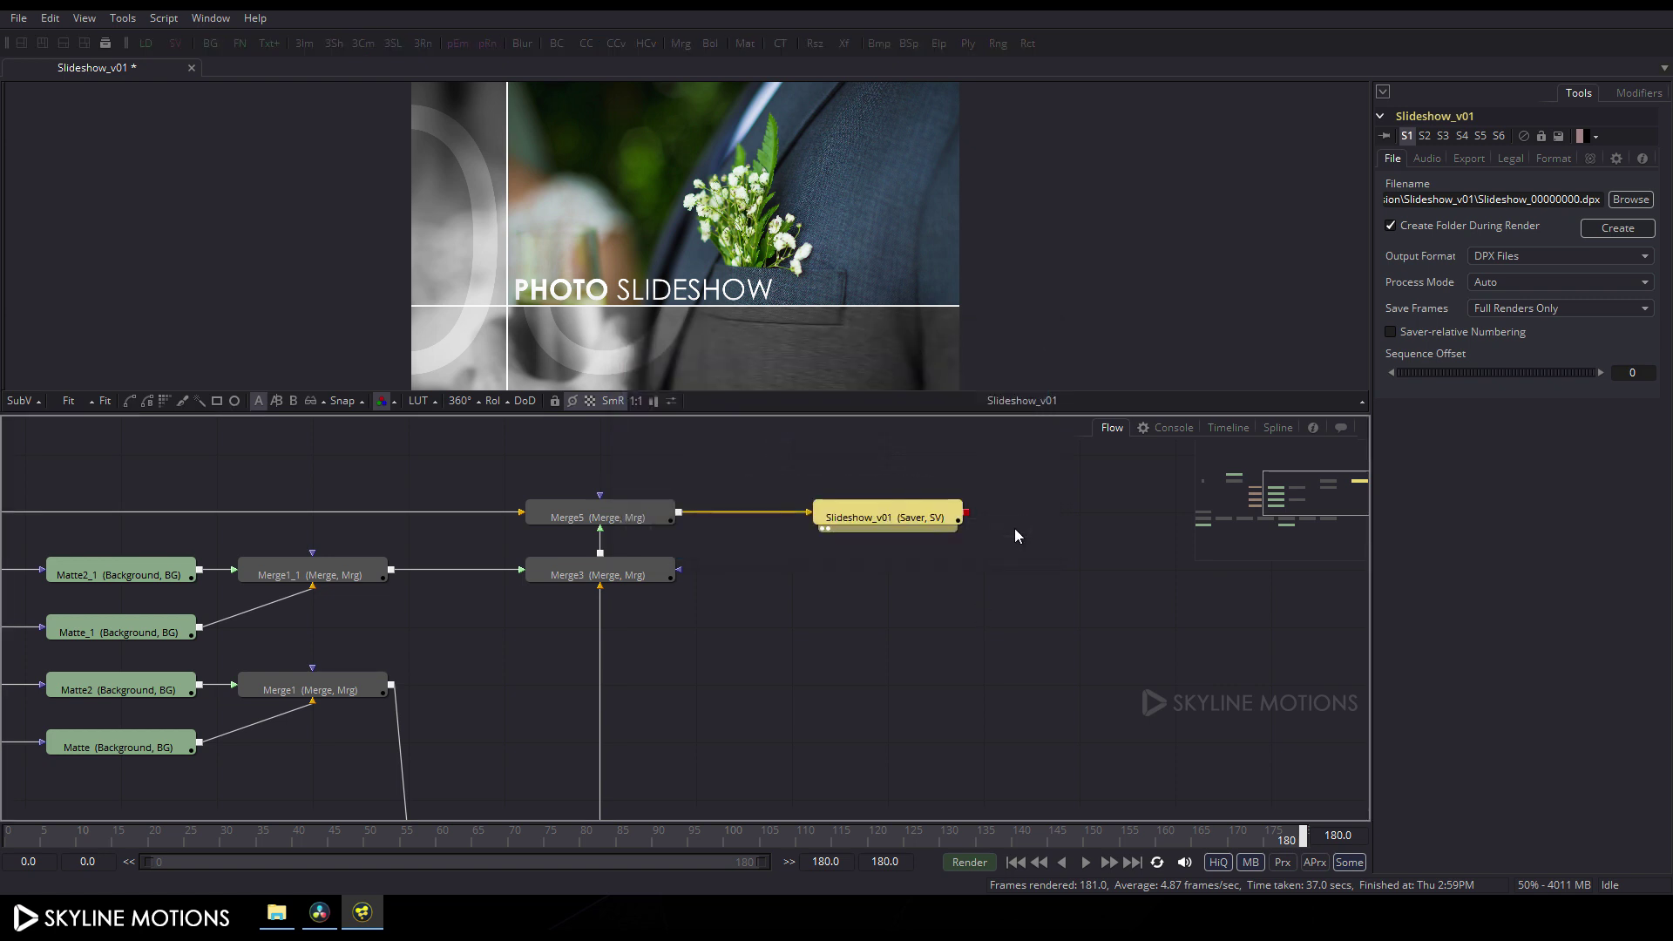
# Switch to DaVinci Resolve and scrub the timeline back to 01:00:00:00 to check the rendered Slideshow clip
pyautogui.click(320, 913)
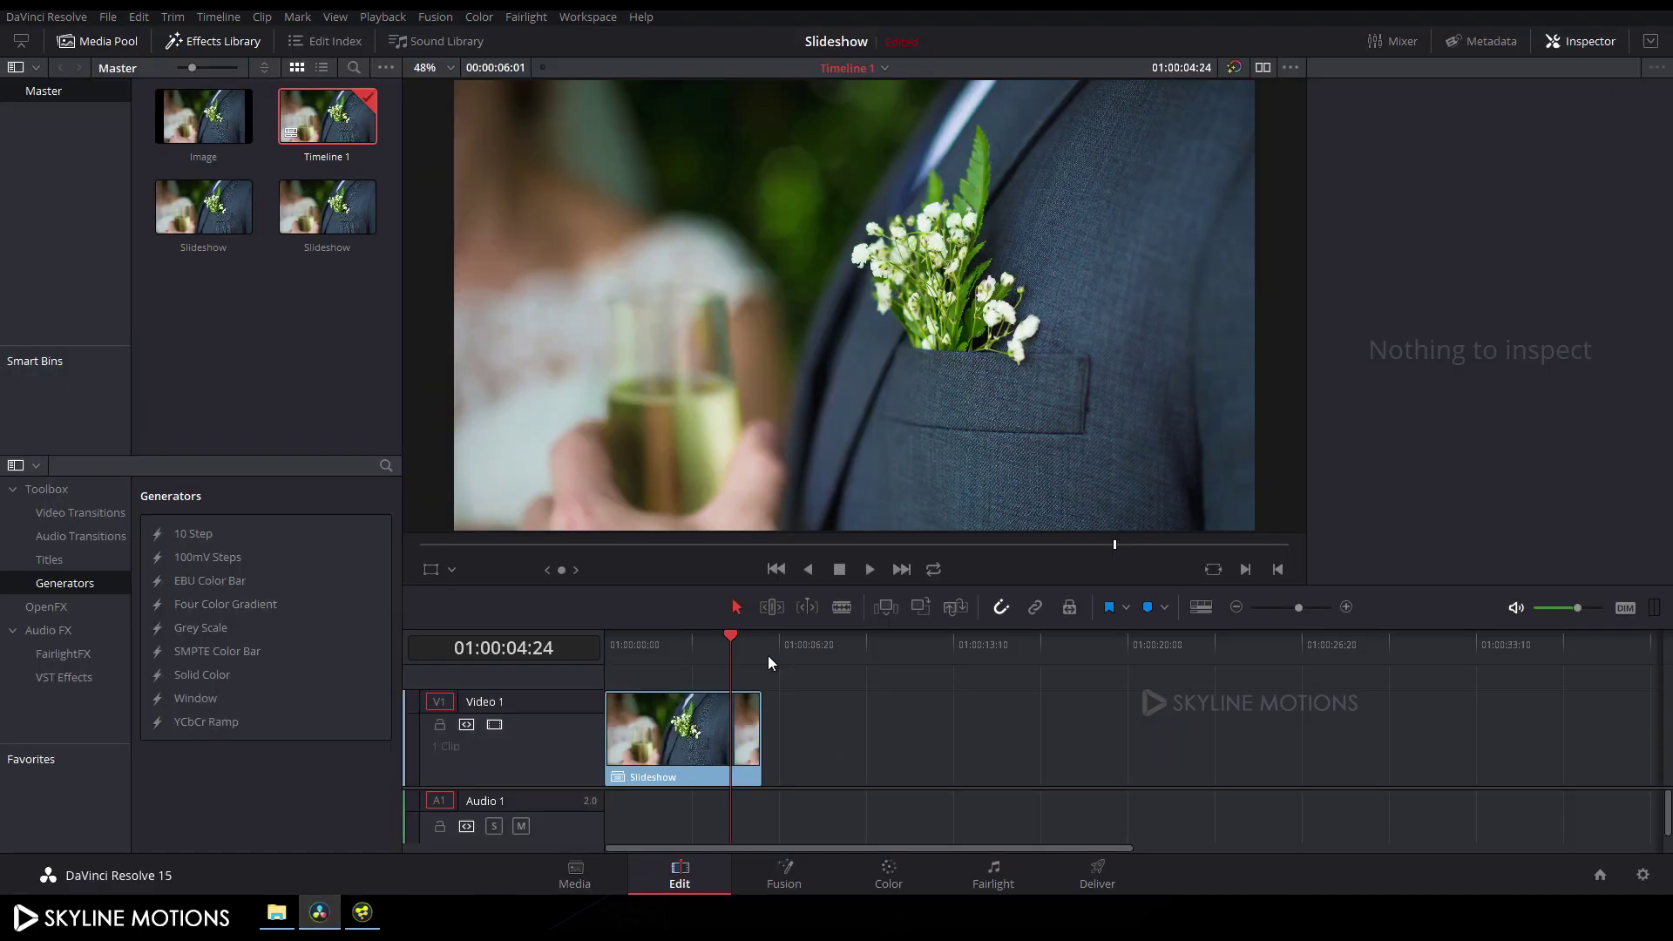
pyautogui.moveTo(681, 634); pyautogui.dragTo(609, 641)
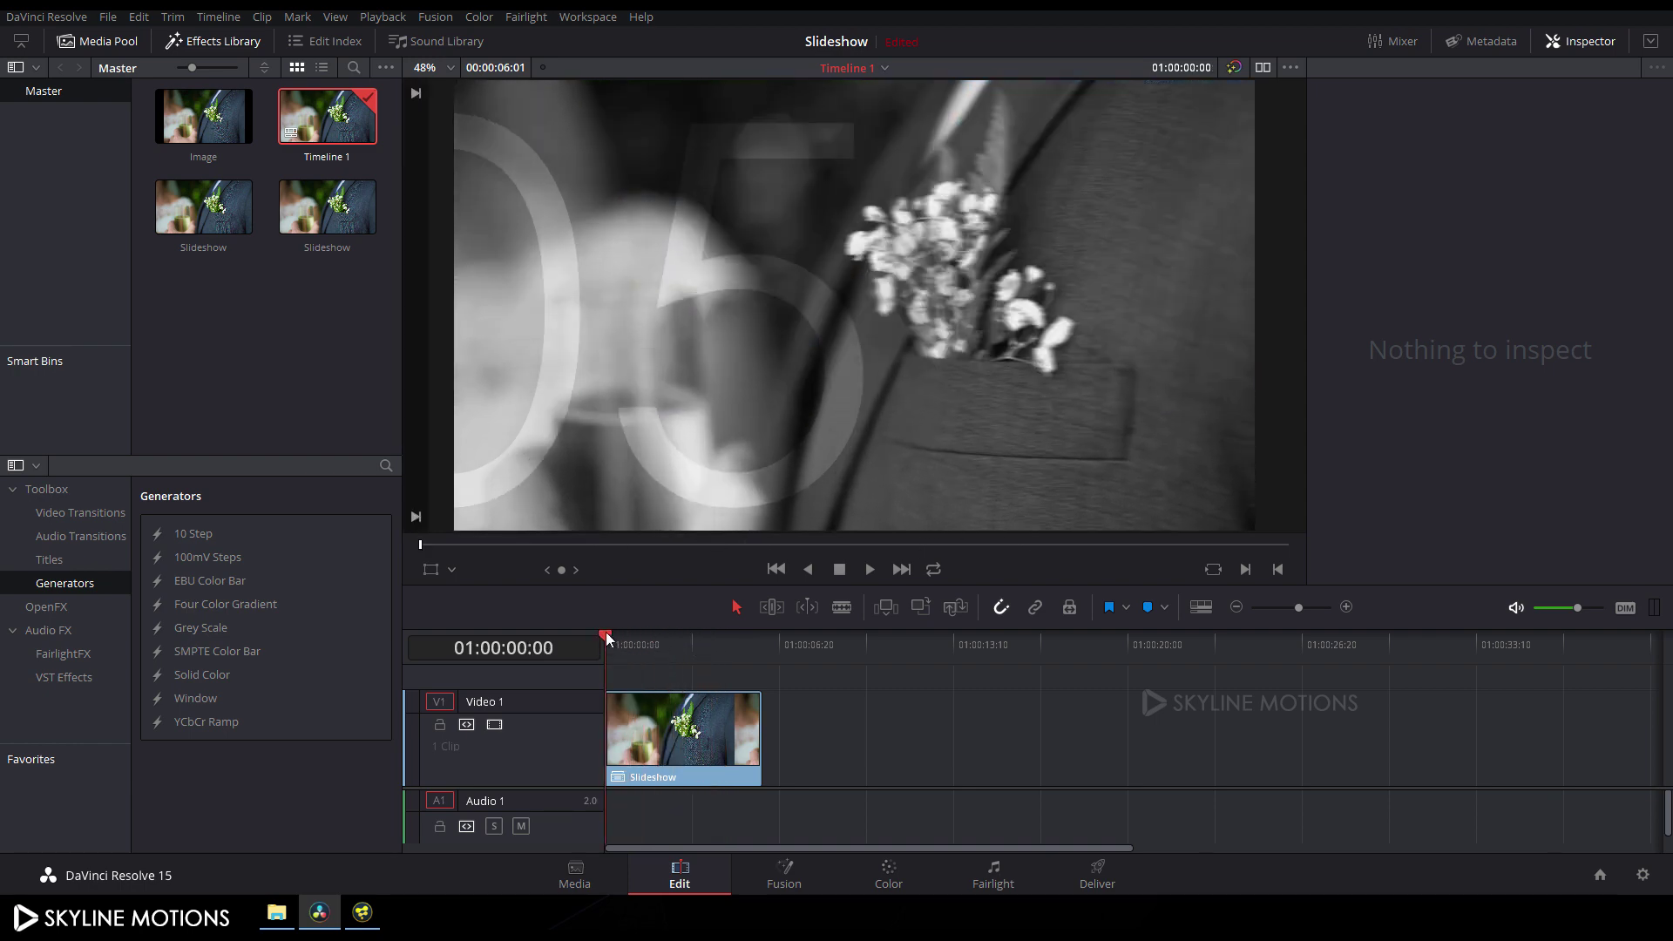